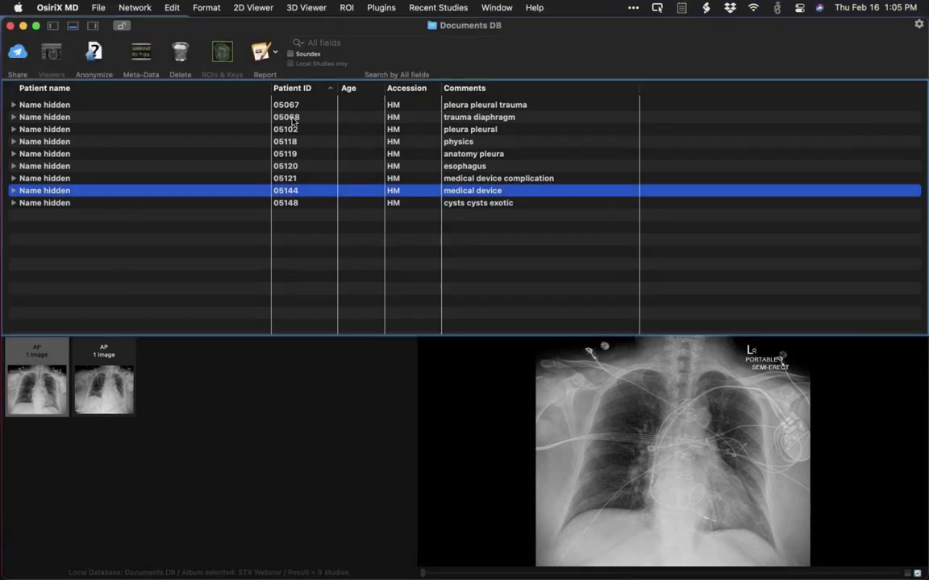
Open the AP chest radiograph of the study commented "trauma diaphragm" in the image viewer
left_click(293, 119)
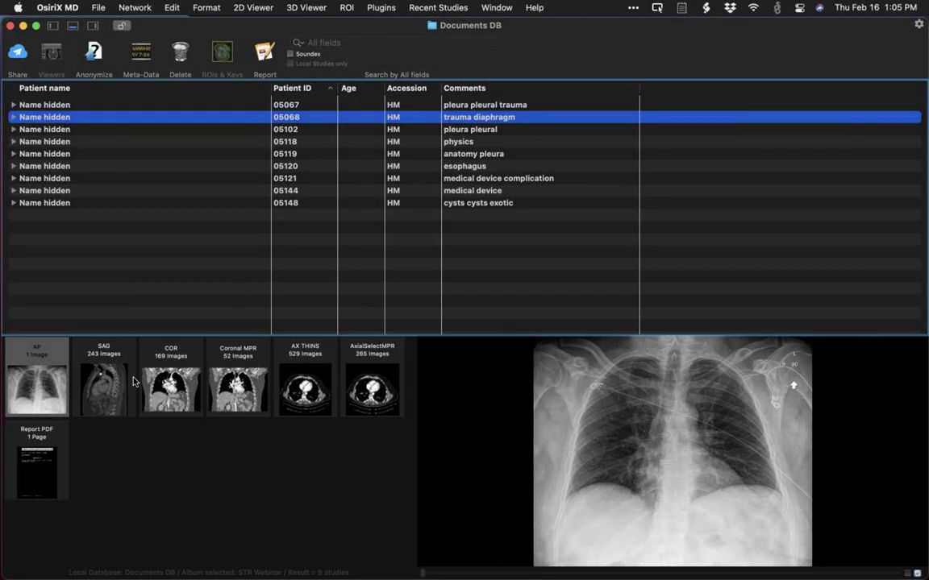
double_click(46, 382)
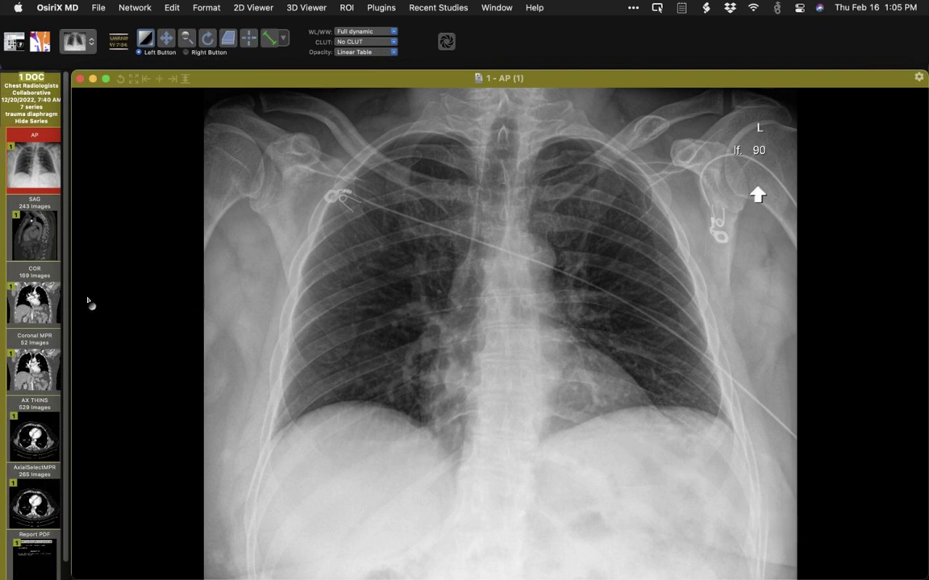
Load the COR series and review its slices from the back of the chest to the heart level
left_click_drag(47, 303, 374, 270)
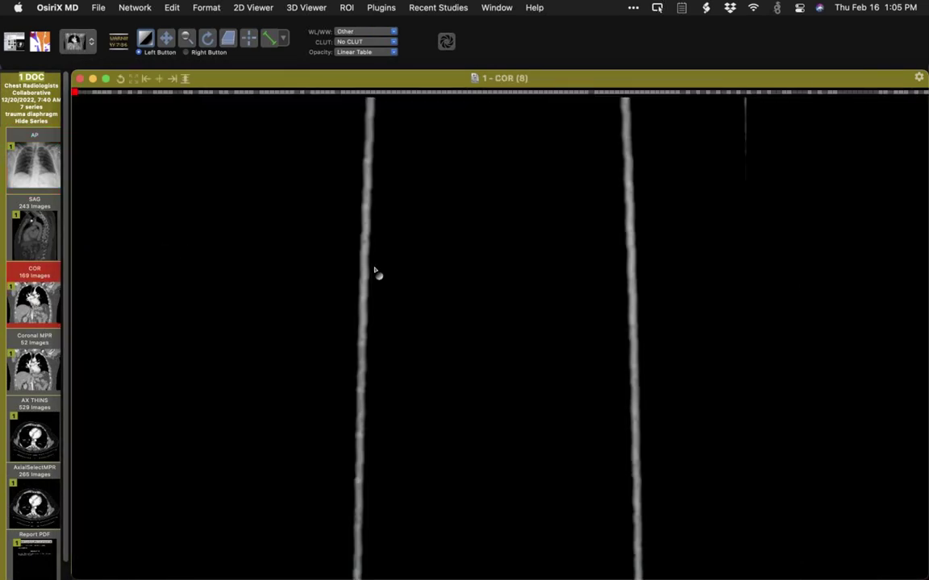
scroll(383, 303, "down", 10)
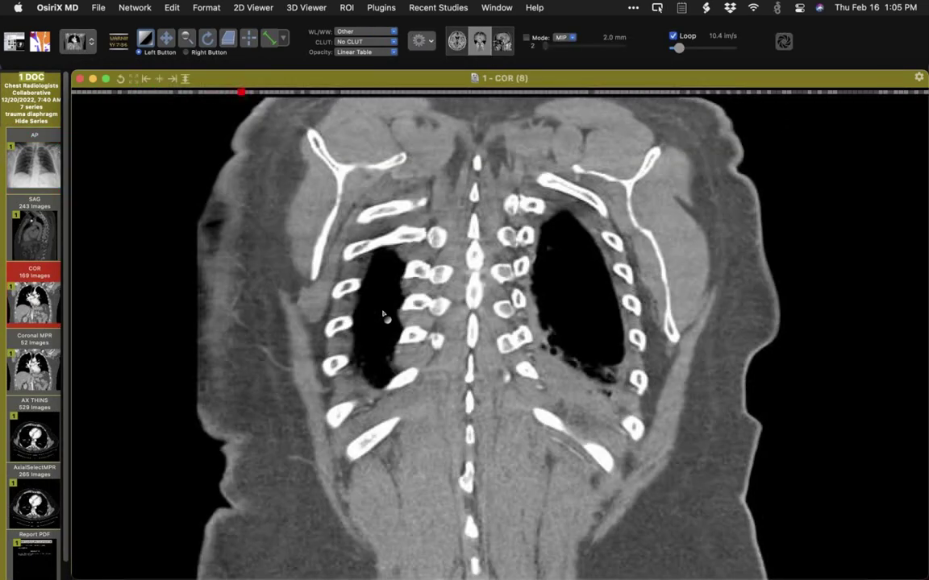
scroll(411, 365, "down", 5)
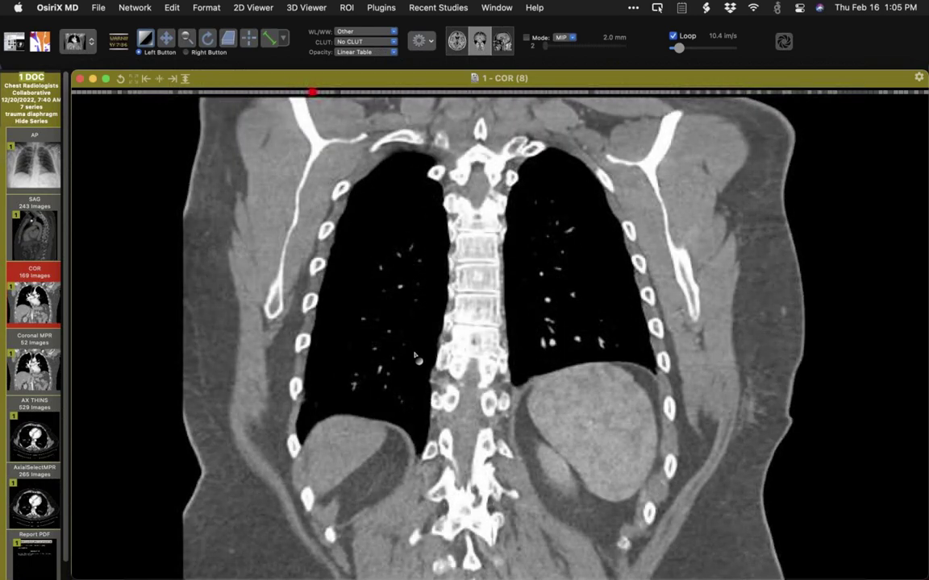
scroll(438, 391, "down", 5)
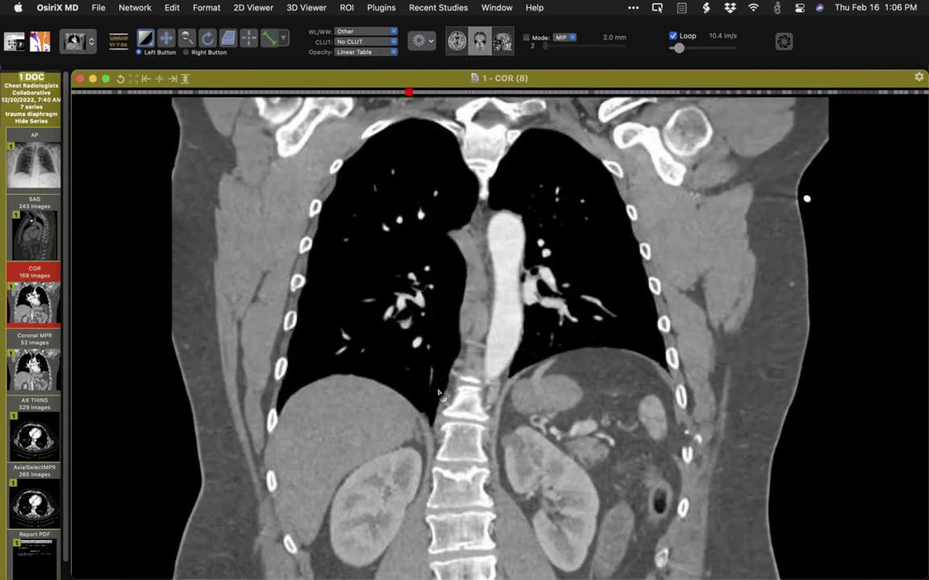
scroll(438, 401, "down", 4)
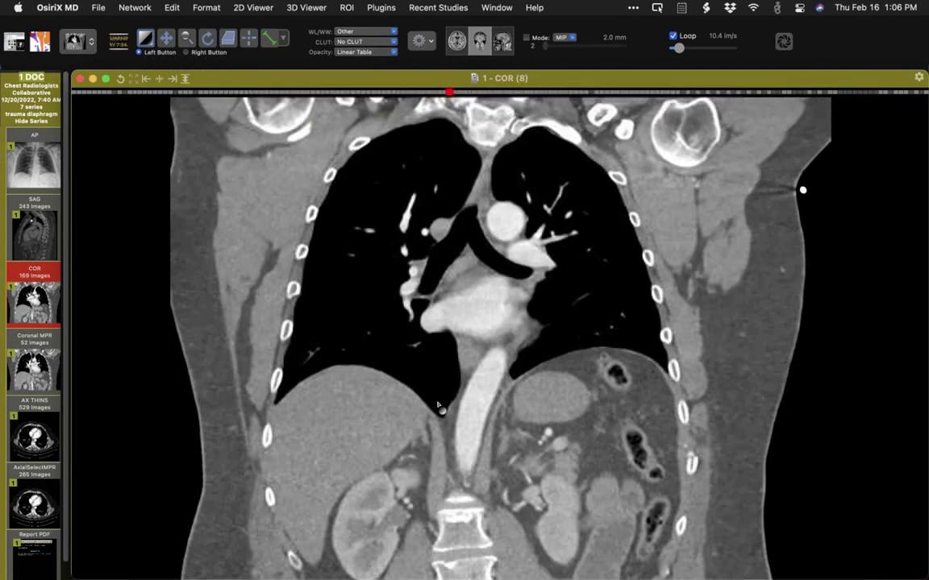
scroll(438, 407, "up", 5)
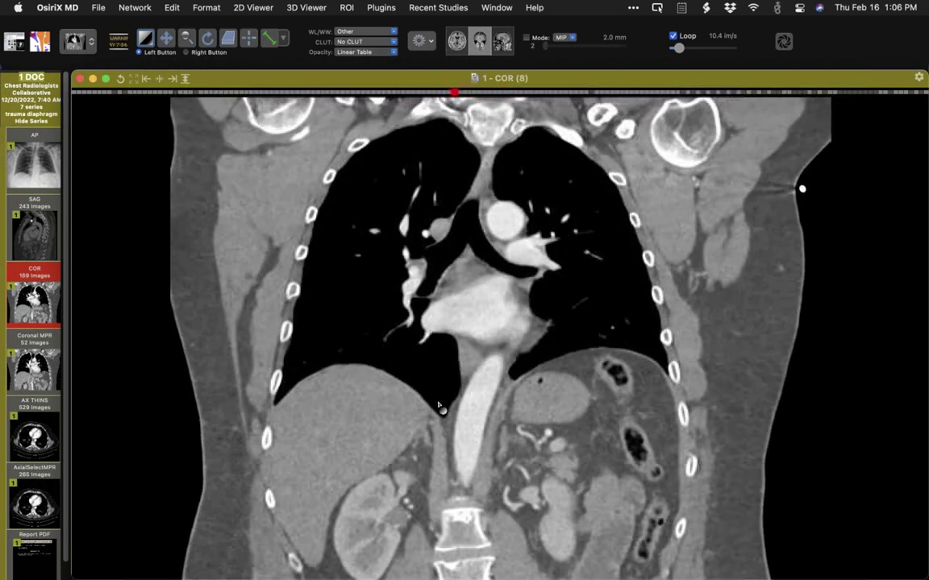
scroll(437, 395, "up", 4)
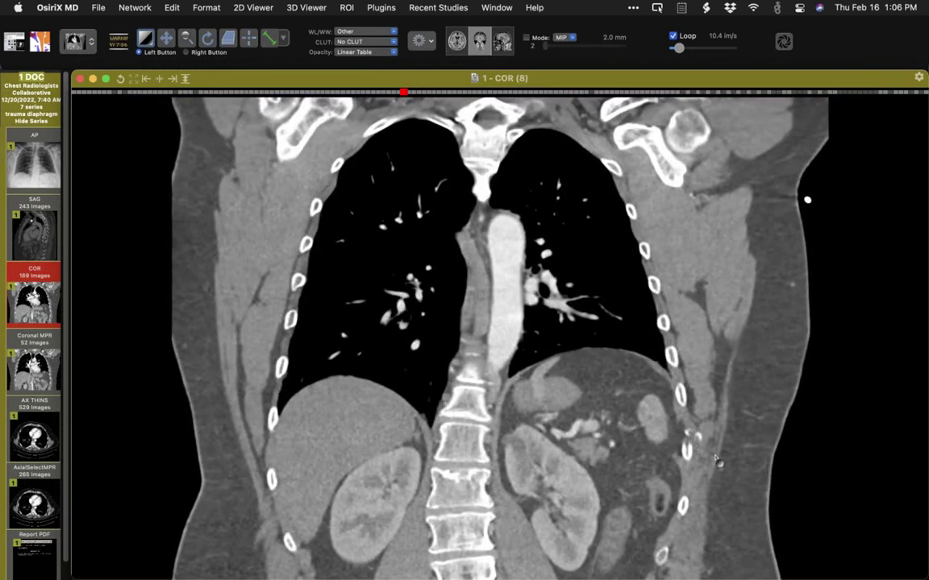
Enlarge the patient's left lower lateral chest wall and hemidiaphragm on the coronal slice through the descending aorta
scroll(703, 457, "down", 4)
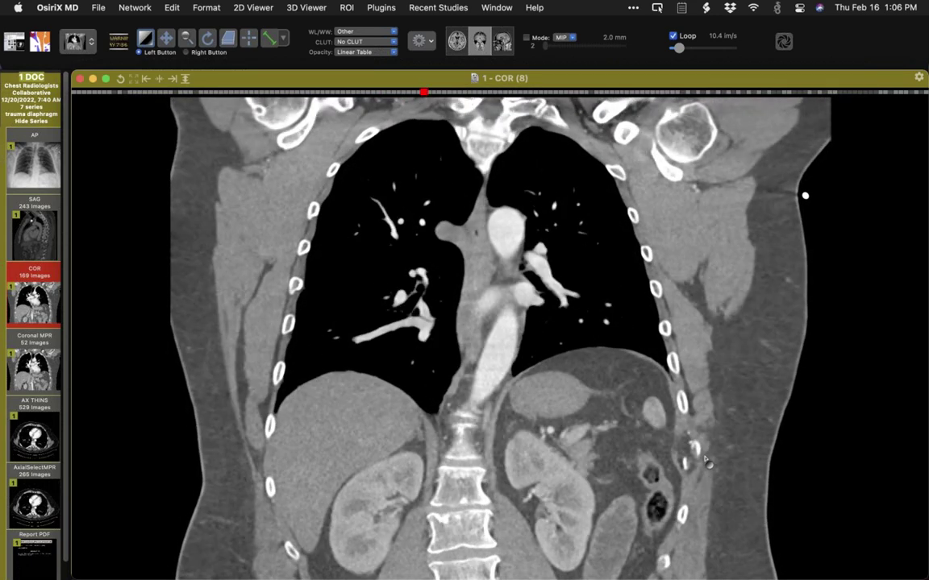
scroll(707, 476, "up", 3)
scroll(727, 477, "up", 5)
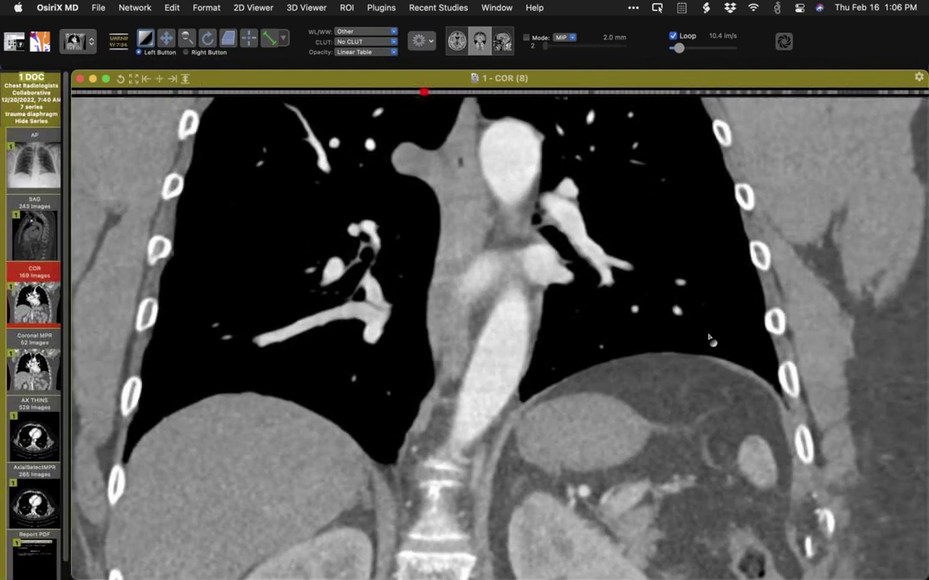
left_click_drag(715, 357, 459, 344)
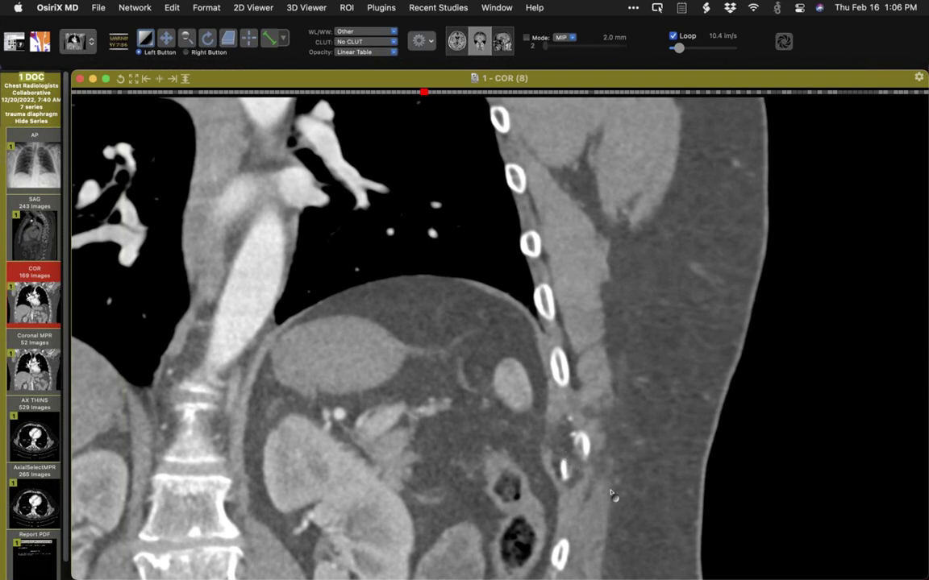
Examine the left lower lateral ribs, adjoining chest wall and diaphragm attachment across the neighbouring coronal slices
scroll(610, 493, "up", 5)
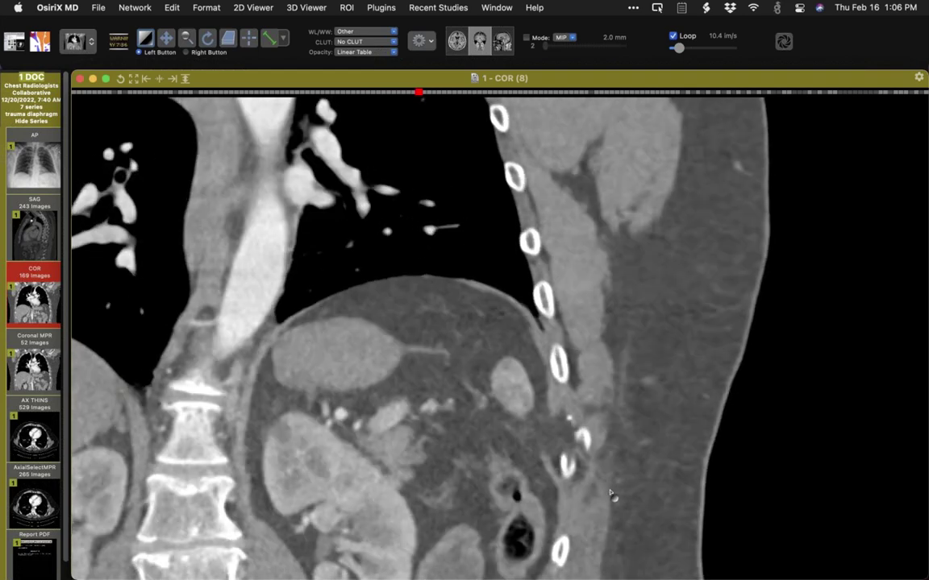
scroll(611, 493, "down", 5)
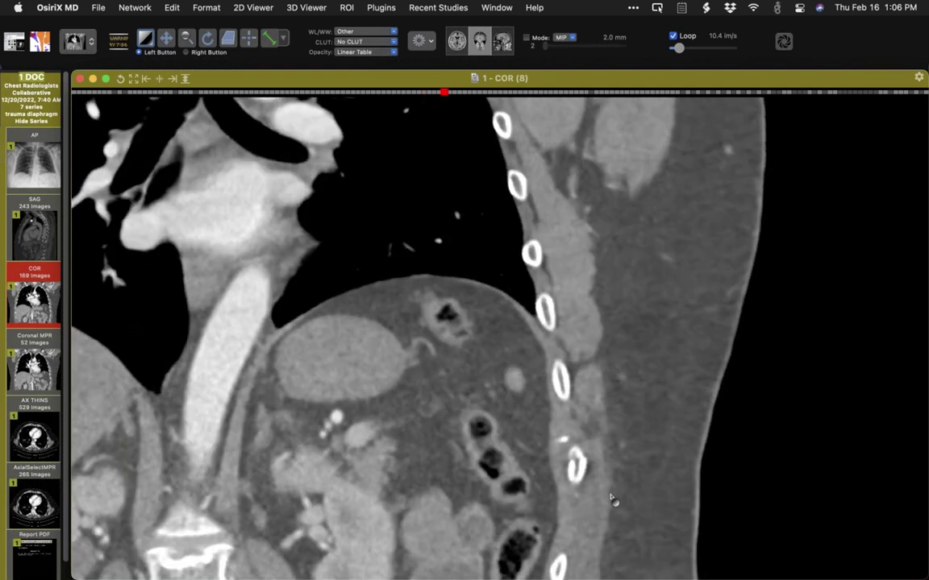
scroll(610, 493, "up", 5)
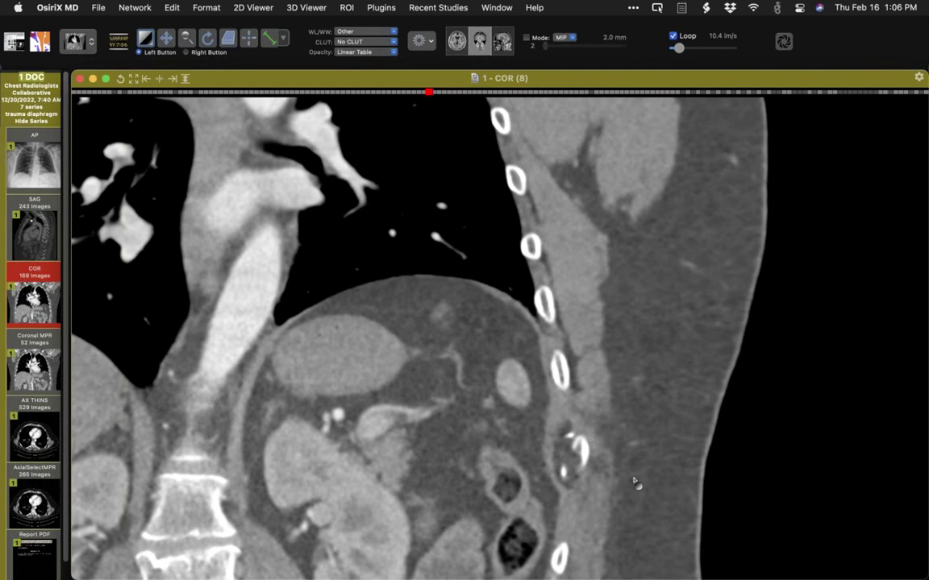
scroll(634, 482, "down", 3)
scroll(634, 481, "up", 4)
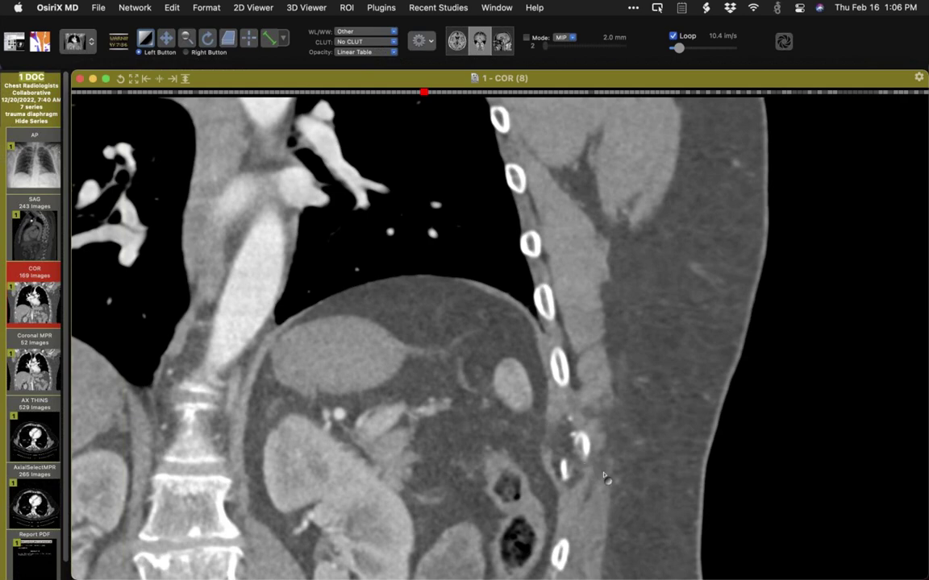
scroll(604, 476, "up", 2)
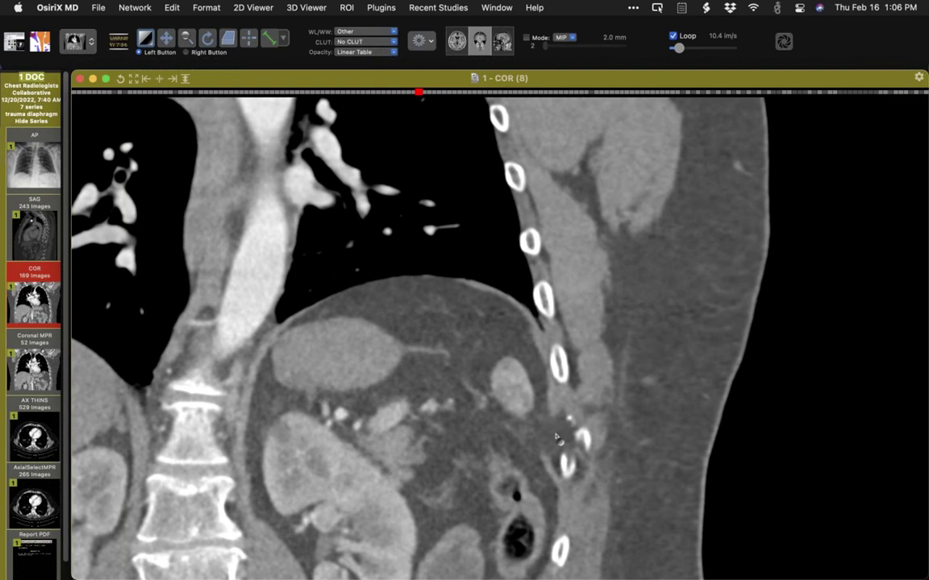
scroll(590, 471, "down", 3)
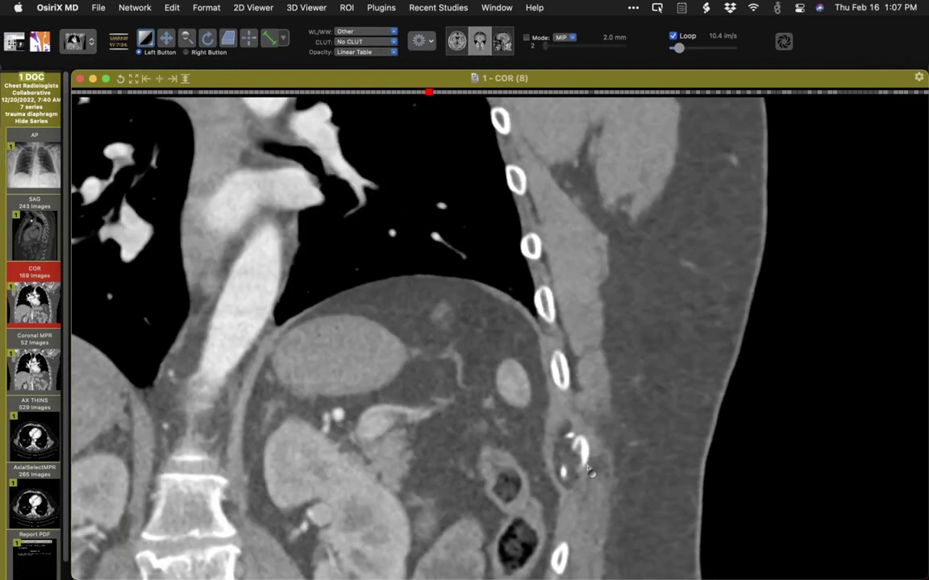
scroll(589, 472, "up", 3)
scroll(589, 469, "up", 2)
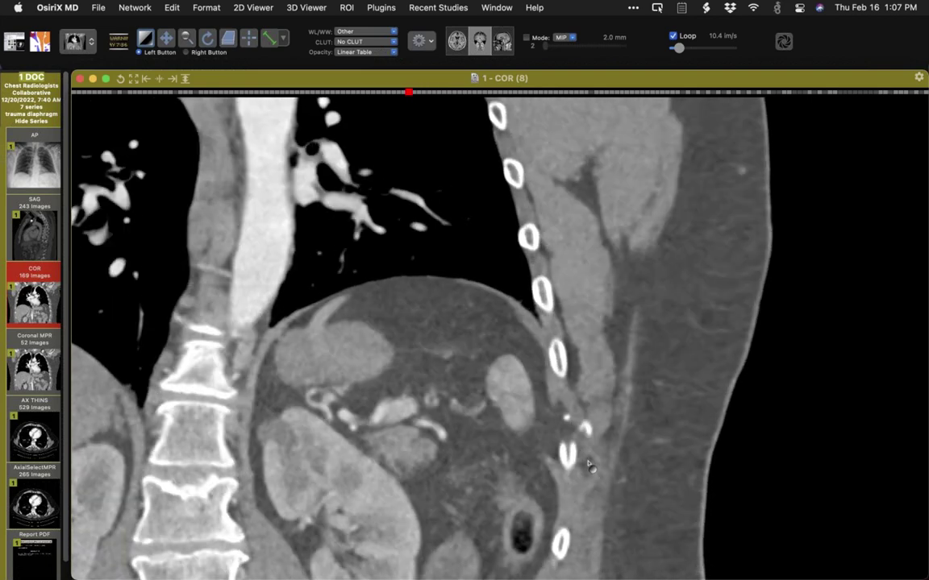
scroll(590, 469, "down", 2)
scroll(589, 472, "down", 1)
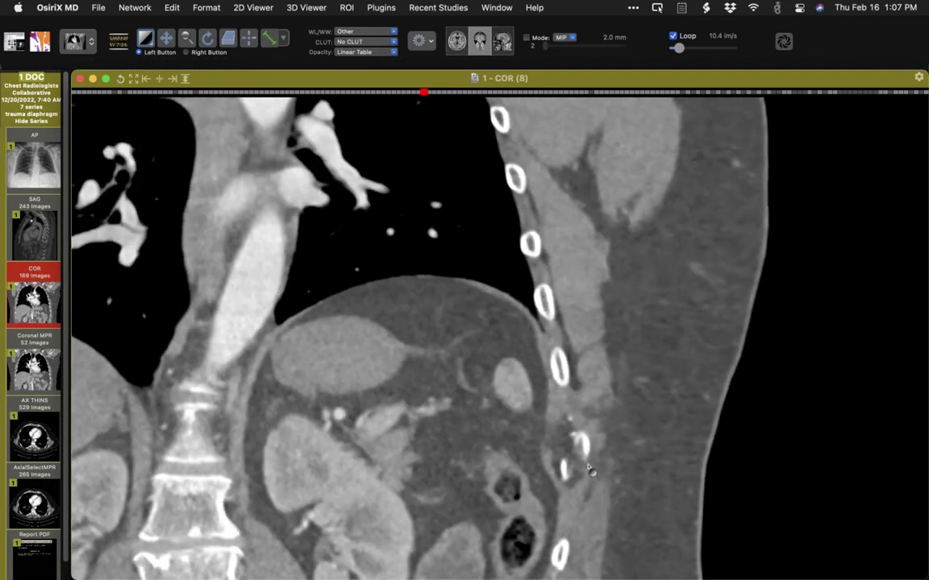
scroll(589, 471, "up", 2)
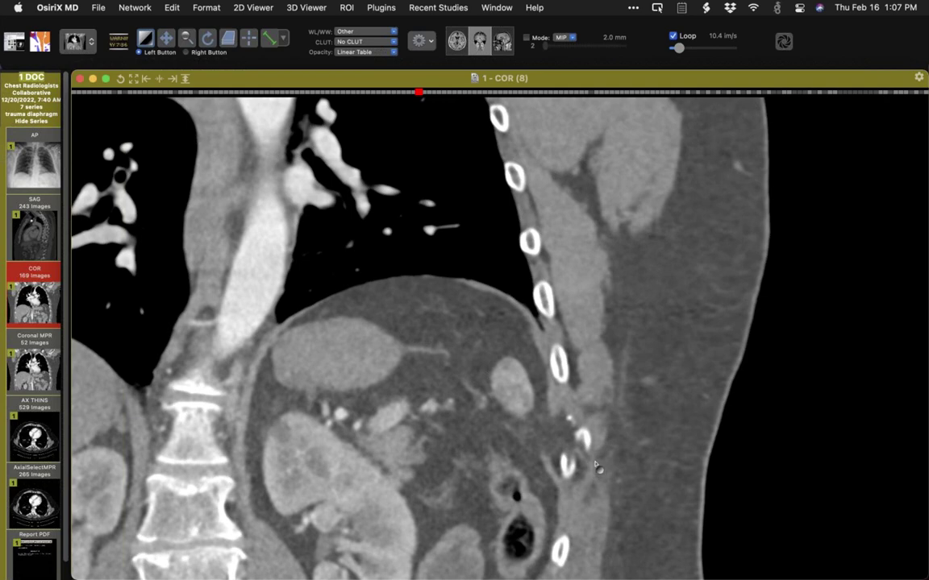
scroll(596, 466, "down", 4)
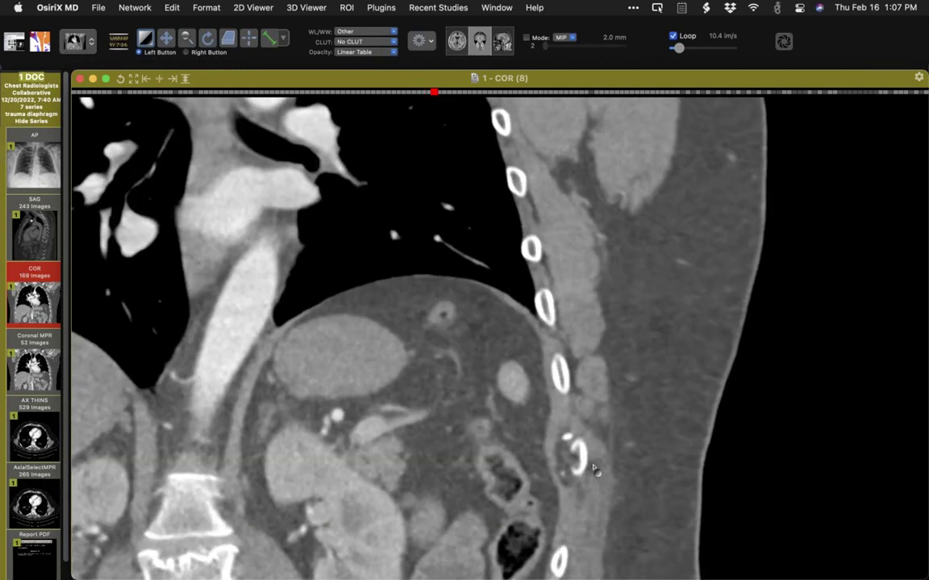
scroll(592, 466, "up", 4)
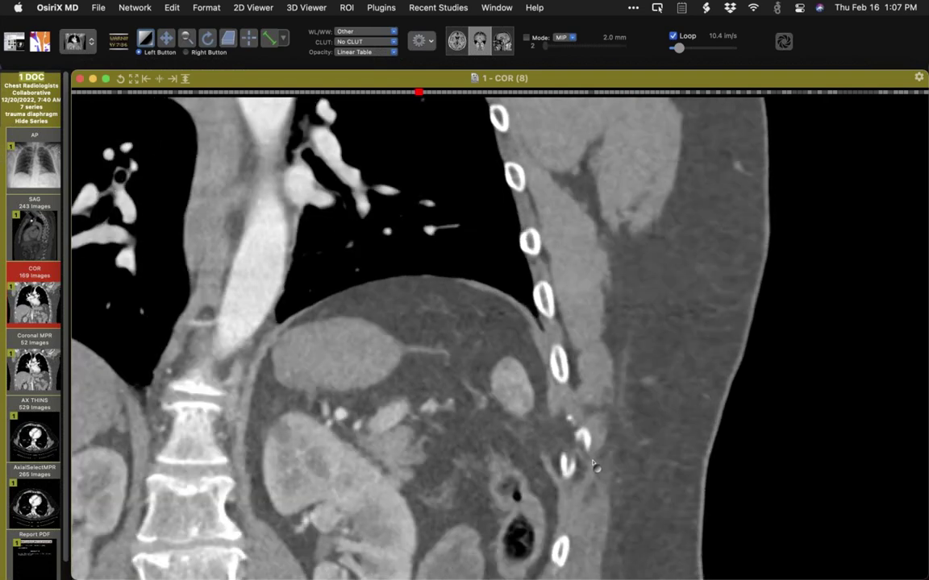
scroll(594, 466, "down", 2)
scroll(601, 461, "up", 2)
scroll(596, 456, "down", 2)
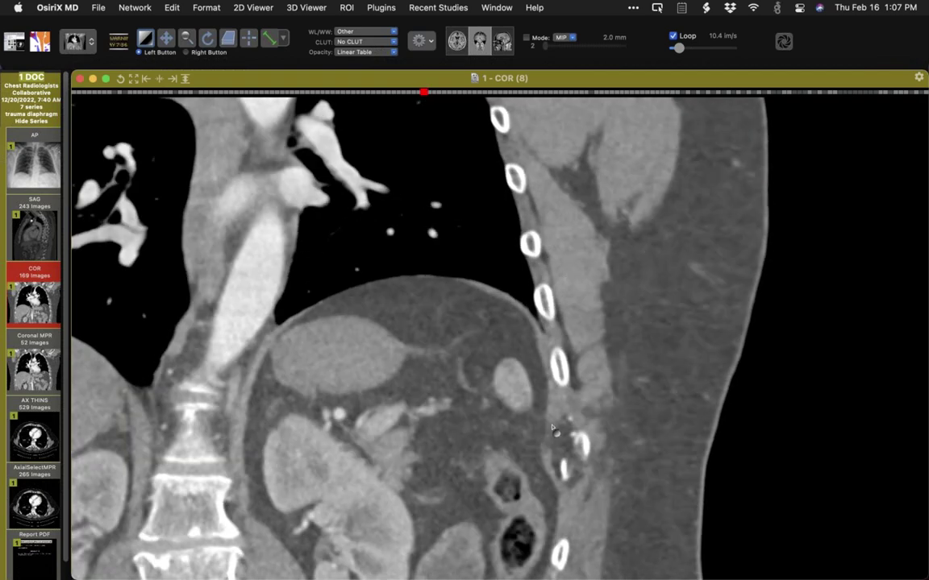
scroll(602, 449, "up", 5)
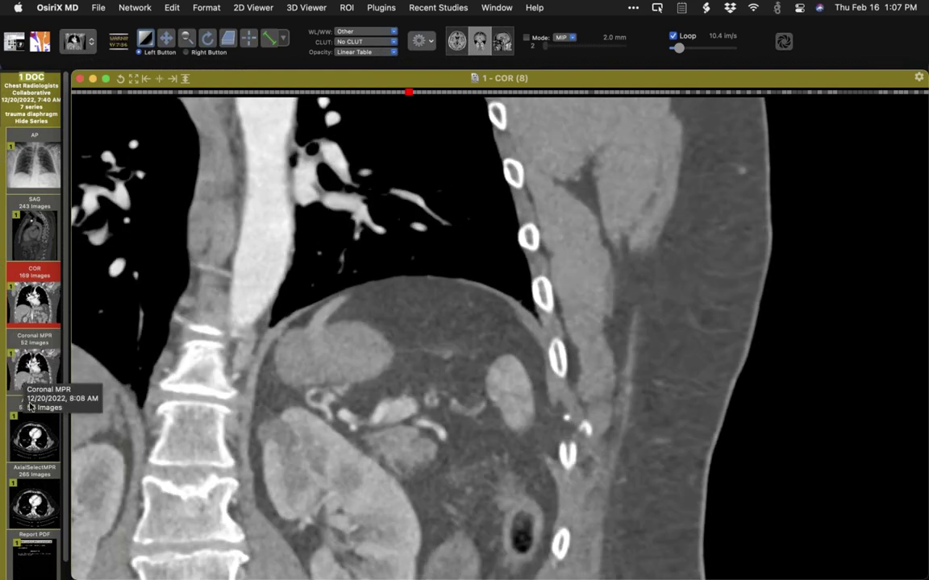
Load the AX THINS series with the Lung window and review it from the shoulders down to the lung bases
left_click(34, 435)
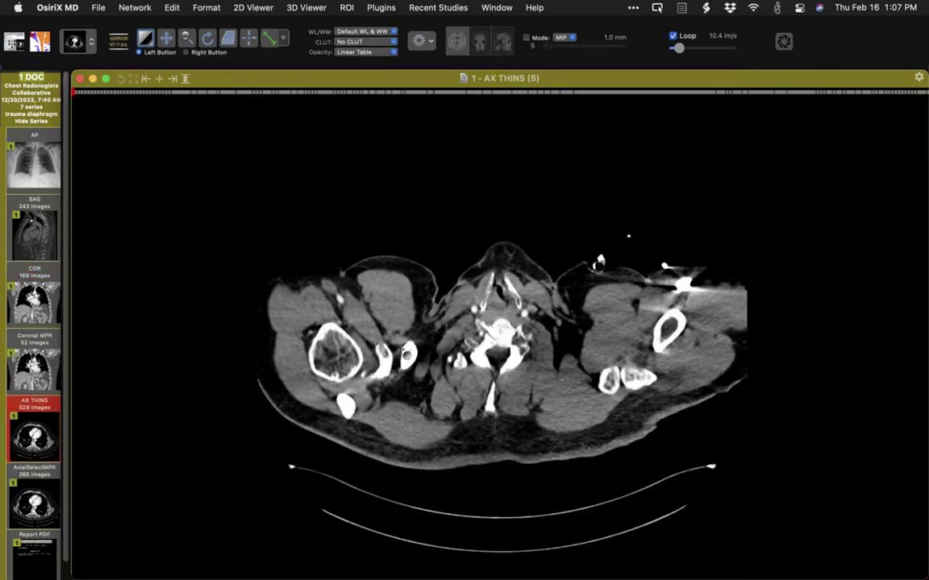
key("5")
scroll(402, 367, "down", 15)
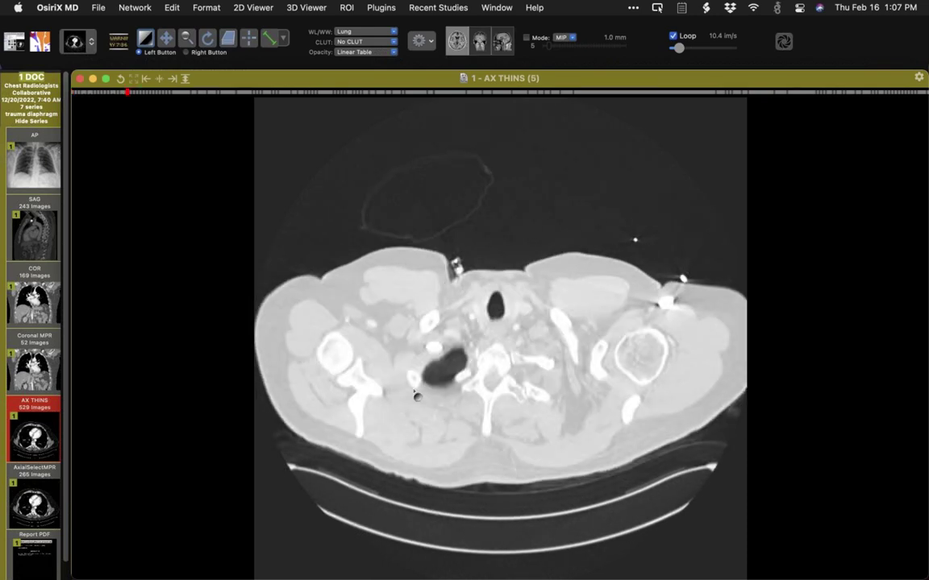
scroll(402, 370, "down", 20)
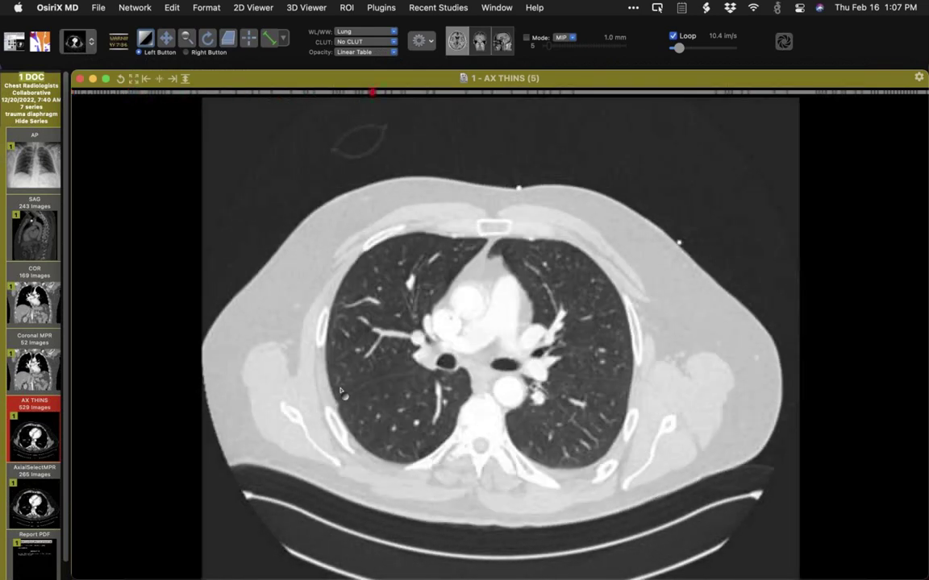
scroll(288, 372, "down", 20)
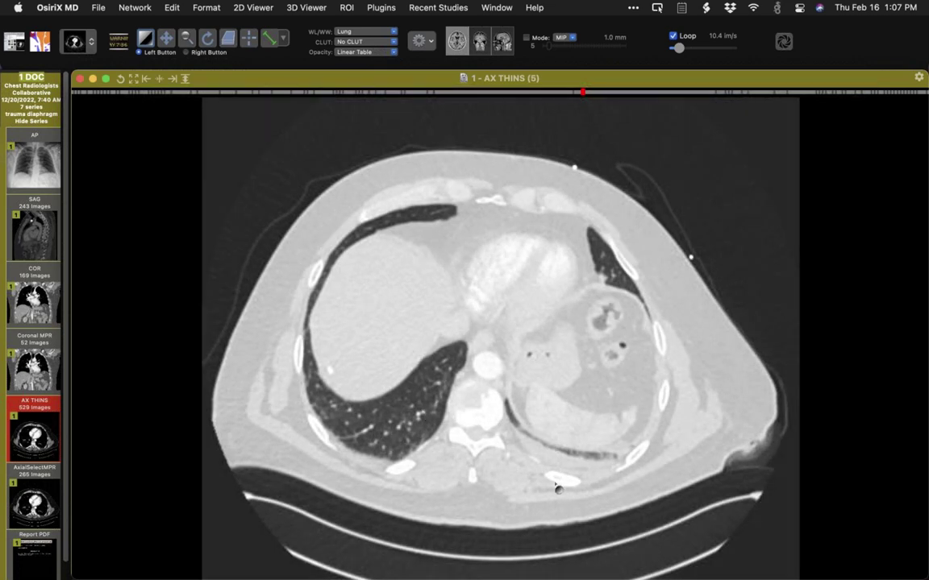
Compare the axial lung-window slices at the left lung base with those at the mid-heart level
scroll(557, 488, "down", 3)
scroll(556, 486, "up", 5)
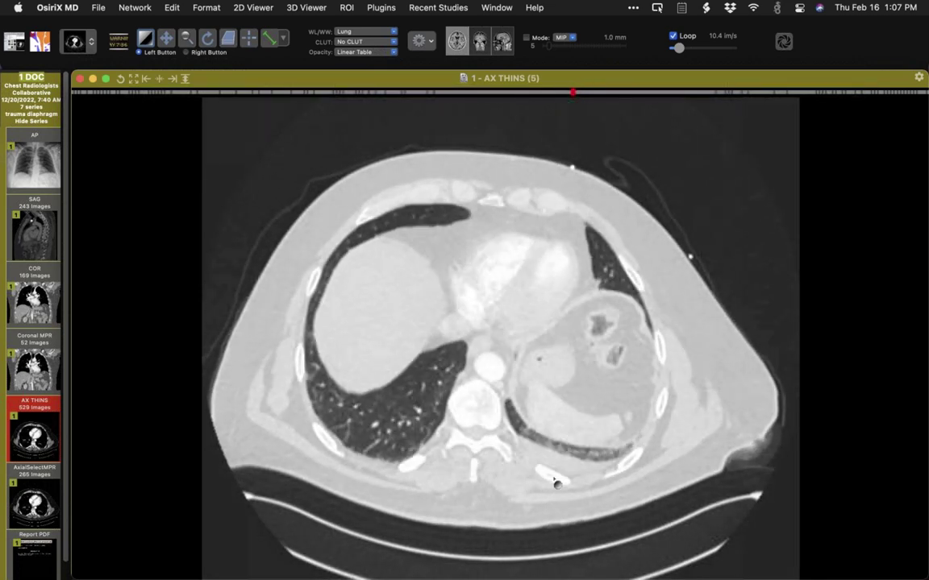
scroll(556, 486, "down", 8)
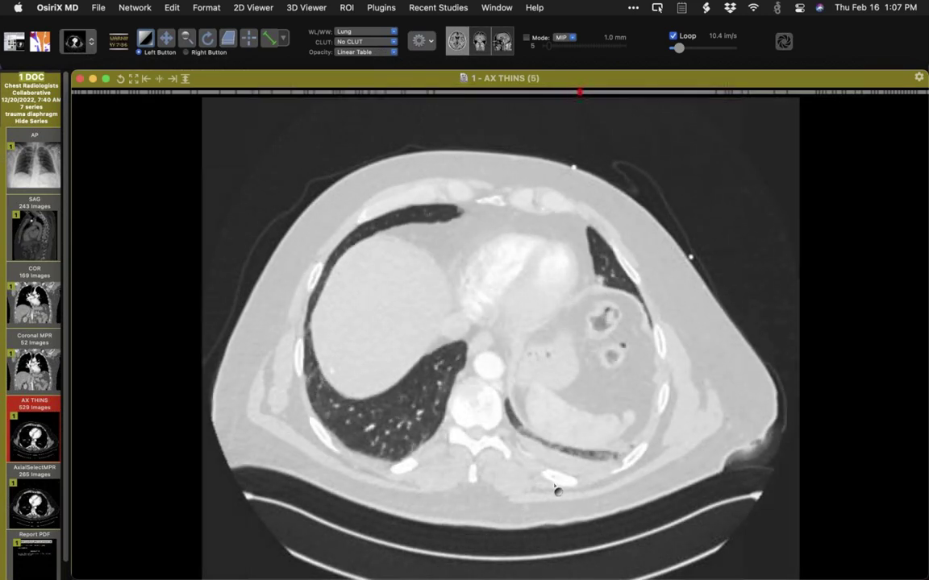
scroll(557, 487, "up", 20)
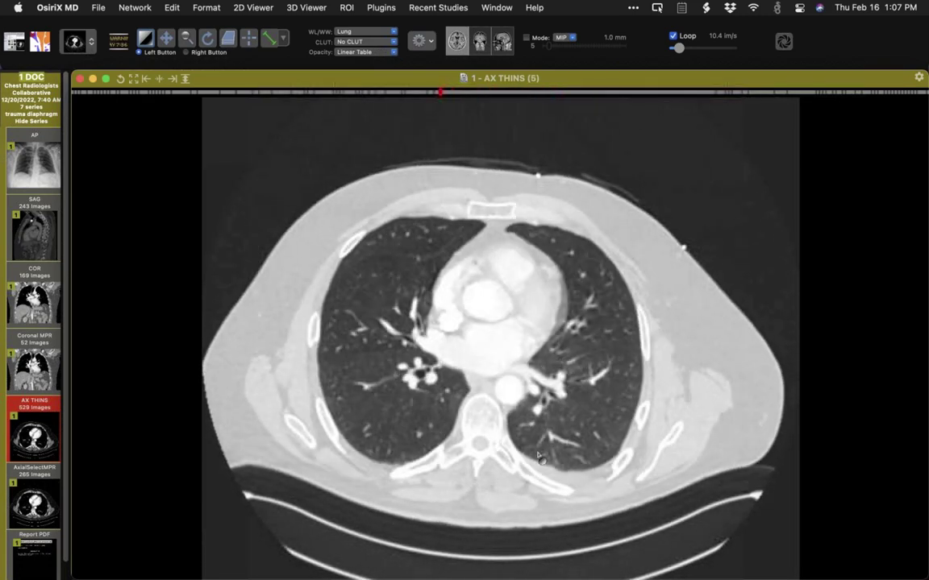
scroll(540, 457, "down", 20)
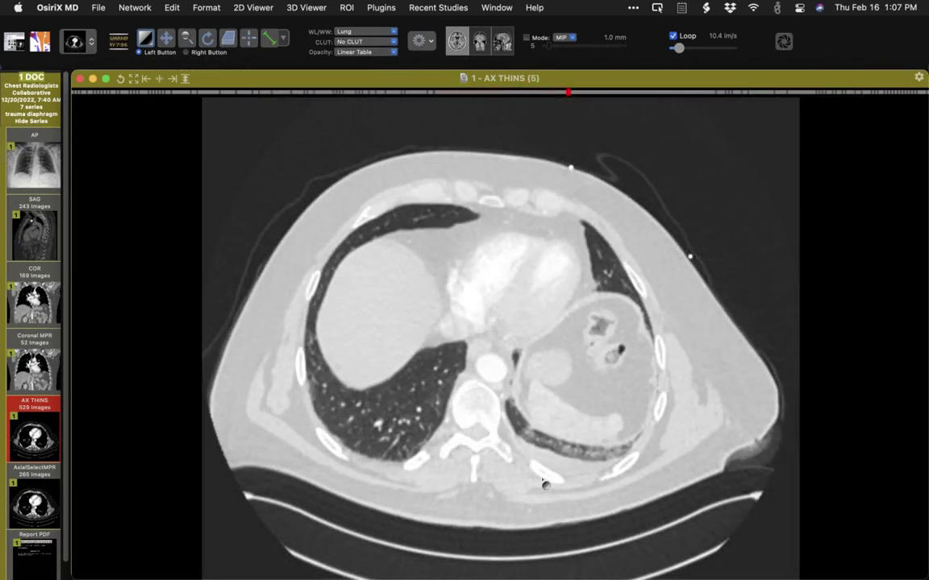
Apply the Mediastinum window to the AX THINS series and view the level of the liver and spleen
key("F4")
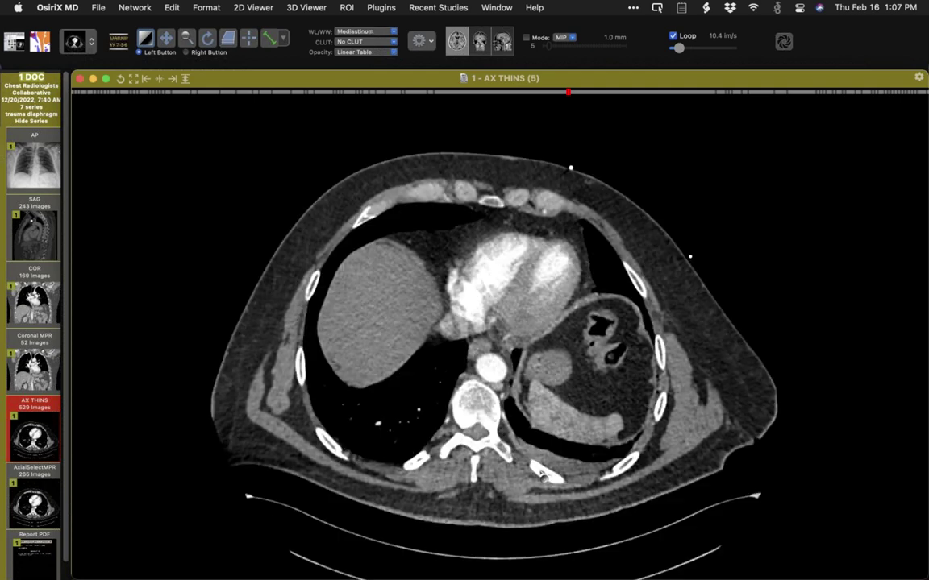
key("F10")
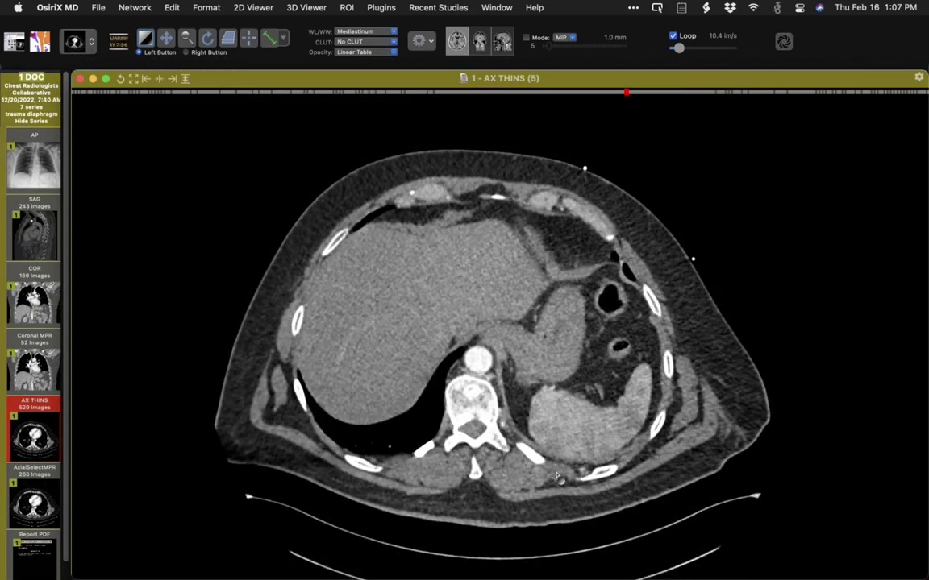
Compare the axial mediastinal-window slices from the liver and spleen down to the kidneys, focusing on the left lower lateral ribs and chest wall
scroll(556, 475, "up", 4)
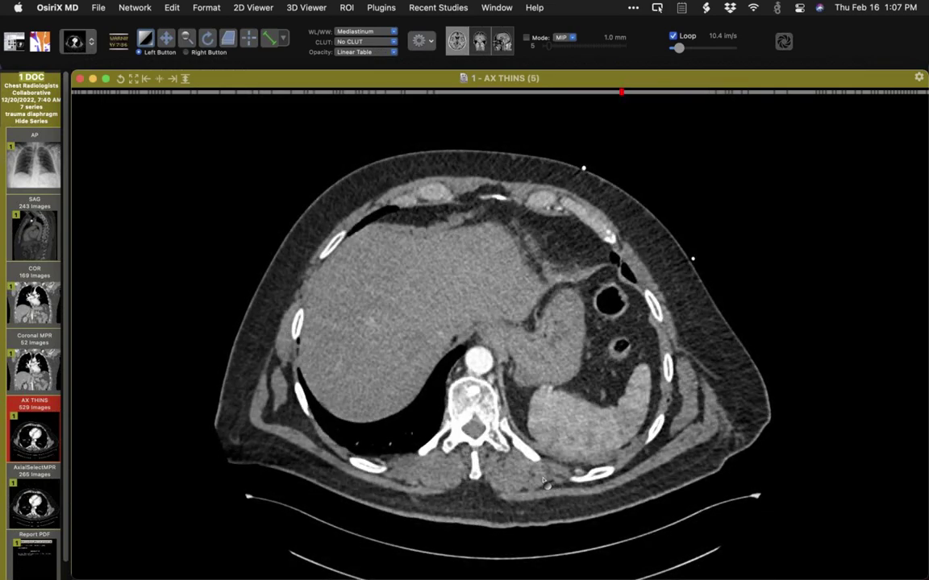
scroll(546, 483, "down", 10)
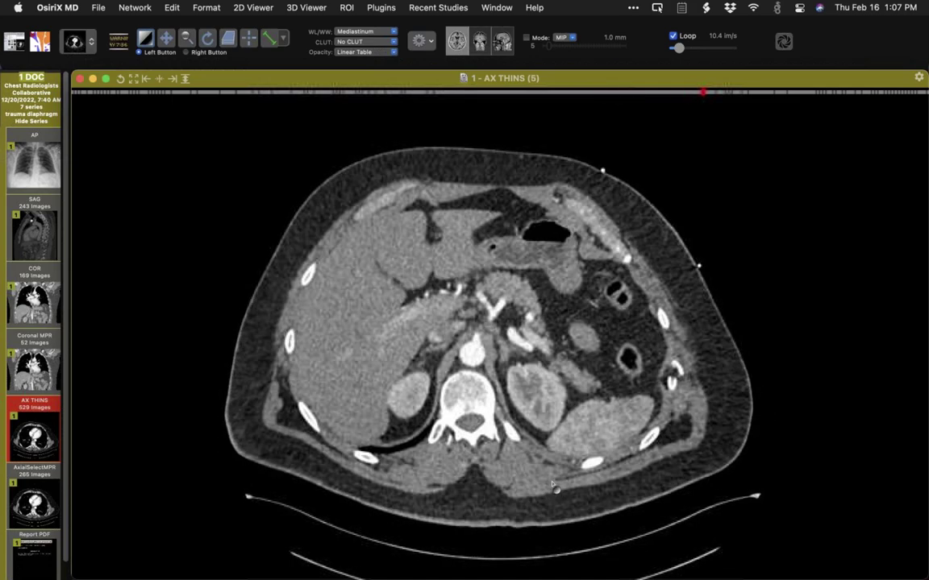
scroll(553, 486, "down", 2)
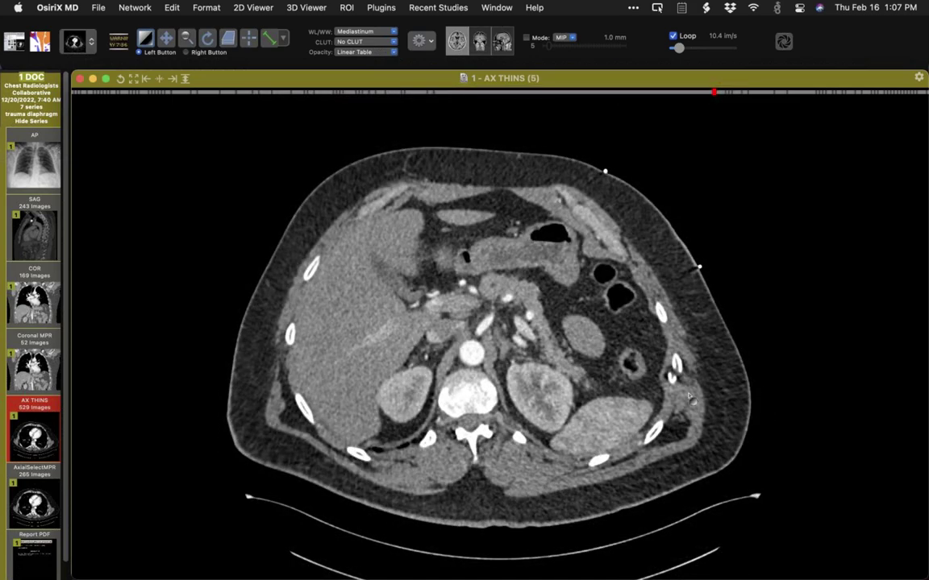
scroll(690, 398, "up", 4)
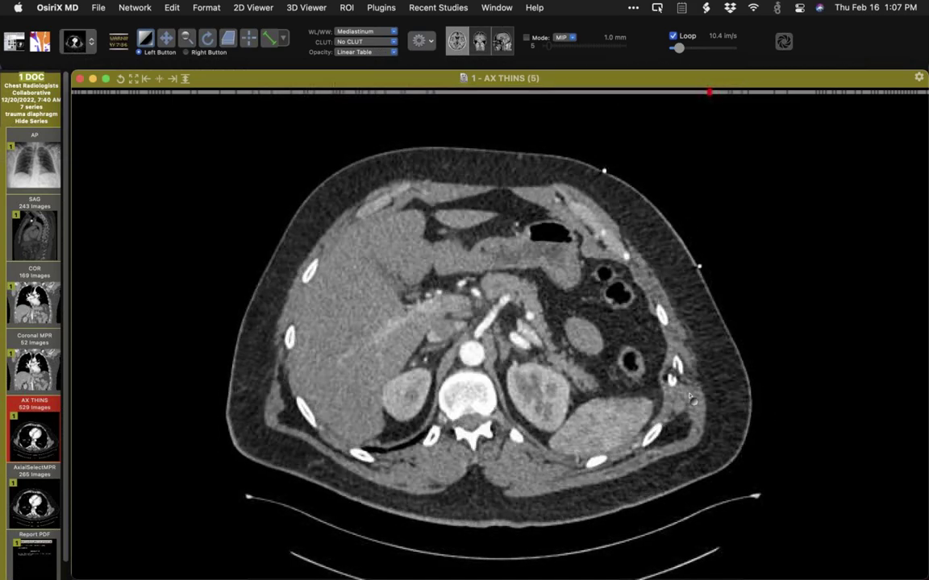
scroll(690, 395, "up", 1)
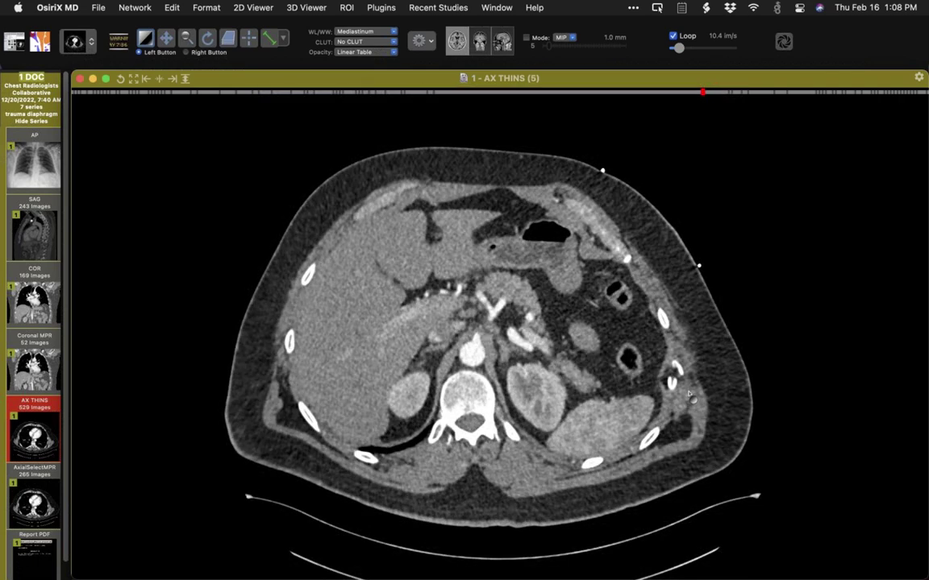
scroll(690, 398, "down", 1)
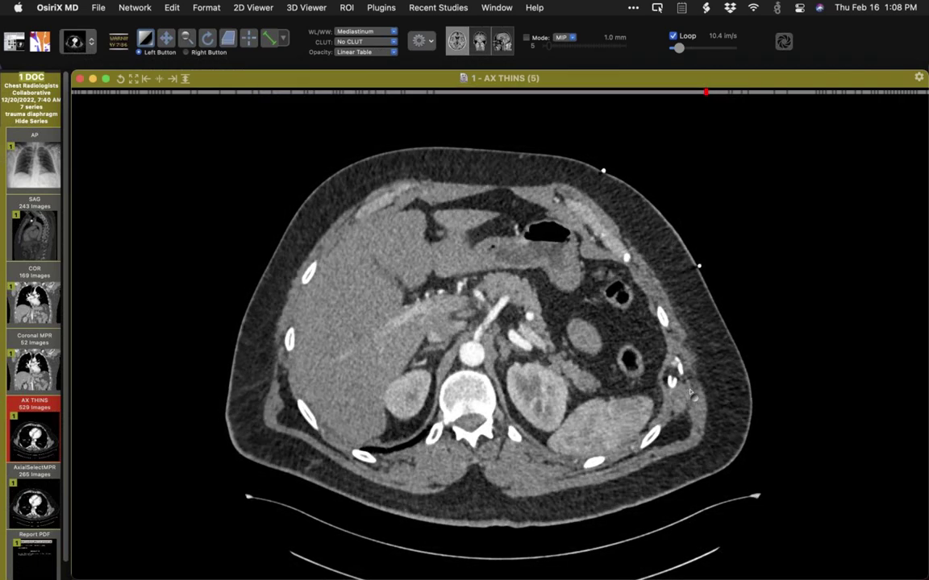
scroll(699, 400, "down", 5)
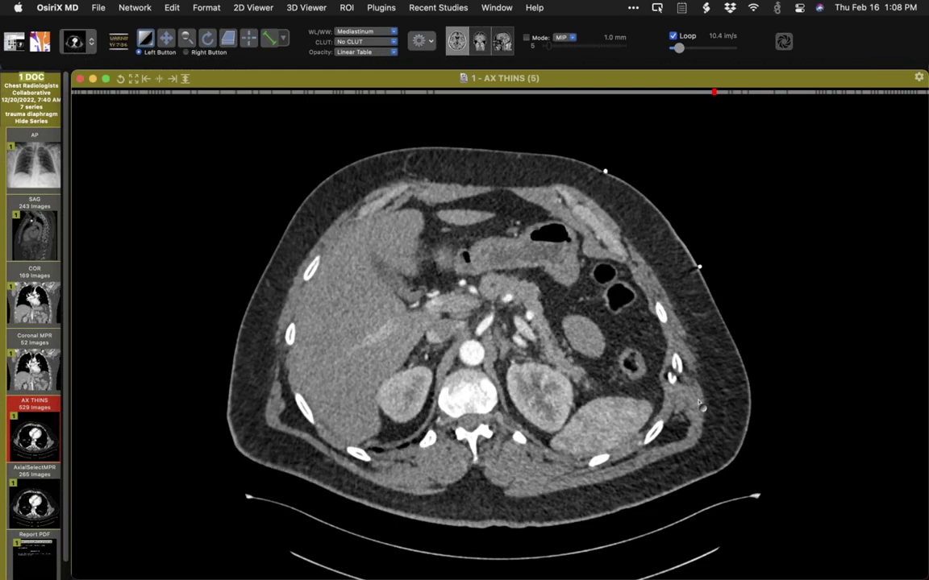
scroll(698, 401, "up", 8)
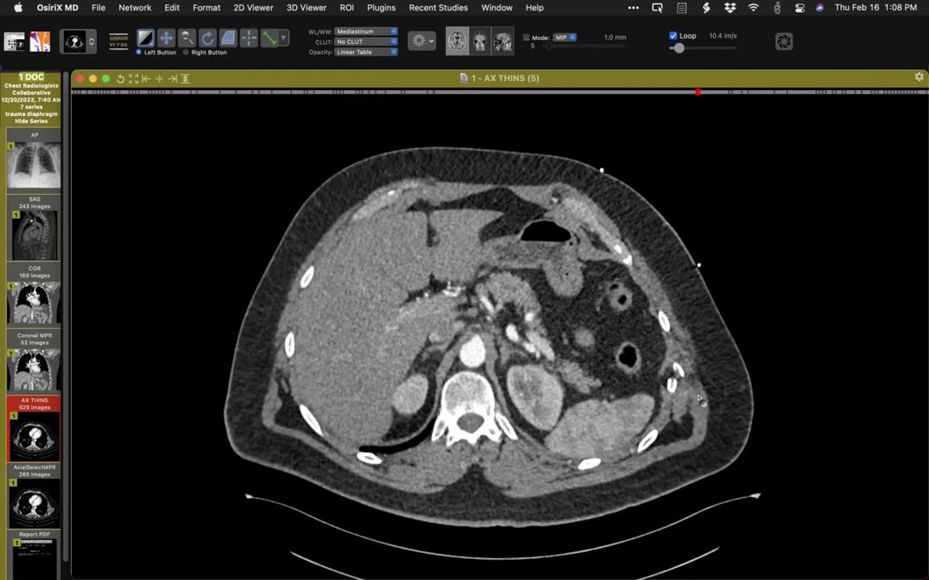
scroll(700, 401, "down", 2)
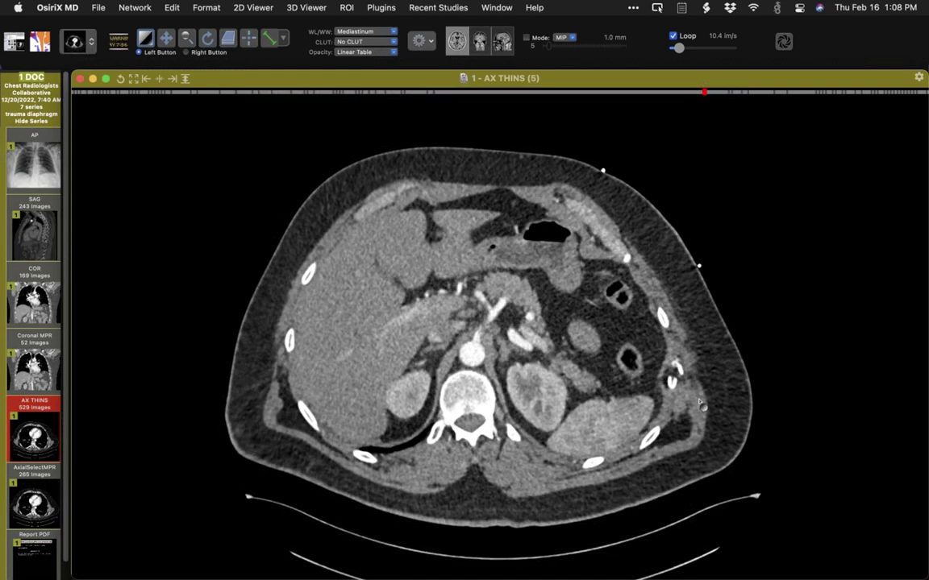
scroll(699, 400, "up", 2)
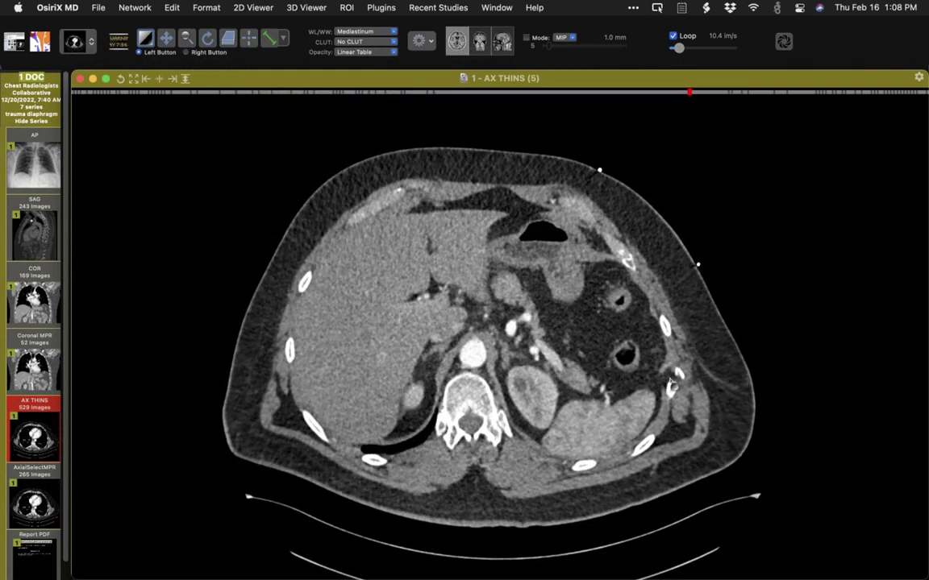
Enlarge the left side of the axial image and examine the lateral ribs, adjoining chest wall and diaphragm beside the spleen across neighbouring slices
scroll(709, 306, "up", 5)
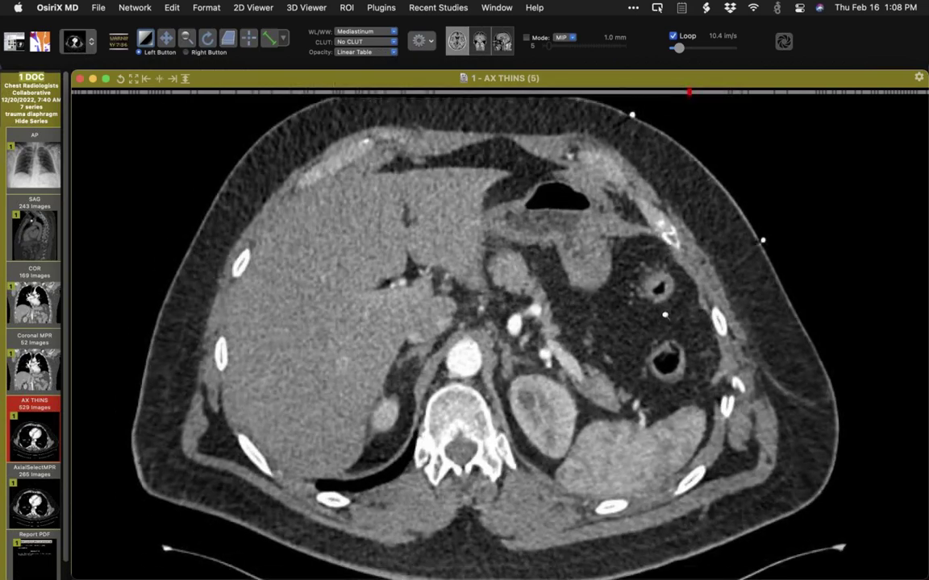
left_click_drag(709, 306, 575, 290)
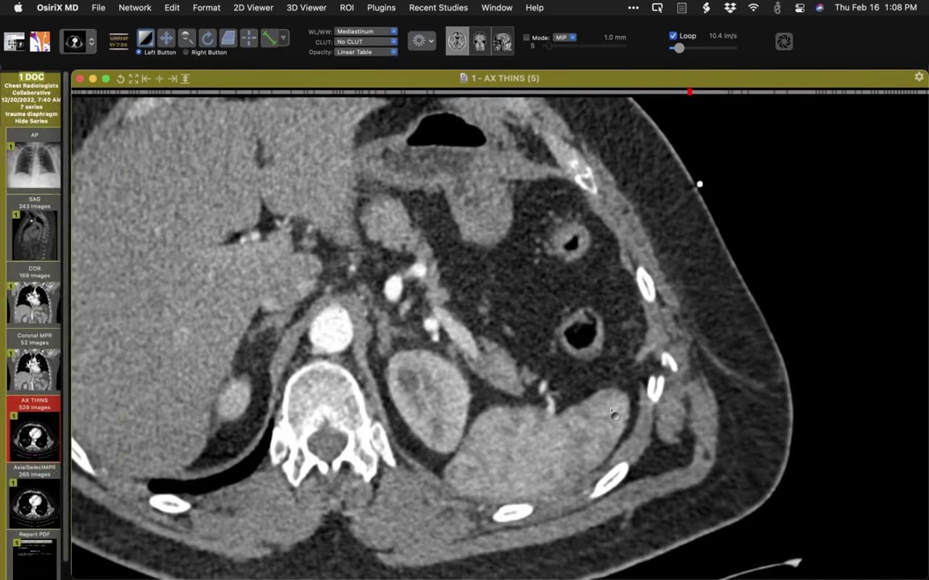
scroll(596, 354, "down", 4)
scroll(617, 415, "down", 6)
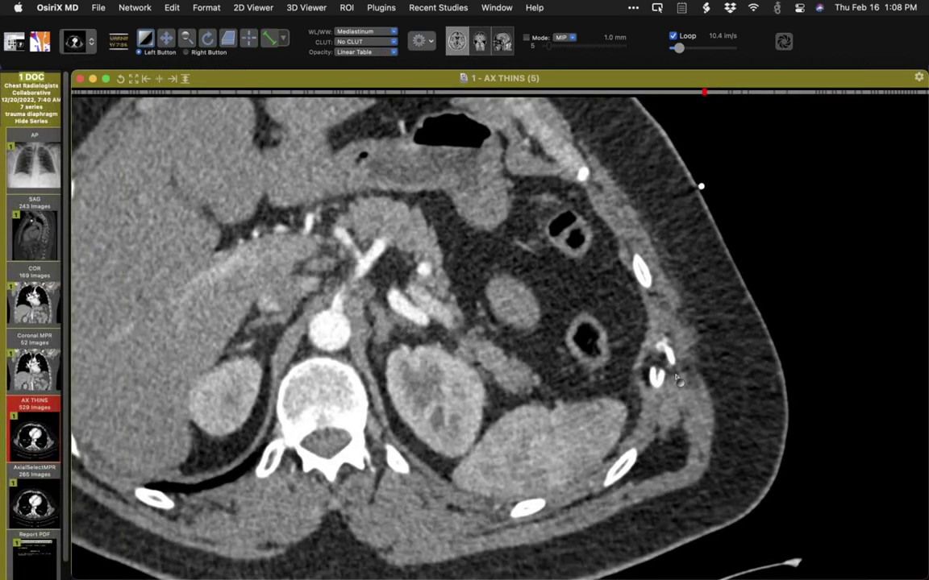
scroll(677, 403, "up", 8)
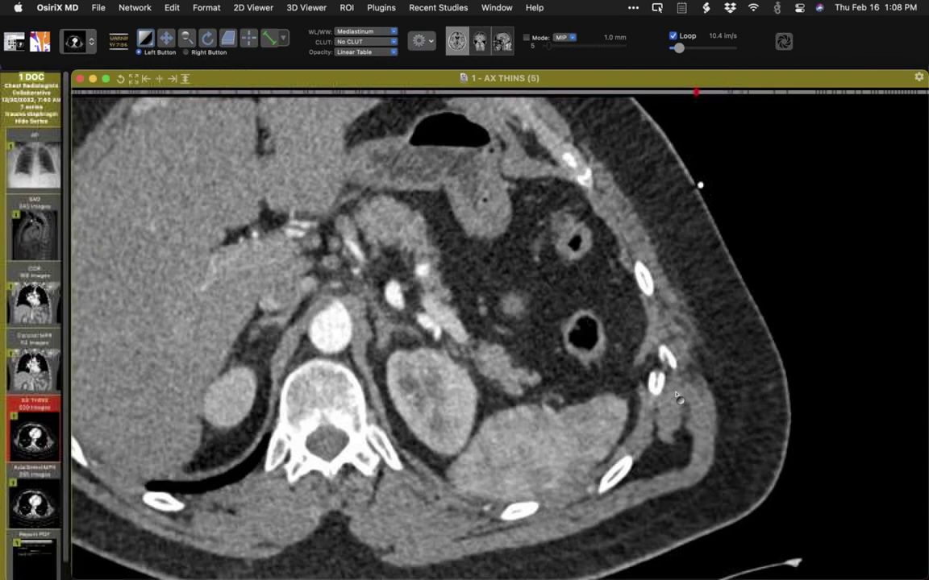
scroll(677, 395, "down", 4)
scroll(677, 395, "up", 4)
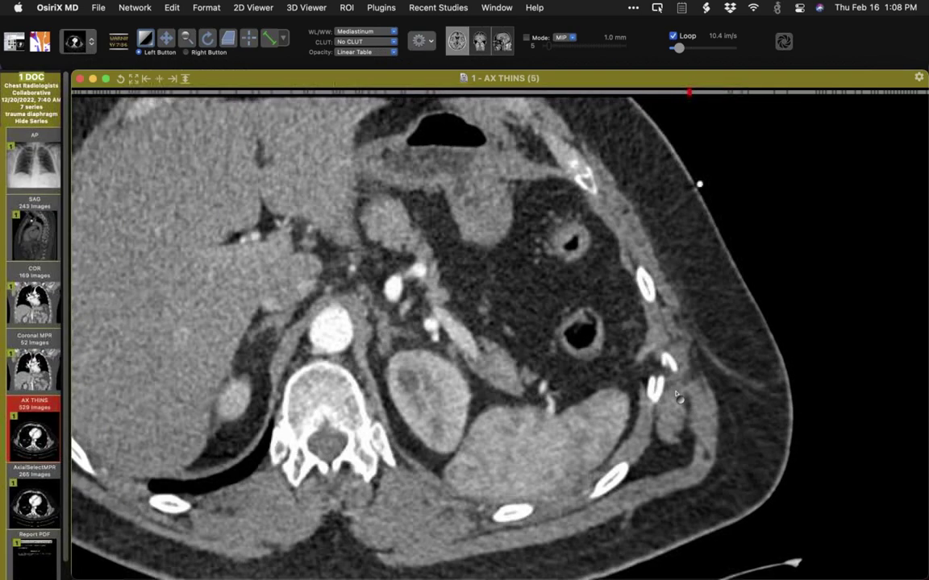
scroll(677, 395, "down", 5)
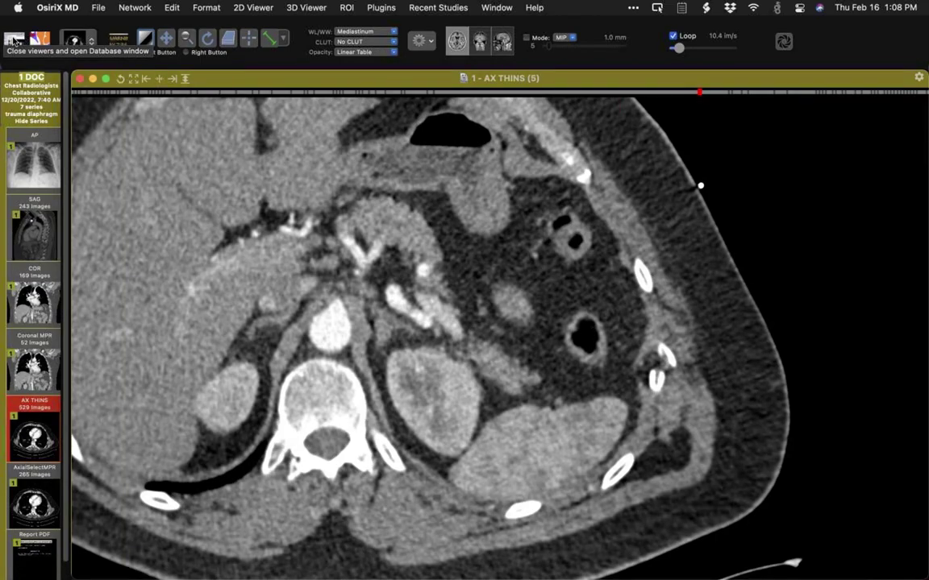
Close the trauma diaphragm case, open the medical device case and show its two AP chest radiographs side by side
left_click(14, 39)
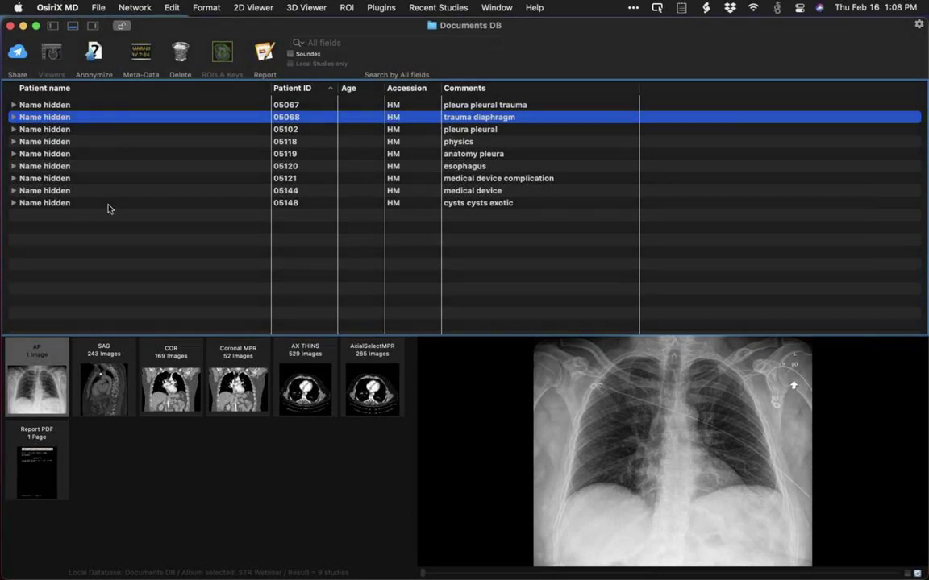
left_click(58, 192)
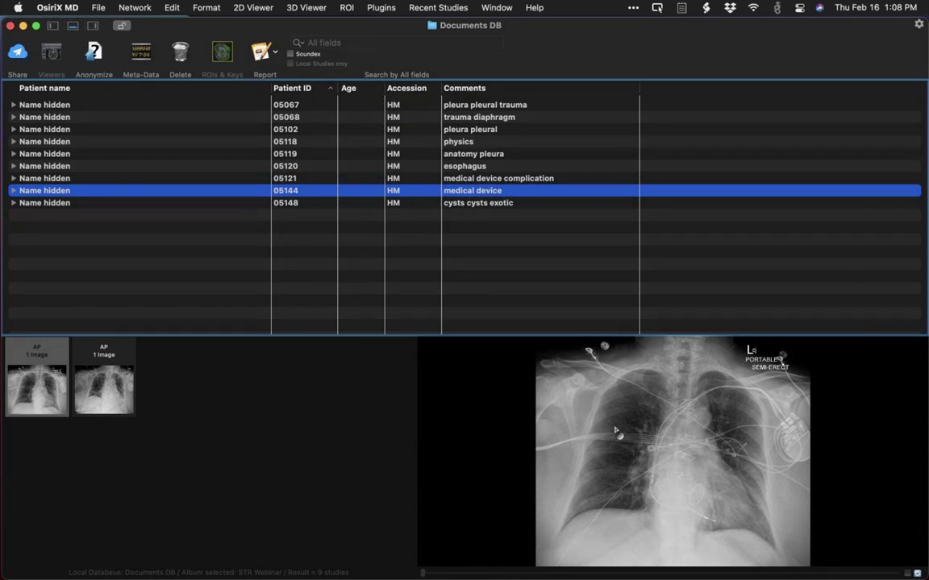
double_click(615, 431)
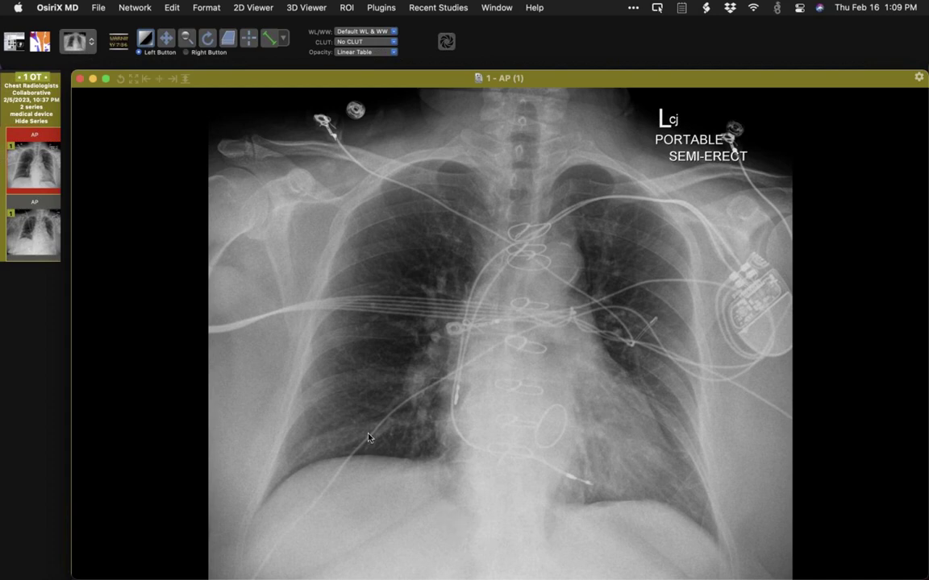
double_click(45, 242)
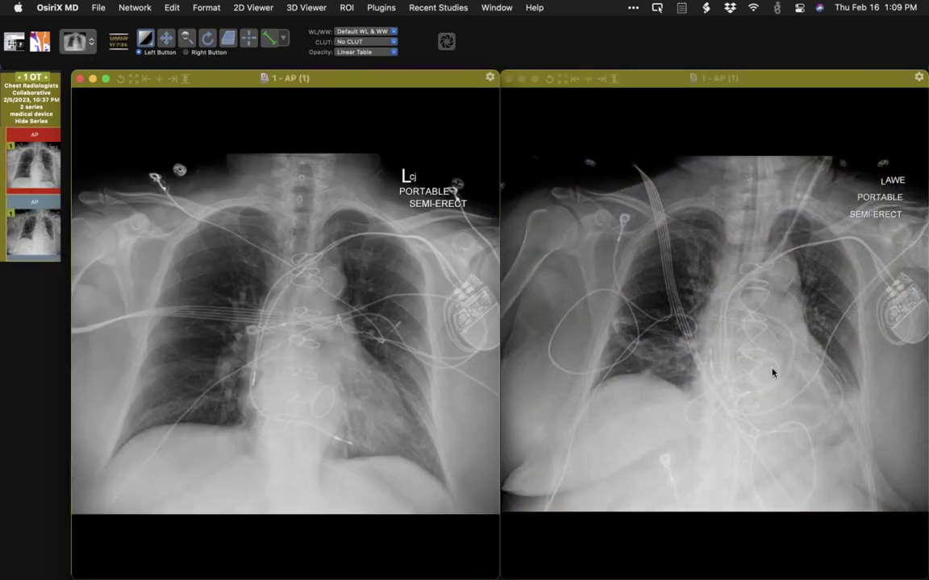
Enlarge the second AP radiograph around the heart and examine the leads, tubes and sternal wires over the mediastinum
scroll(778, 374, "up", 5)
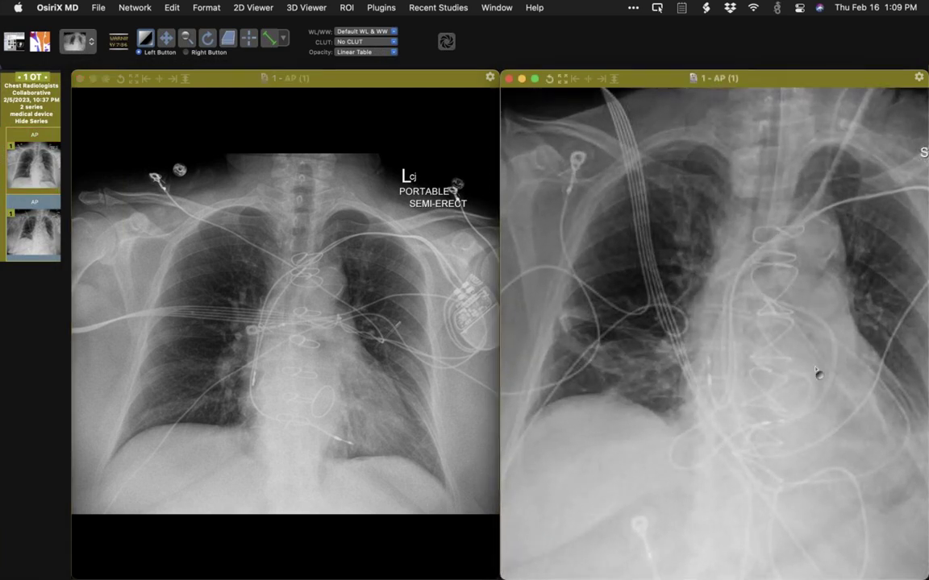
mouse_move(805, 363)
left_mouse_down()
mouse_move(742, 337)
mouse_move(757, 385)
mouse_move(756, 332)
left_mouse_up()
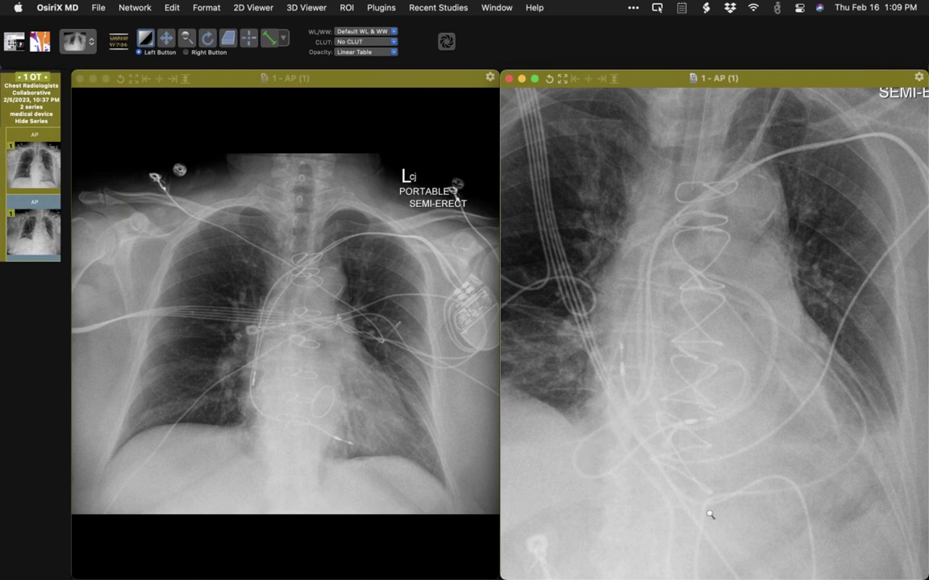
left_click_drag(710, 514, 715, 498)
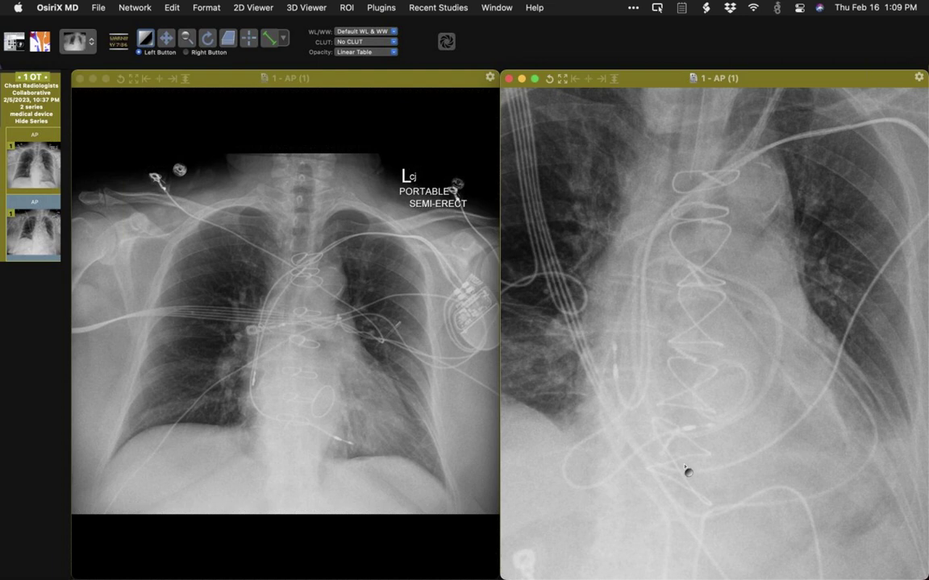
left_click_drag(700, 442, 698, 442)
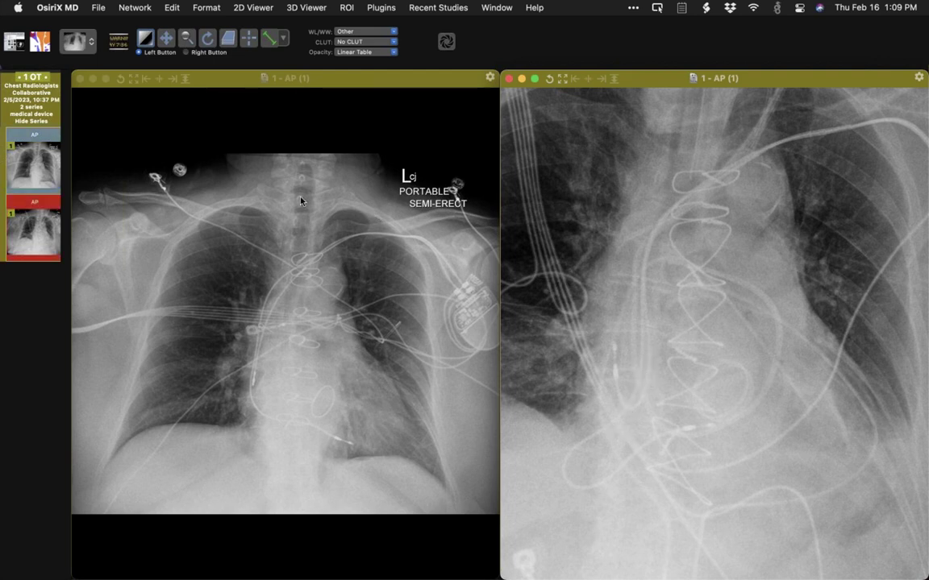
Close the medical device case and open the CHEST radiograph of the esophagus case
left_click(16, 42)
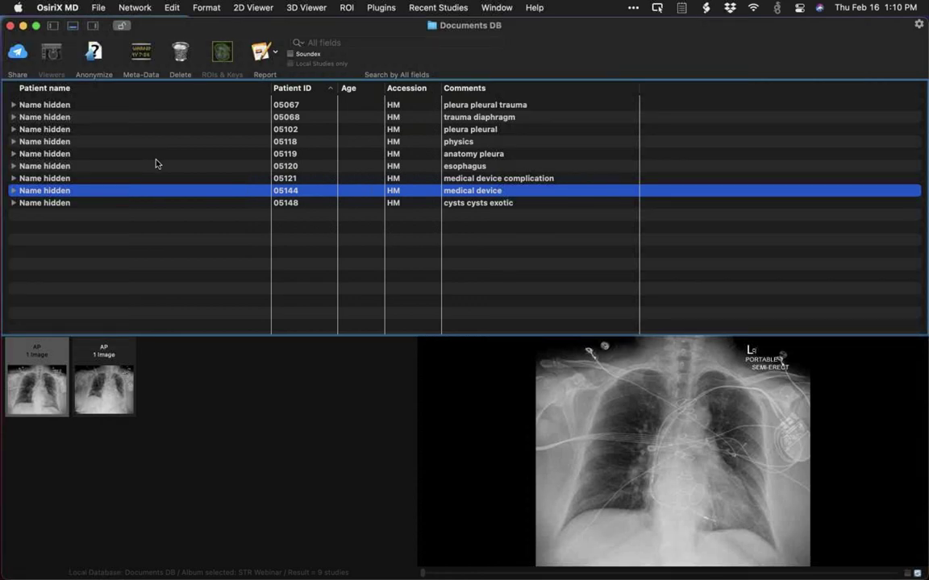
left_click(70, 168)
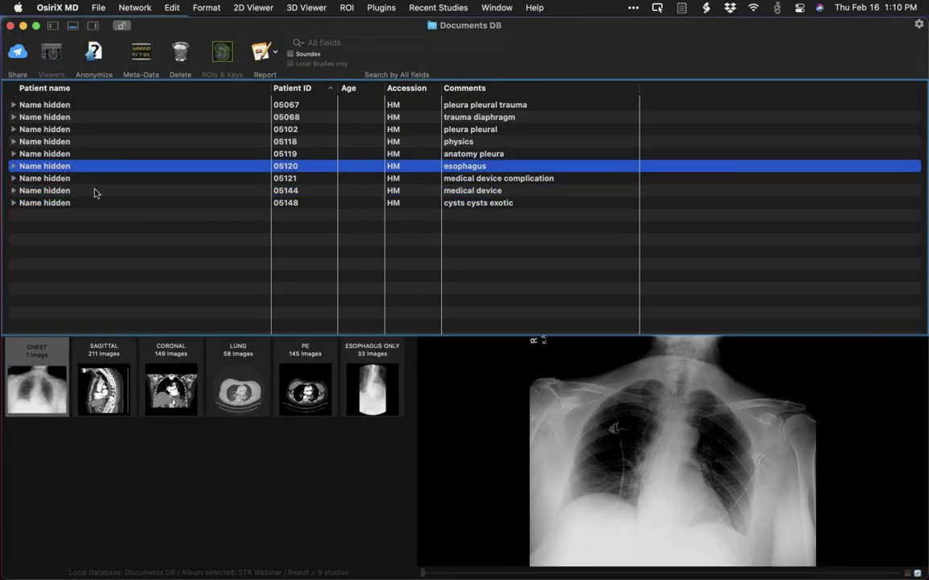
double_click(30, 343)
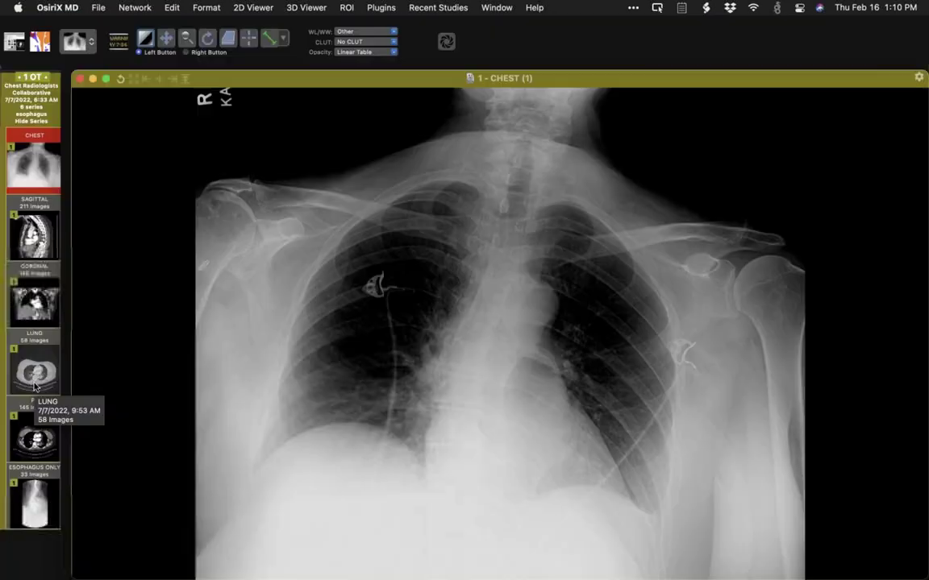
Enlarge the chest radiograph over the lower chest and adjust its brightness and contrast for the lungs, heart and diaphragm
mouse_move(276, 381)
left_mouse_down()
mouse_move(277, 406)
mouse_move(276, 389)
mouse_move(278, 397)
left_mouse_up()
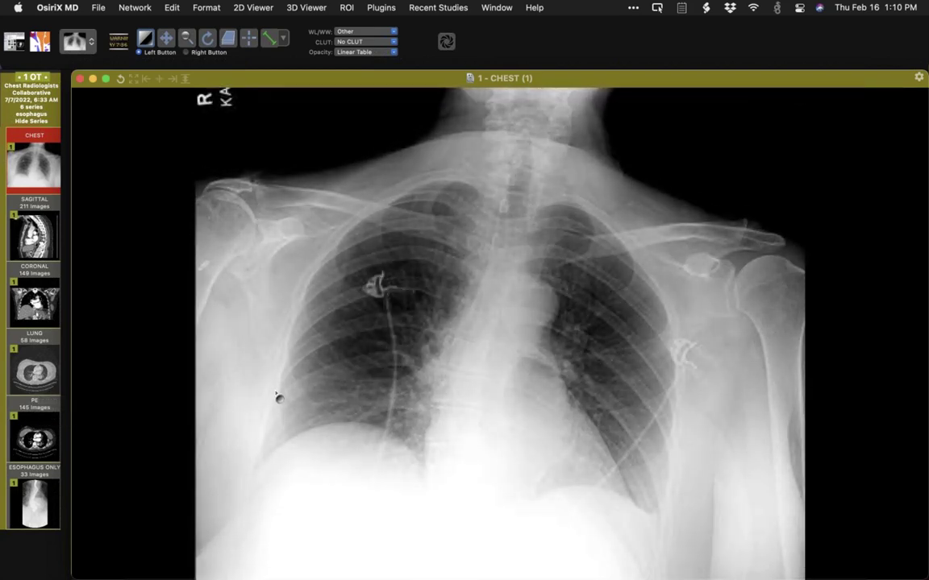
scroll(280, 381, "up", 5)
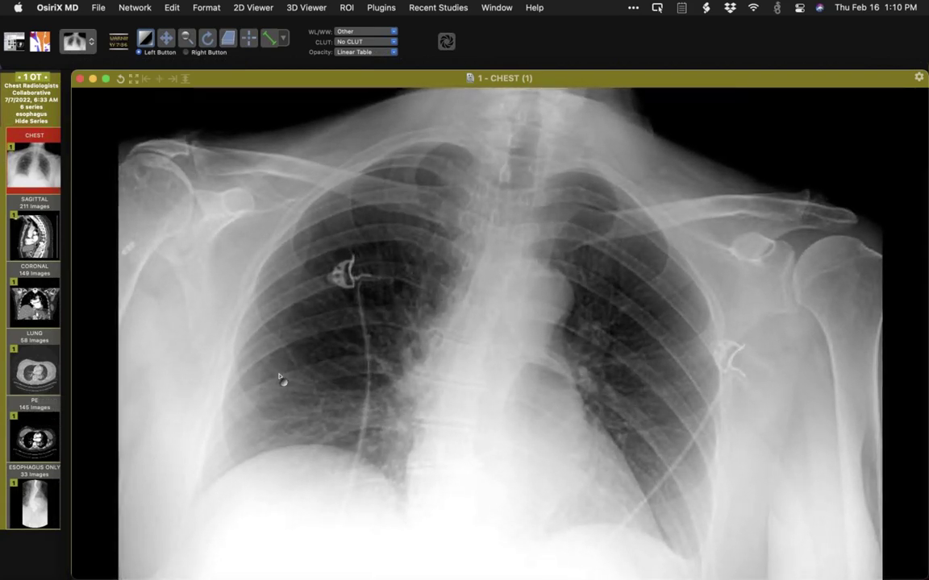
left_click_drag(299, 419, 290, 348)
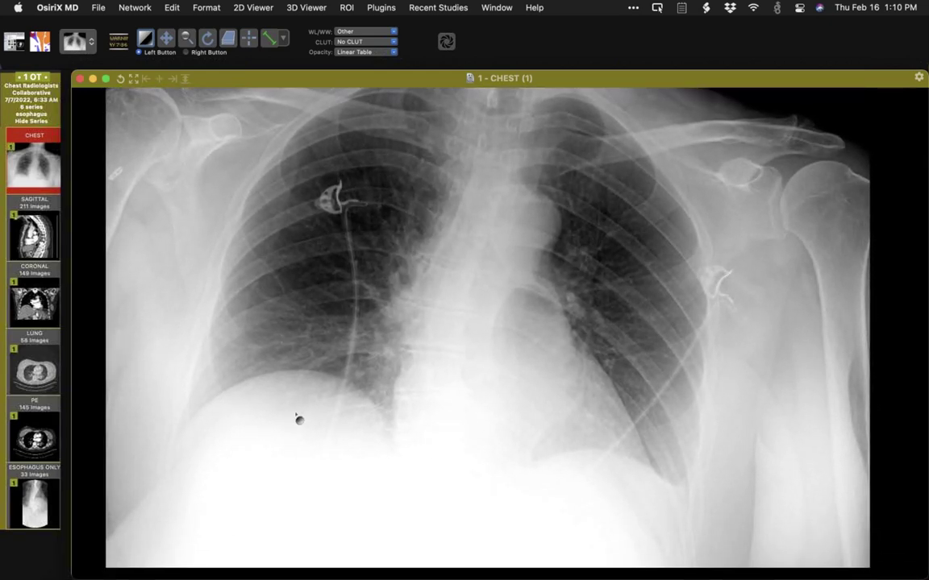
left_click_drag(296, 418, 304, 415)
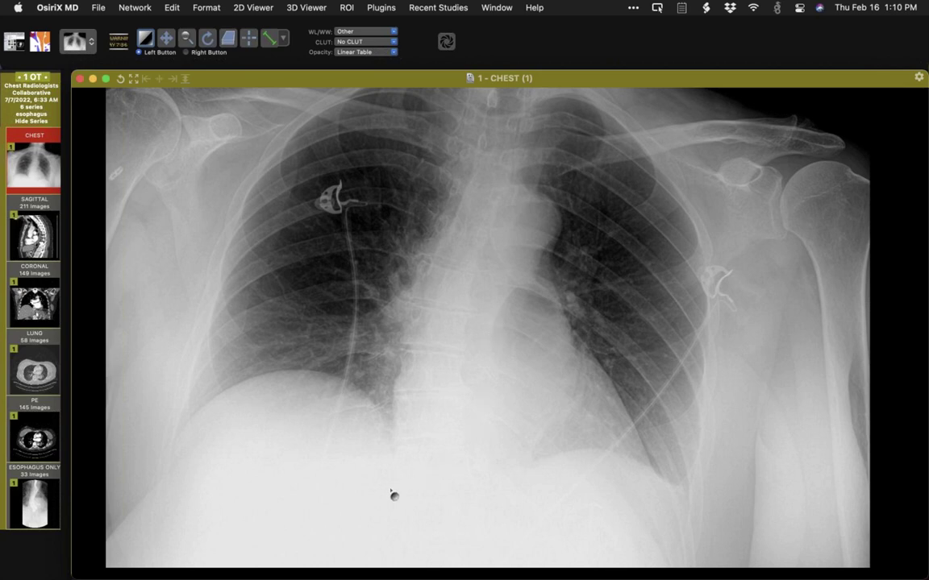
left_click_drag(393, 493, 398, 491)
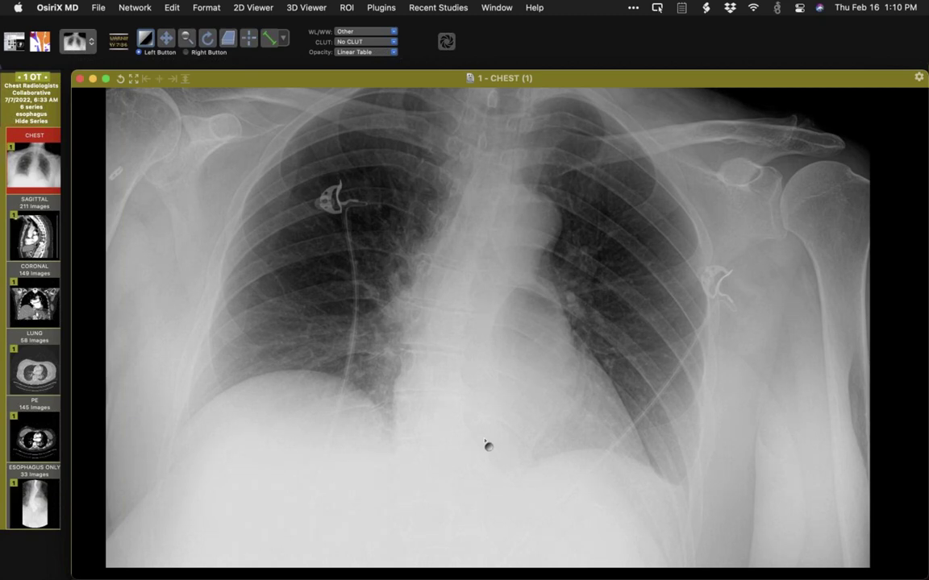
left_click_drag(487, 444, 488, 444)
Examine the enlarged chest radiograph over the upper chest, covering the lung apices, trachea and aortic arch
left_click_drag(514, 300, 509, 381)
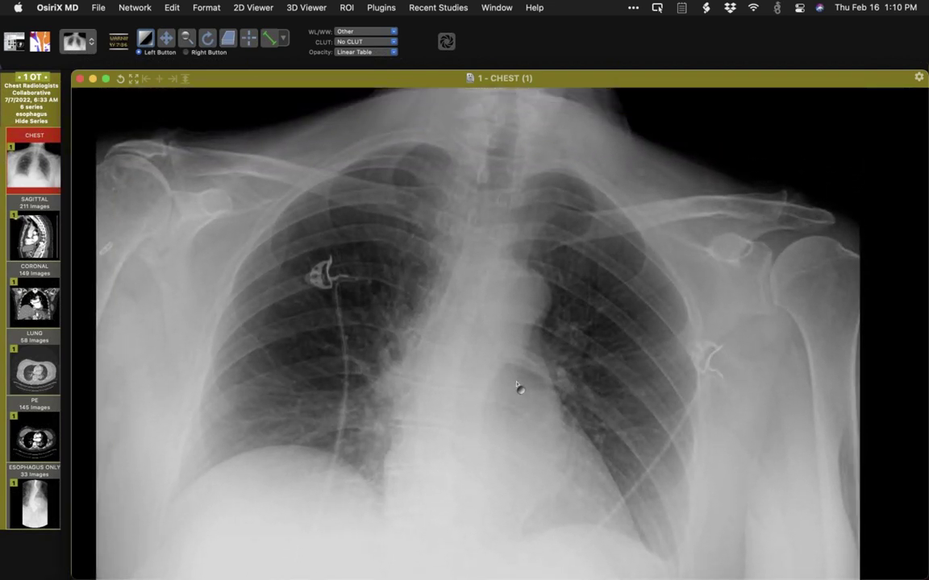
scroll(517, 384, "up", 3)
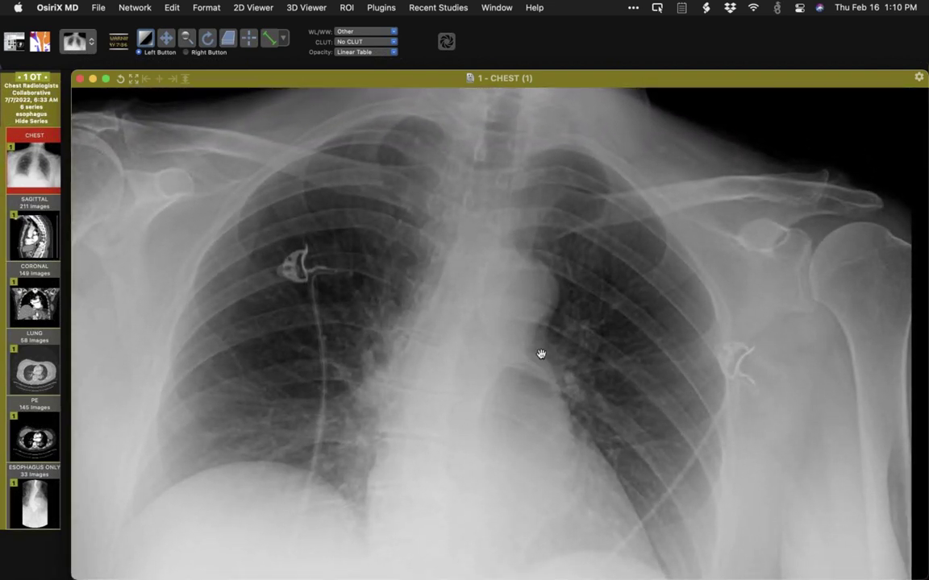
left_click_drag(538, 368, 543, 389)
scroll(539, 370, "up", 3)
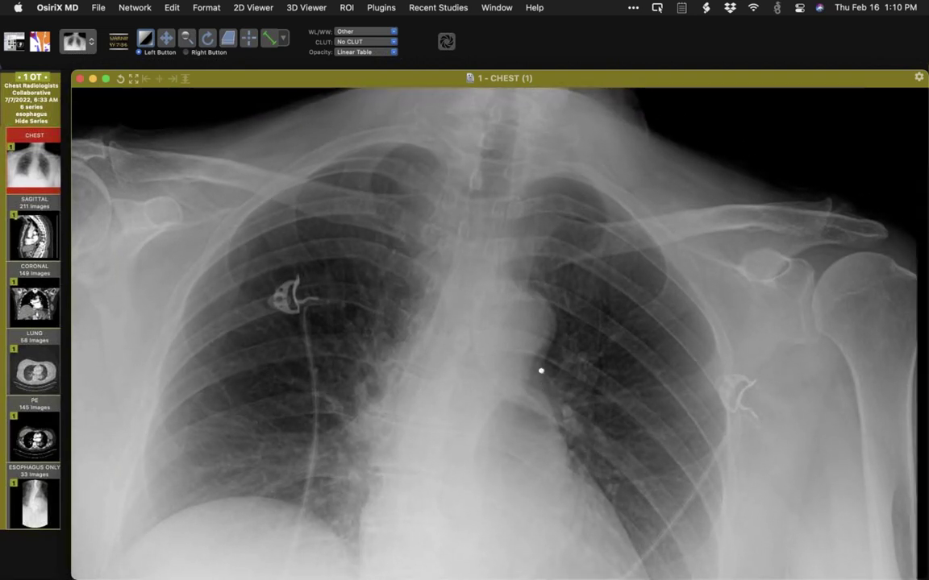
scroll(542, 356, "up", 1)
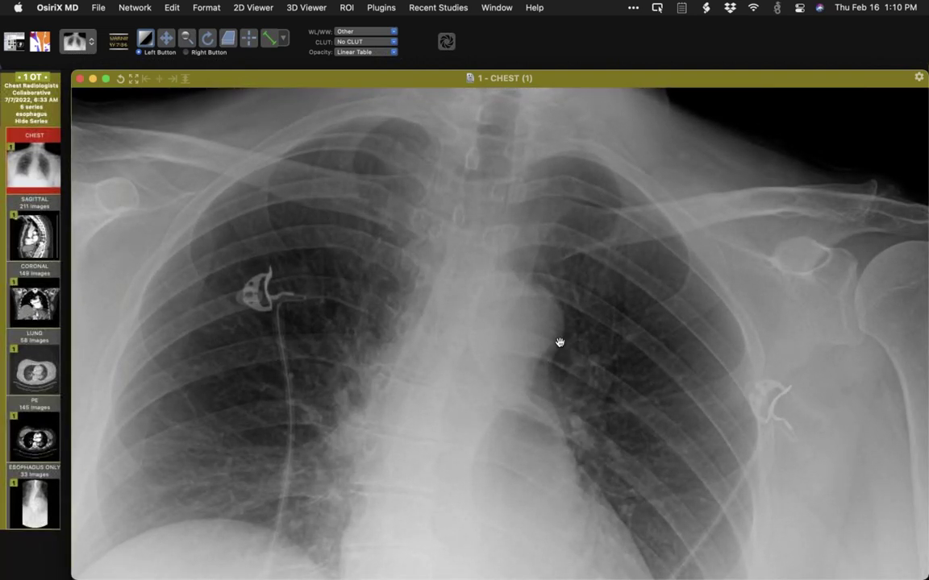
left_click_drag(559, 338, 558, 394)
scroll(560, 363, "up", 1)
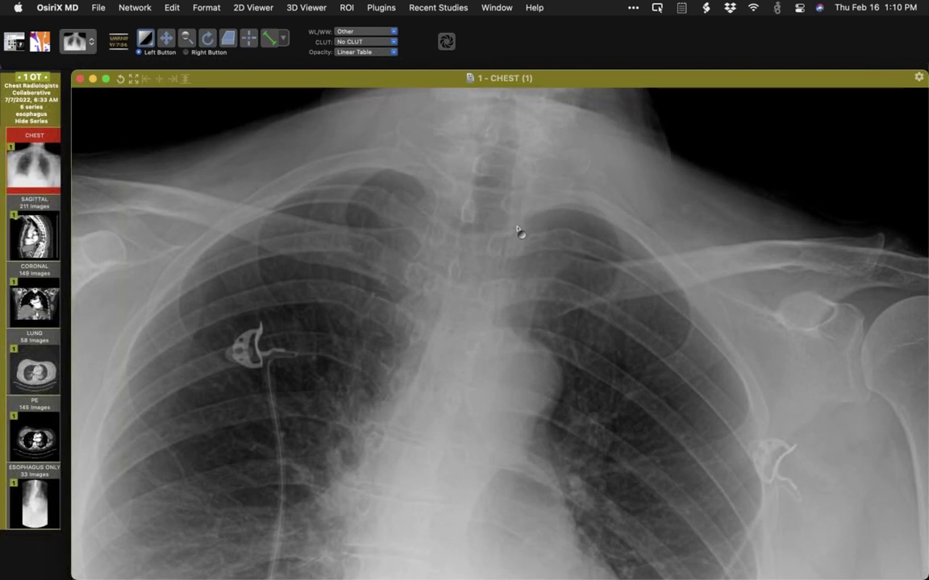
Inspect the lower chest and heart borders on the radiograph, then reduce it to show both lungs and shoulders
left_click_drag(627, 445, 635, 242)
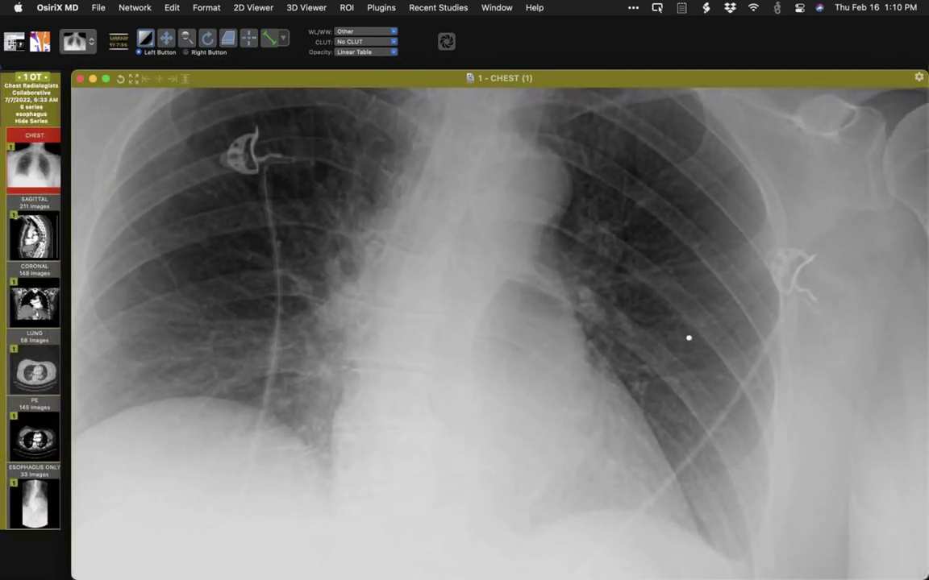
left_click_drag(689, 336, 680, 418)
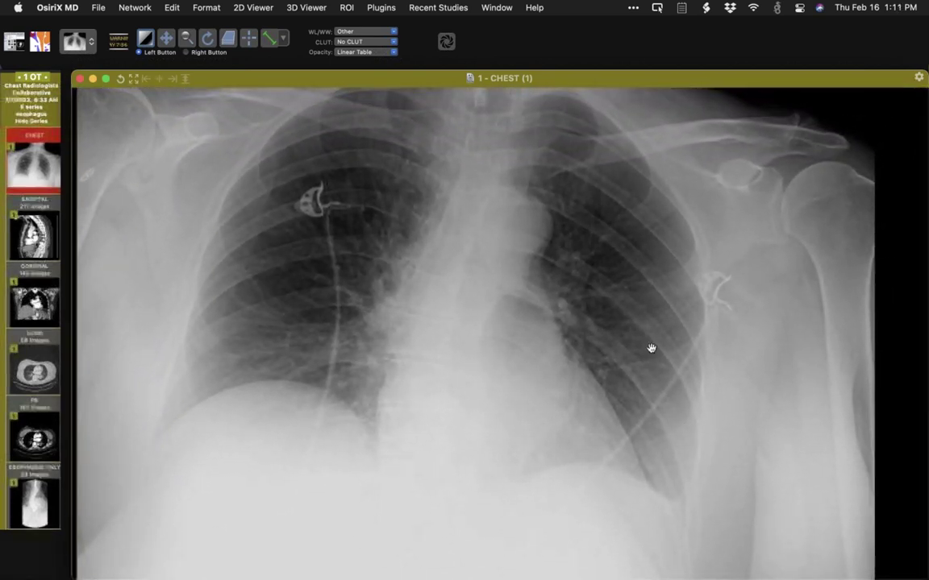
left_click_drag(651, 348, 668, 395)
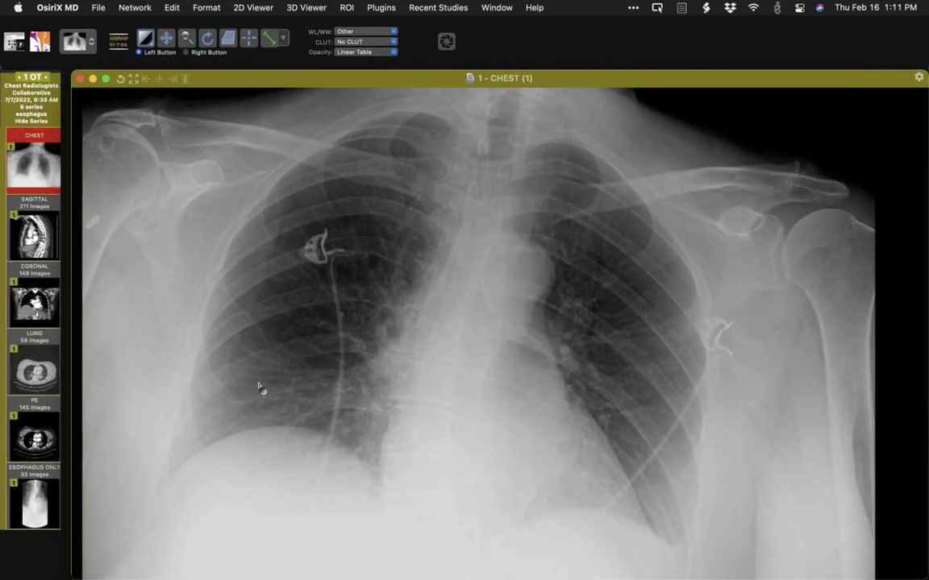
Show the CORONAL CT series beside the chest radiograph and browse its slices around the spine and descending aorta
left_click(38, 299)
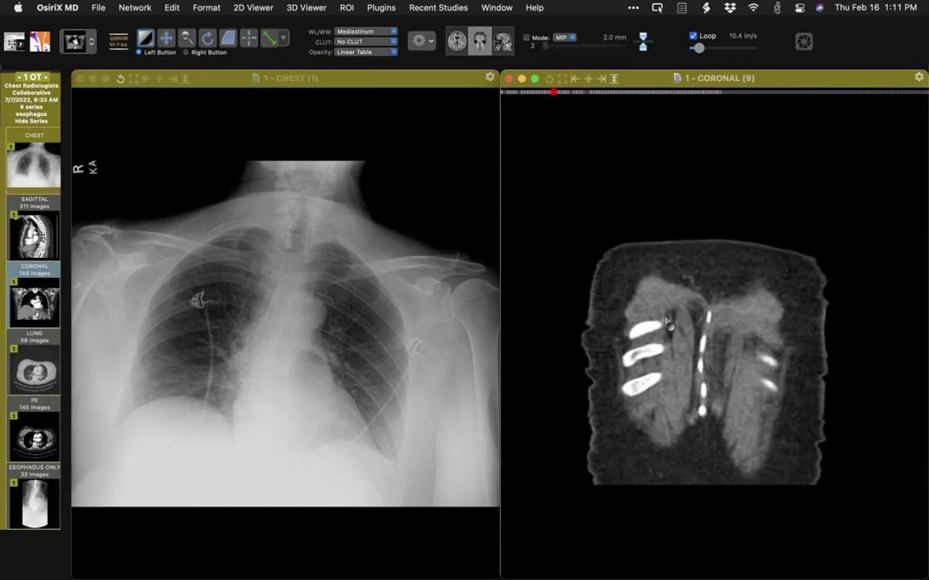
scroll(657, 368, "down", 10)
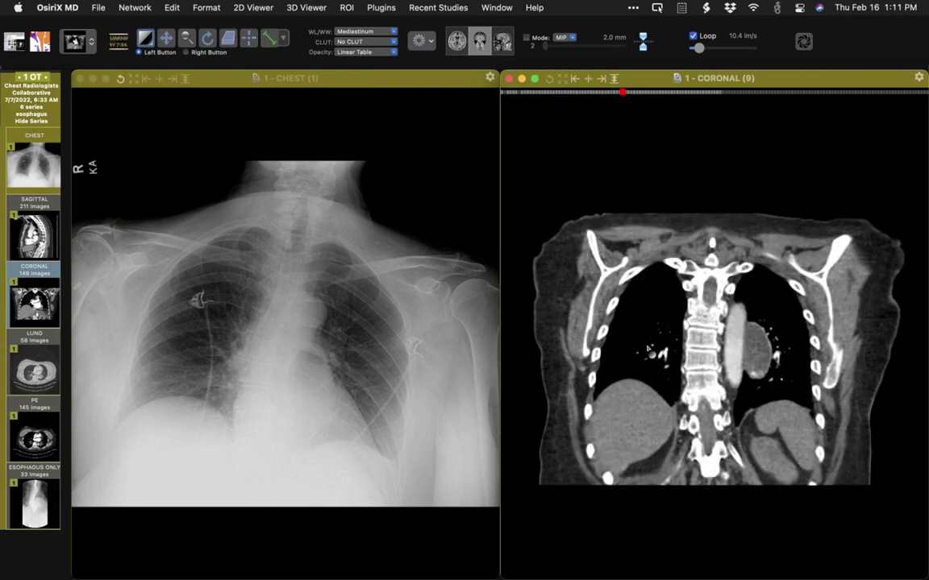
scroll(645, 373, "down", 15)
scroll(644, 374, "up", 5)
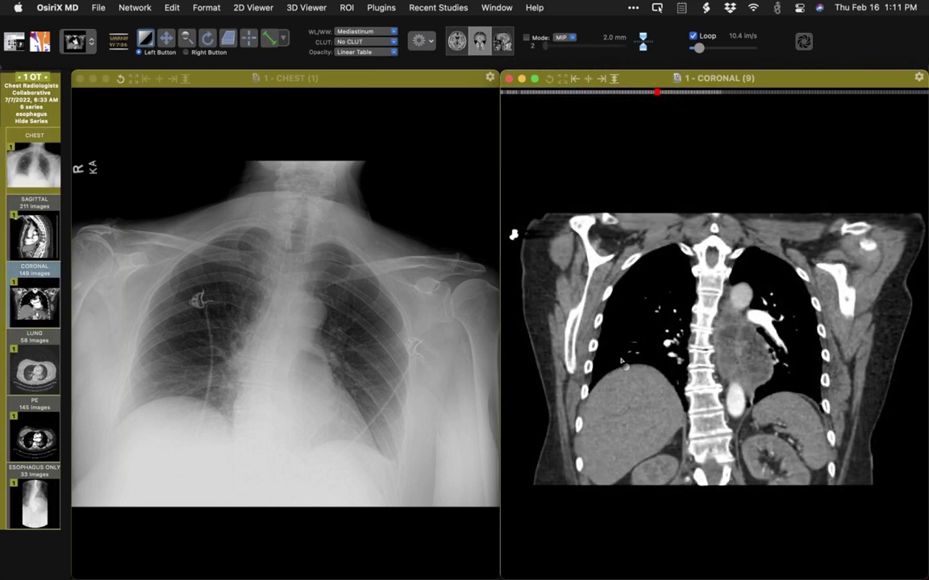
scroll(621, 383, "down", 8)
scroll(622, 383, "up", 8)
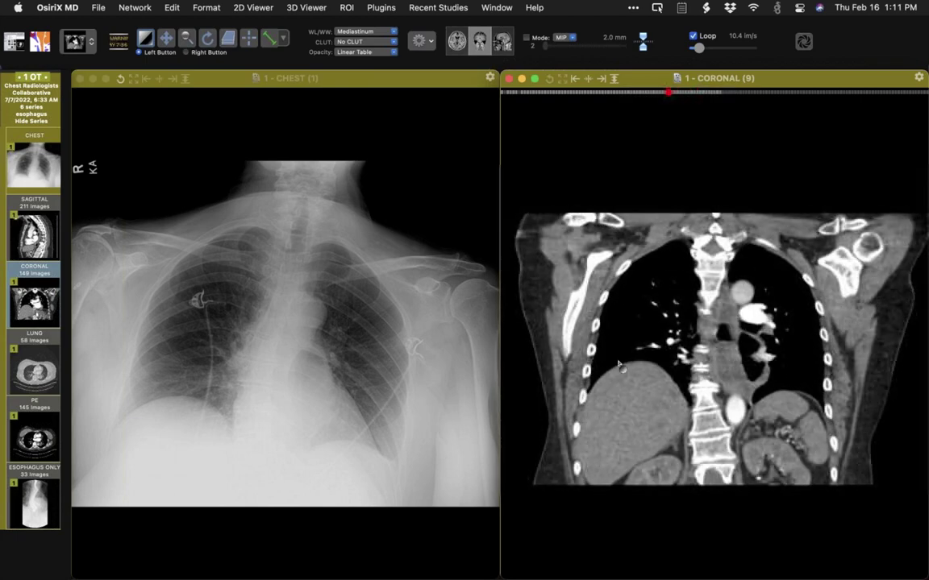
scroll(637, 379, "down", 2)
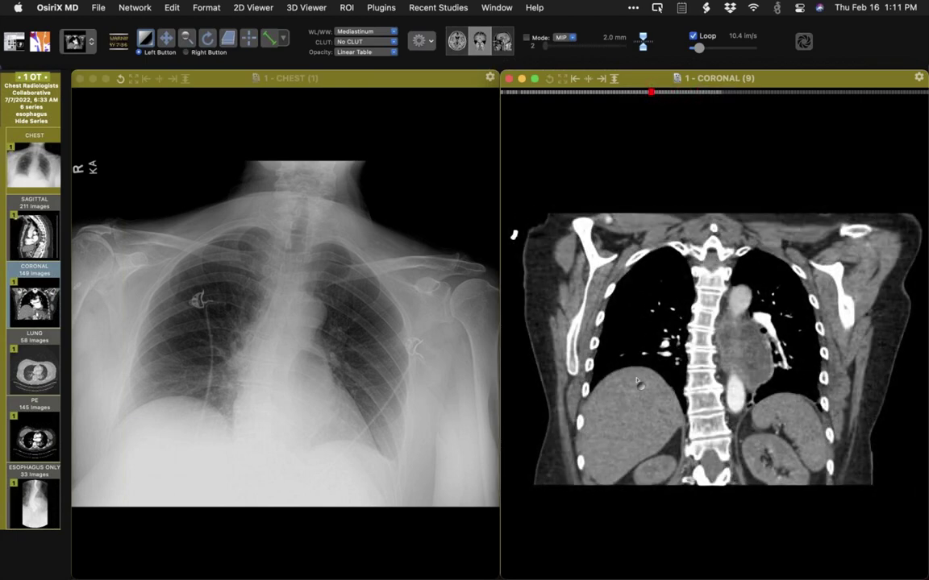
Enlarge the coronal CT and examine the mediastinum from the thoracic spine forward to the heart
scroll(640, 377, "up", 5)
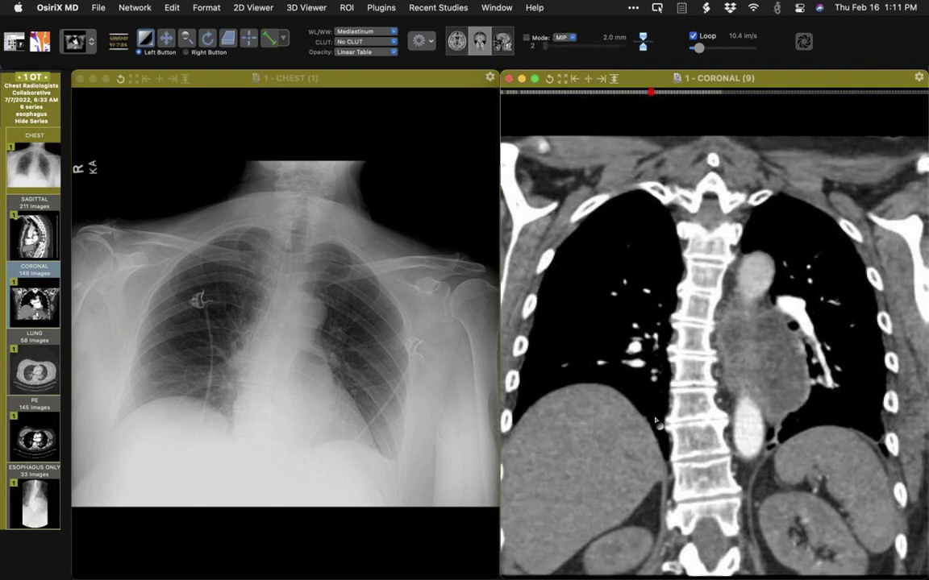
scroll(661, 420, "down", 4)
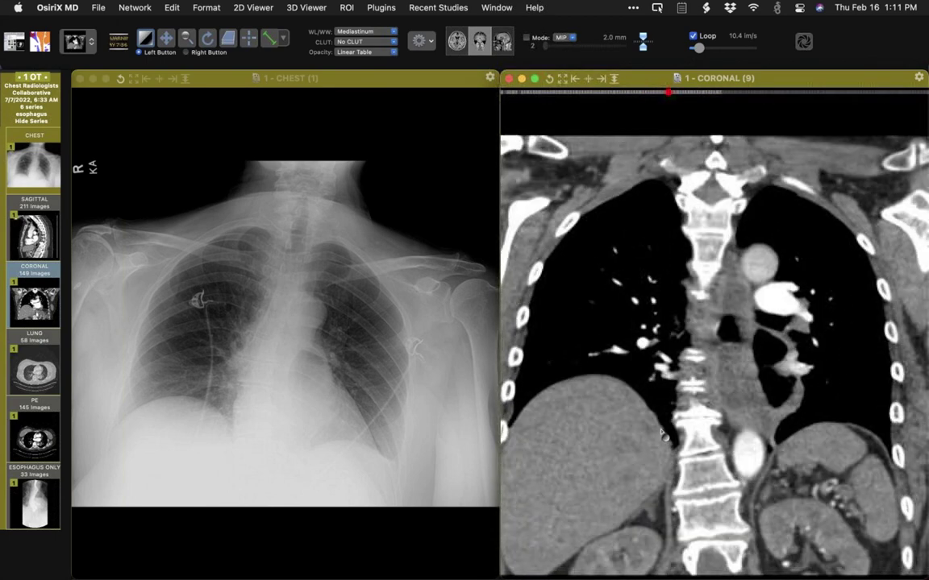
scroll(661, 433, "up", 2)
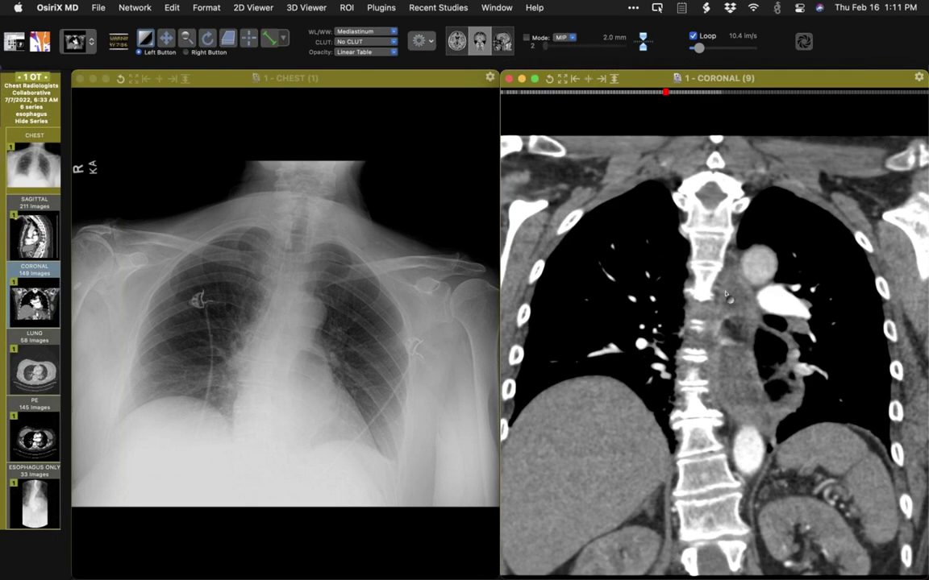
scroll(747, 348, "down", 6)
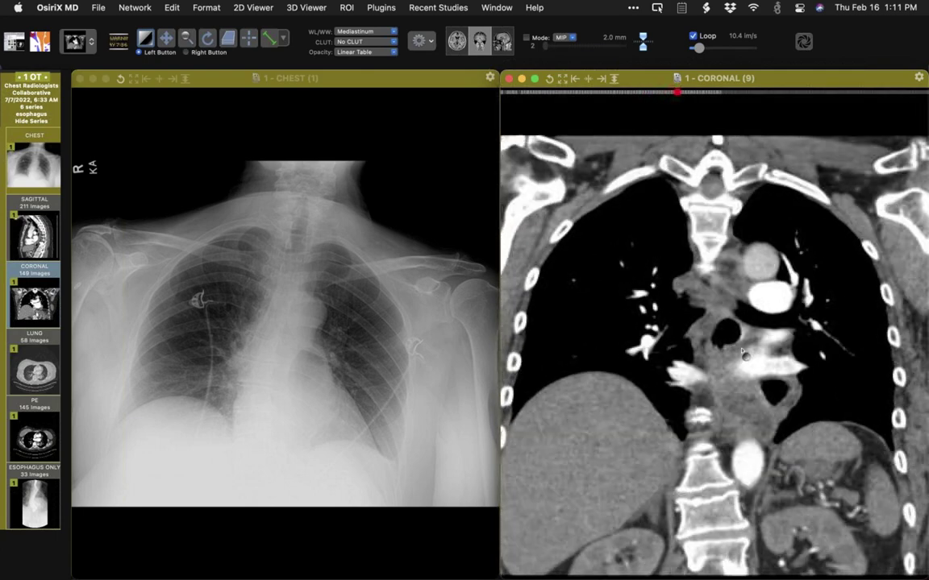
scroll(745, 364, "down", 12)
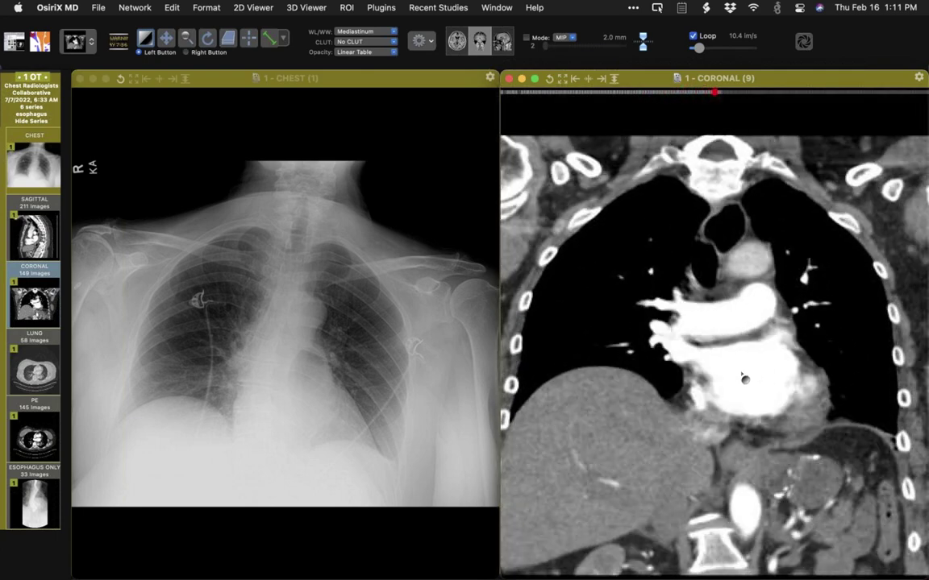
scroll(745, 388, "down", 5)
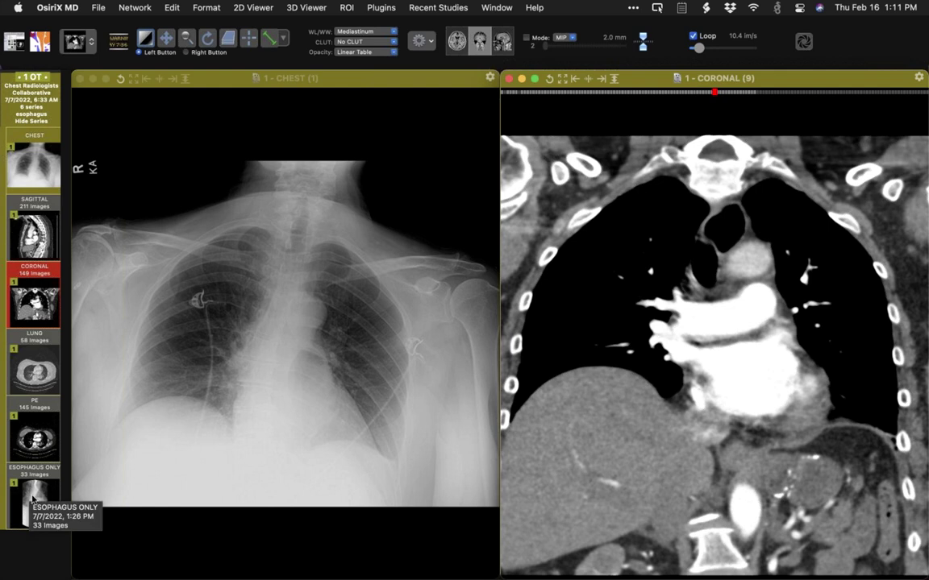
Replace the coronal CT with the ESOPHAGUS ONLY series and step through its frames to follow the swallowed contrast
left_click_drag(35, 504, 650, 364)
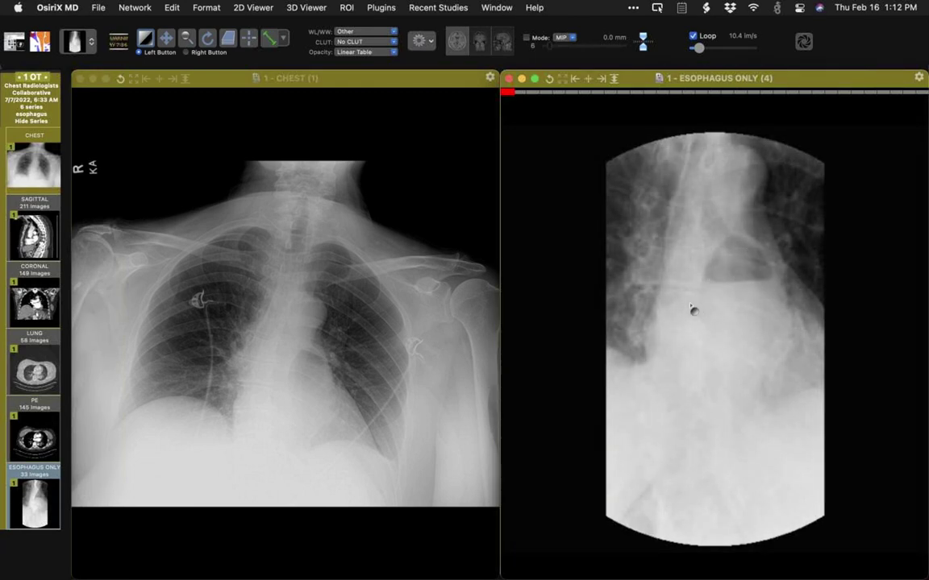
scroll(641, 313, "down", 1)
scroll(640, 312, "down", 1)
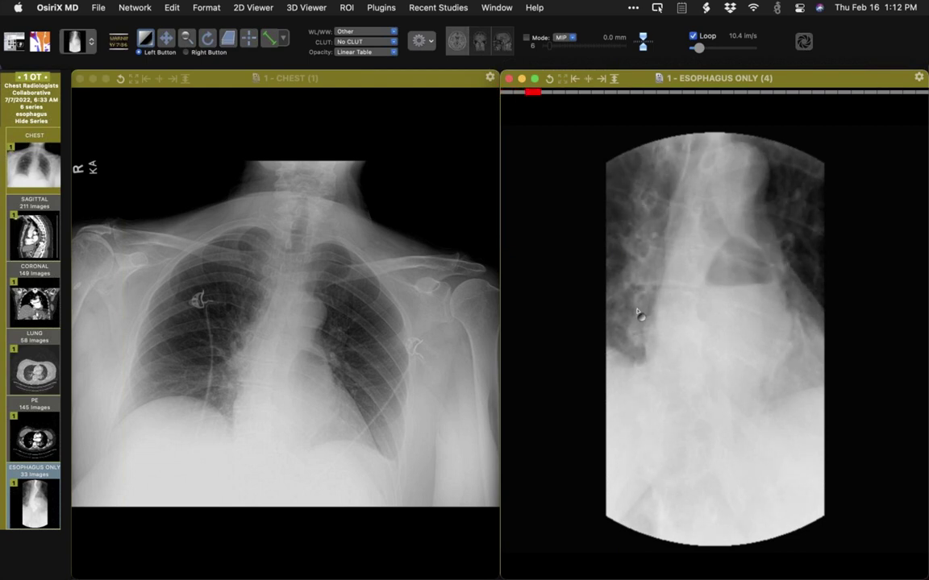
scroll(638, 313, "down", 5)
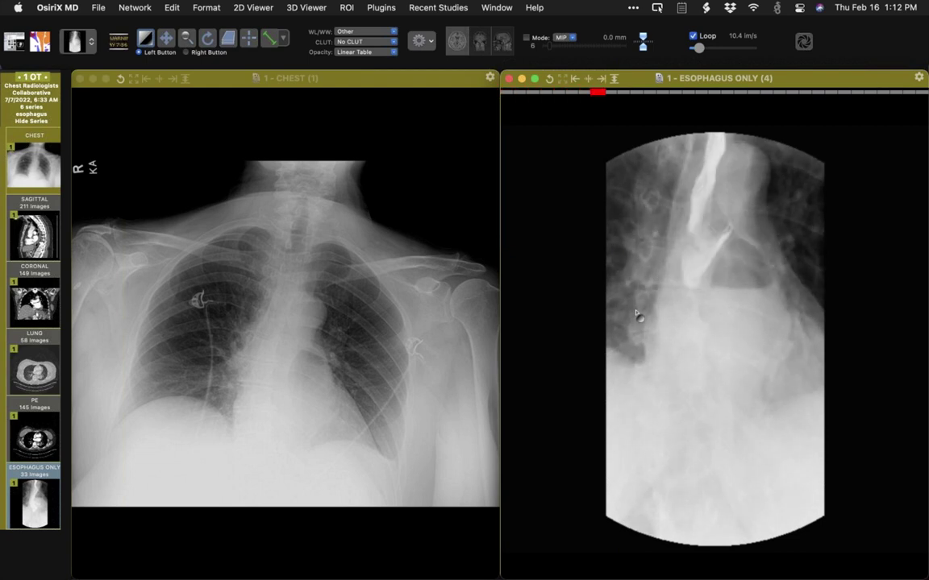
scroll(637, 314, "down", 4)
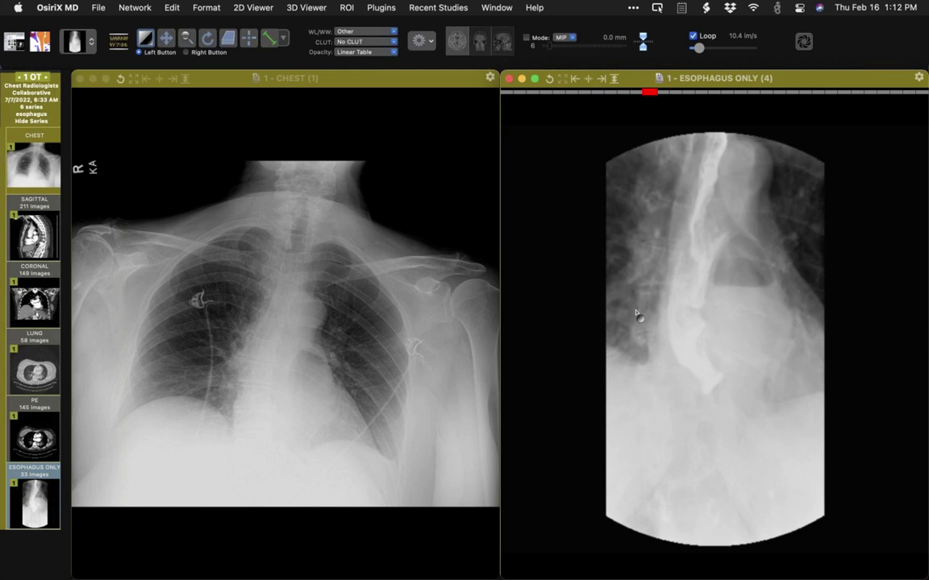
scroll(636, 315, "down", 2)
scroll(636, 315, "down", 4)
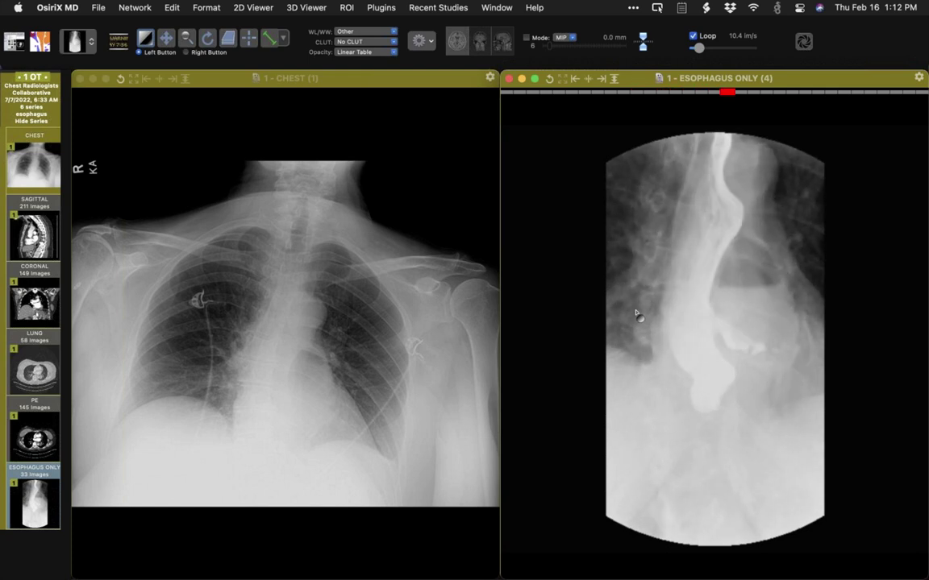
scroll(636, 314, "down", 4)
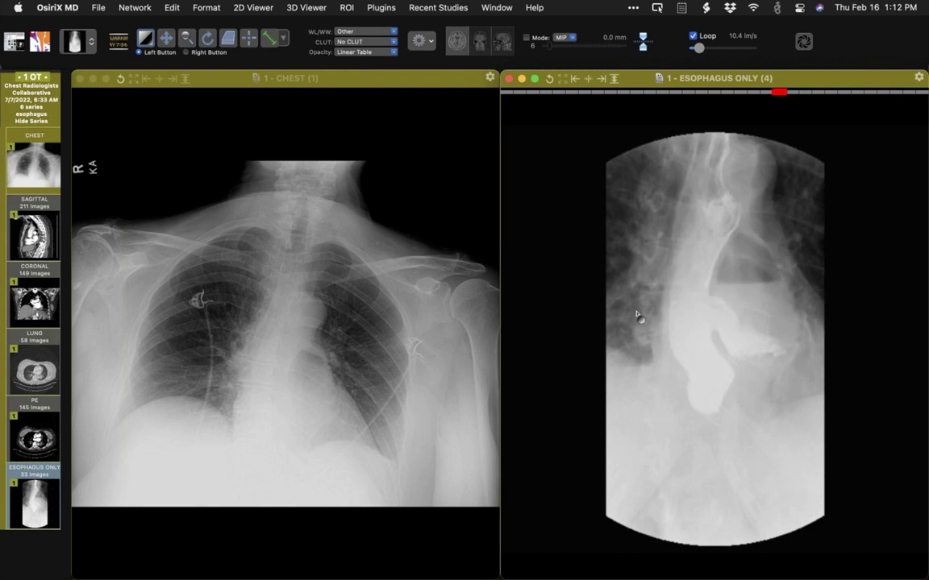
scroll(637, 316, "down", 1)
scroll(637, 316, "up", 1)
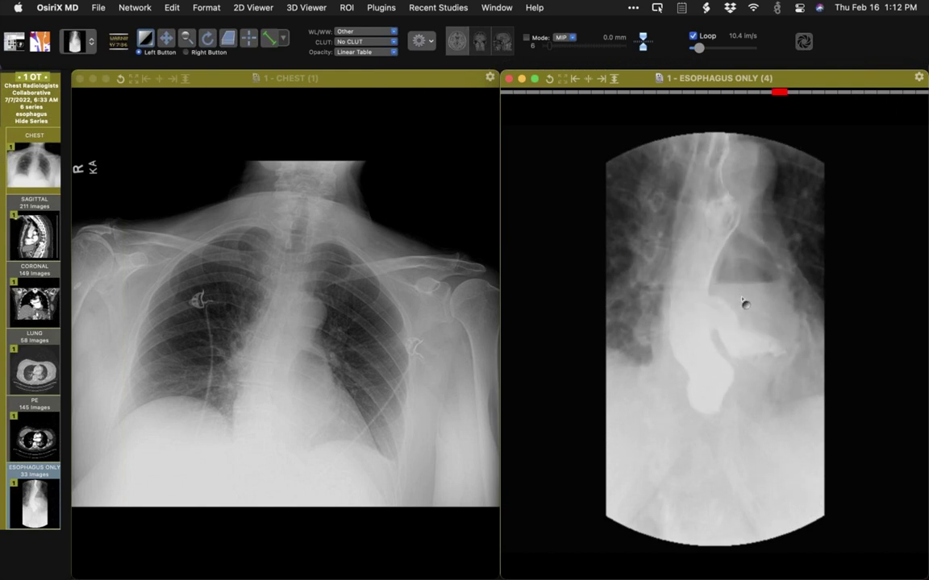
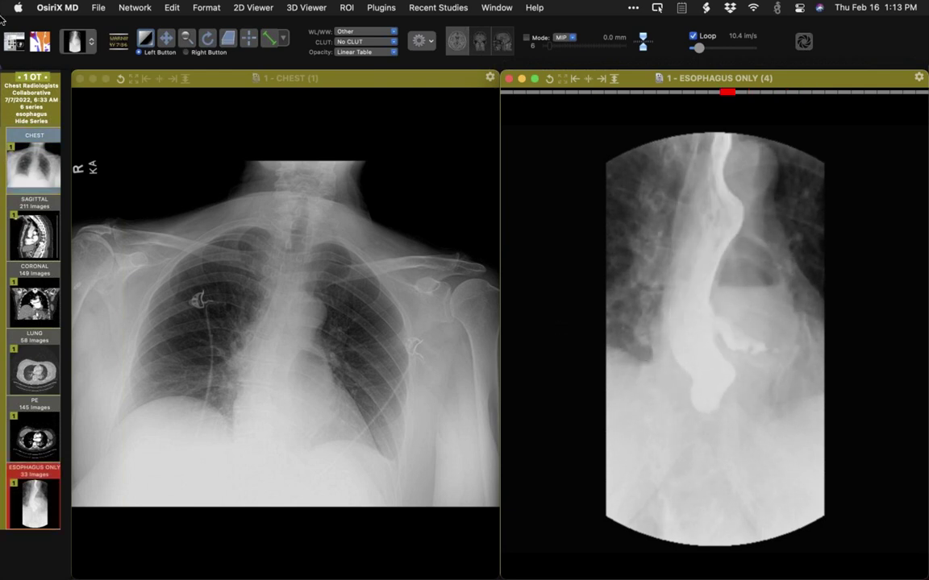
Leave the esophagus case and open the AX LUNG series of the anatomy pleura case
left_click(15, 42)
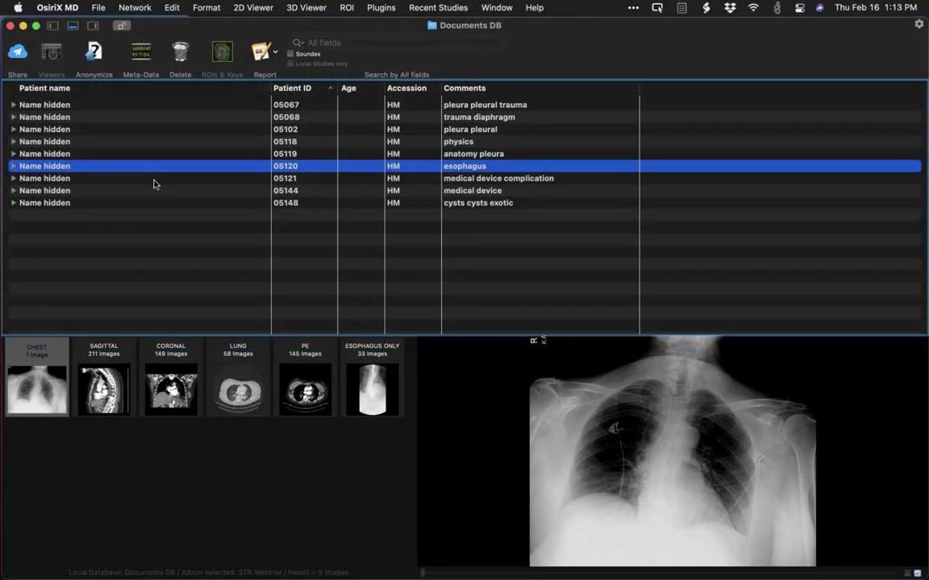
left_click(50, 156)
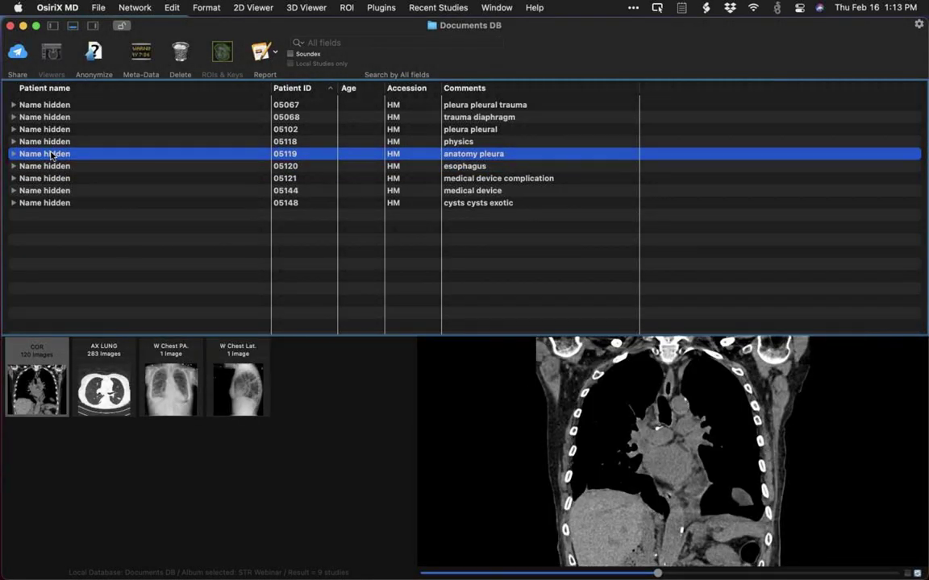
double_click(95, 393)
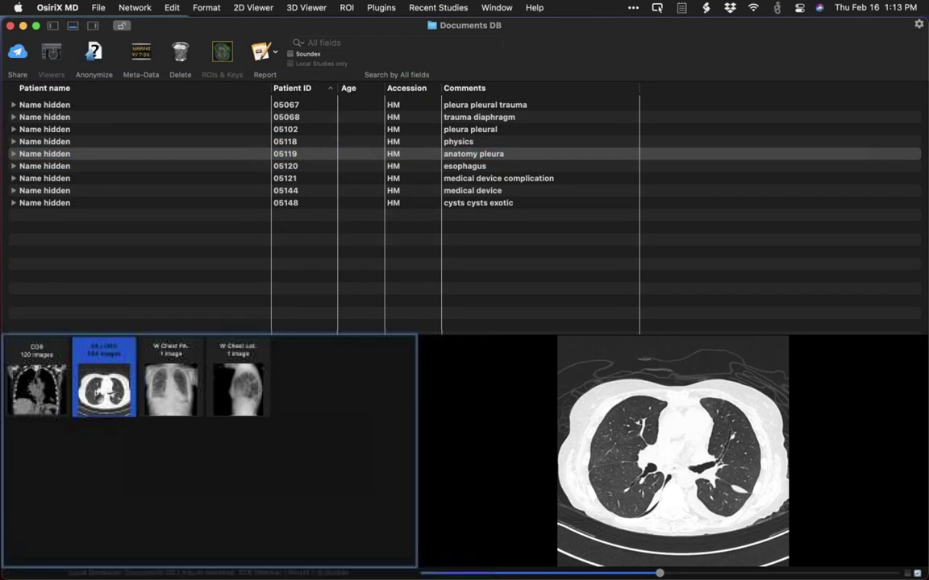
Enlarge the axial lung CT and browse the slices from the lung apices down to the upper lobes
scroll(323, 254, "down", 5)
scroll(324, 258, "down", 5)
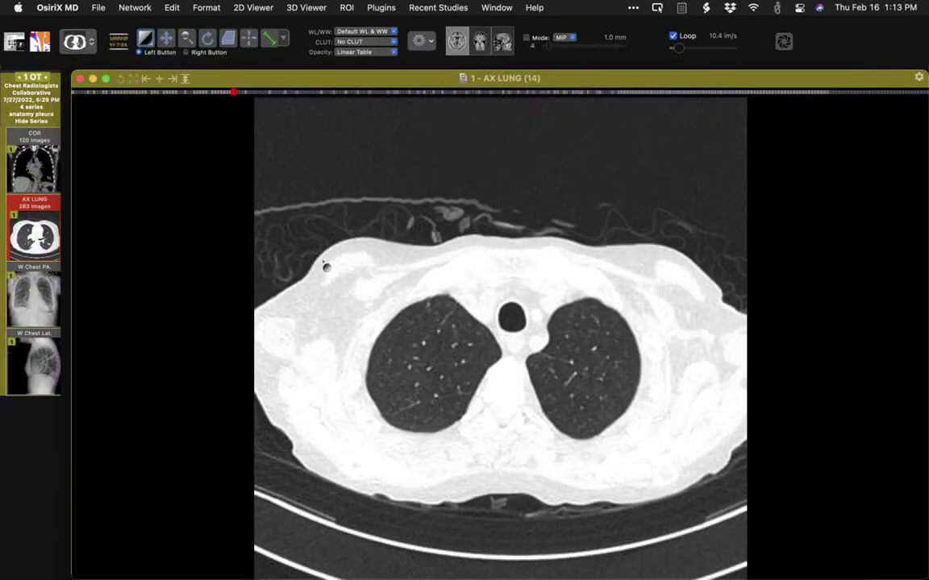
left_click_drag(356, 302, 348, 269)
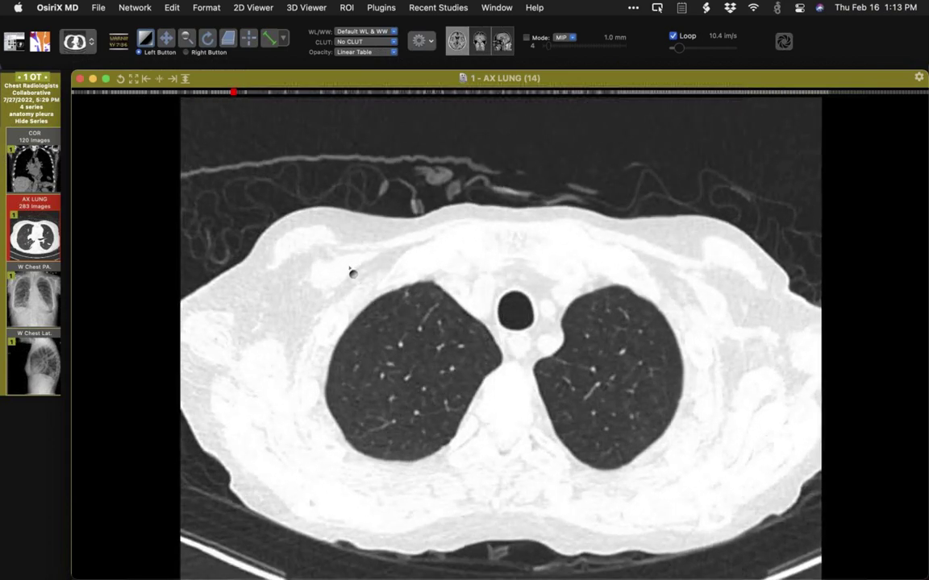
scroll(320, 342, "down", 4)
scroll(320, 342, "down", 3)
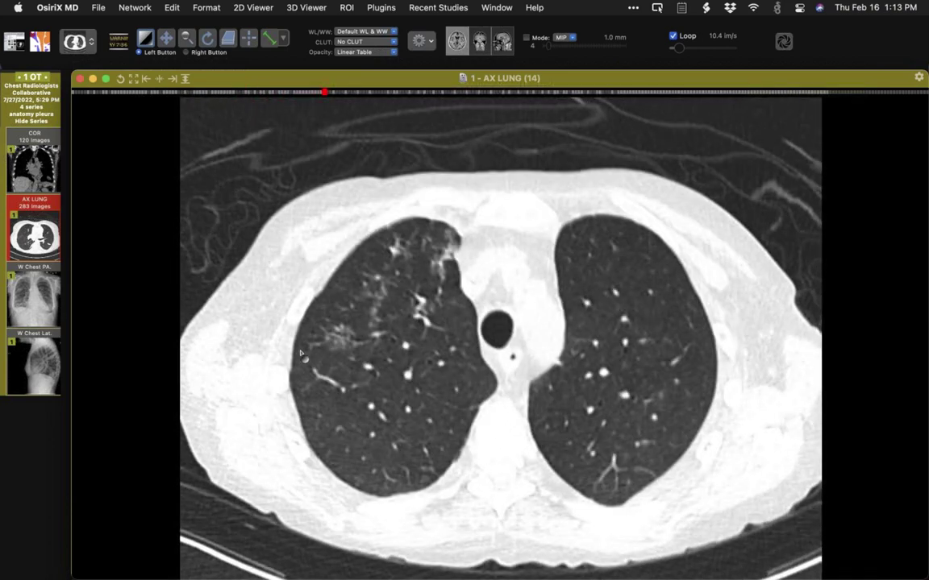
Step down the axial lung slices from the tracheal level to the lung bases, following the fissures and their lens-shaped opacities
scroll(273, 326, "down", 3)
scroll(269, 395, "down", 5)
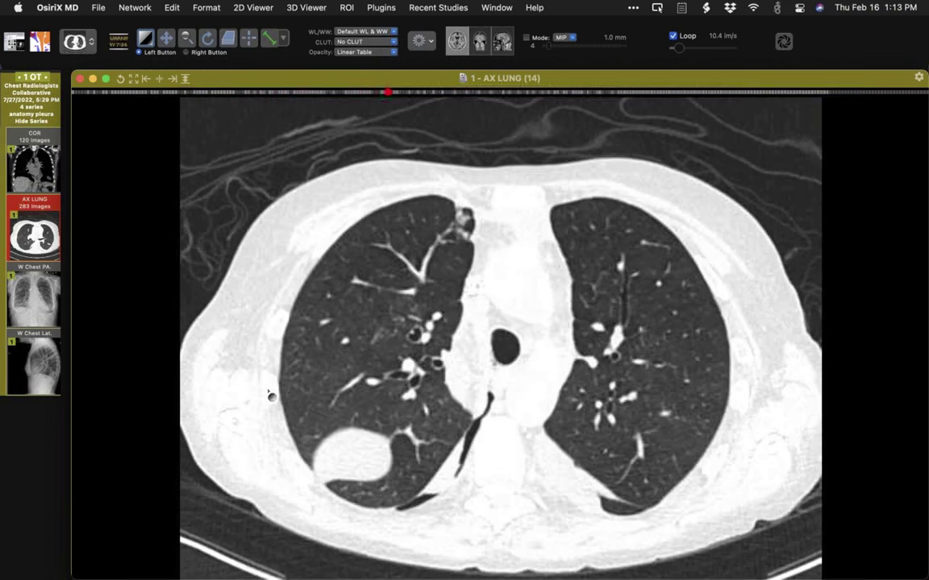
scroll(271, 407, "down", 7)
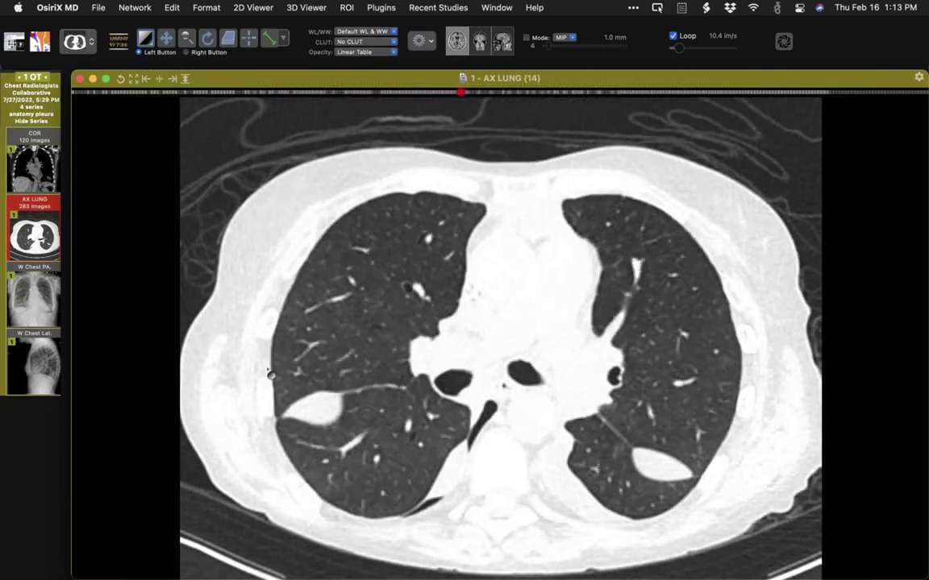
scroll(273, 355, "down", 8)
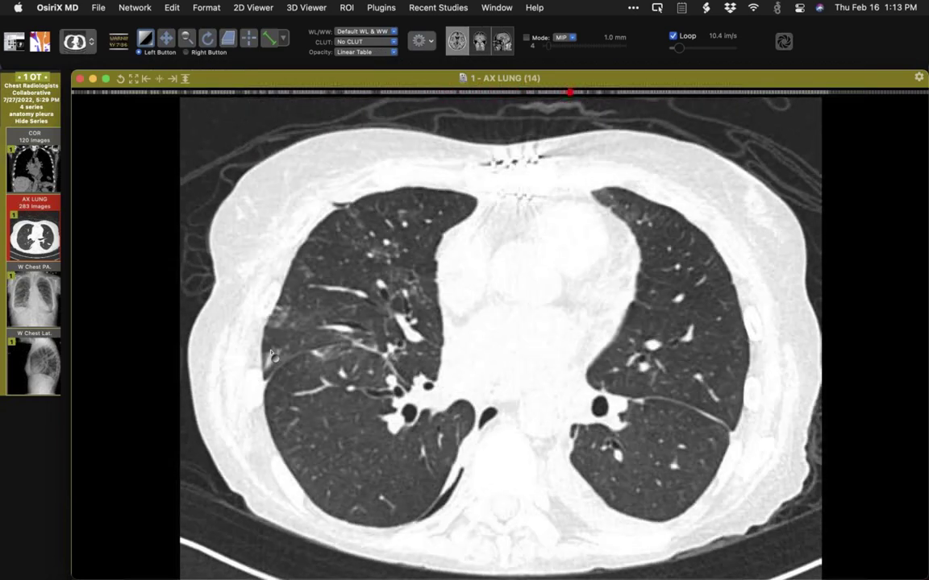
scroll(271, 365, "down", 6)
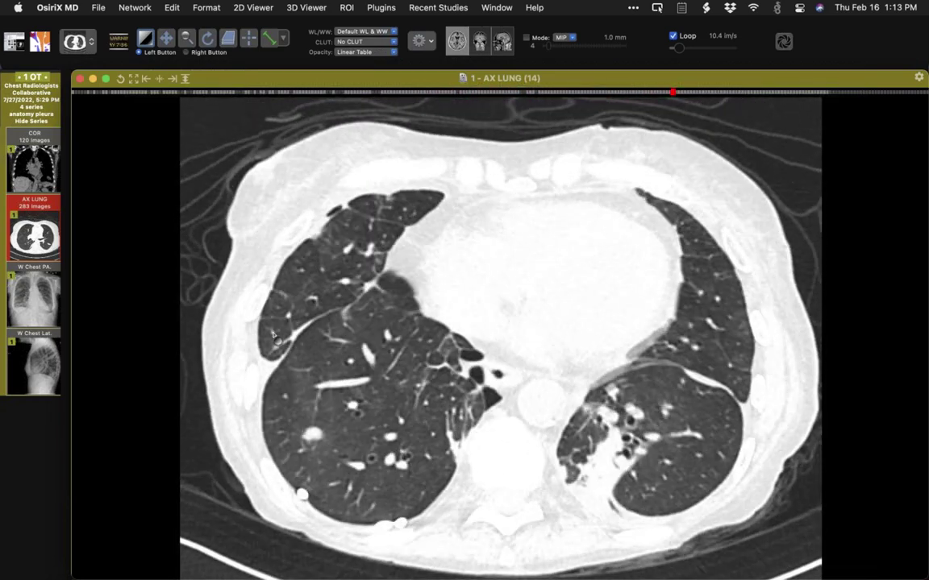
scroll(274, 347, "down", 2)
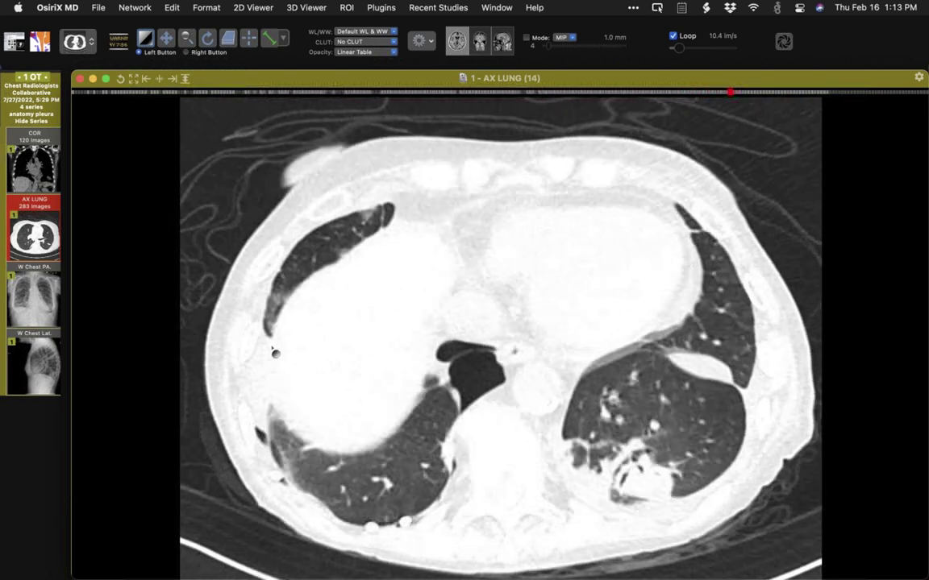
Examine the air pocket beside the spine around the right hemidiaphragm, comparing it with the slices higher up
scroll(277, 352, "up", 1)
scroll(417, 443, "down", 3)
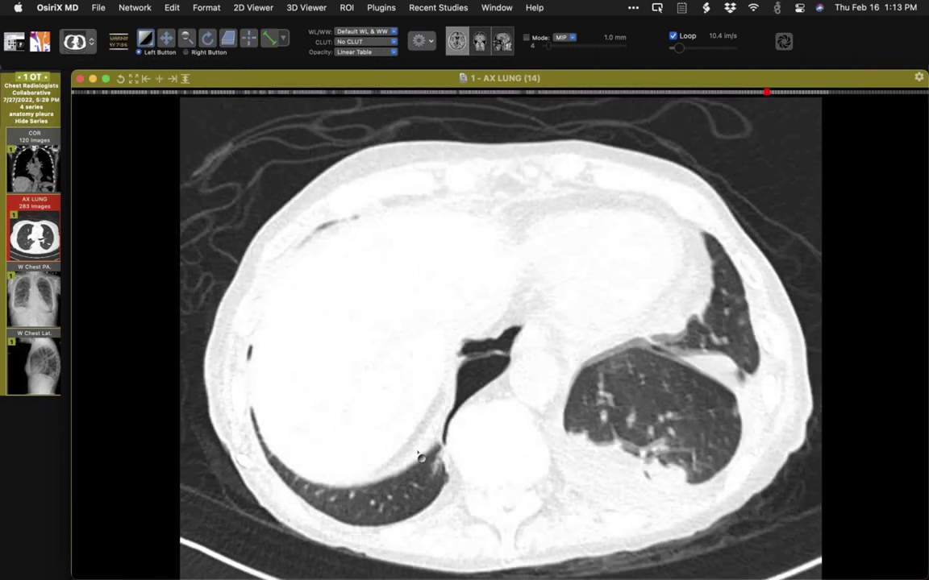
scroll(418, 457, "down", 2)
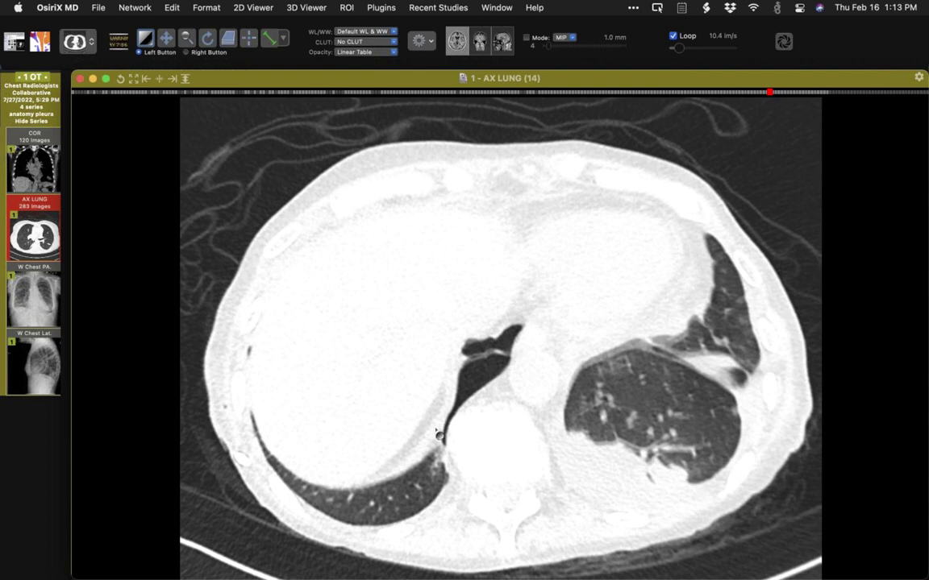
scroll(437, 435, "up", 5)
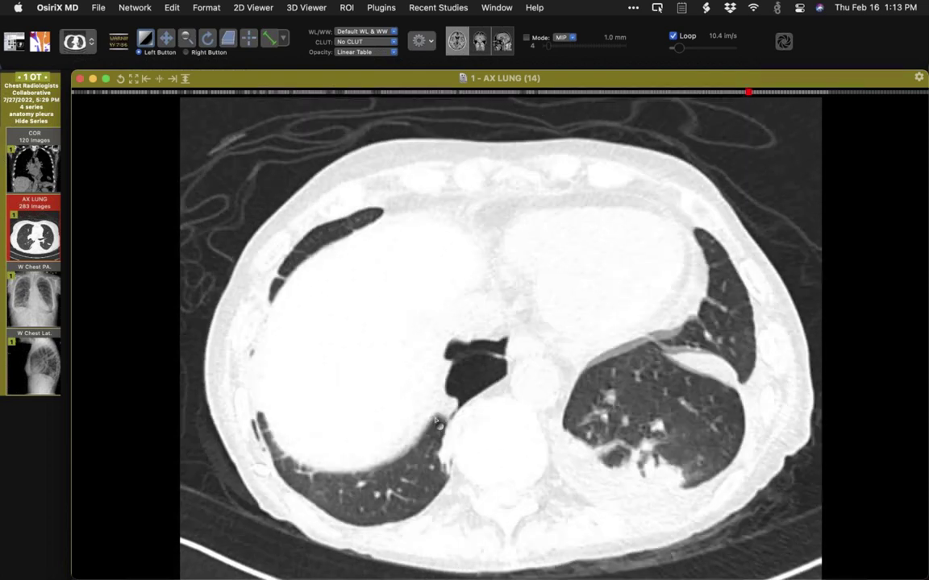
scroll(435, 421, "up", 10)
scroll(438, 408, "up", 9)
scroll(439, 403, "down", 10)
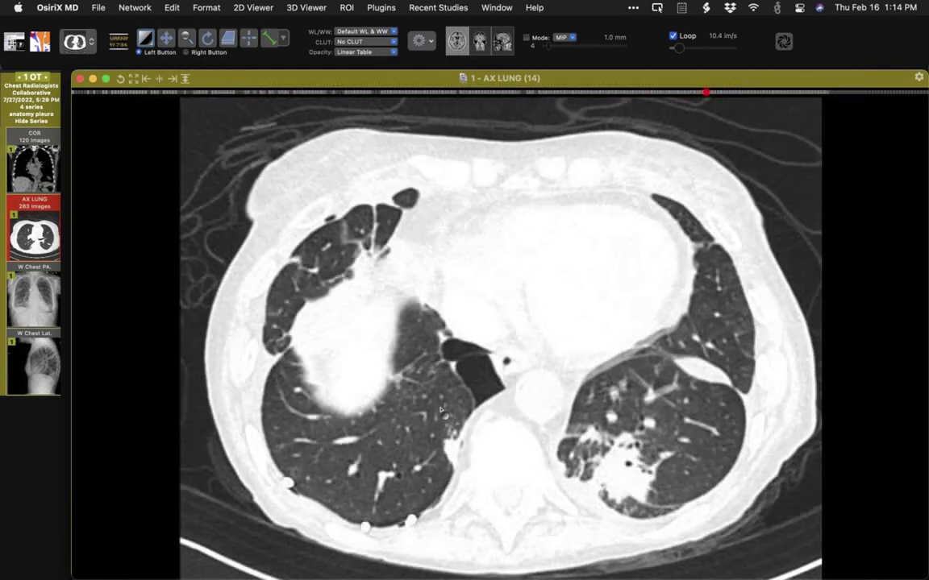
Trace the paraspinal air pocket down past the liver dome and back up, checking its relation to the right lung base
scroll(440, 412, "down", 6)
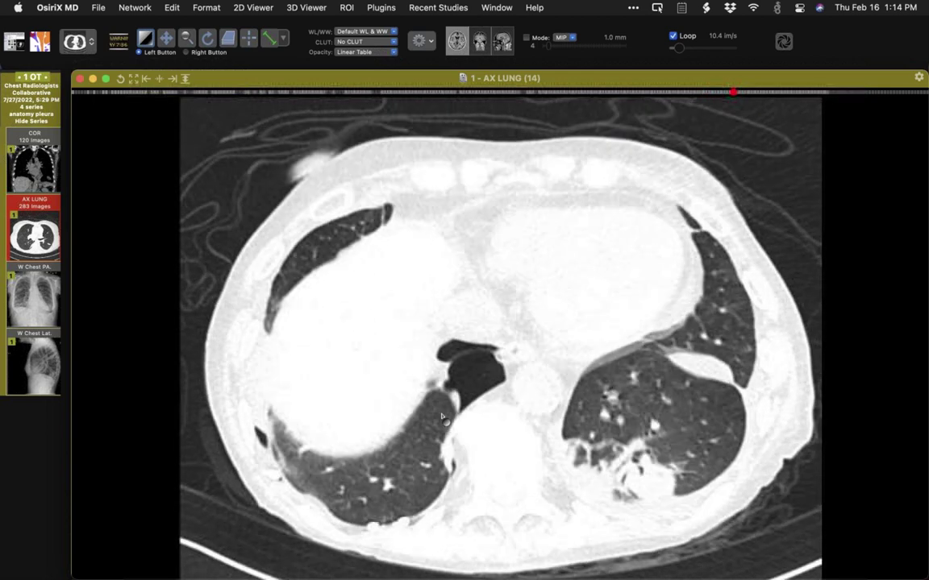
scroll(441, 417, "down", 5)
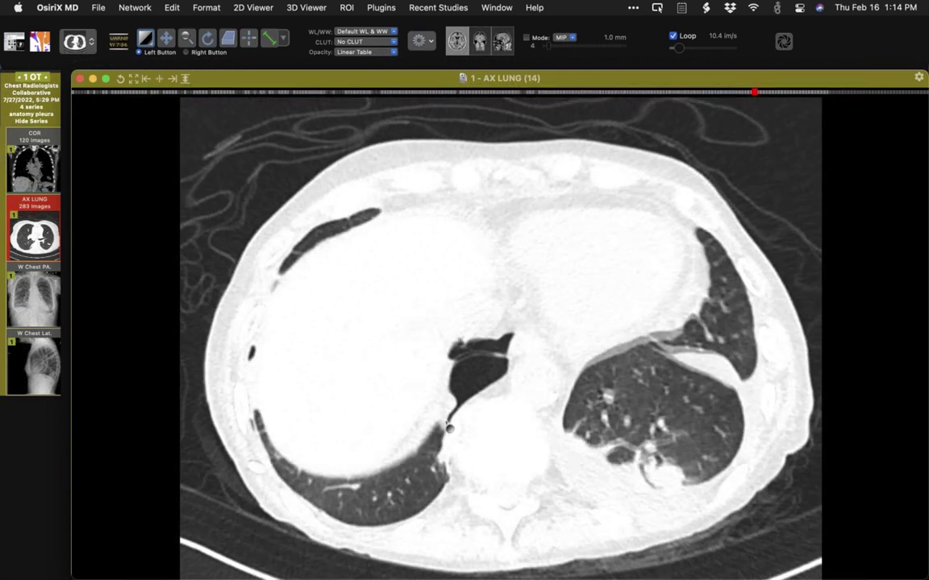
scroll(481, 373, "down", 3)
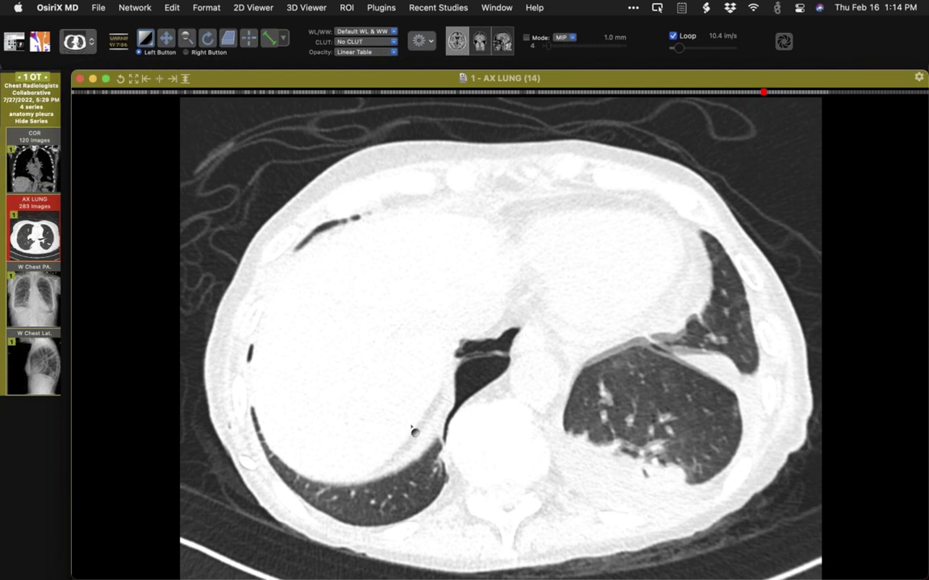
scroll(411, 429, "up", 2)
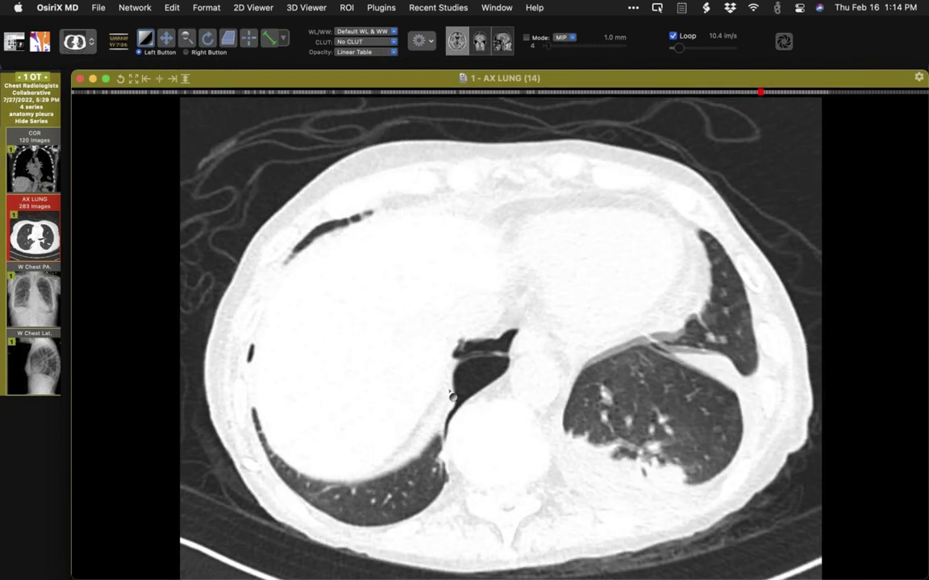
scroll(455, 395, "down", 6)
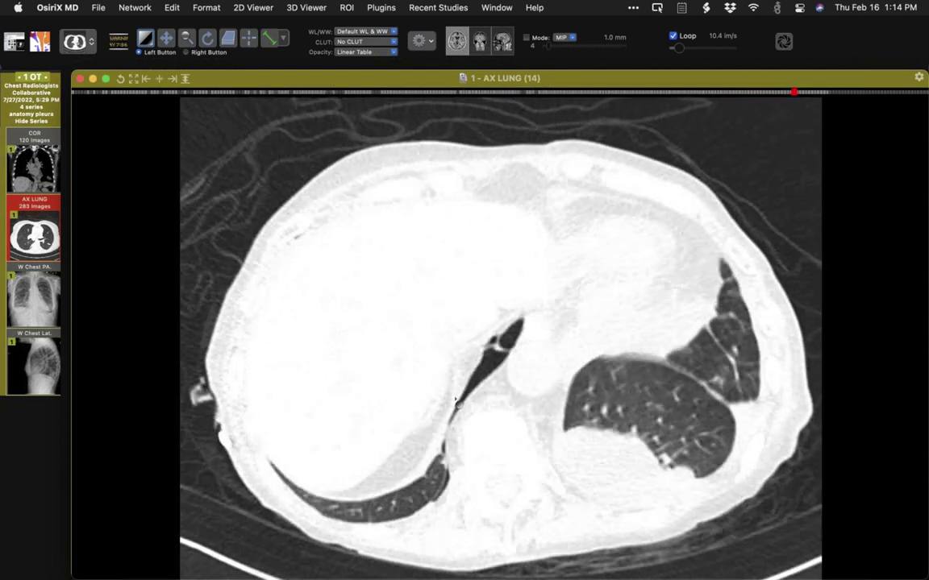
scroll(456, 395, "up", 10)
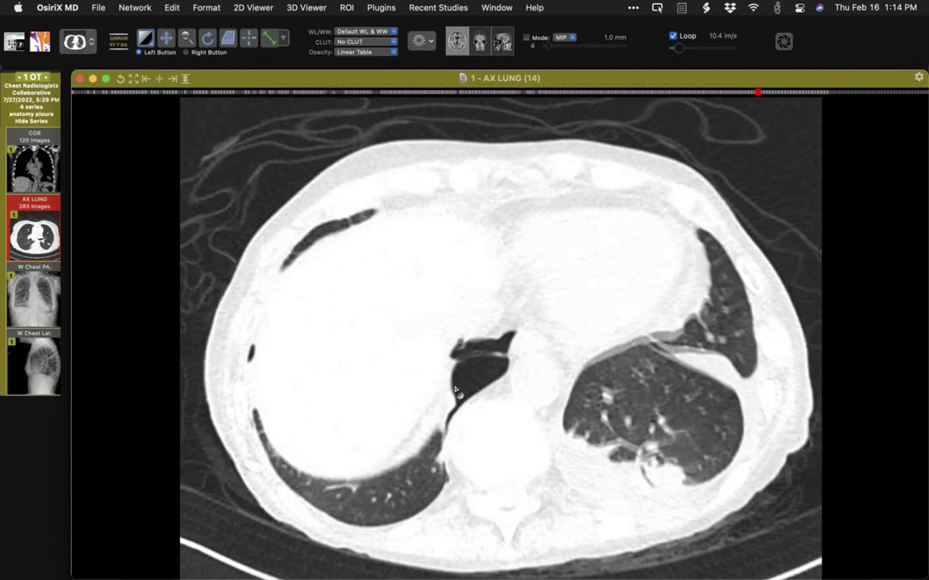
scroll(456, 389, "up", 4)
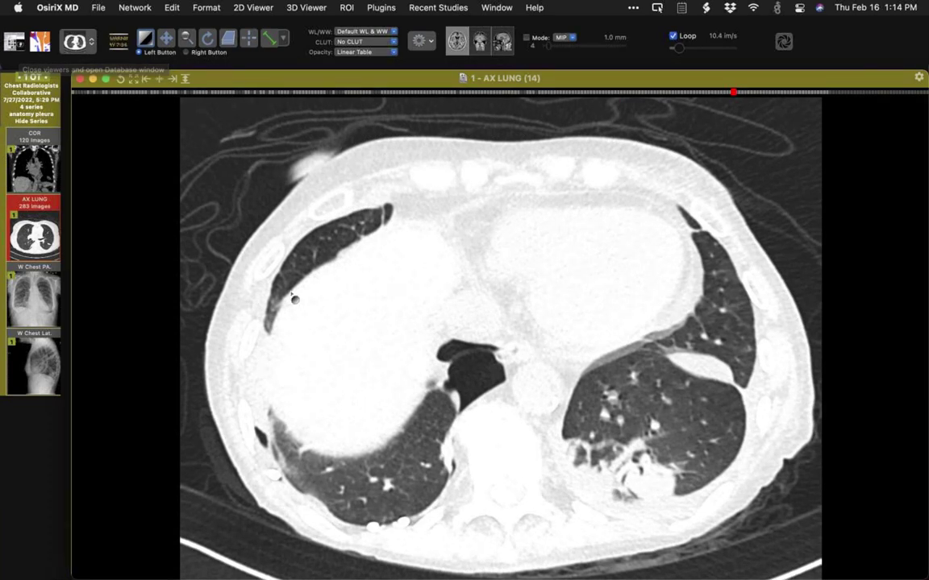
scroll(293, 290, "up", 5)
scroll(293, 291, "down", 10)
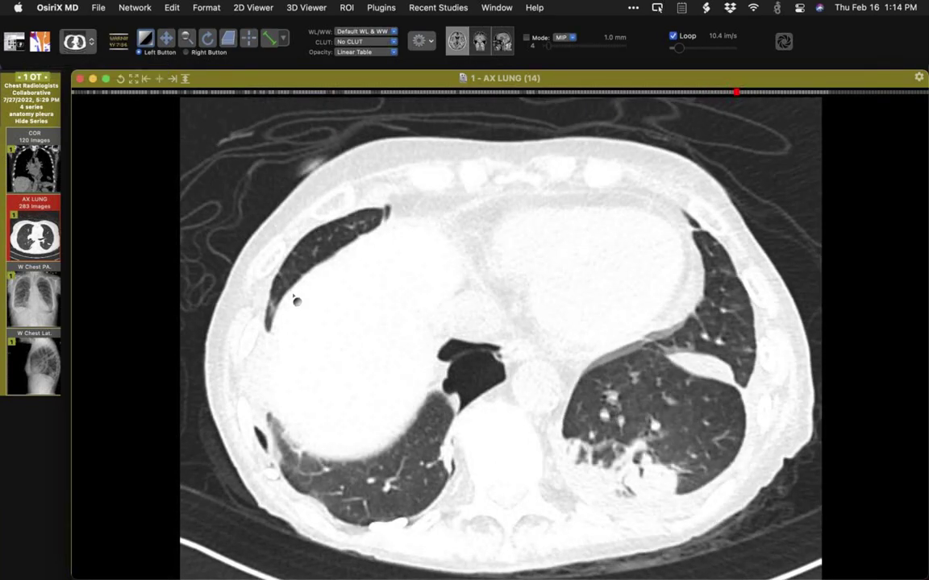
scroll(296, 302, "down", 3)
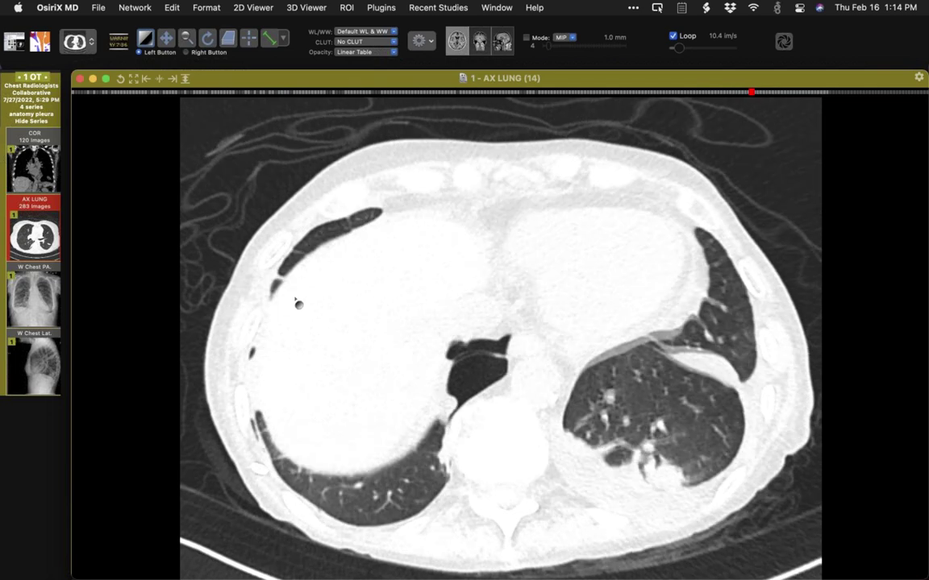
Adjust the window of the axial CT to bring out bone and soft tissue, and review the slices around the liver dome
scroll(296, 302, "up", 2)
left_click_drag(367, 395, 370, 392)
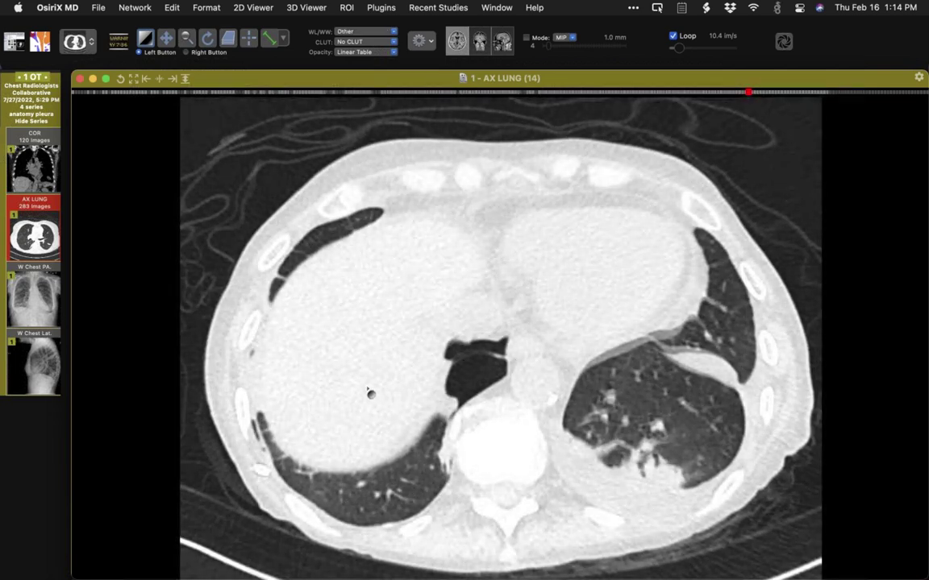
scroll(369, 393, "down", 5)
scroll(371, 395, "down", 2)
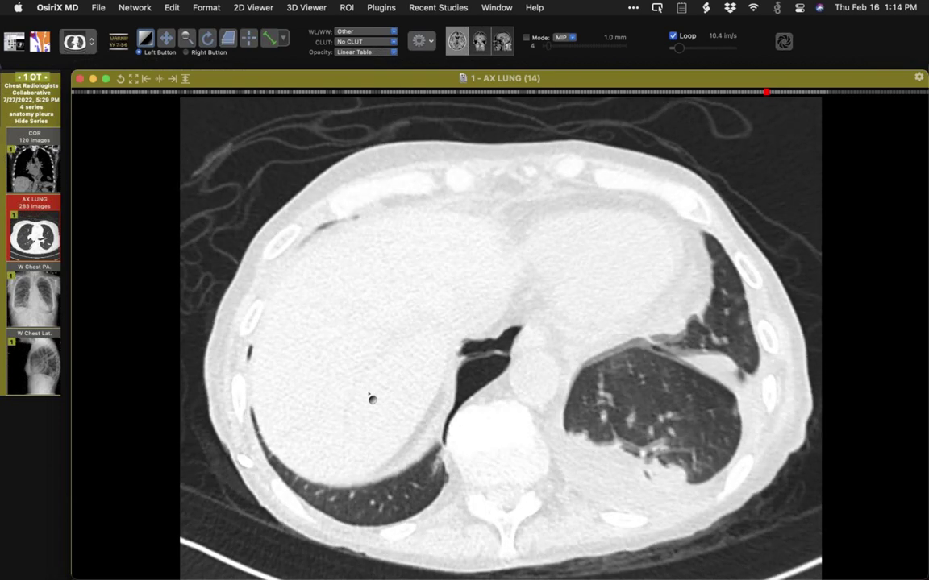
scroll(370, 394, "up", 2)
scroll(372, 394, "up", 15)
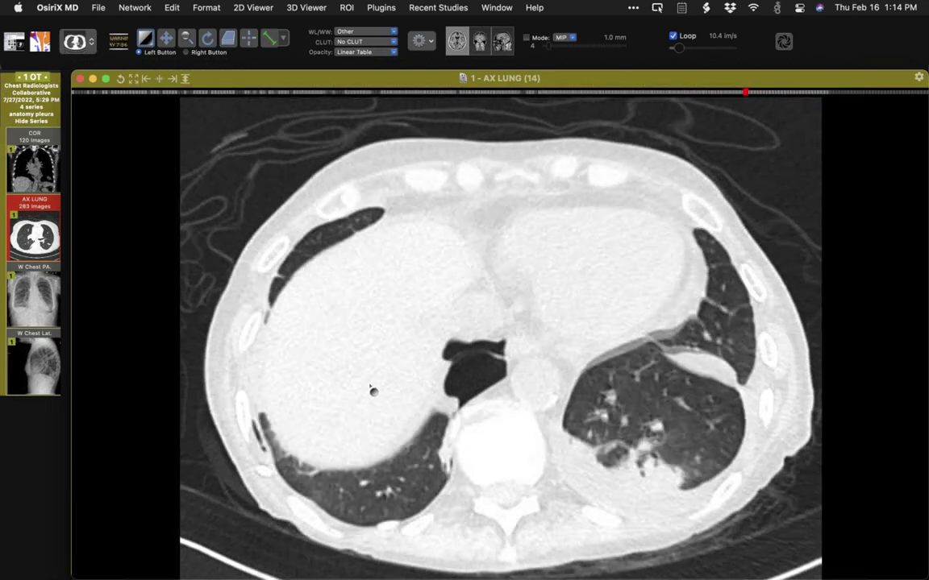
scroll(371, 384, "up", 7)
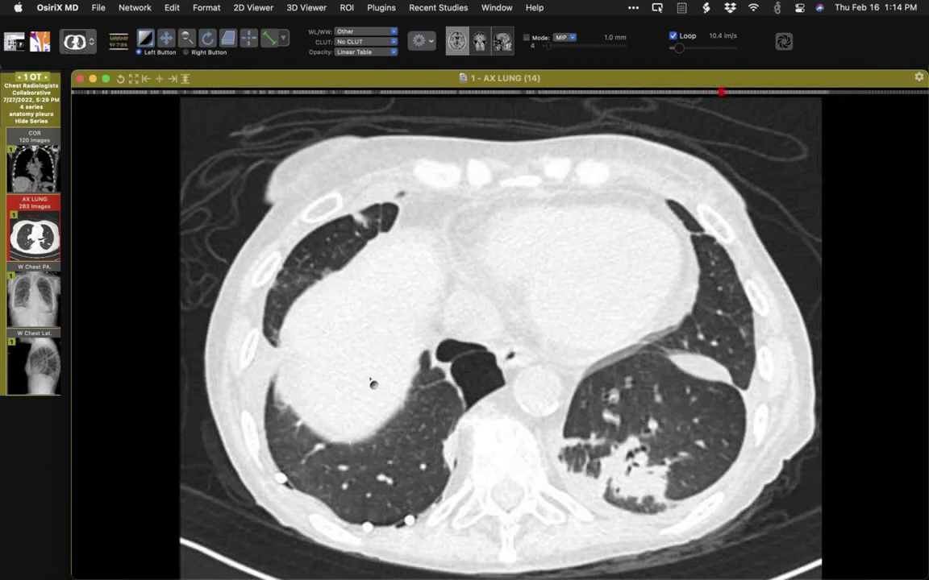
Recheck the right hemidiaphragm and paraspinal air pocket on the rewindowed slices from the lower heart to the liver
scroll(371, 379, "down", 3)
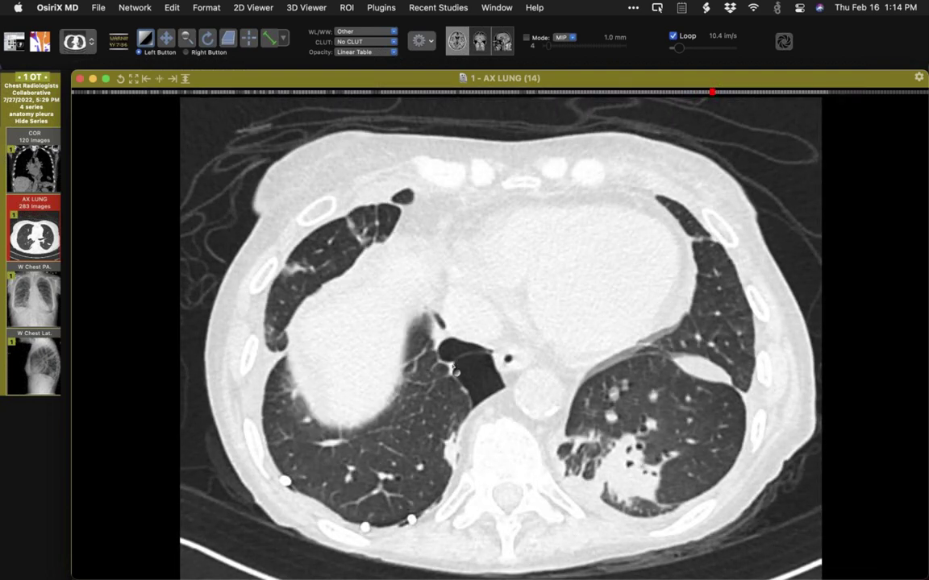
scroll(363, 450, "down", 8)
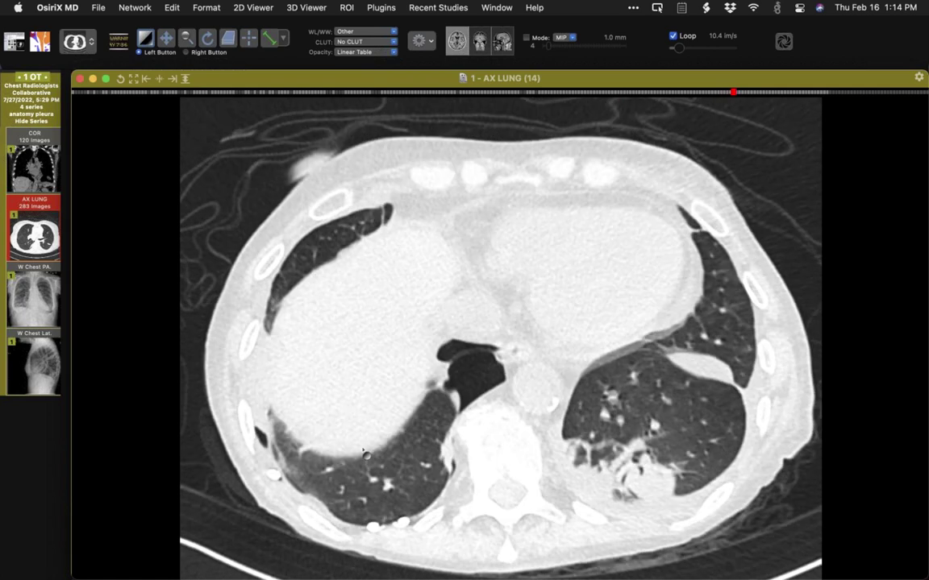
scroll(456, 440, "down", 15)
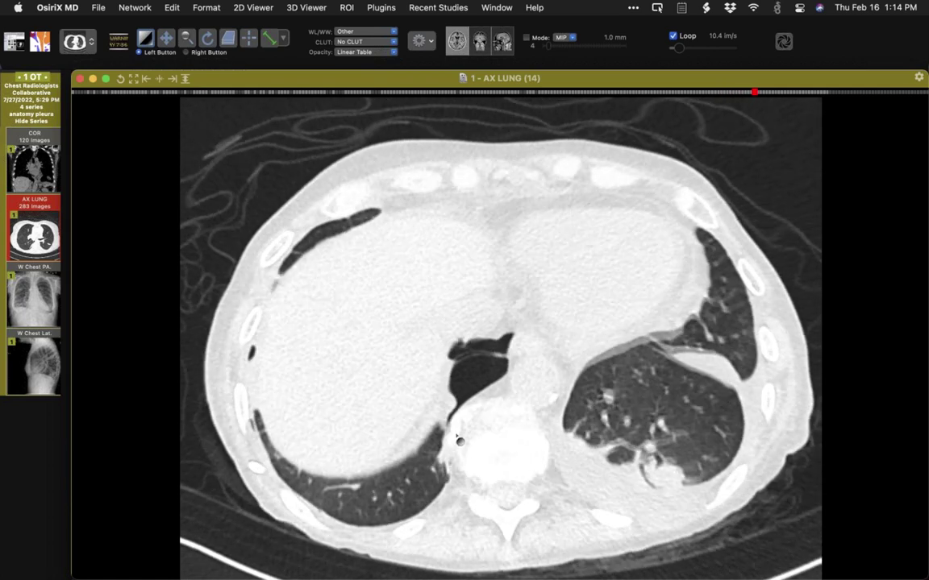
scroll(457, 445, "up", 8)
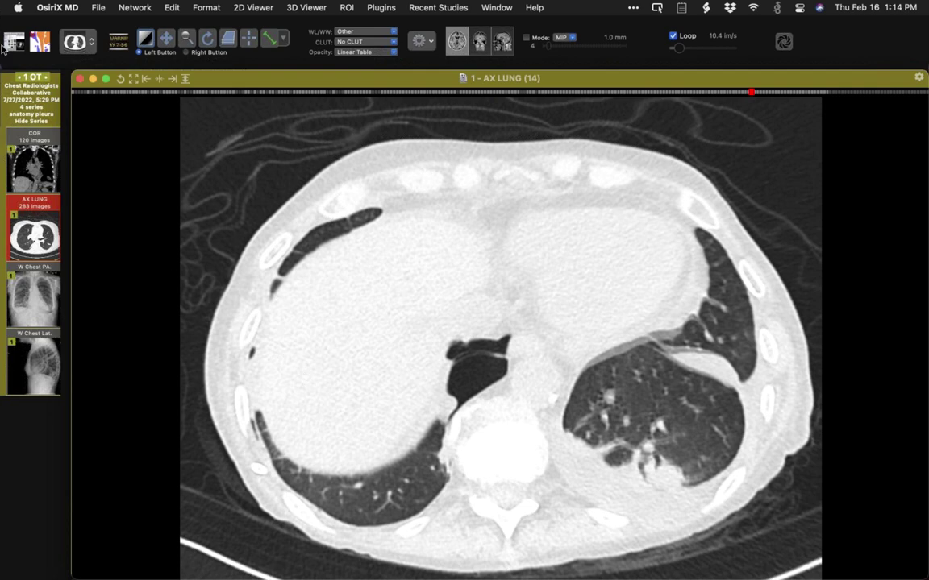
Leave the anatomy pleura case and open the first AP chest radiograph of the physics case
left_click(13, 41)
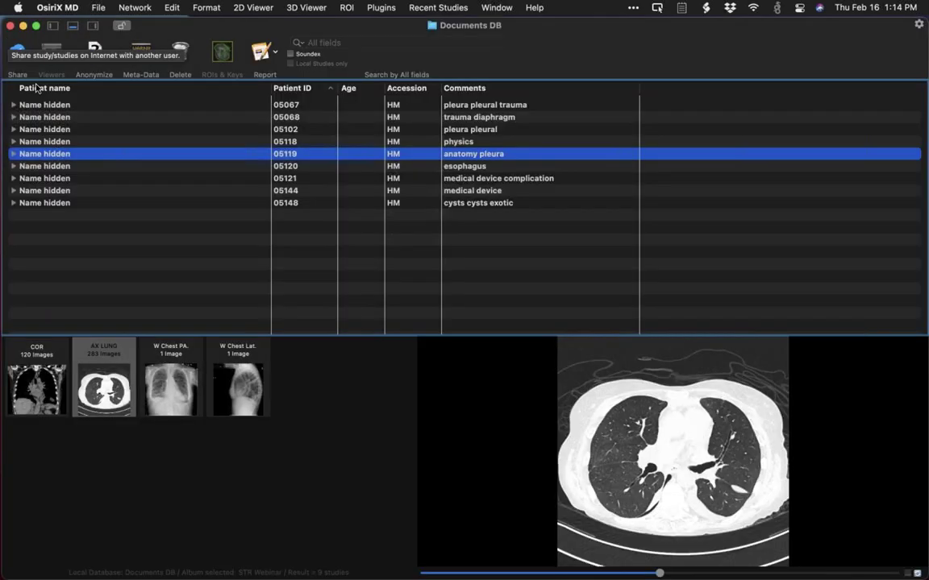
left_click(105, 142)
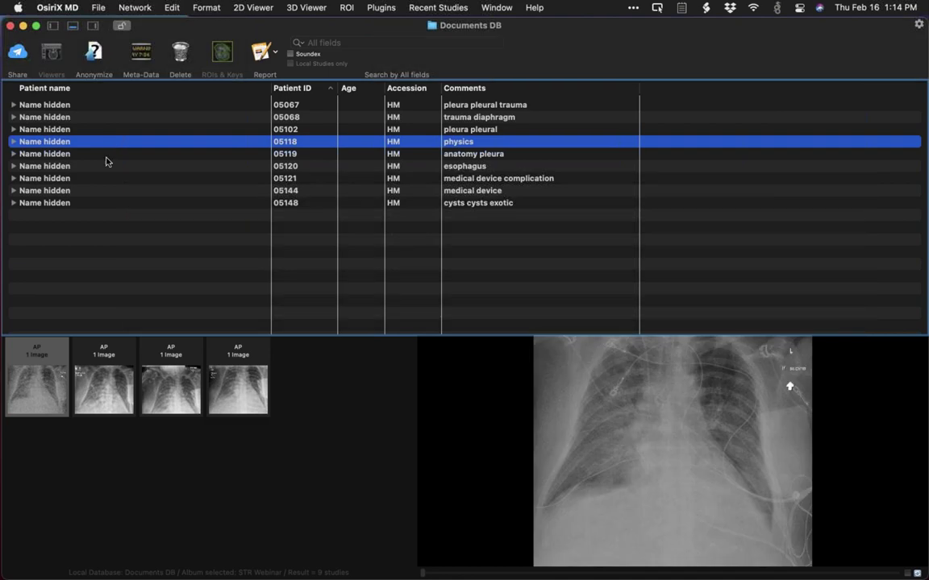
double_click(13, 393)
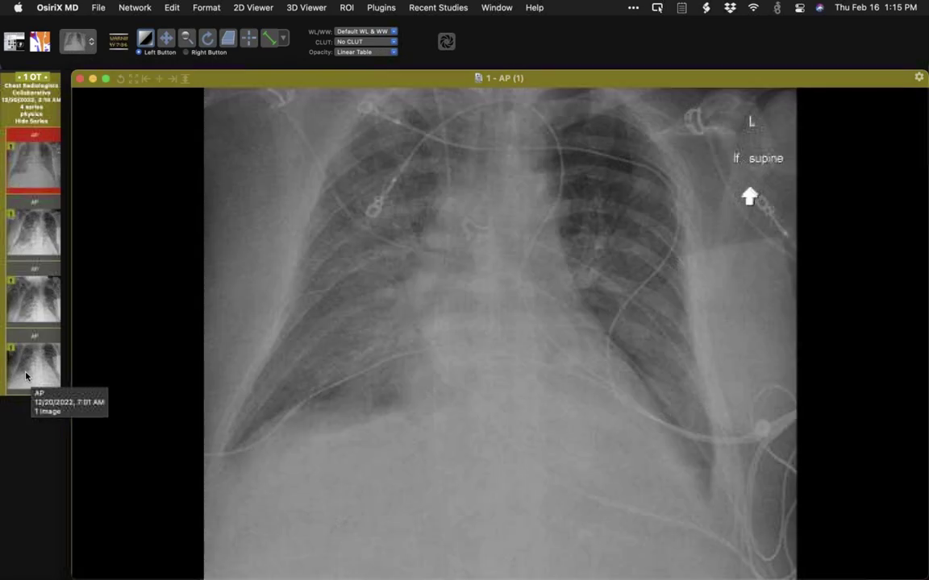
Show the fourth AP radiograph beside the first one and enlarge the first for comparison
double_click(25, 376)
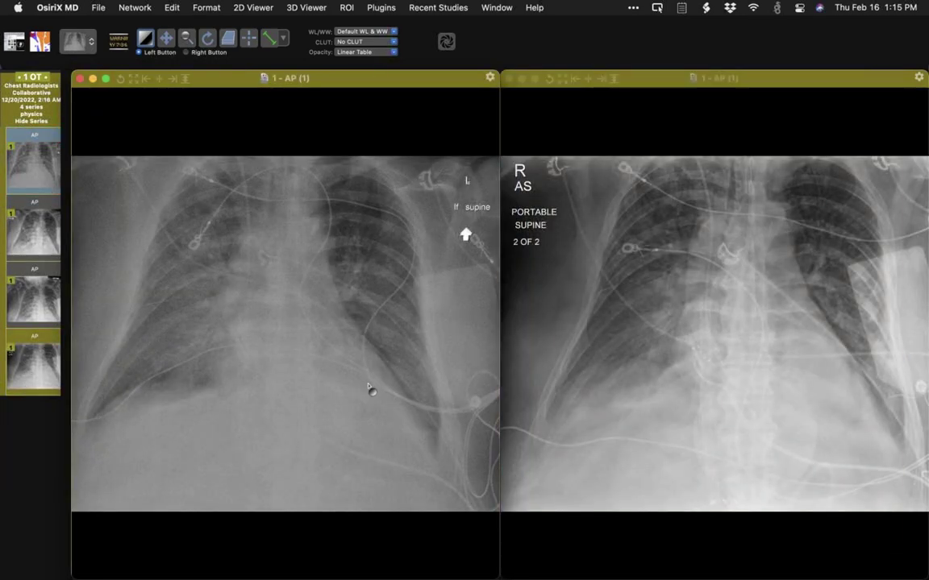
scroll(252, 379, "up", 3)
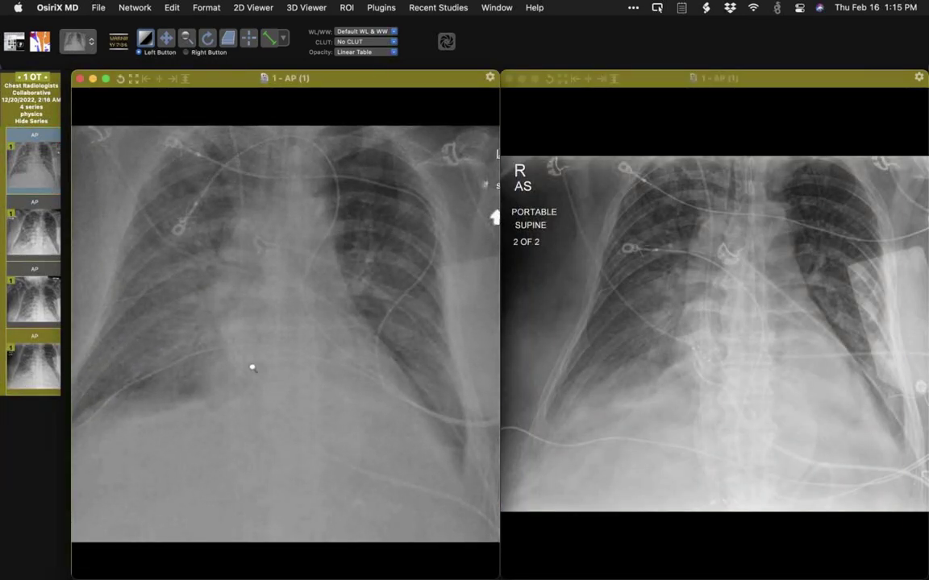
left_click(660, 375)
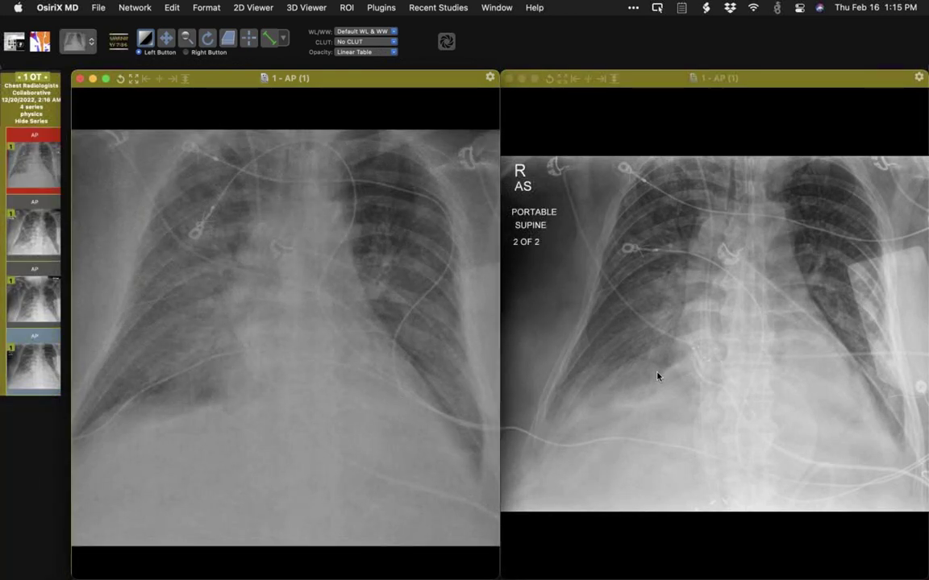
Enlarge the fourth AP radiograph beside the first one and compare the right lung base and hemidiaphragm on both
scroll(663, 368, "up", 3)
scroll(662, 367, "up", 1)
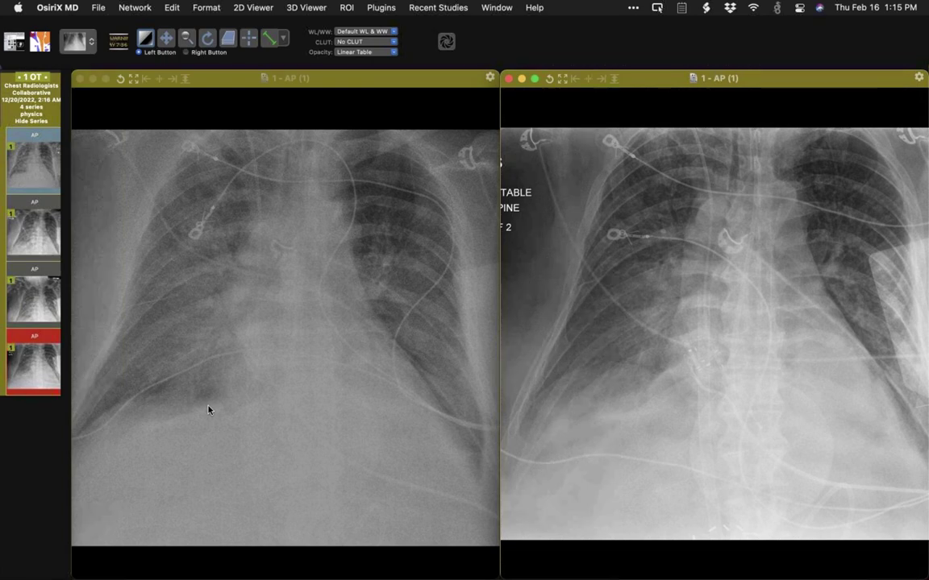
mouse_move(217, 413)
left_mouse_down()
mouse_move(226, 404)
mouse_move(230, 429)
mouse_move(226, 415)
left_mouse_up()
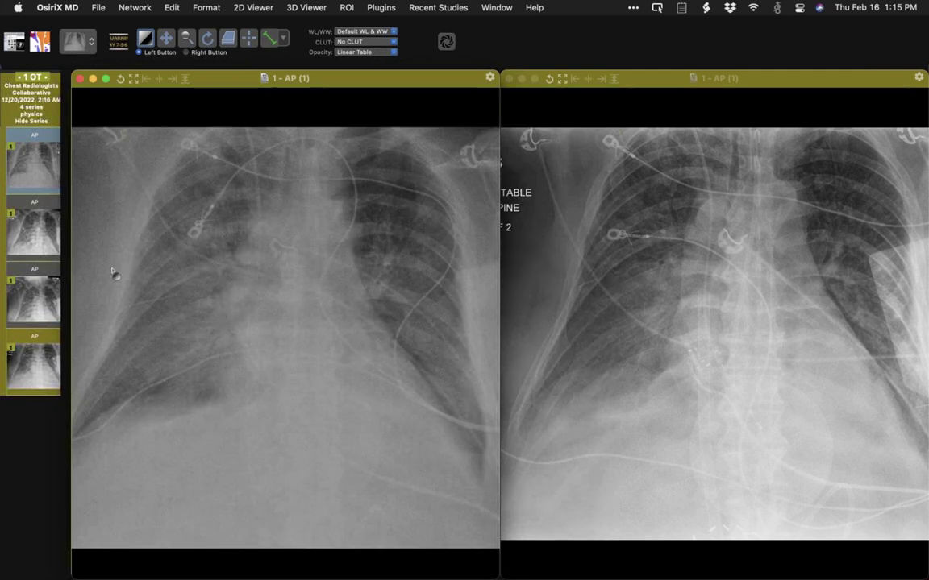
Inspect the first AP radiograph full screen, return to the side-by-side comparison and resize the first image
double_click(178, 268)
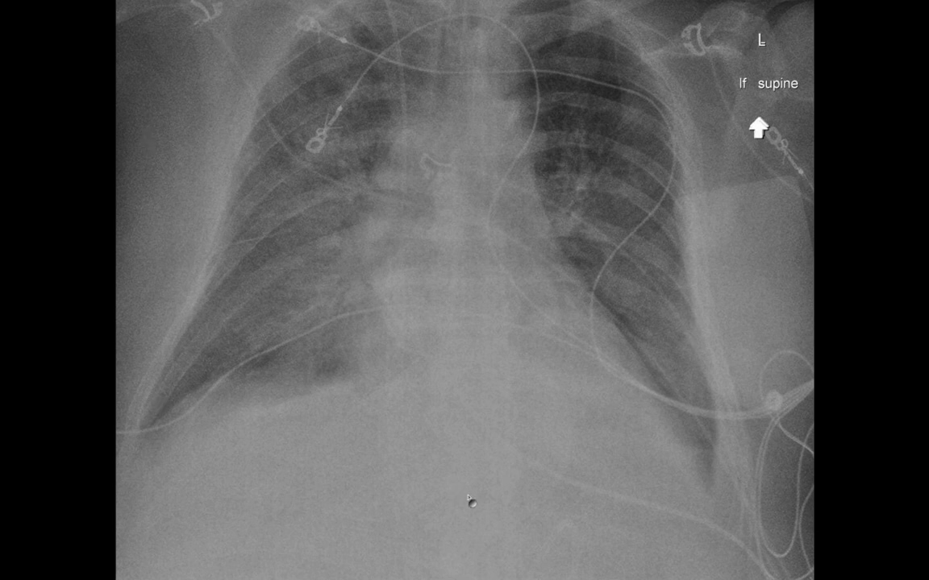
double_click(258, 345)
scroll(262, 465, "up", 3)
left_click_drag(315, 483, 340, 491)
scroll(333, 484, "up", 1)
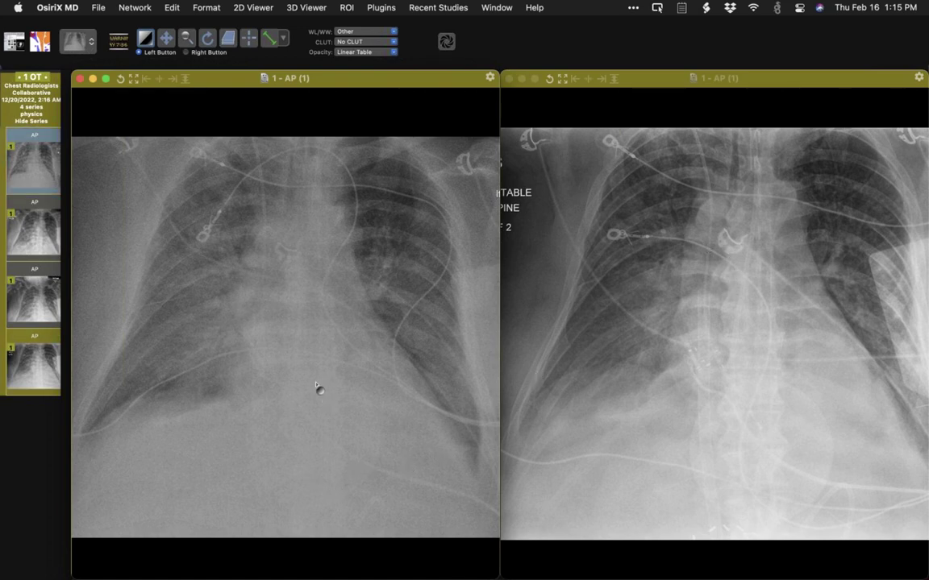
Brighten and enlarge the first AP radiograph, and view it full screen to examine the right lung base
left_click_drag(307, 383, 311, 384)
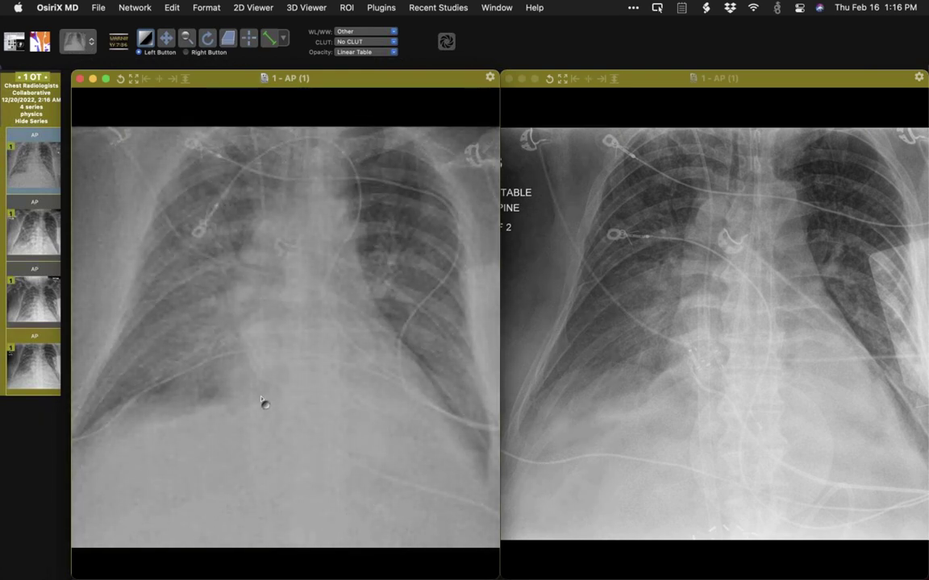
left_click_drag(272, 400, 270, 383)
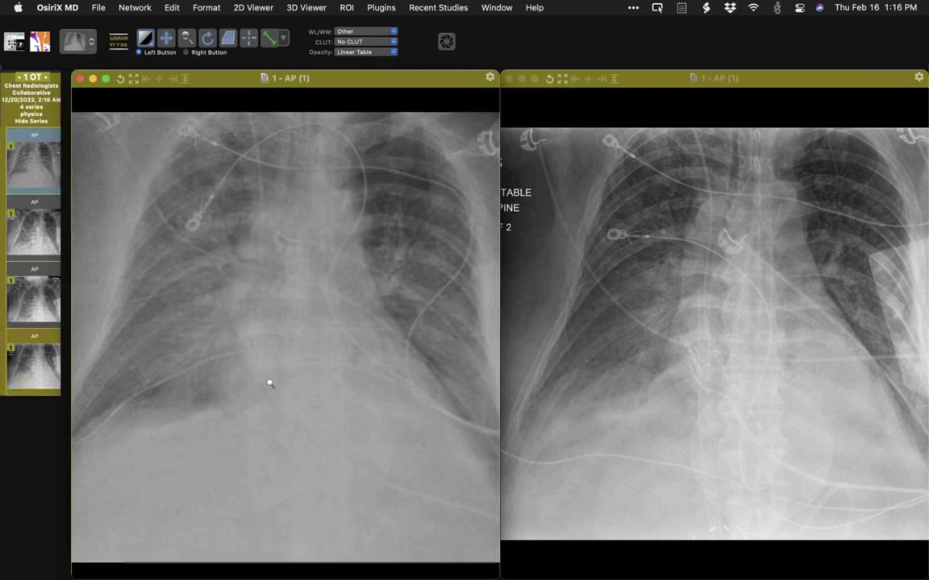
mouse_move(298, 421)
left_mouse_down()
mouse_move(304, 431)
mouse_move(297, 421)
left_mouse_up()
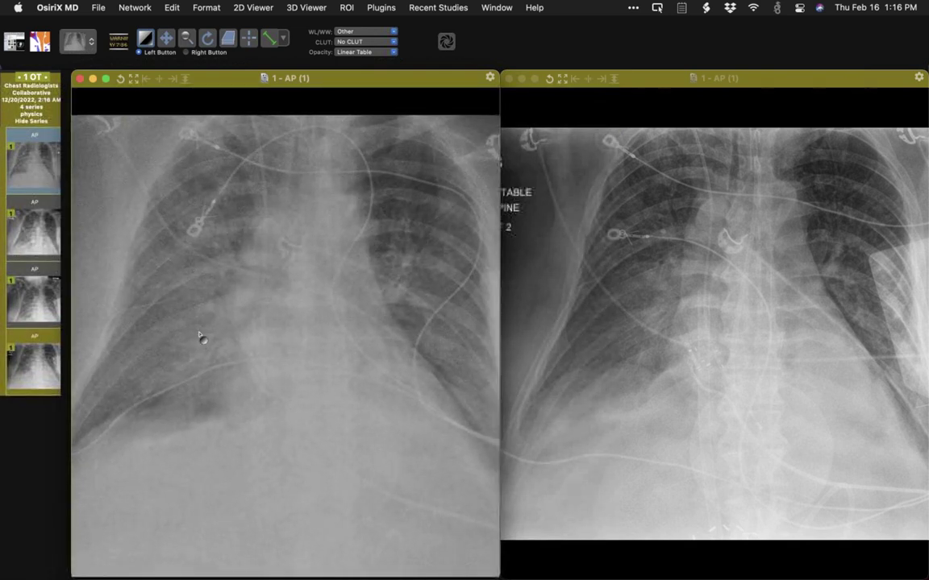
double_click(227, 393)
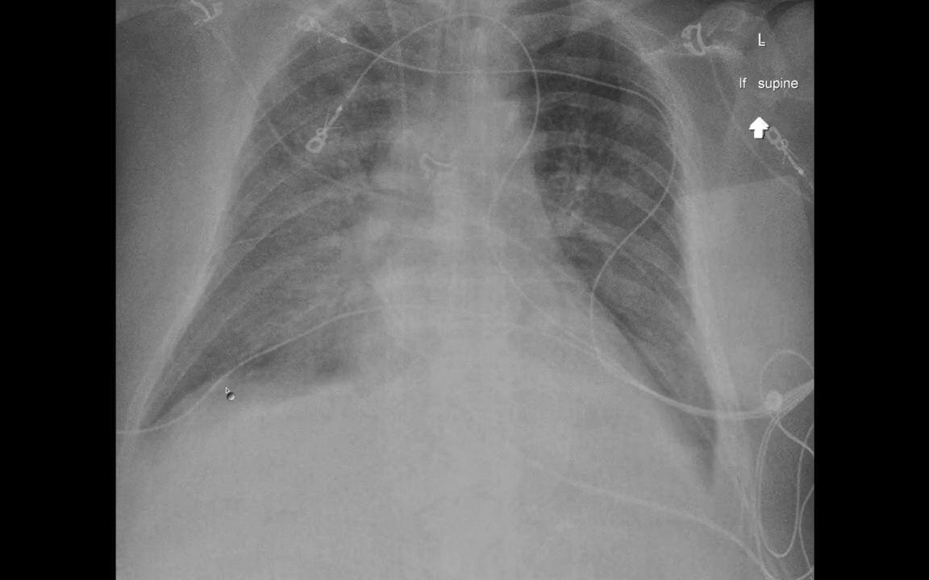
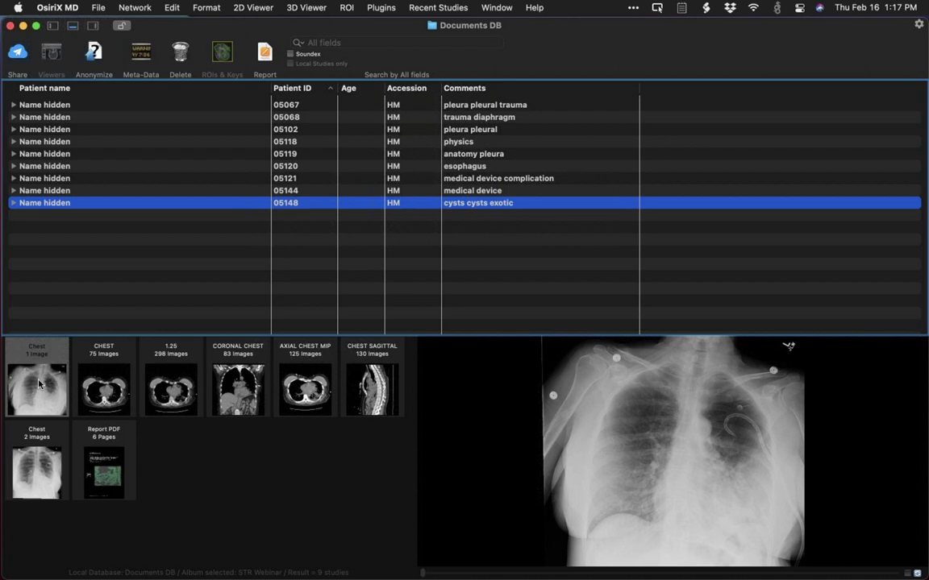
Open the single-image chest radiograph of the cysts cysts exotic case and examine the left lung and chest tube up close
left_click(37, 384)
double_click(37, 384)
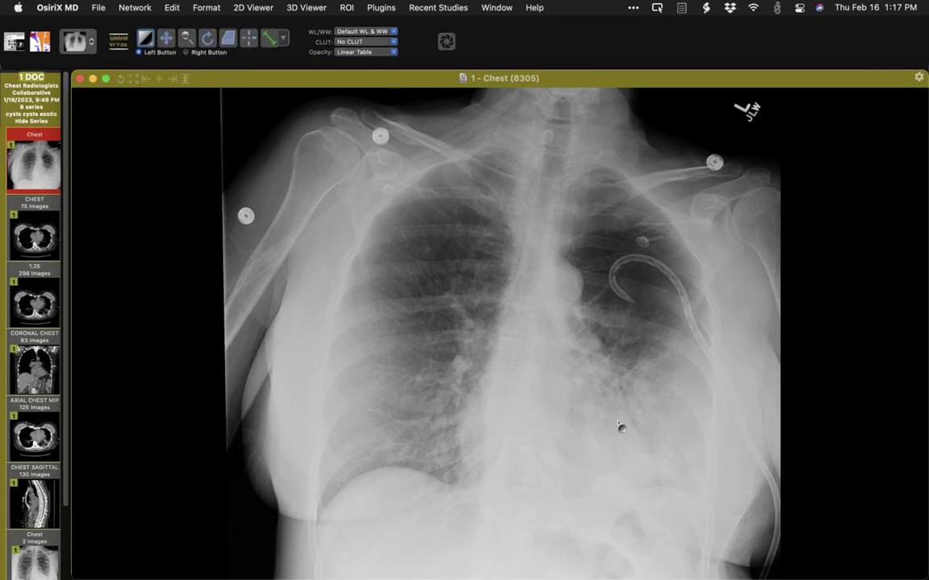
scroll(641, 410, "up", 3)
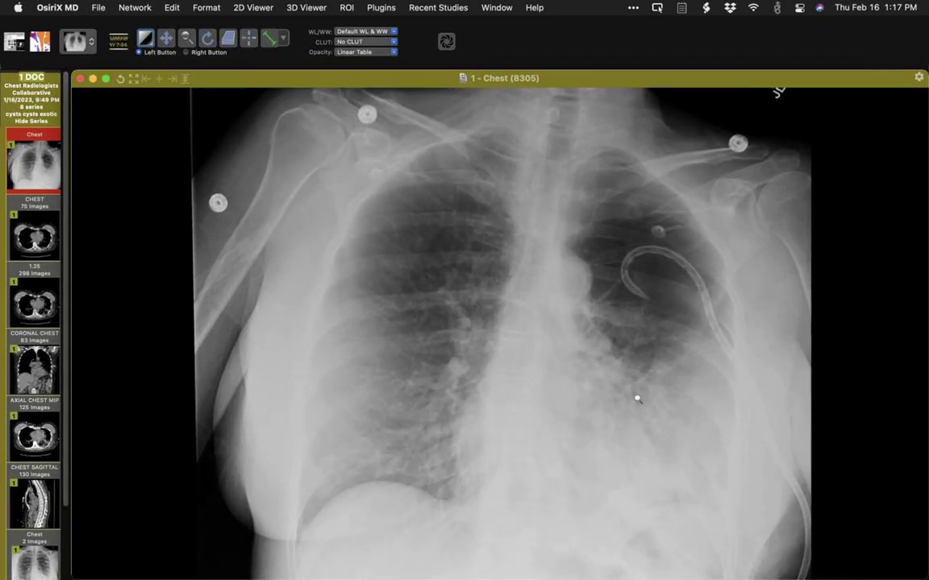
scroll(636, 394, "up", 5)
scroll(622, 325, "up", 3)
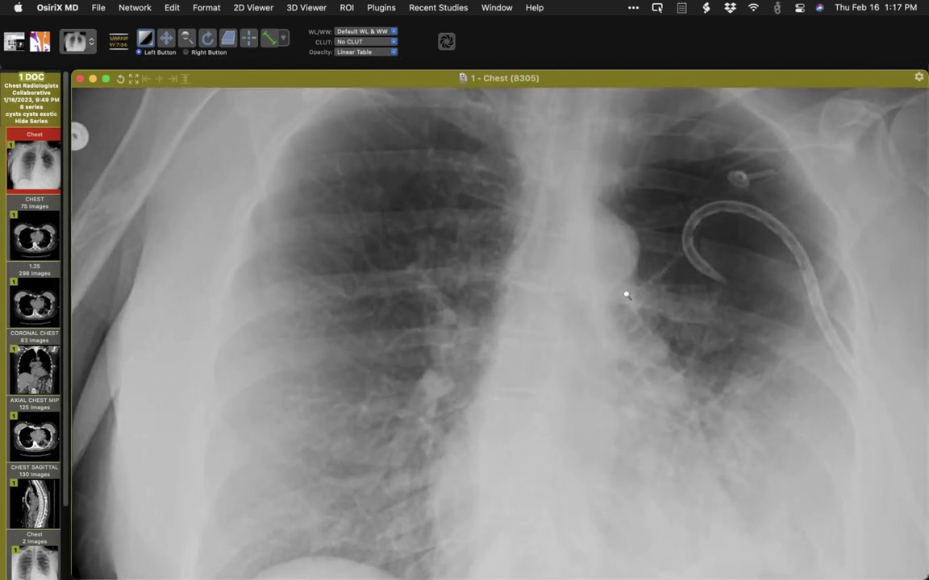
scroll(635, 333, "down", 5)
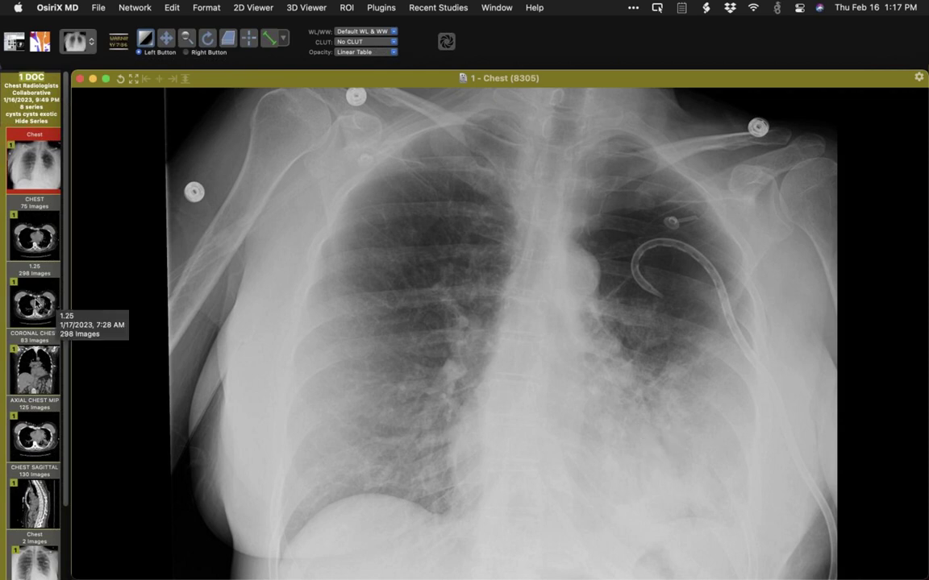
Load the 298-image 1.25 CT series in place of the radiograph, apply the Lung window and enlarge the lung apices
left_click_drag(40, 303, 316, 270)
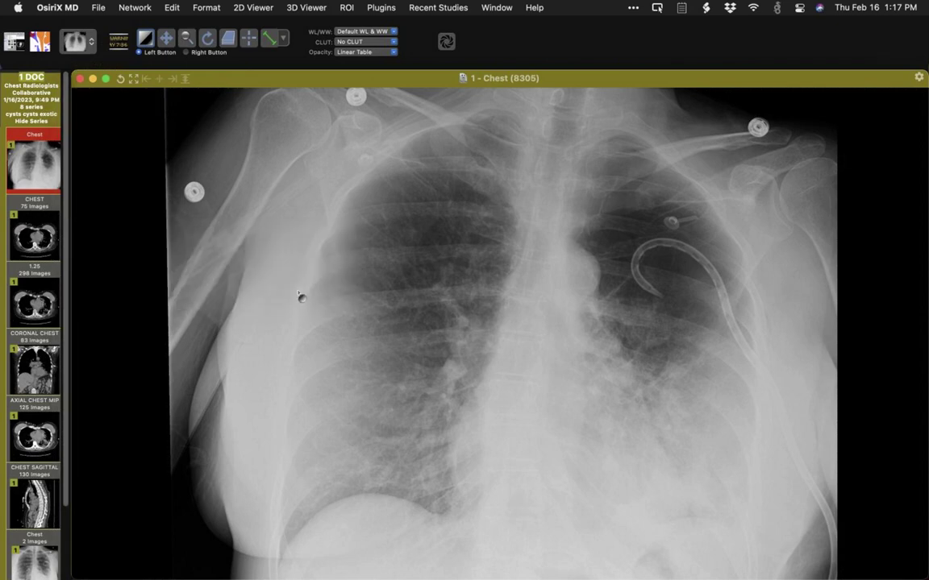
scroll(307, 294, "up", 3)
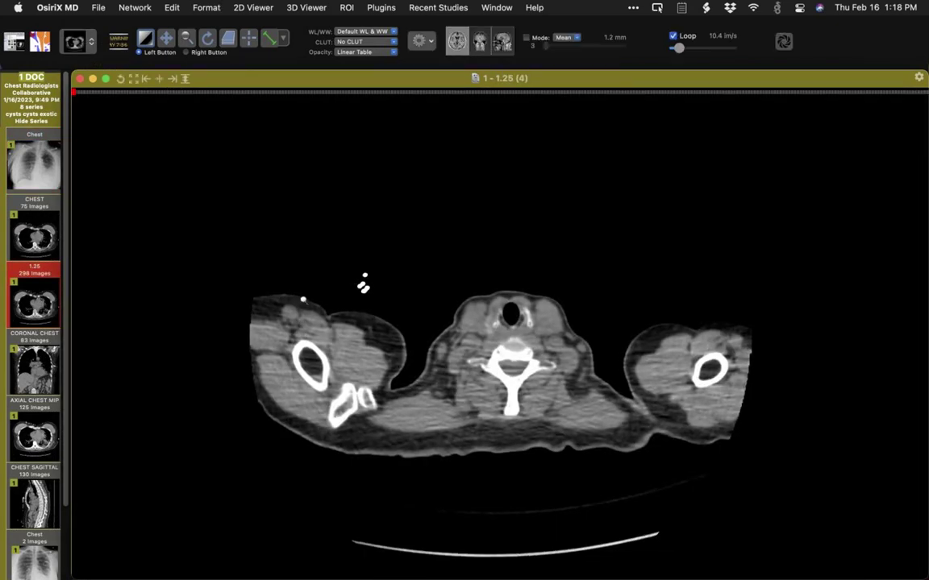
key("4")
scroll(307, 310, "down", 15)
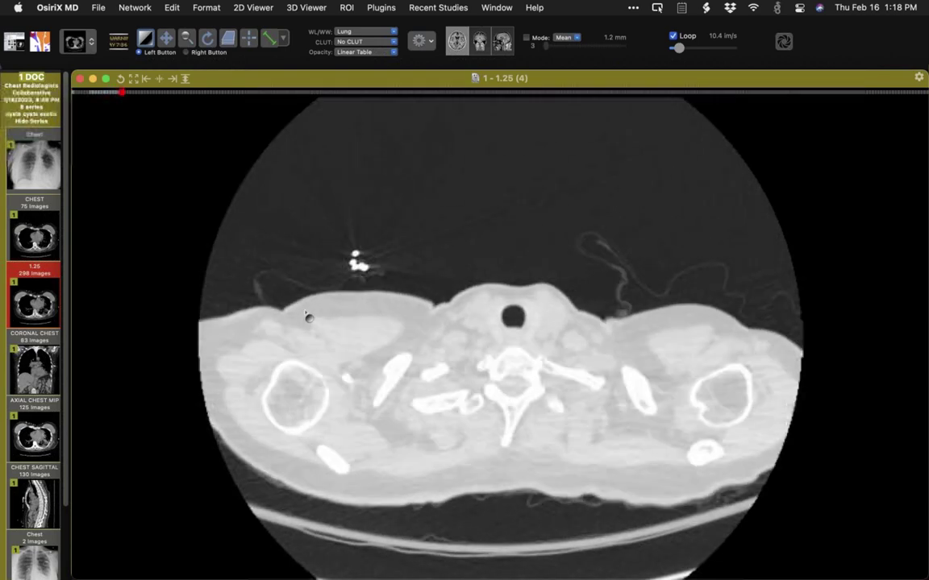
scroll(309, 326, "down", 10)
scroll(302, 324, "up", 4)
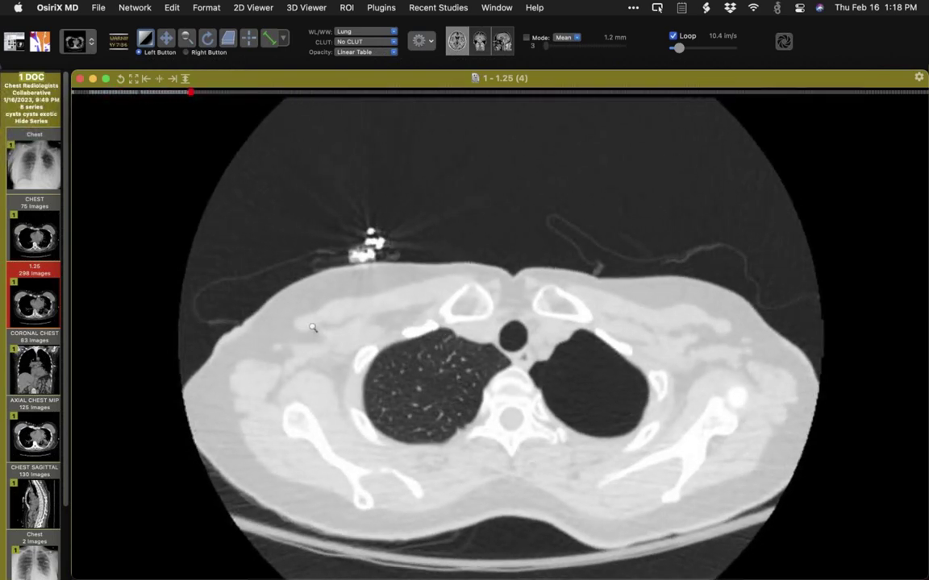
Review the axial lung-window slices from the apices to the carina, following the left upper lung and the chest tube
scroll(280, 335, "down", 15)
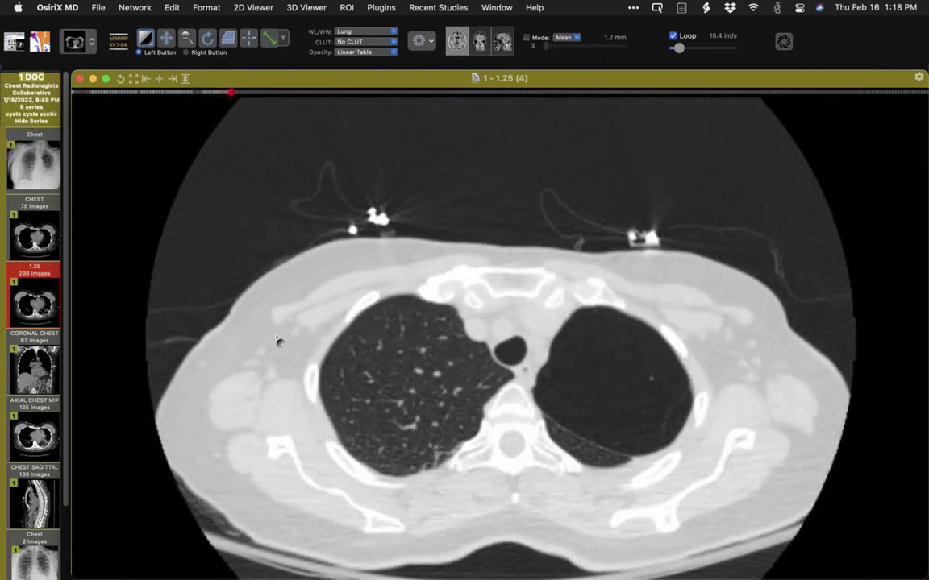
scroll(268, 371, "down", 8)
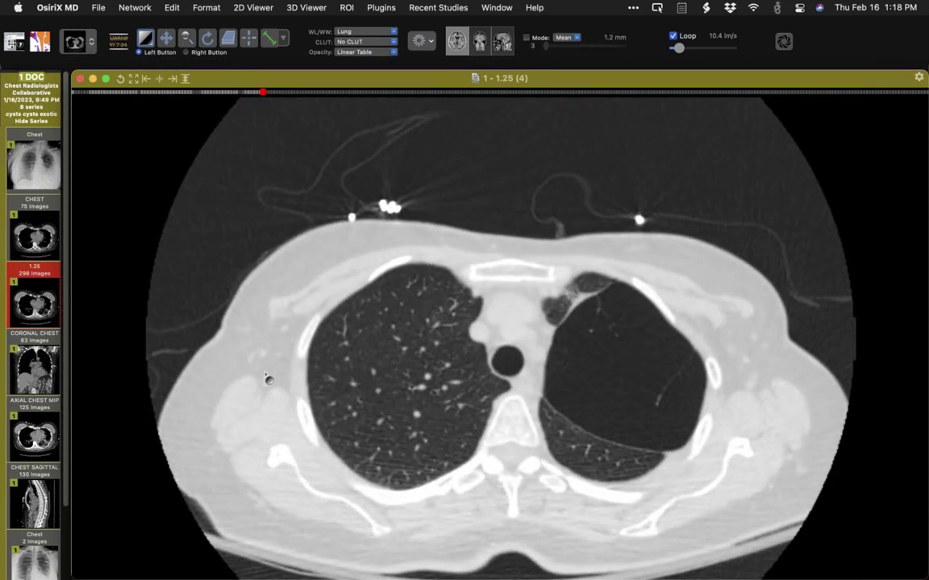
scroll(269, 379, "down", 3)
scroll(269, 380, "down", 4)
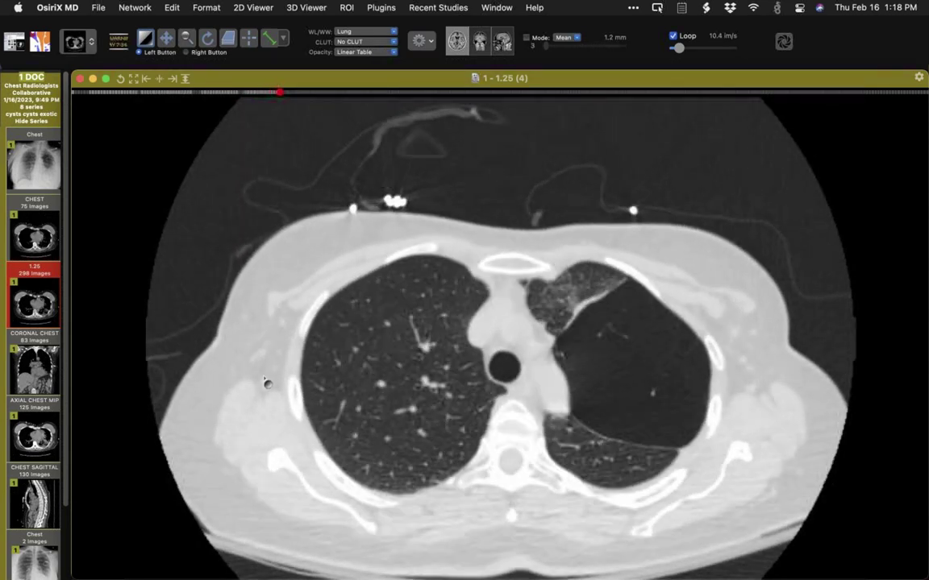
scroll(266, 384, "down", 5)
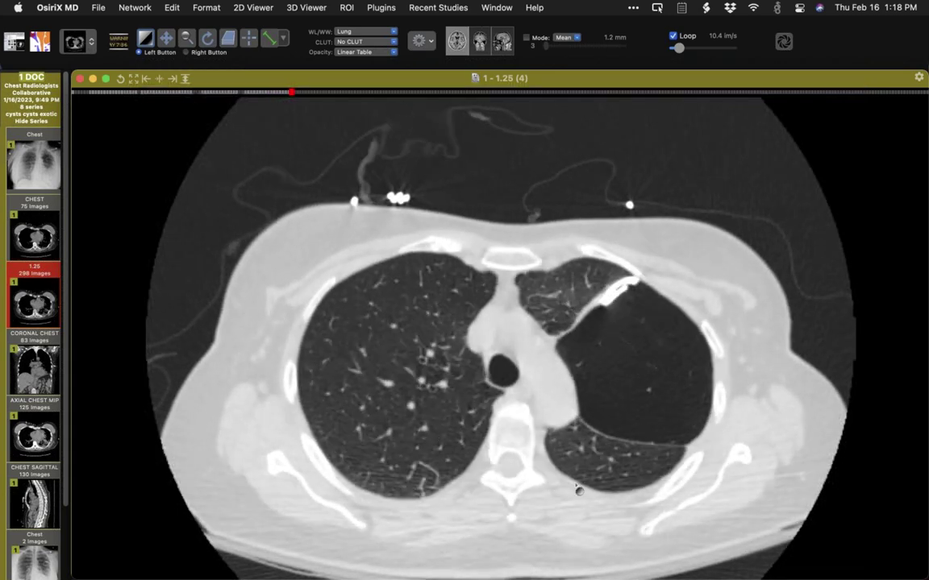
scroll(476, 464, "down", 10)
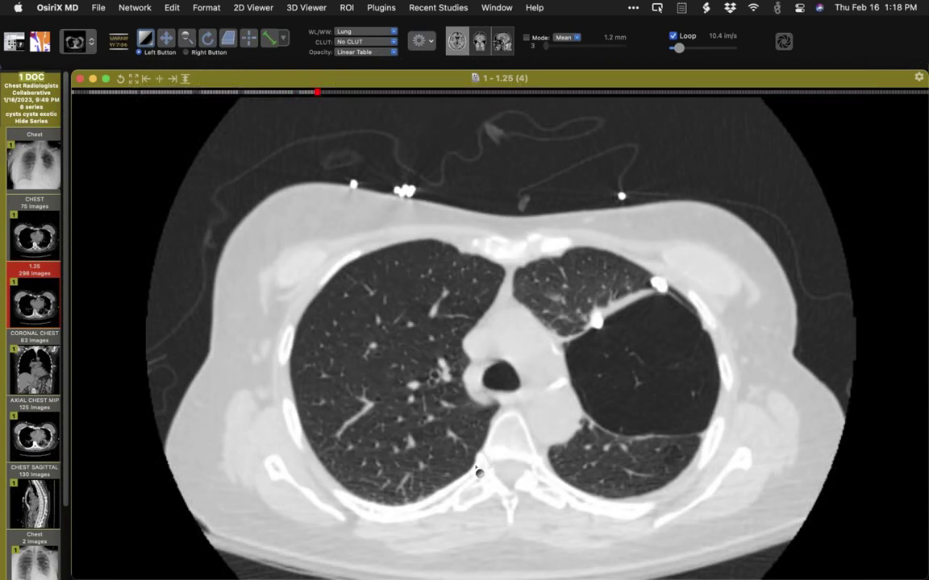
scroll(476, 475, "down", 6)
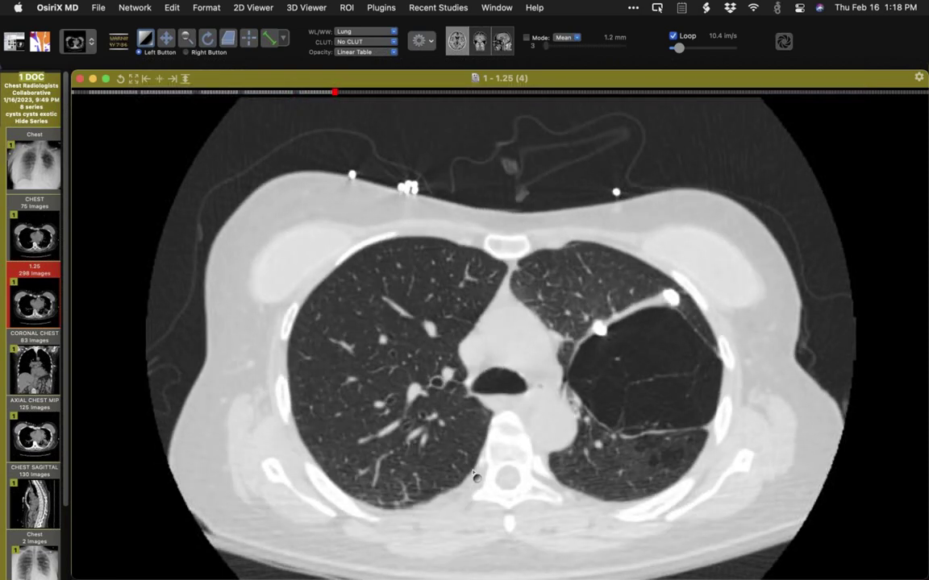
Examine the left lung on the slices around the hila, going back and forth between neighbouring levels
scroll(476, 479, "down", 8)
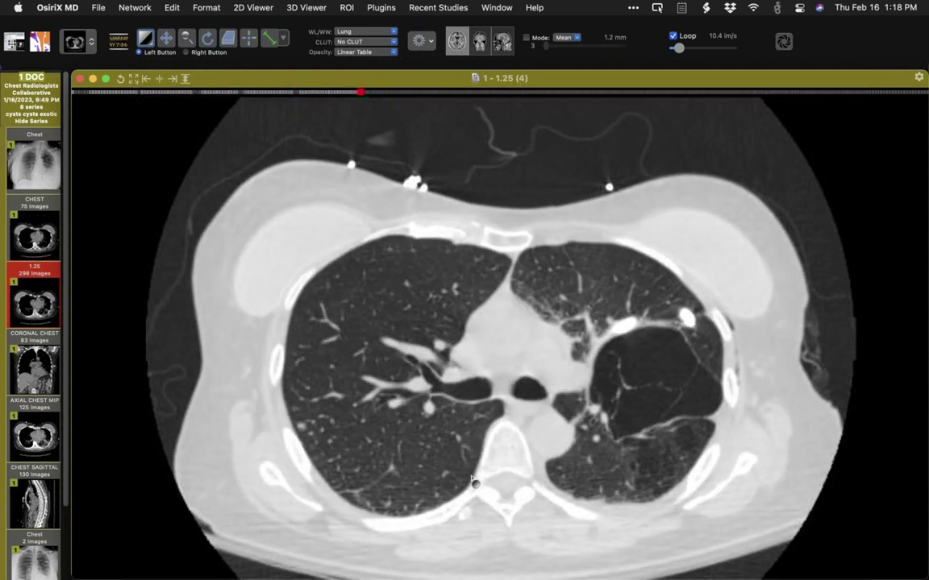
scroll(475, 484, "down", 7)
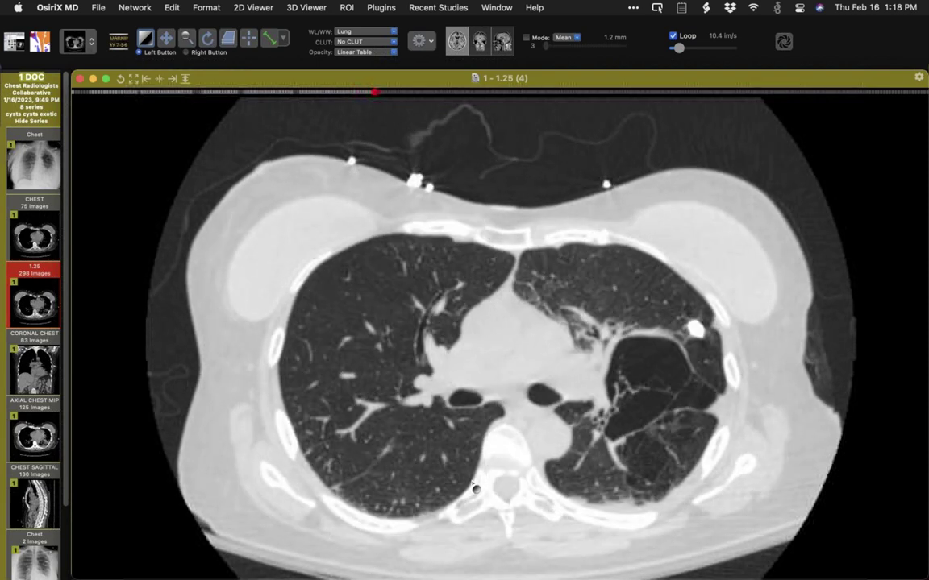
scroll(475, 489, "down", 6)
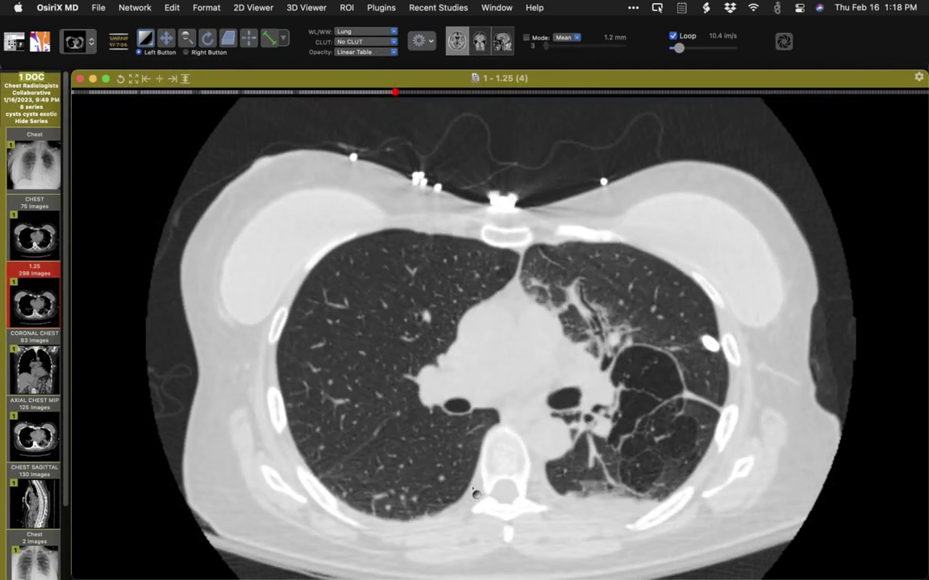
scroll(477, 492, "up", 4)
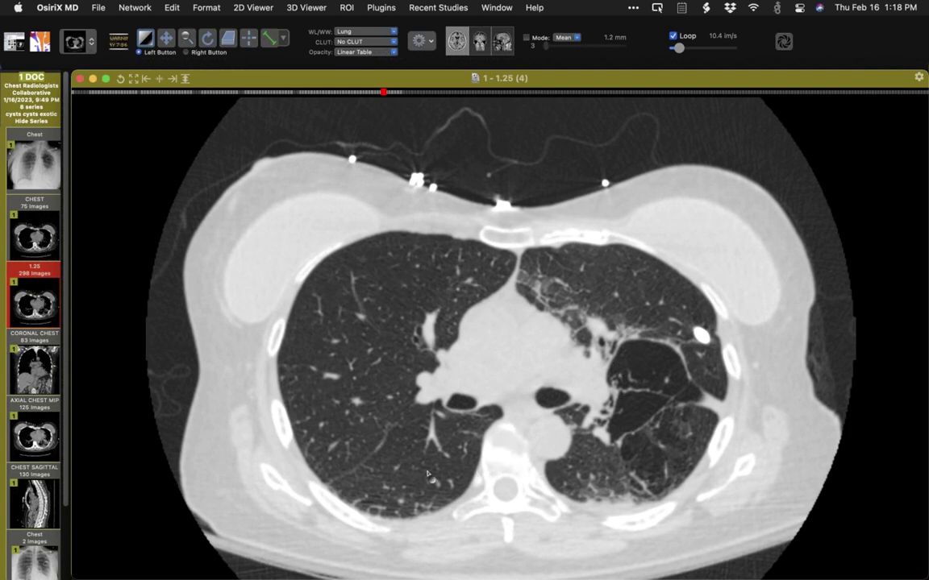
scroll(377, 447, "down", 8)
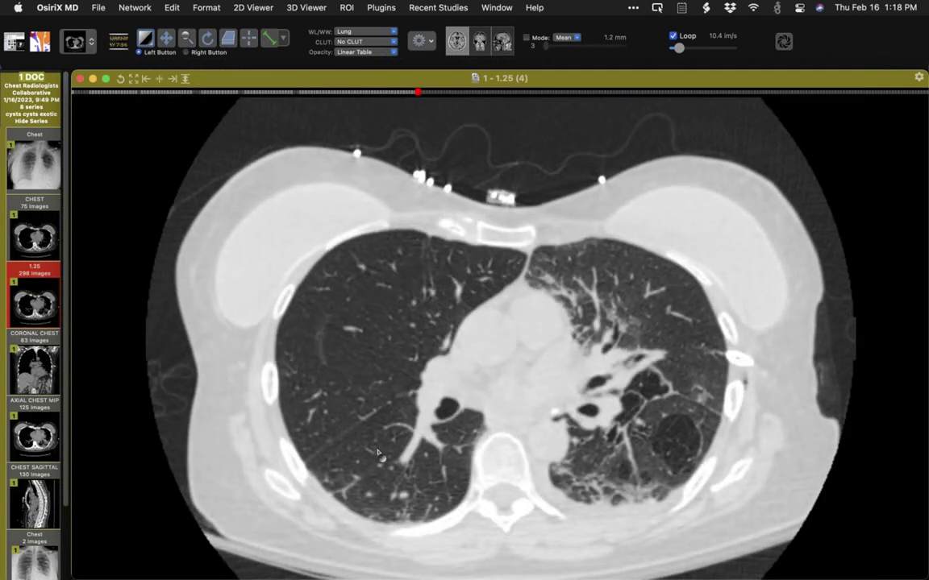
scroll(378, 449, "down", 2)
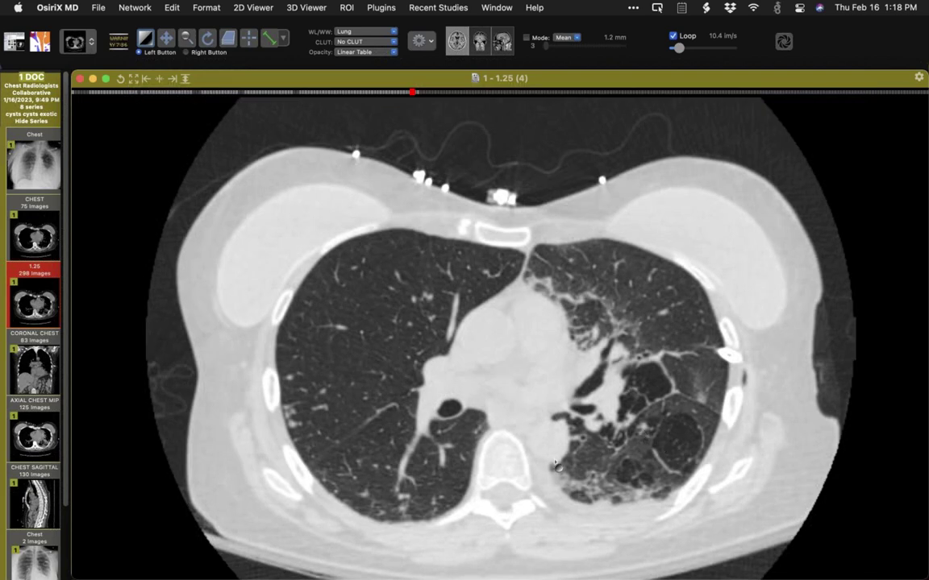
Review the left lower lung on the lung-window slices from the heart down to the liver dome
scroll(553, 484, "down", 20)
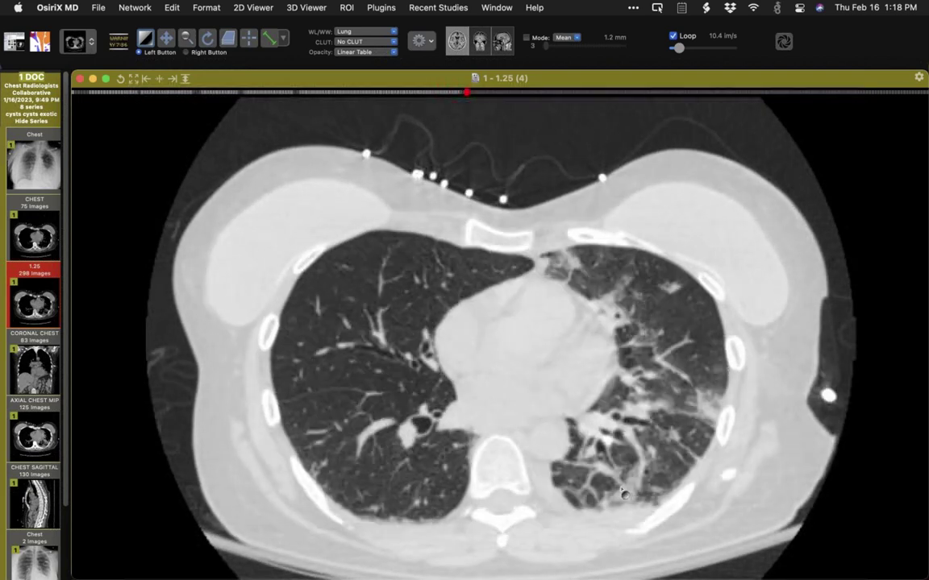
scroll(621, 497, "down", 10)
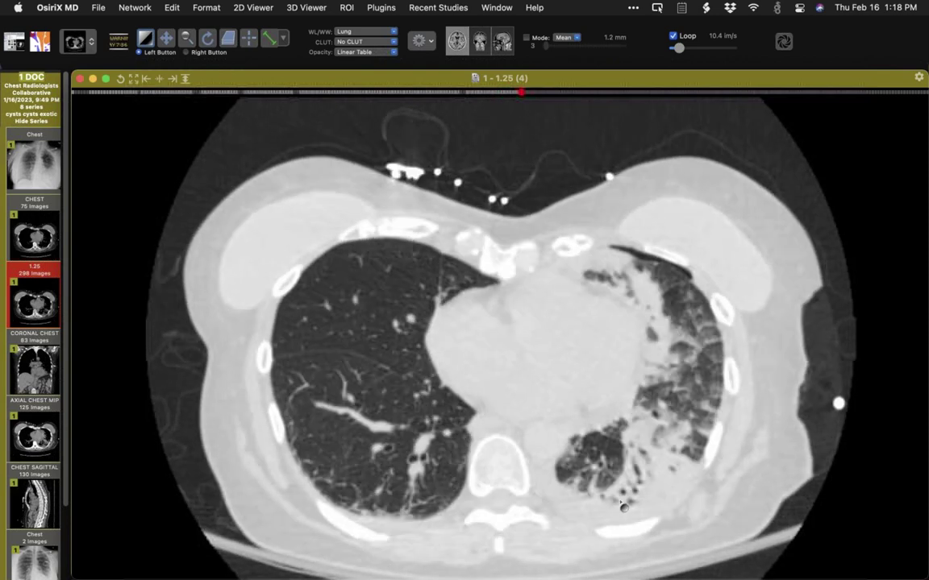
scroll(620, 504, "down", 12)
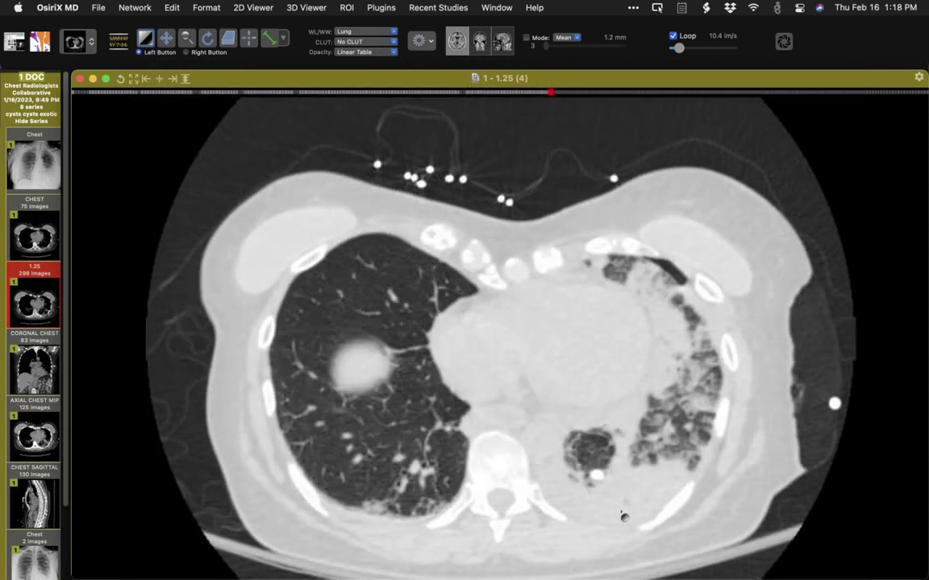
scroll(623, 517, "up", 4)
scroll(625, 515, "down", 2)
Apply the Mediastinum window to the axial CT and review the left lung base from the liver dome into the upper abdomen
key("6")
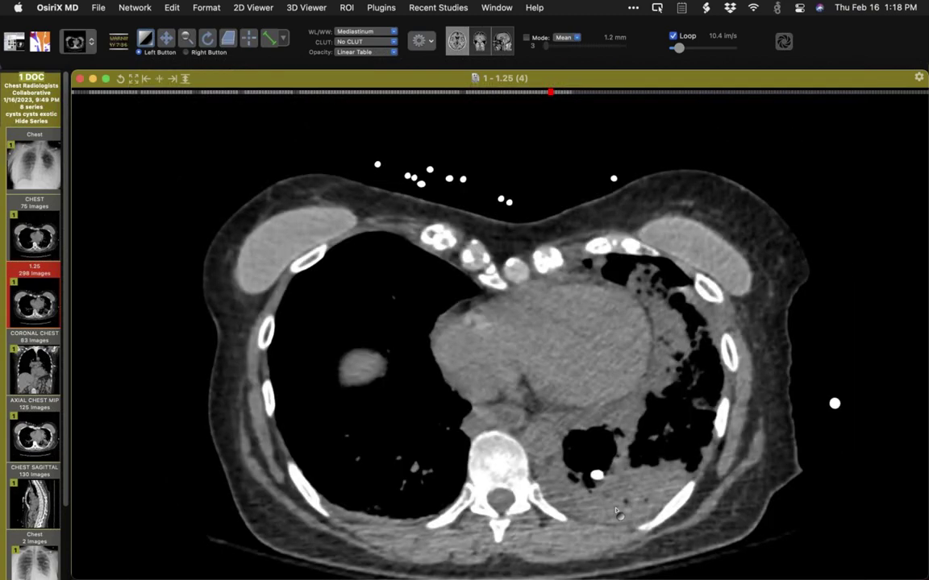
scroll(477, 474, "down", 20)
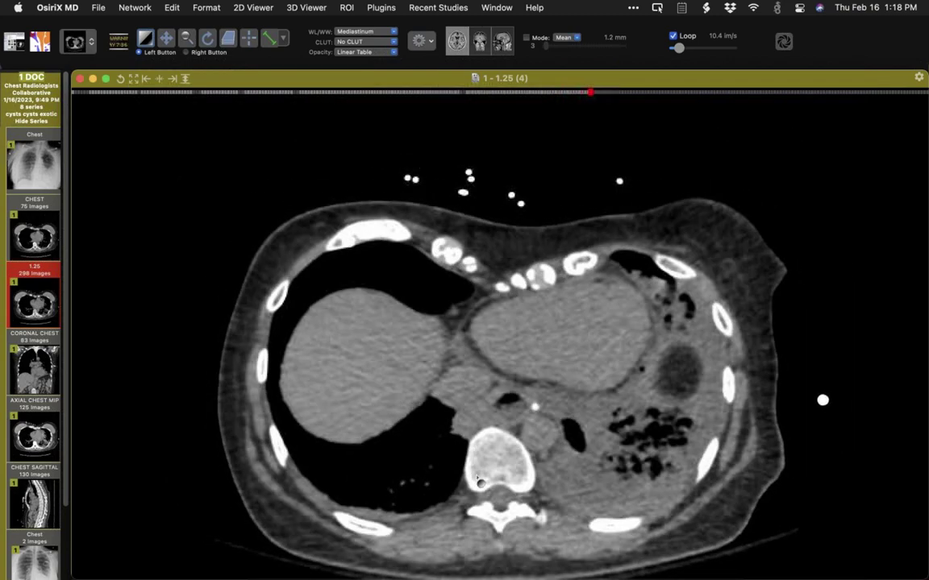
scroll(481, 478, "down", 6)
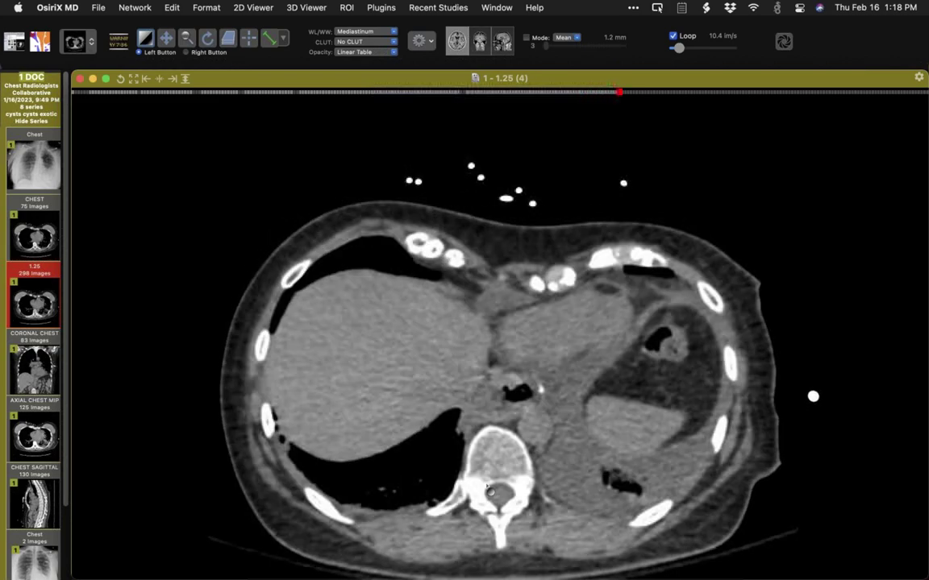
Recheck the left lung base on the mediastinal-window slices, going from the upper abdomen back up to the liver dome
scroll(495, 487, "down", 12)
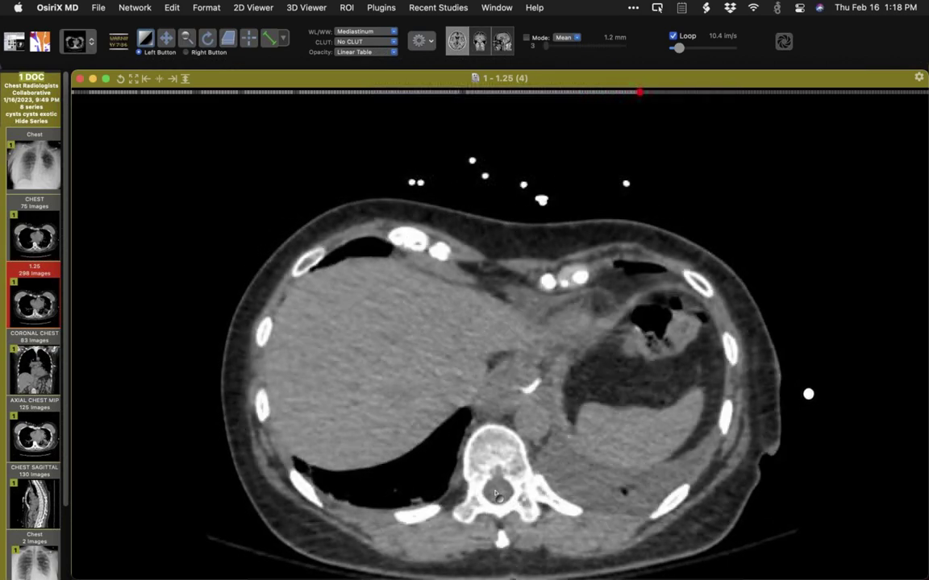
scroll(497, 492, "up", 9)
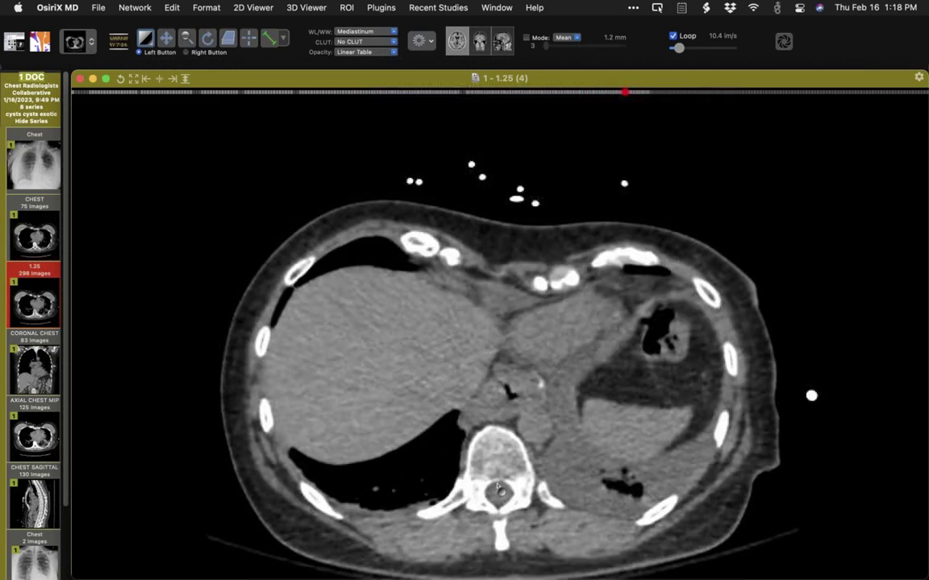
scroll(497, 487, "up", 15)
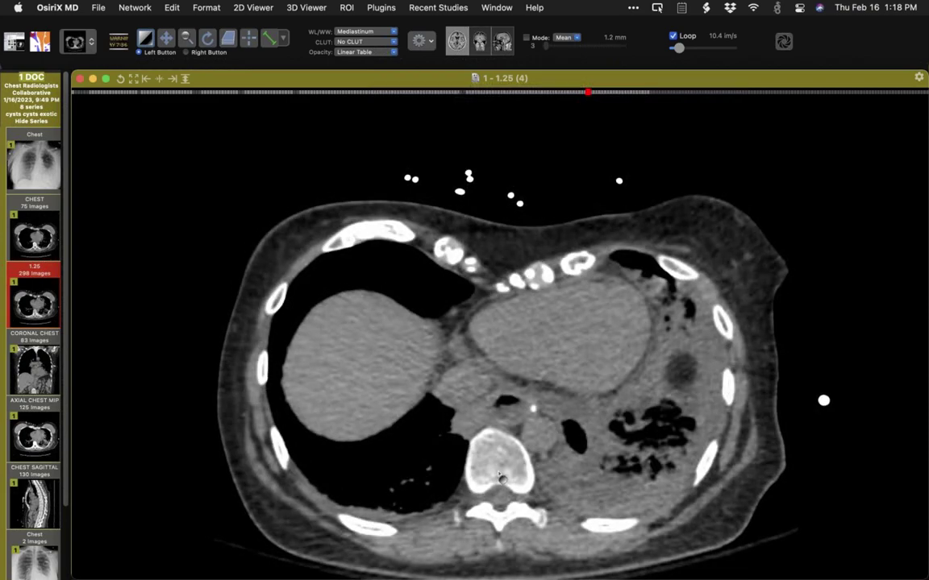
Apply the Lung window to the axial CT and review the left lung upward from the heart to the aortic arch
key("4")
scroll(500, 471, "up", 20)
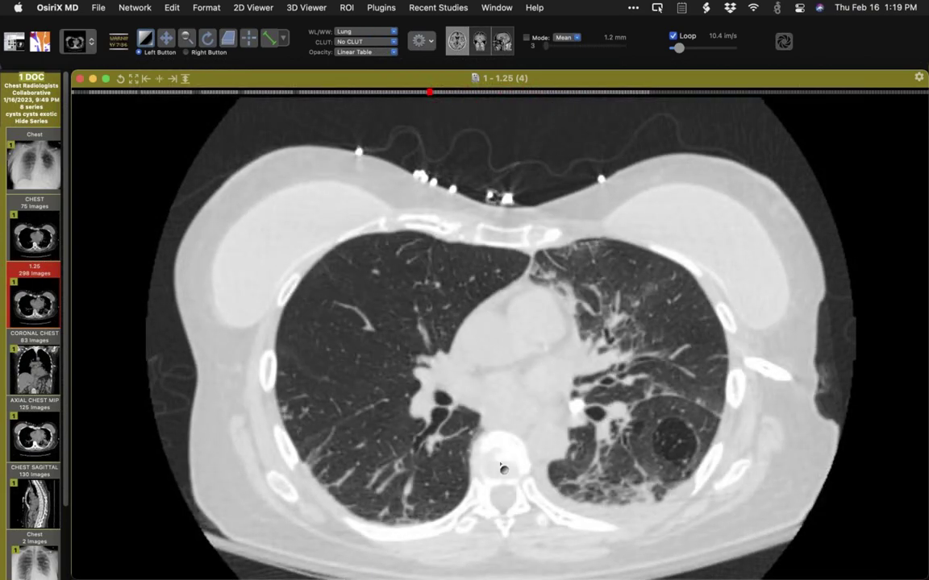
scroll(498, 451, "up", 20)
scroll(497, 450, "up", 17)
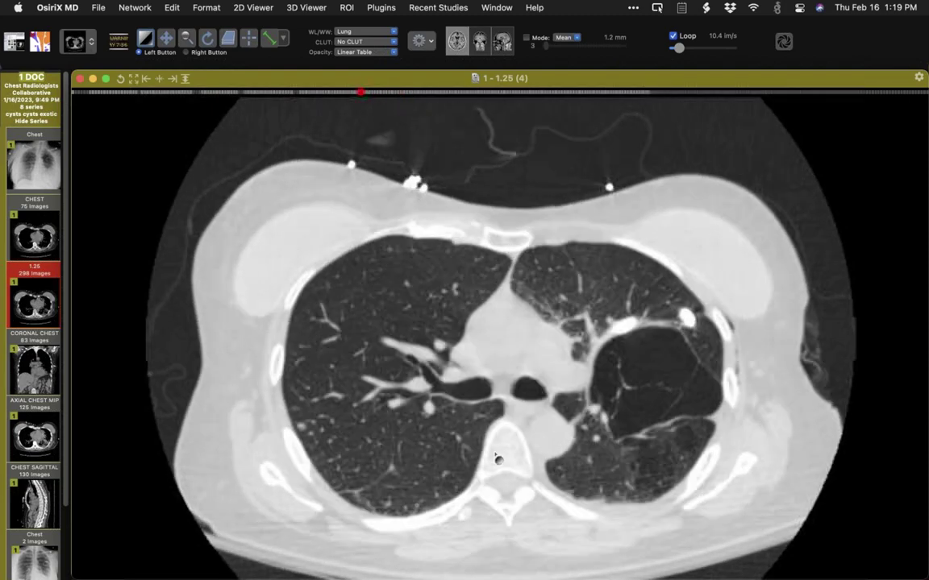
scroll(494, 449, "up", 7)
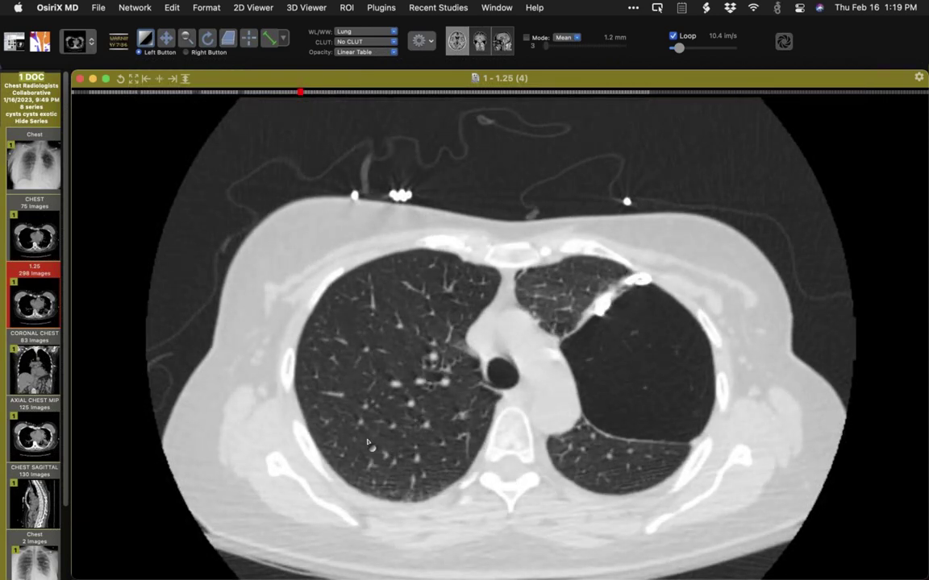
Examine the large air-filled space in the left upper lung on neighbouring slices above and below the aortic arch
scroll(366, 443, "down", 3)
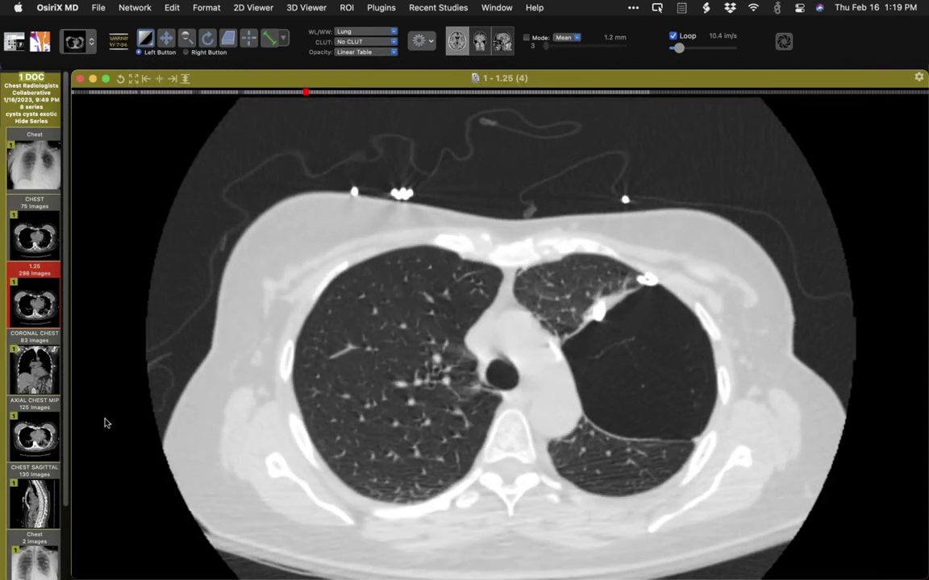
scroll(32, 375, "down", 2)
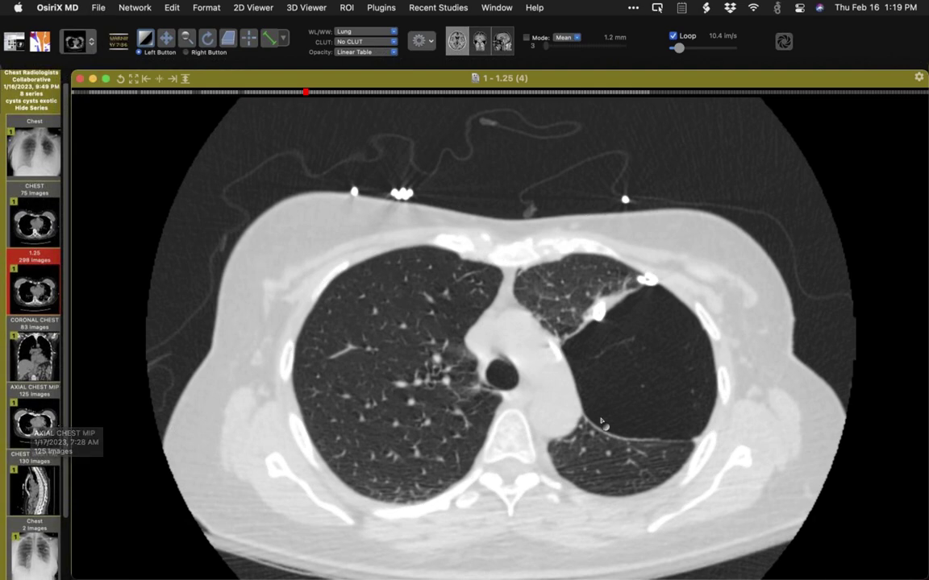
scroll(541, 481, "down", 8)
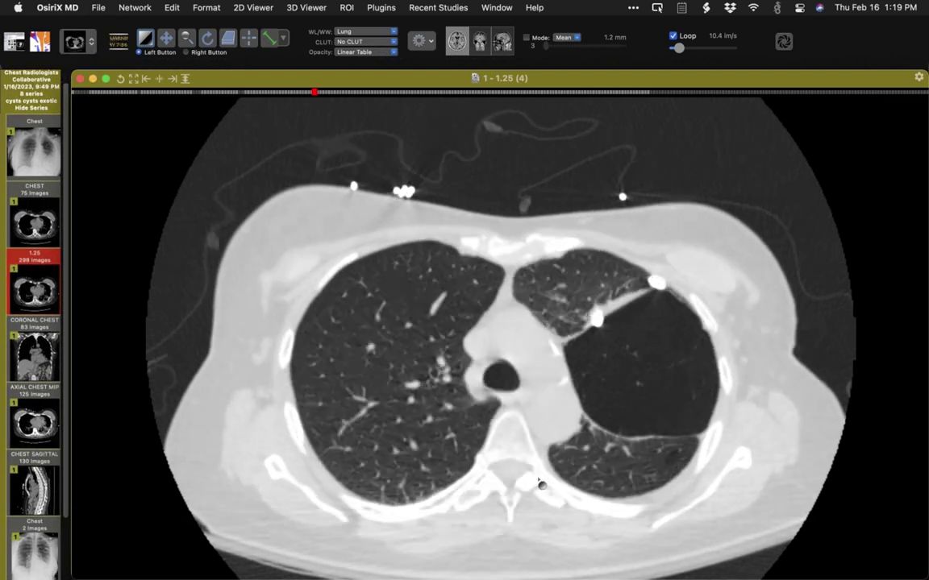
scroll(540, 485, "up", 12)
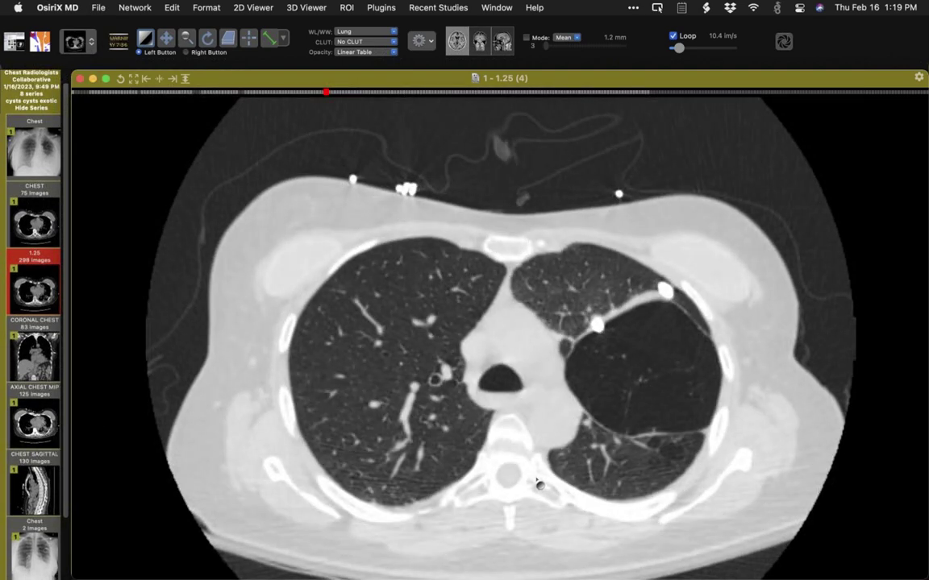
scroll(538, 476, "up", 5)
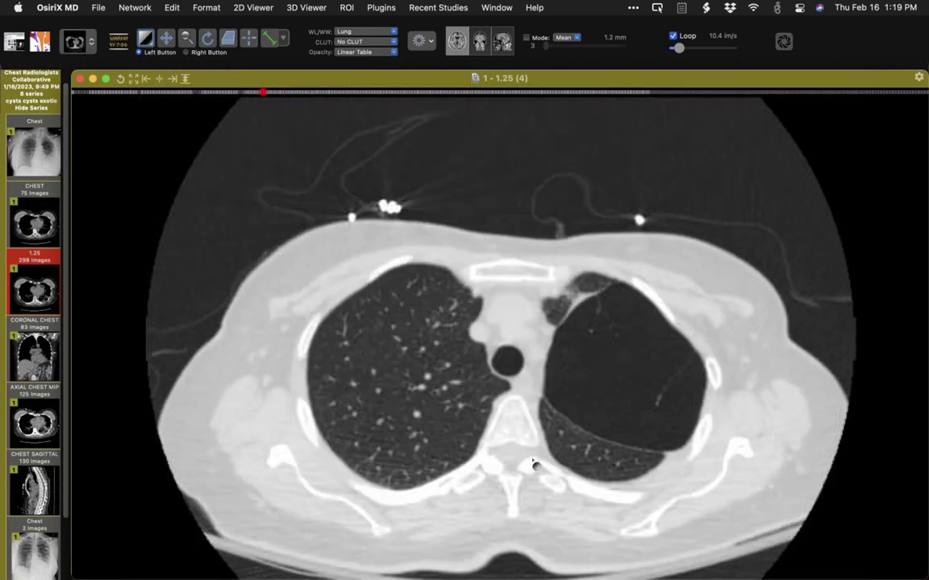
scroll(537, 475, "down", 4)
scroll(537, 476, "down", 4)
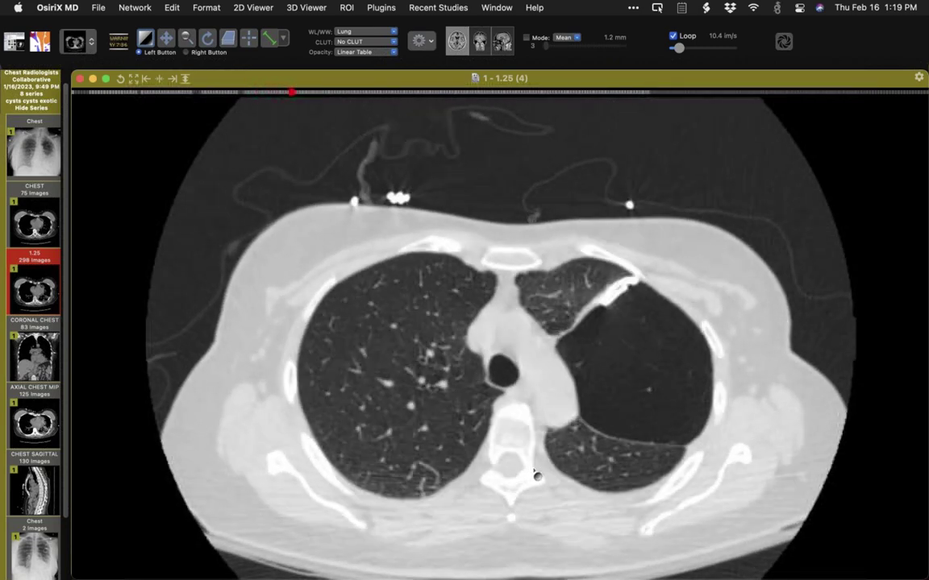
scroll(538, 476, "up", 1)
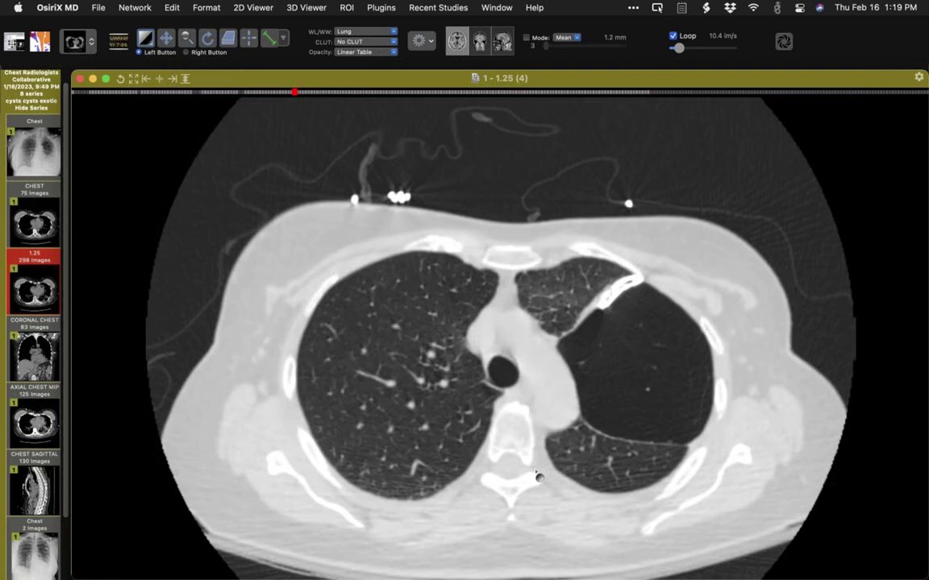
Trace the walls and internal strands of the left lung air space between the aortic arch and the hila
scroll(538, 477, "down", 20)
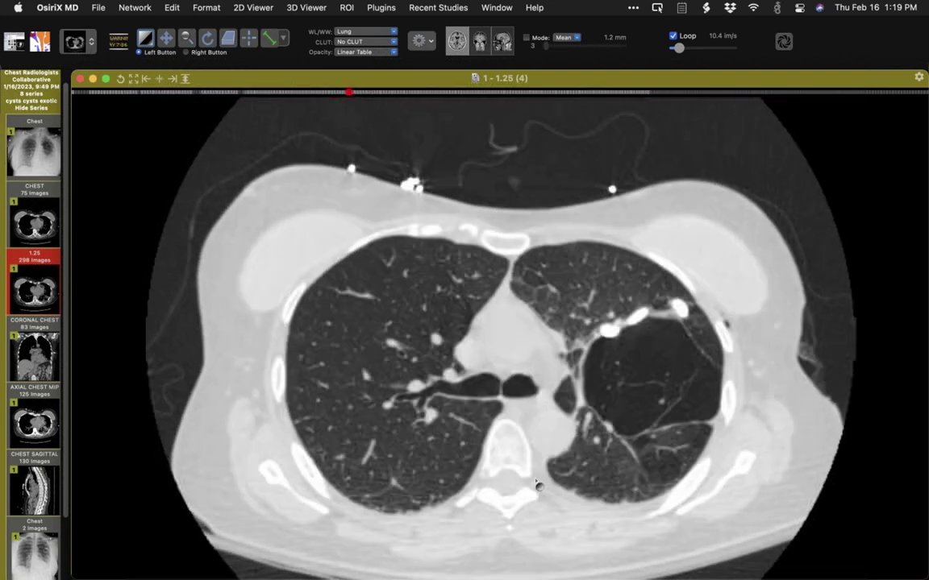
scroll(538, 488, "down", 2)
scroll(540, 482, "up", 14)
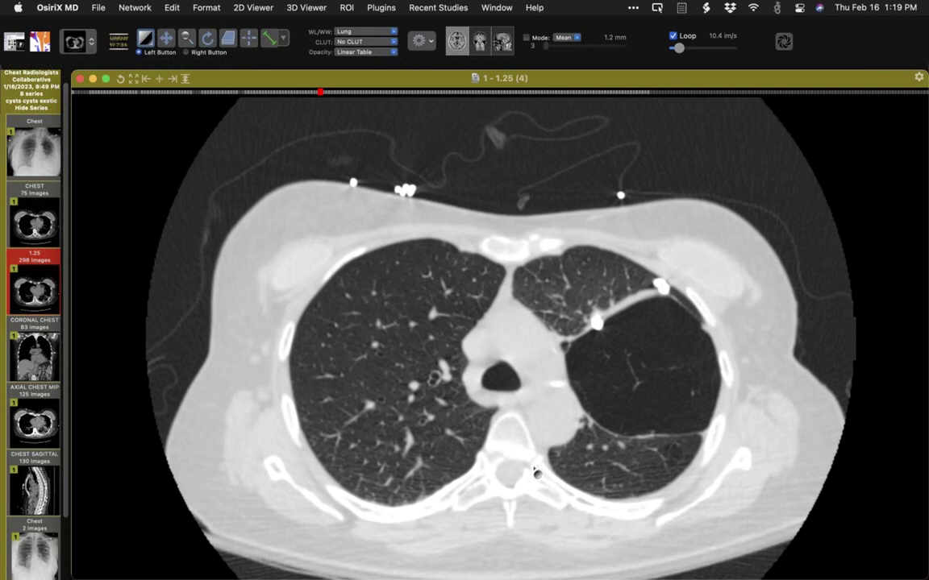
scroll(537, 474, "up", 13)
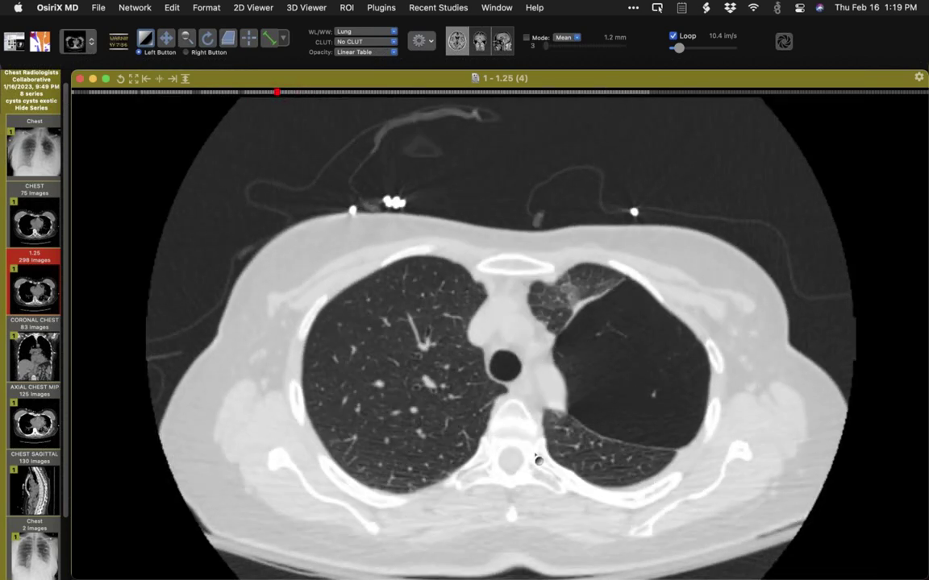
scroll(536, 464, "down", 10)
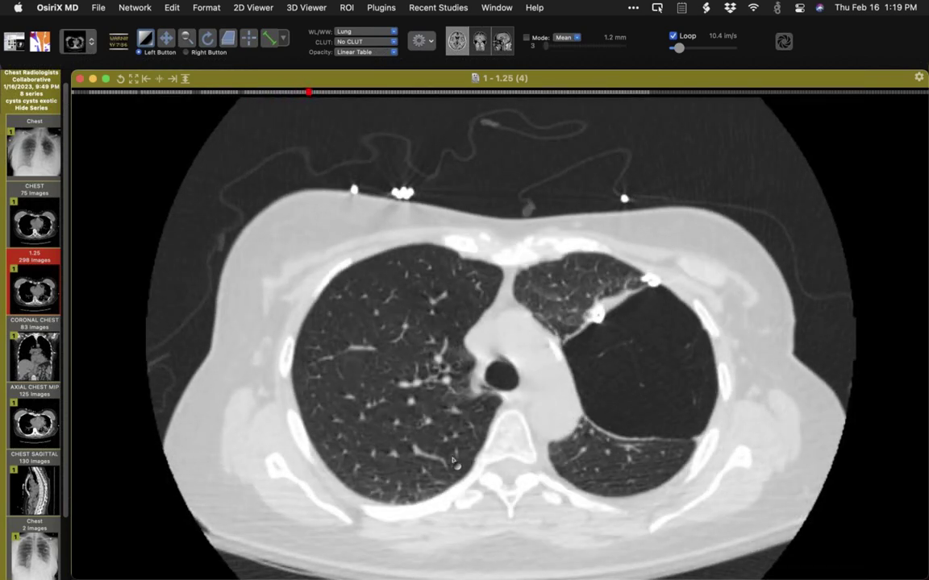
scroll(437, 459, "down", 16)
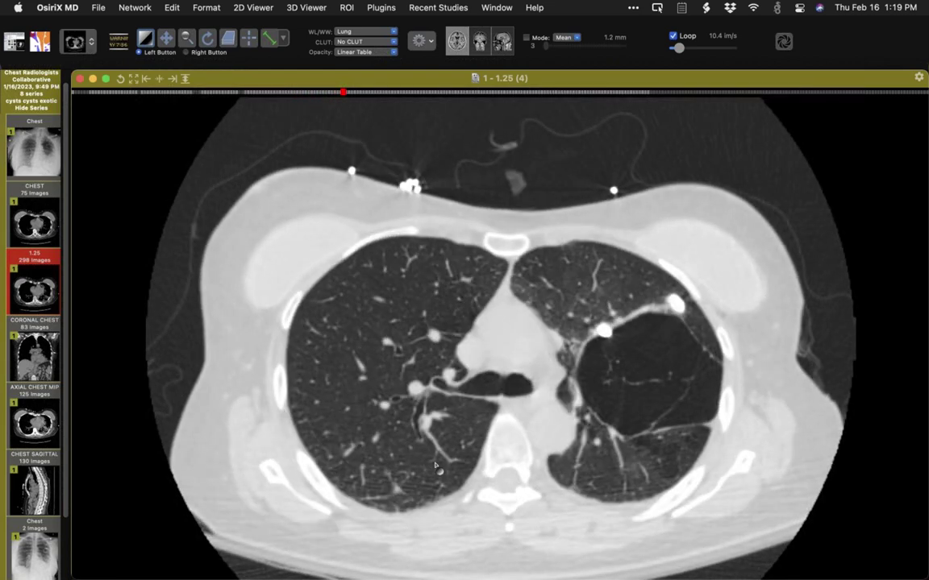
scroll(434, 473, "down", 4)
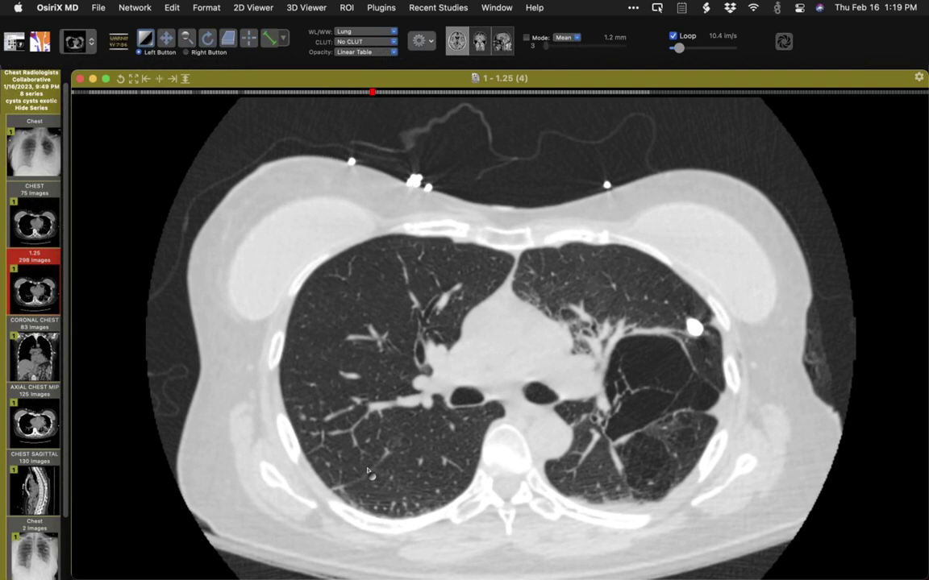
scroll(342, 429, "down", 6)
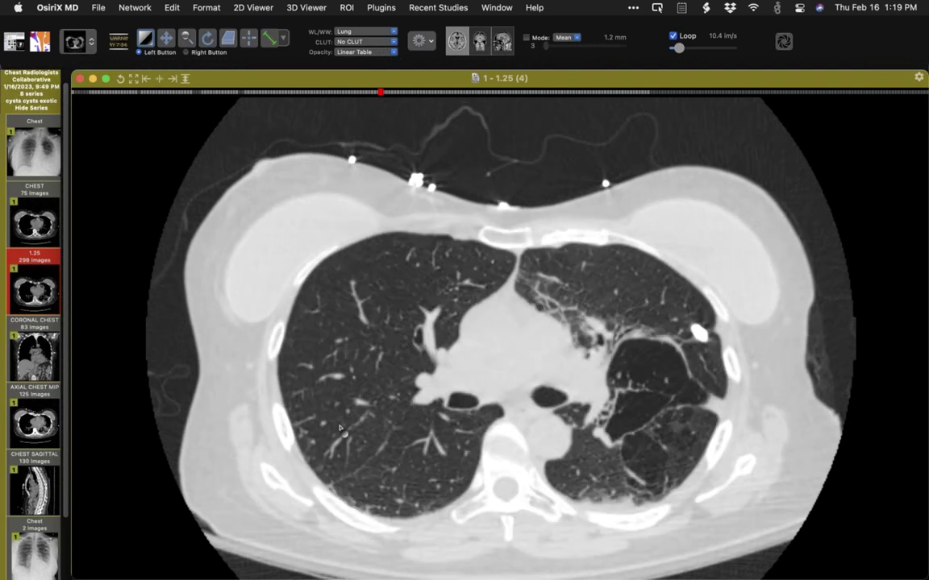
Compare the left lung air space between carina and hila again, following the left lung down to the mid-heart level
scroll(345, 423, "up", 16)
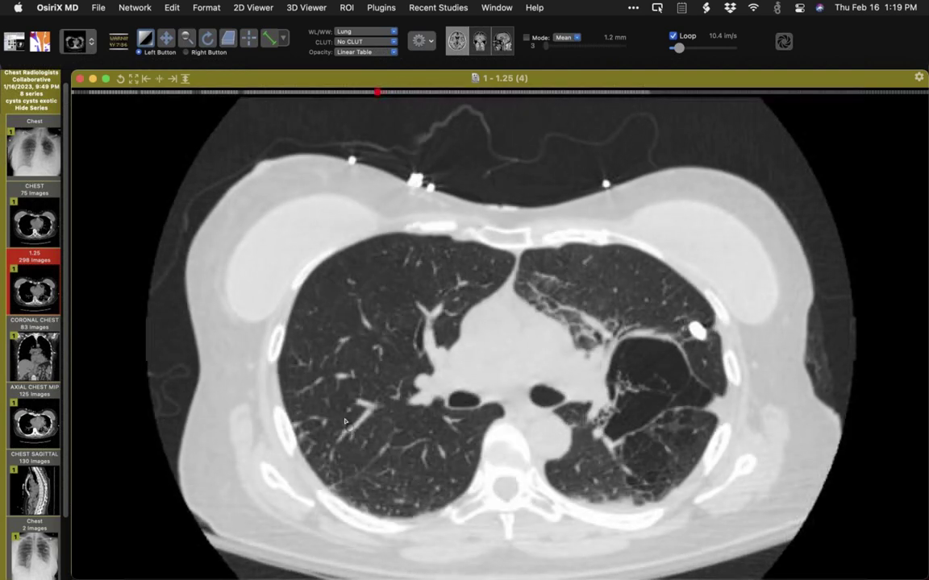
scroll(349, 415, "up", 12)
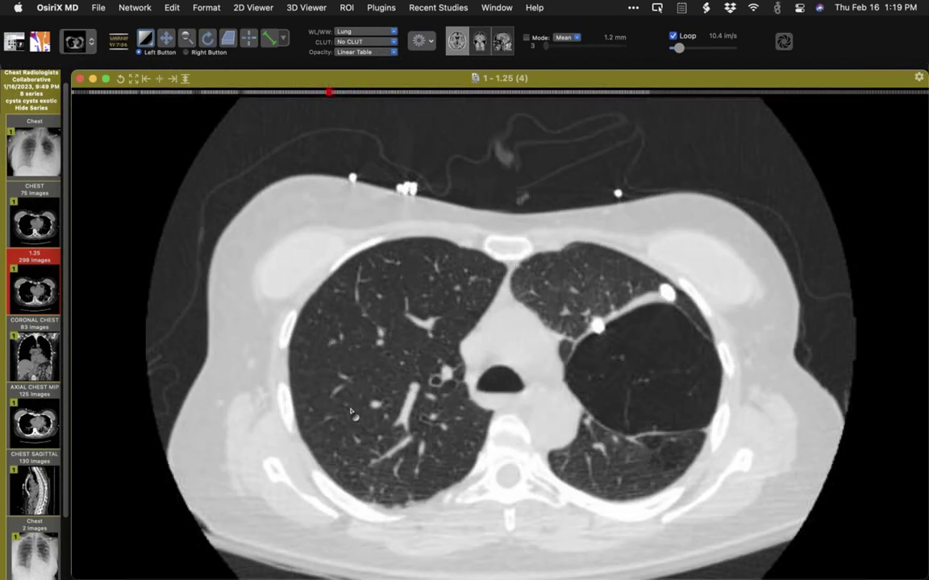
scroll(352, 415, "down", 9)
scroll(351, 415, "down", 12)
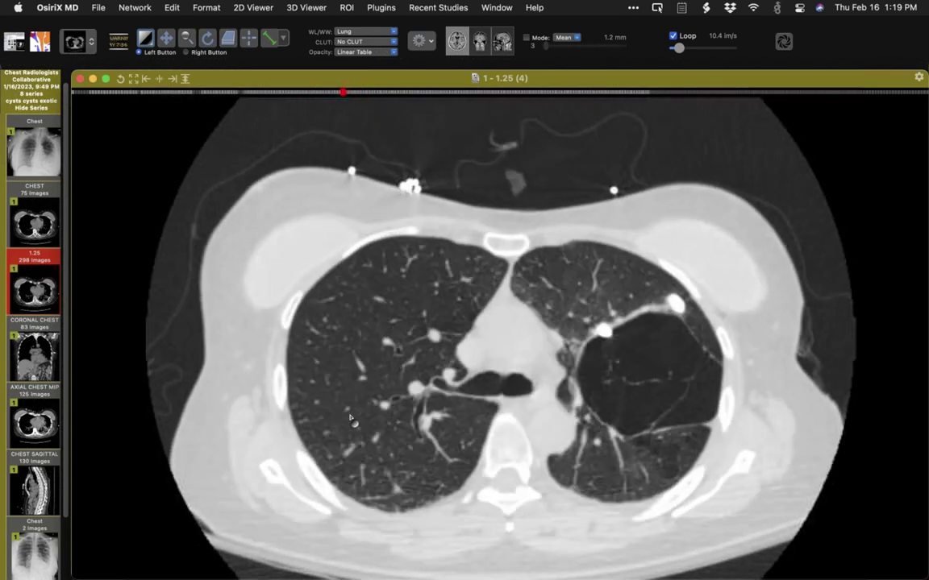
scroll(349, 427, "down", 17)
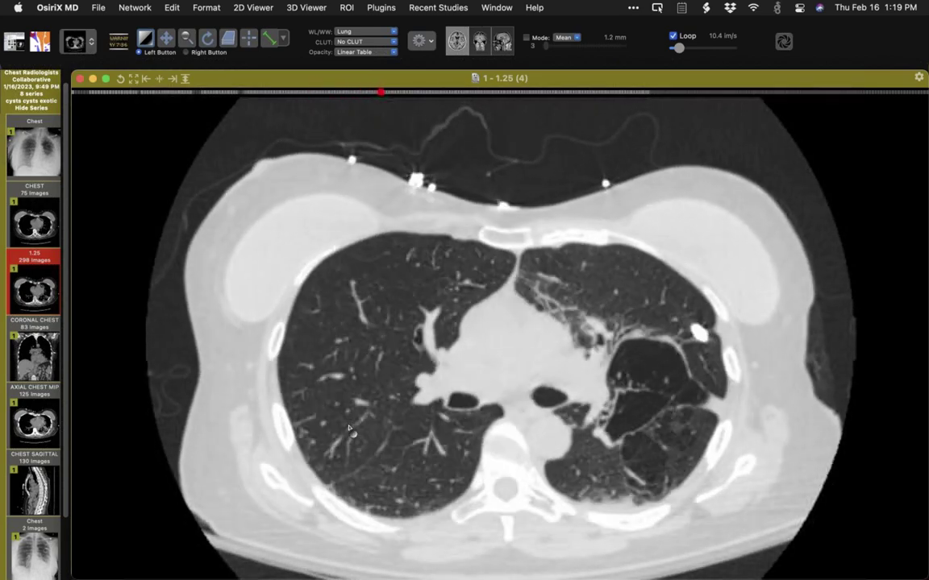
scroll(351, 440, "down", 3)
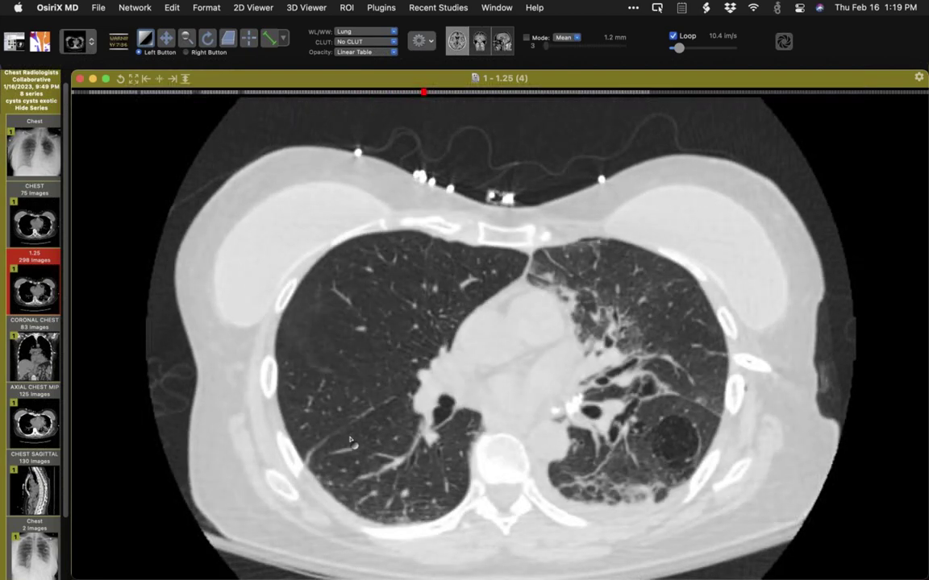
scroll(340, 441, "down", 20)
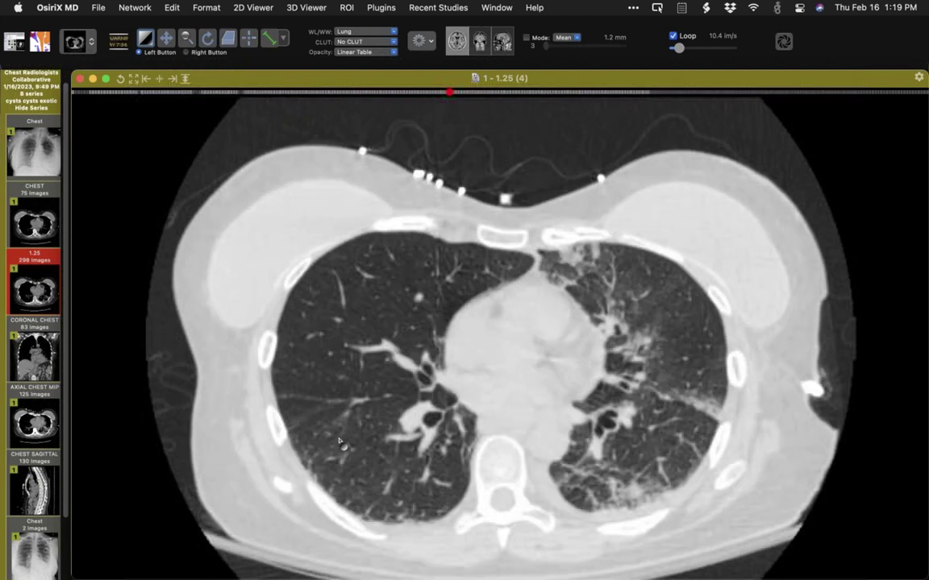
scroll(338, 449, "down", 4)
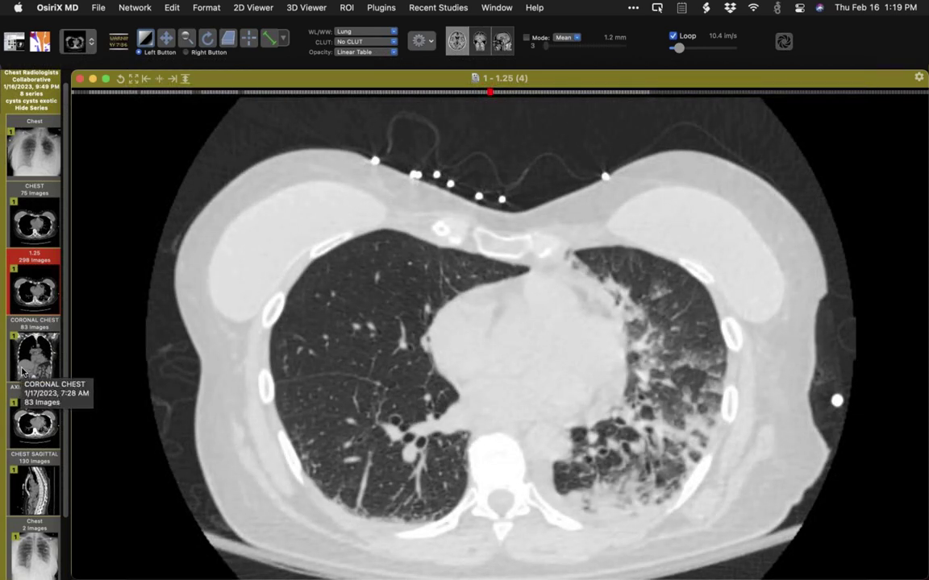
Open the Report PDF series of the case and display it with the B/W Inverse colour table
scroll(23, 370, "down", 4)
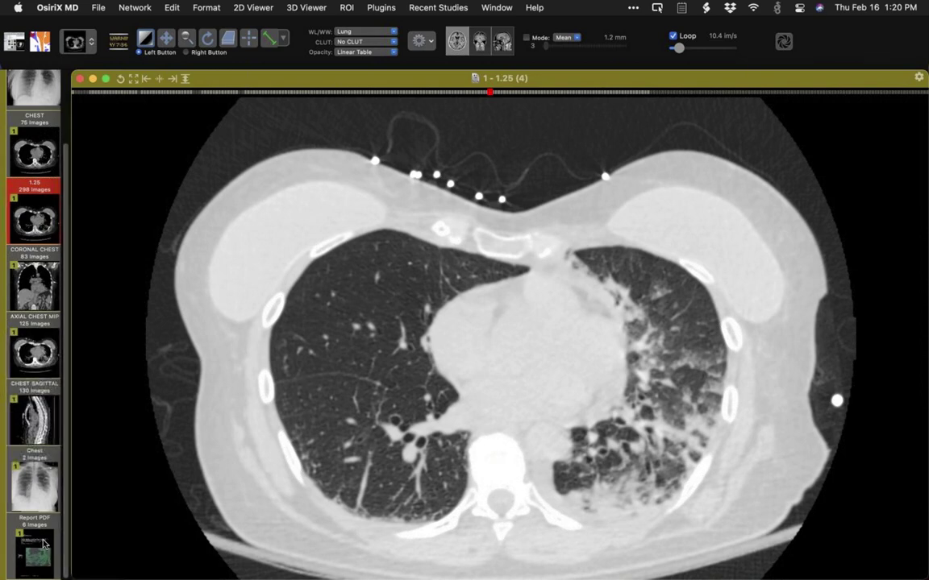
left_click_drag(51, 532, 286, 357)
left_click_drag(370, 315, 370, 316)
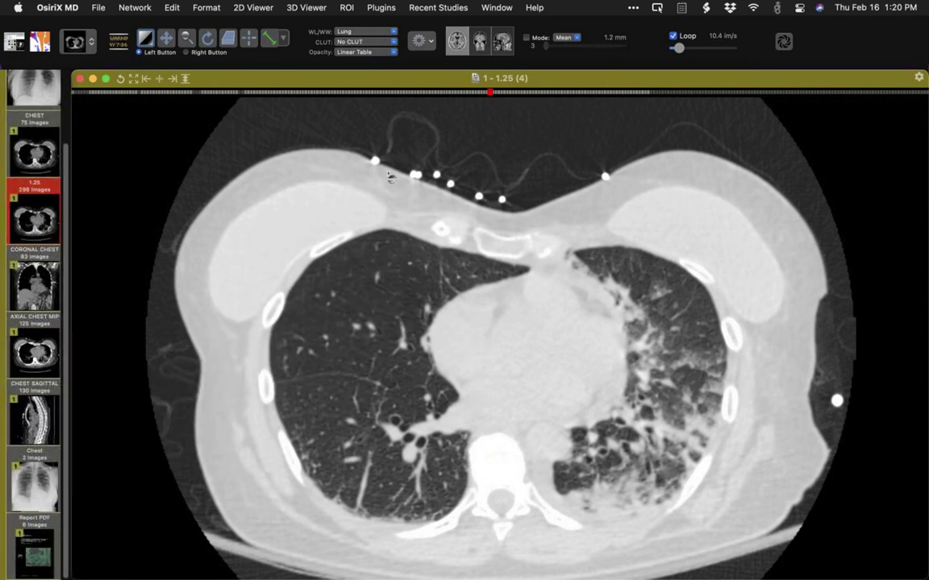
left_click(392, 42)
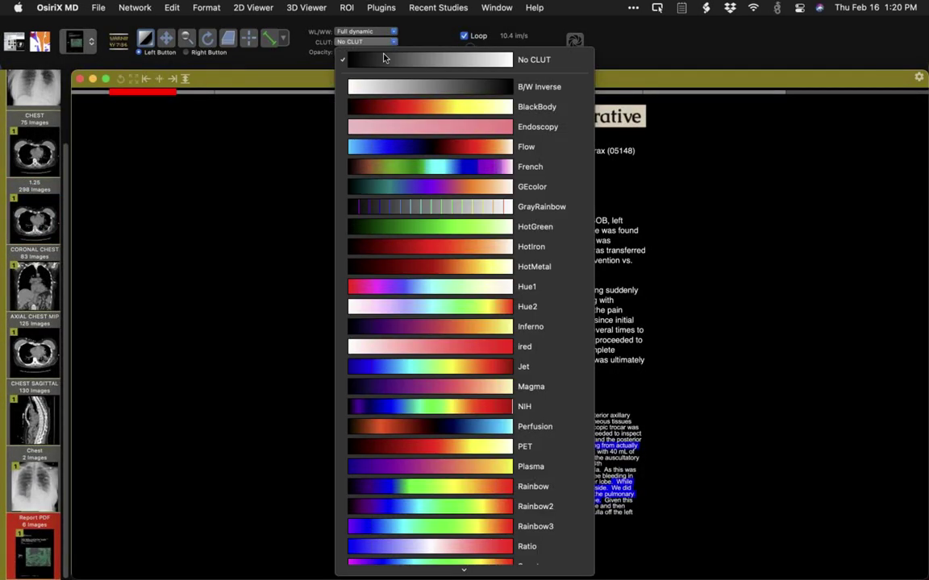
left_click(374, 87)
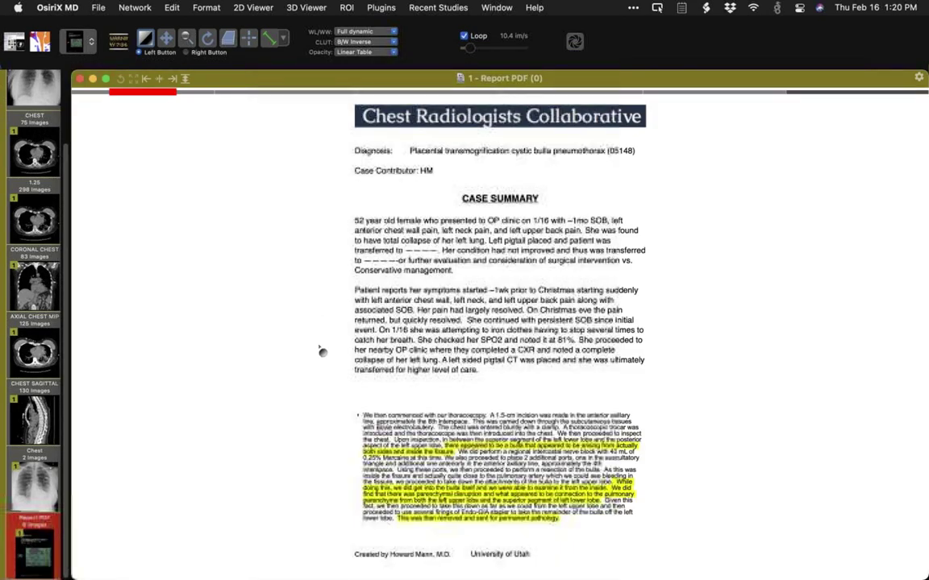
Read the report's case summary and pathology page, and enlarge the operative note on the first page
scroll(335, 344, "down", 2)
scroll(338, 346, "up", 2)
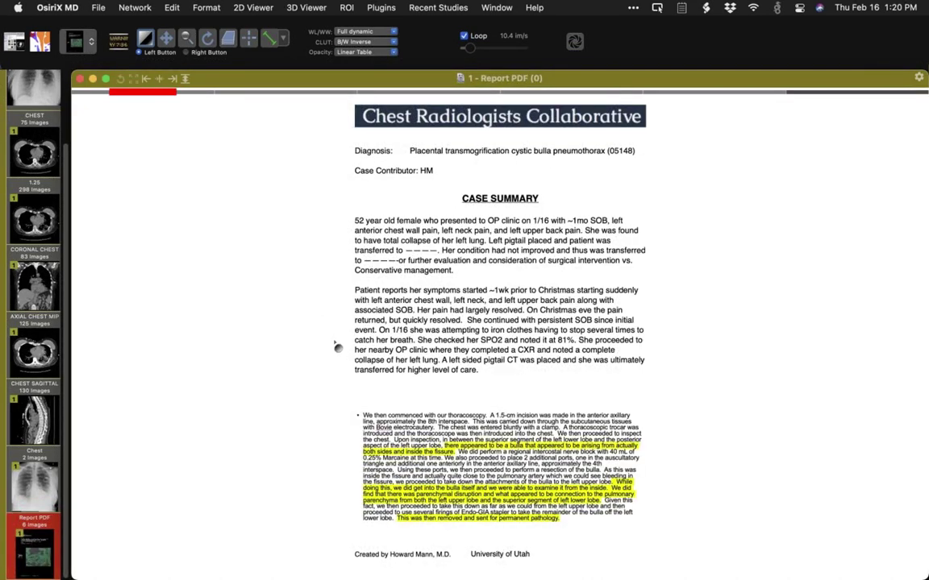
scroll(517, 277, "down", 2)
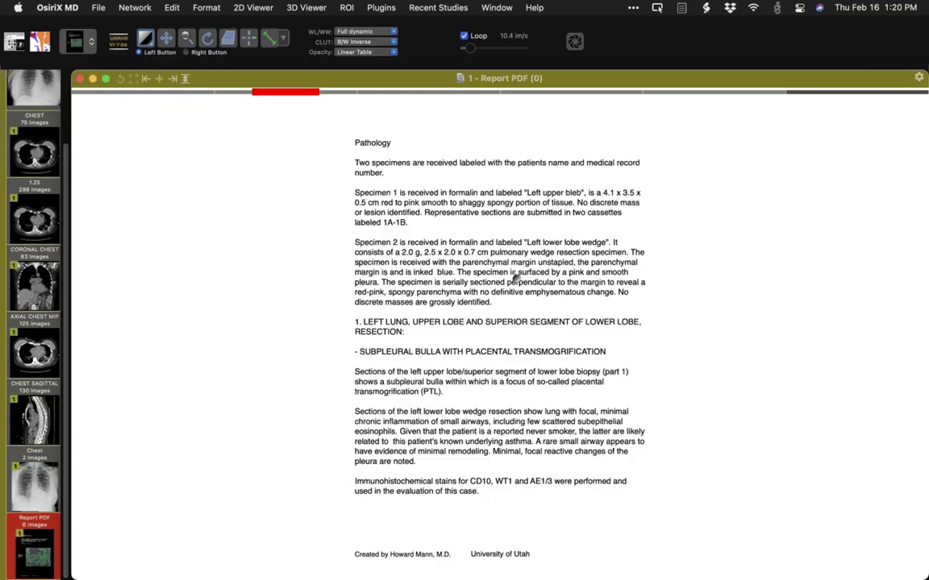
scroll(516, 276, "up", 2)
scroll(482, 347, "up", 3)
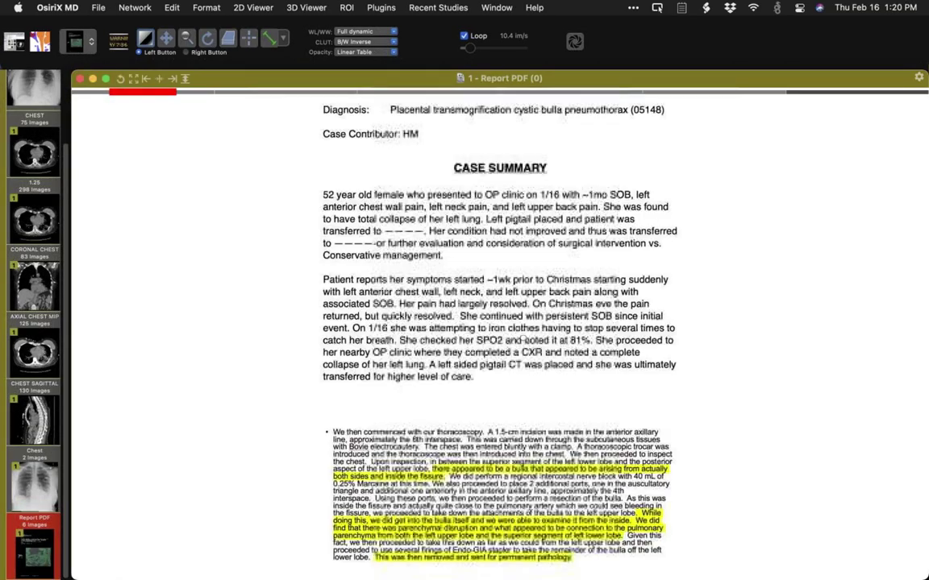
scroll(520, 284, "down", 5)
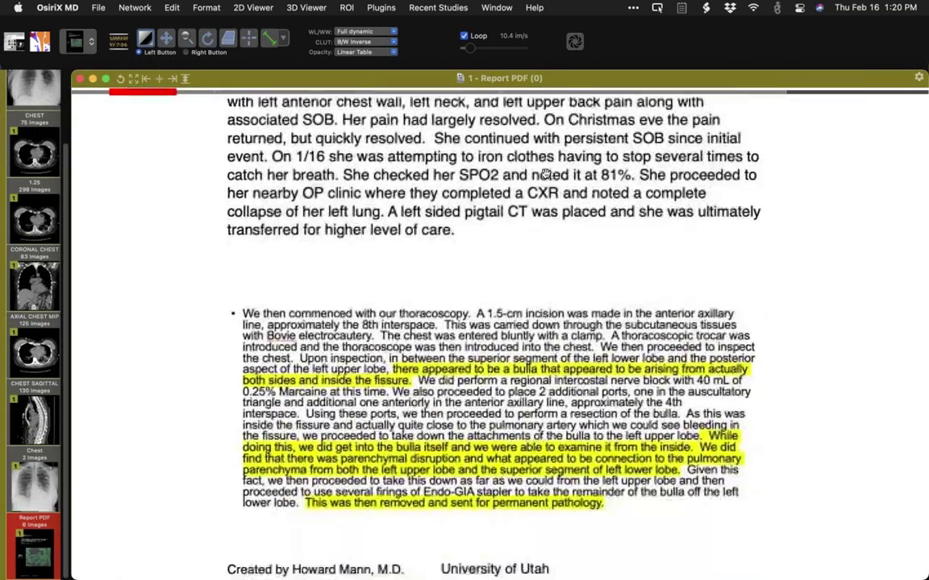
Read the highlighted passages of the operative note on the report's first page at enlarged size, and restore the page to a smaller size
scroll(401, 322, "up", 3)
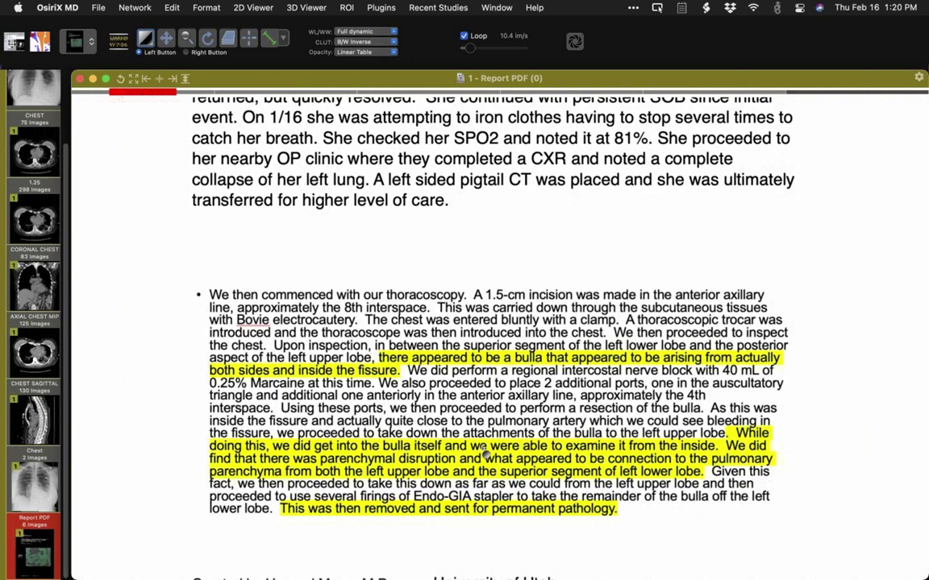
scroll(484, 453, "down", 1)
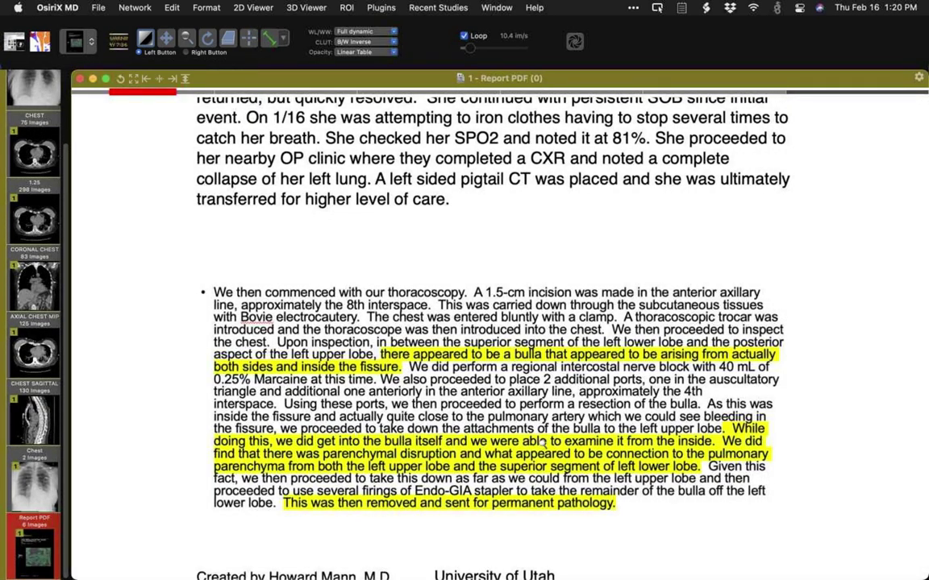
scroll(541, 443, "down", 5)
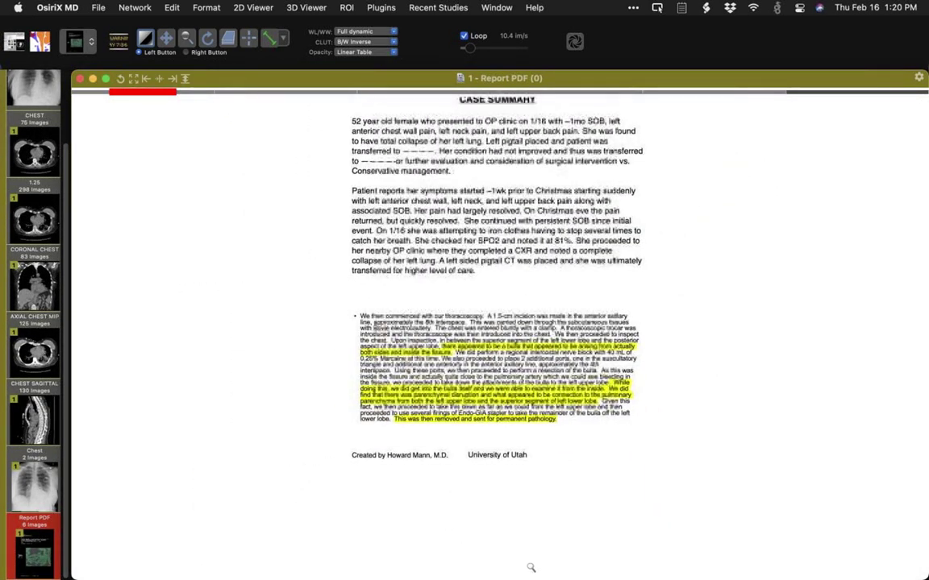
Read the report's pathology page at enlarged size, from the two specimen descriptions through the resection diagnosis to the immunohistochemical stains
scroll(555, 552, "down", 1)
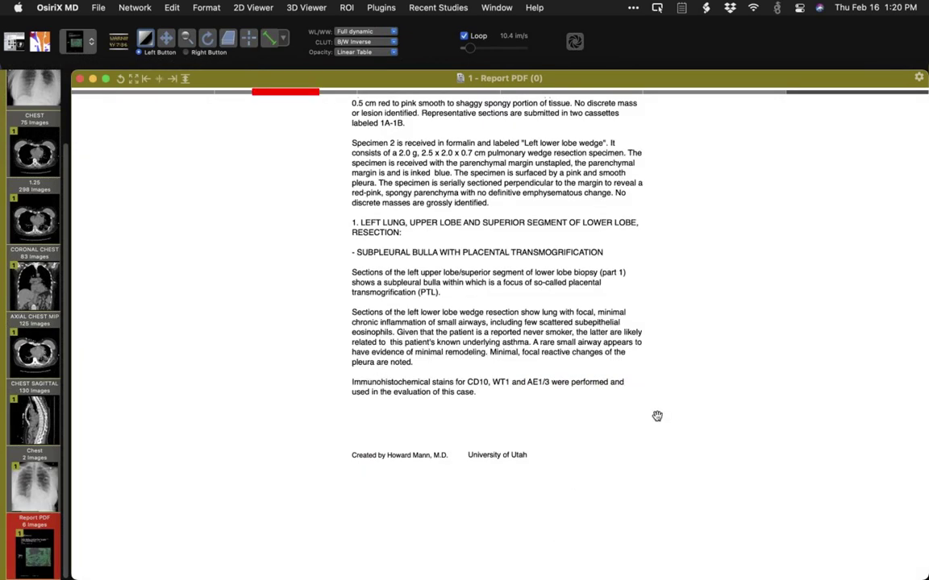
left_click_drag(654, 425, 665, 531)
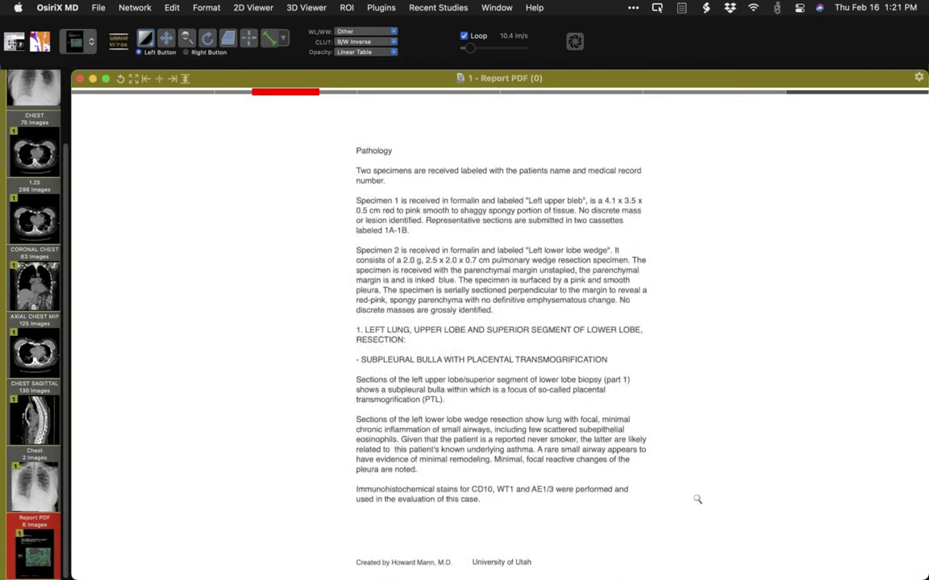
scroll(697, 499, "up", 5)
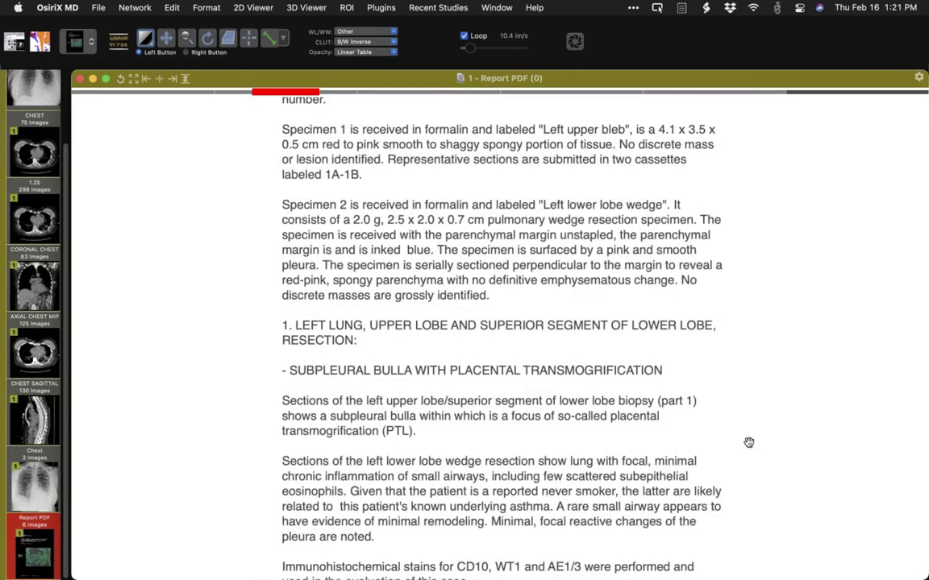
left_click_drag(749, 443, 765, 481)
scroll(762, 475, "up", 2)
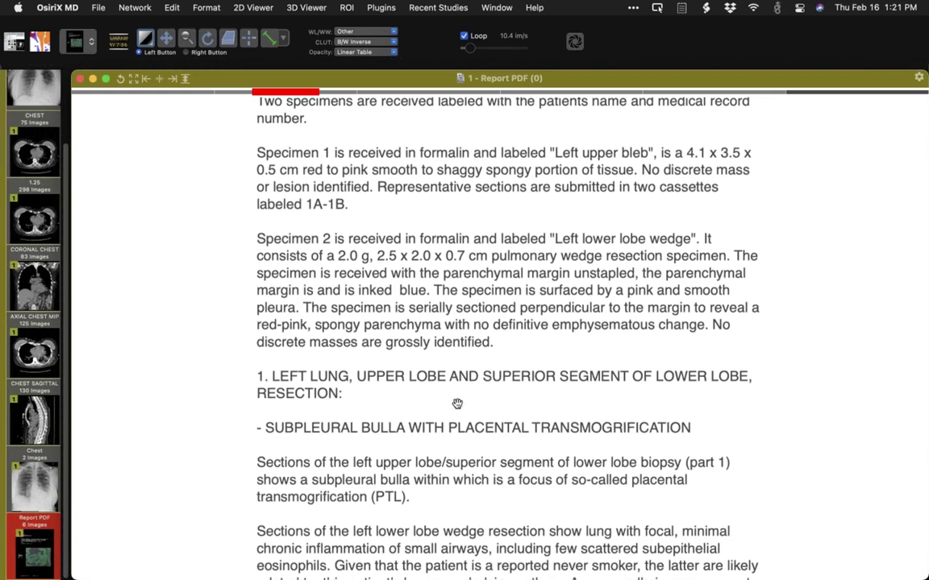
scroll(457, 403, "down", 5)
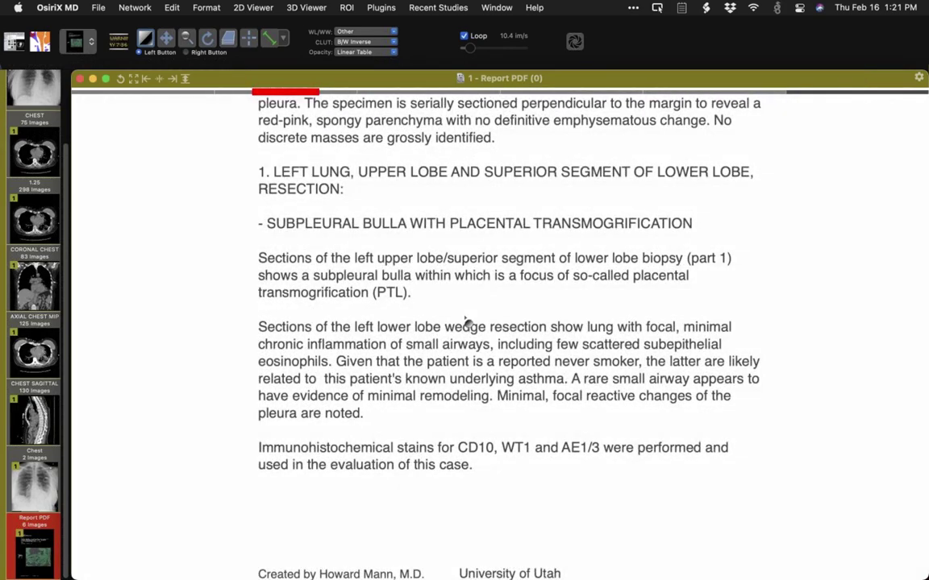
mouse_move(467, 327)
left_mouse_down()
mouse_move(463, 300)
mouse_move(467, 308)
left_mouse_up()
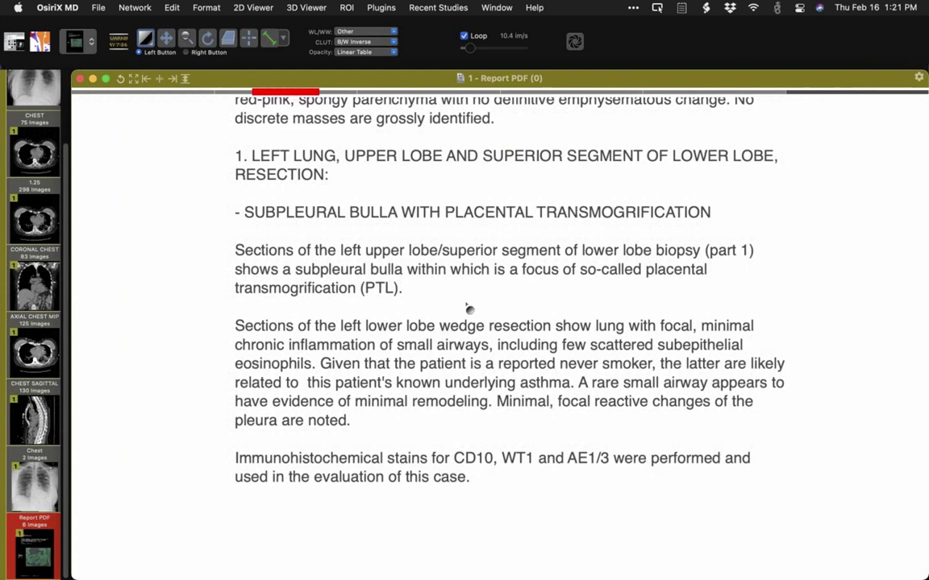
View the report's H&E histology image of the collapsed bulla and enlarge the low-power 4X image of the papillary structures
scroll(467, 309, "down", 1)
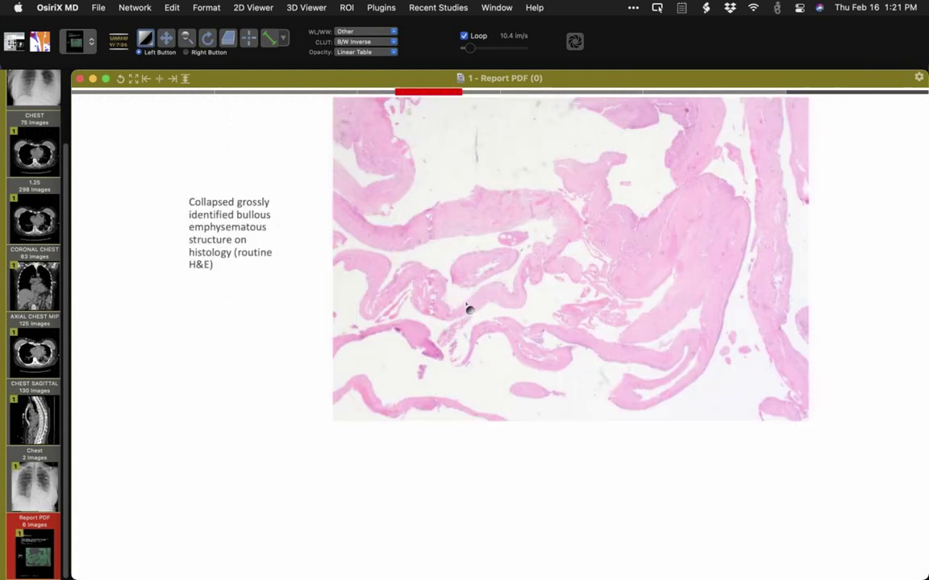
left_click_drag(490, 295, 548, 369)
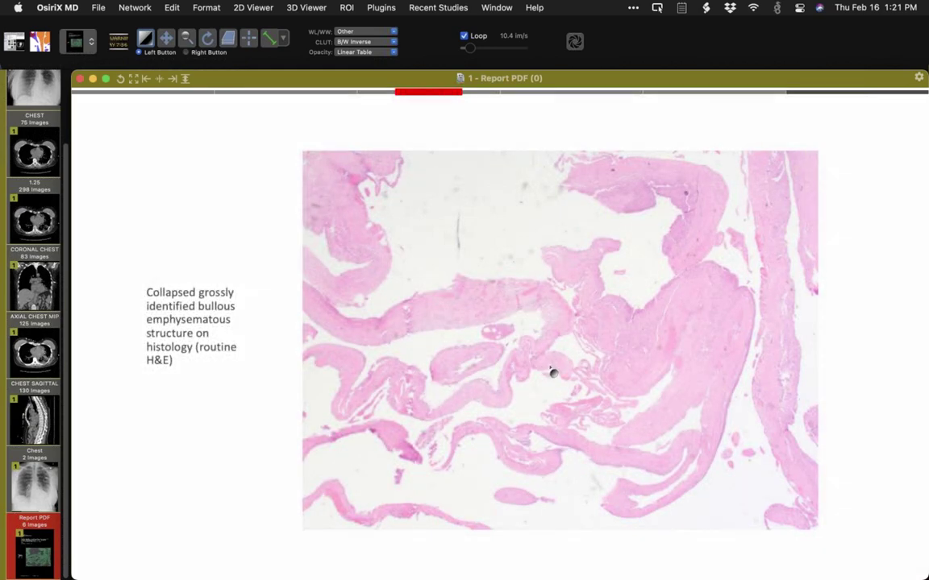
scroll(552, 372, "down", 1)
scroll(553, 372, "down", 1)
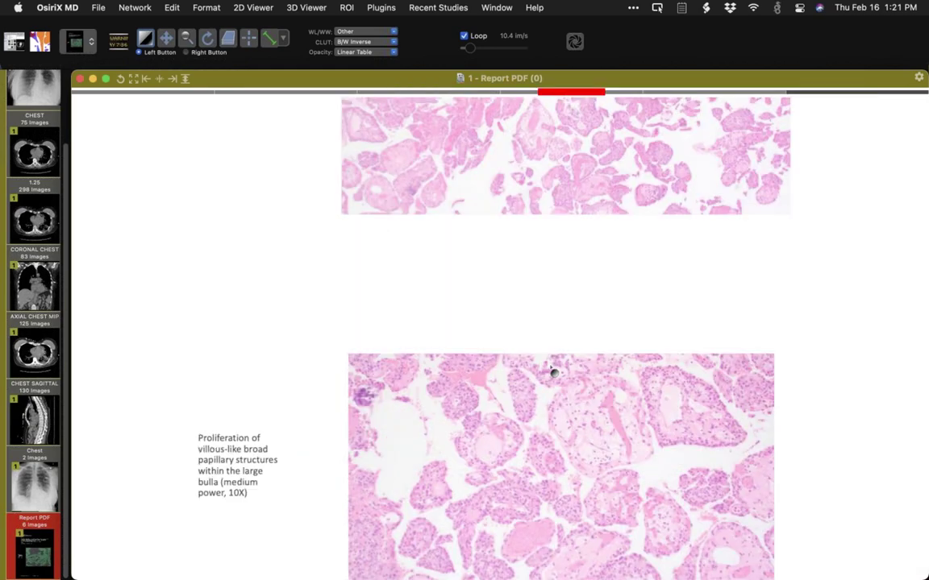
left_click_drag(548, 375, 531, 578)
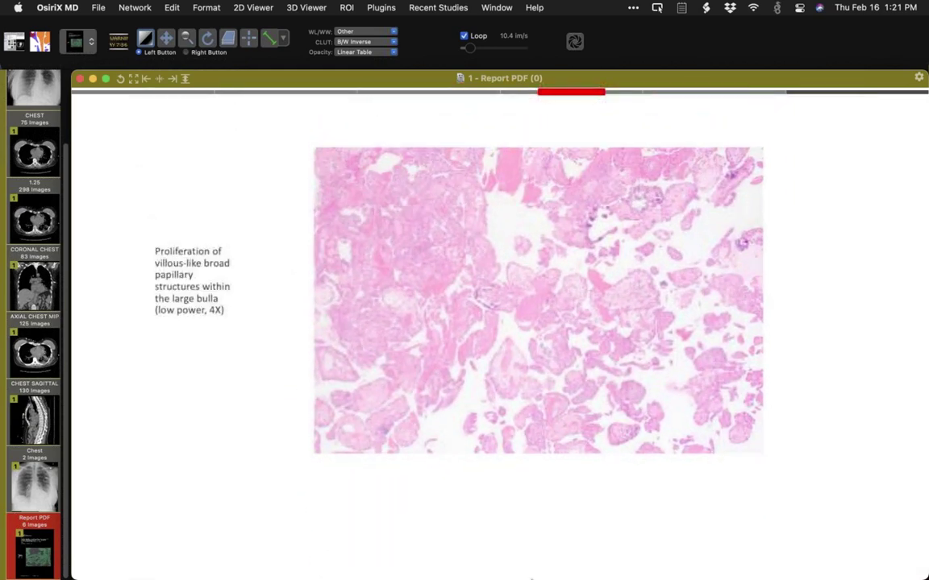
scroll(542, 572, "up", 3)
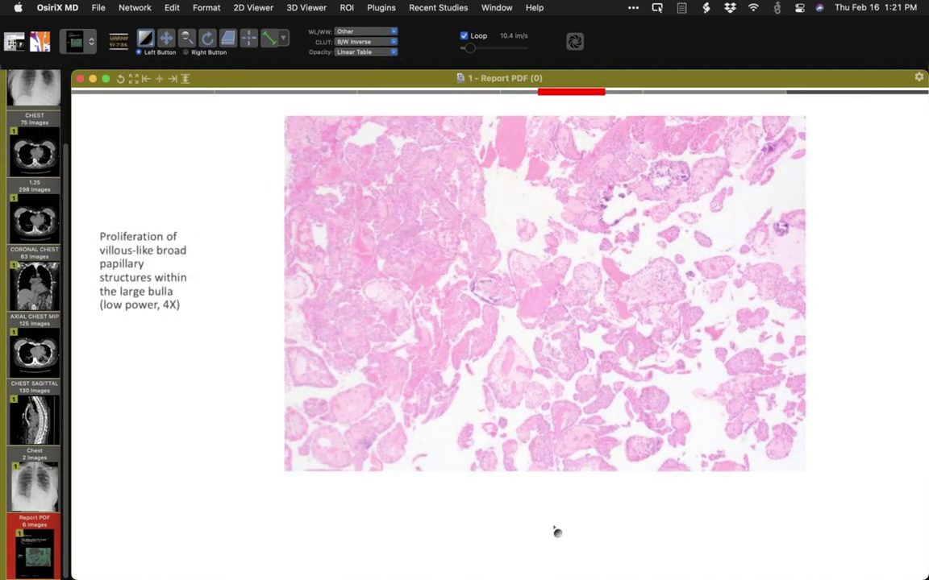
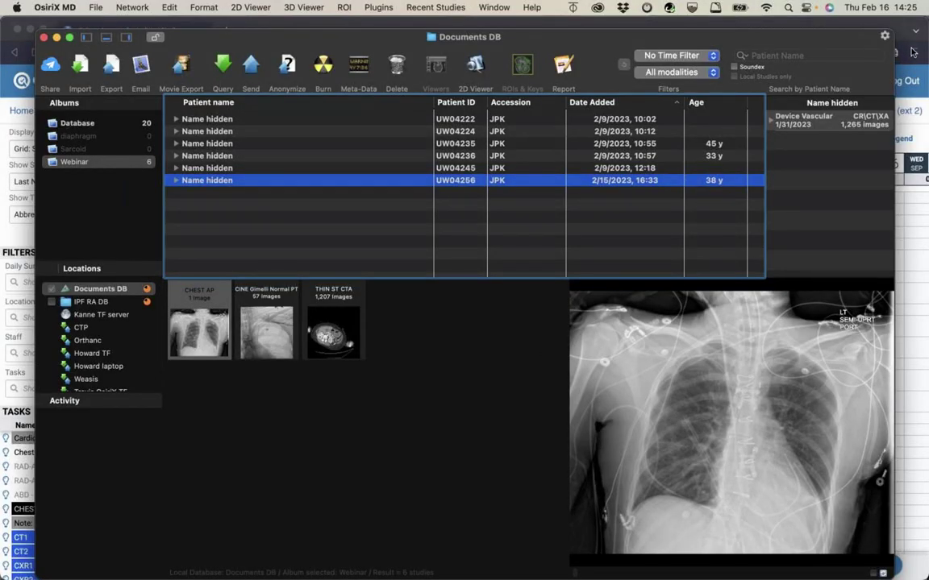
Open the CTA Pulmonary 1.00 Br40 S3 series of the Cardiac Congenital Dorv study and follow it from the neck to the aortic arch
left_click(201, 131)
double_click(252, 307)
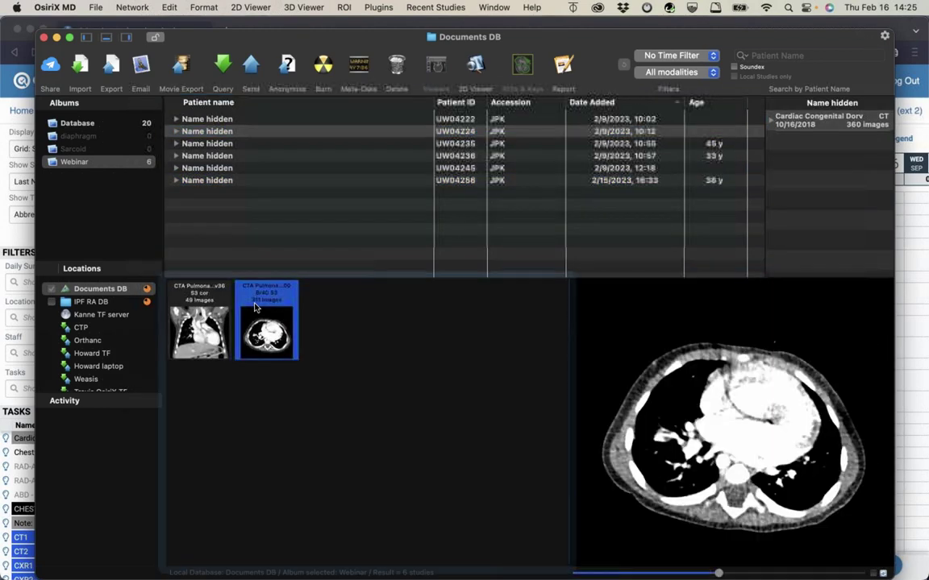
scroll(343, 348, "down", 15)
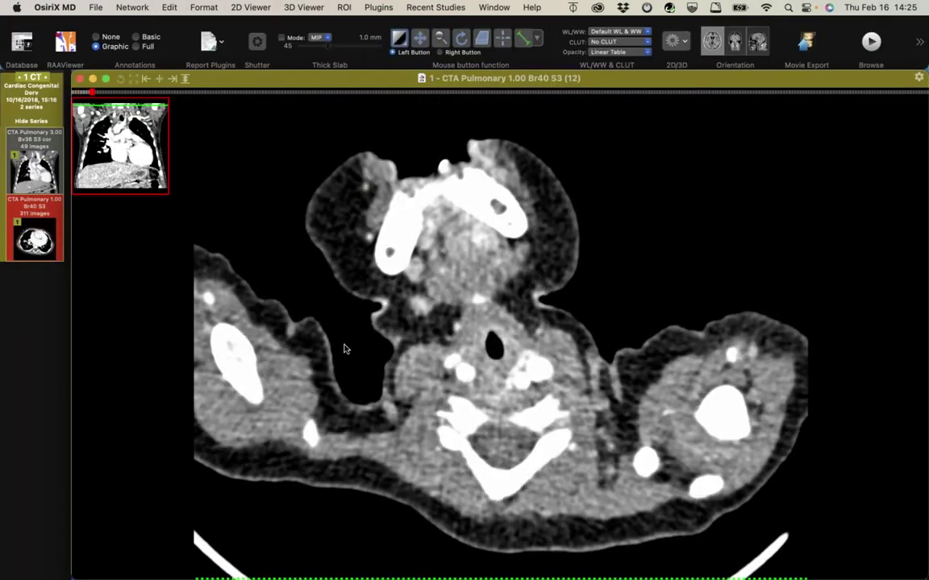
scroll(367, 342, "down", 10)
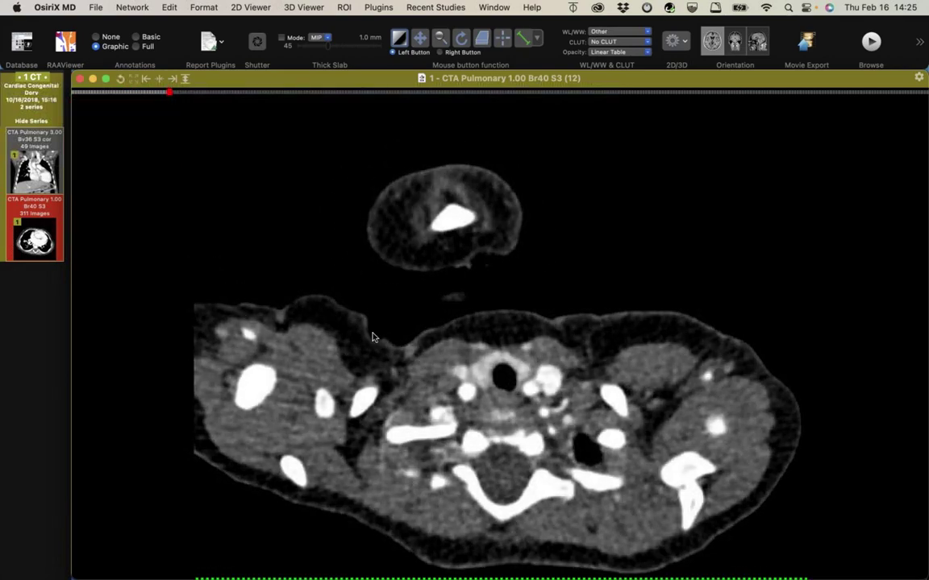
scroll(372, 337, "down", 10)
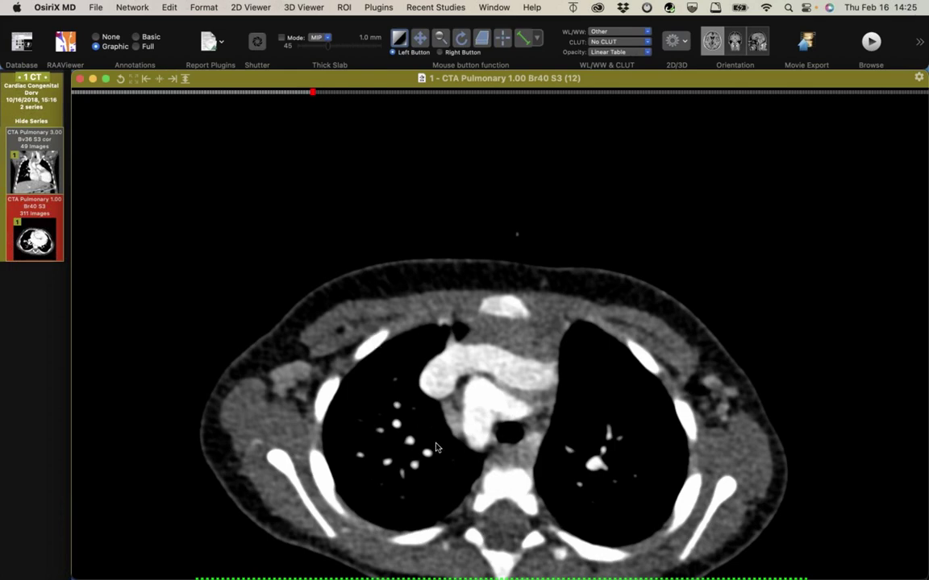
Compare the axial slices between the arch branch vessels and the aortic arch, following the vessels around the trachea
scroll(435, 447, "down", 5)
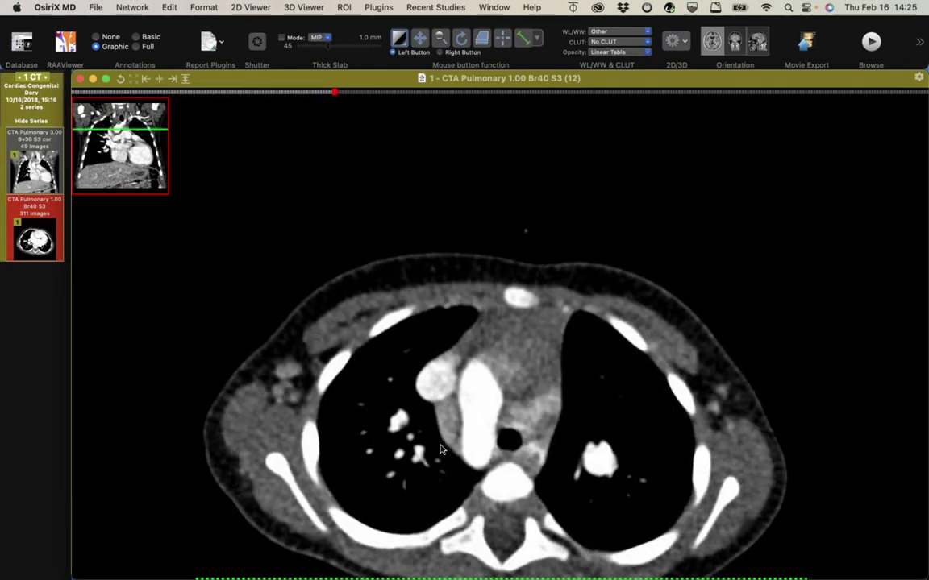
scroll(441, 449, "up", 5)
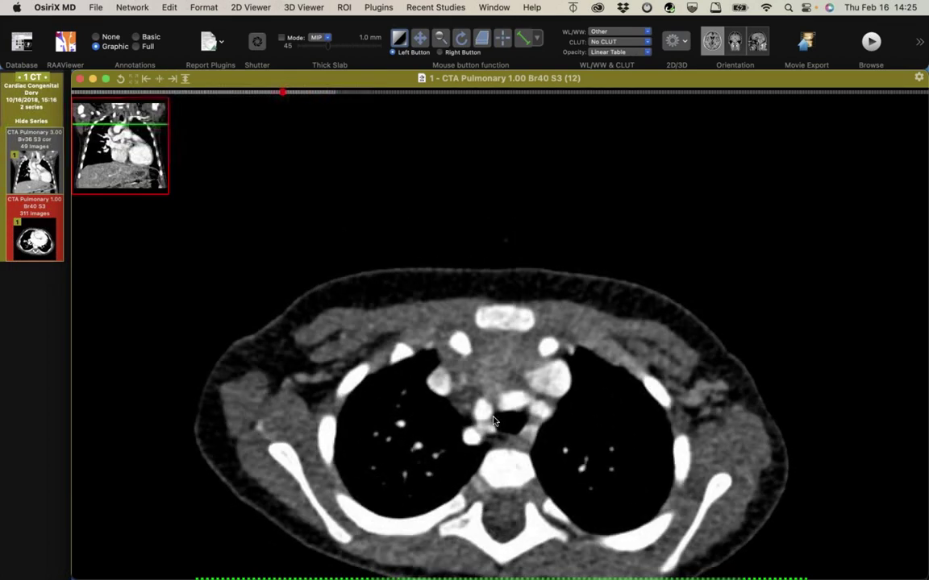
scroll(494, 420, "down", 3)
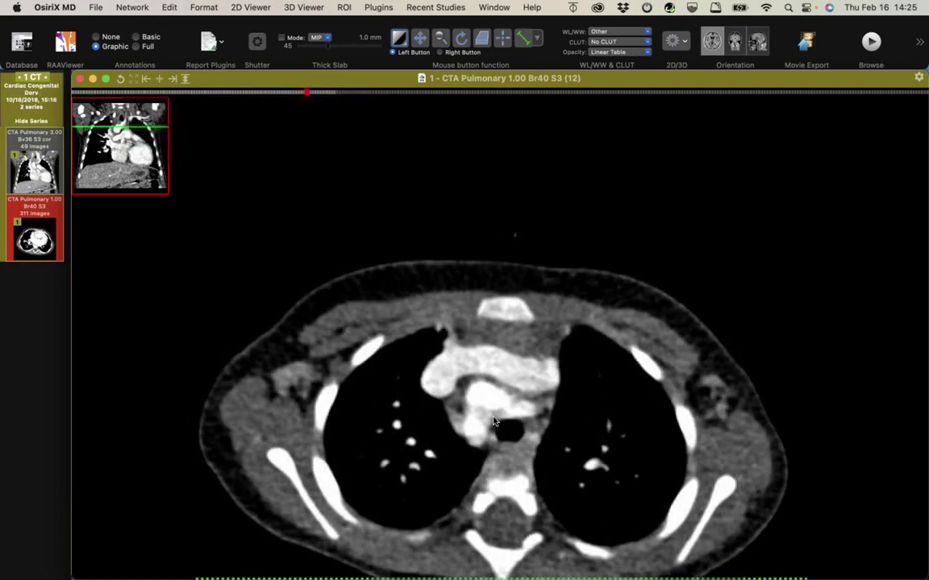
scroll(494, 420, "down", 3)
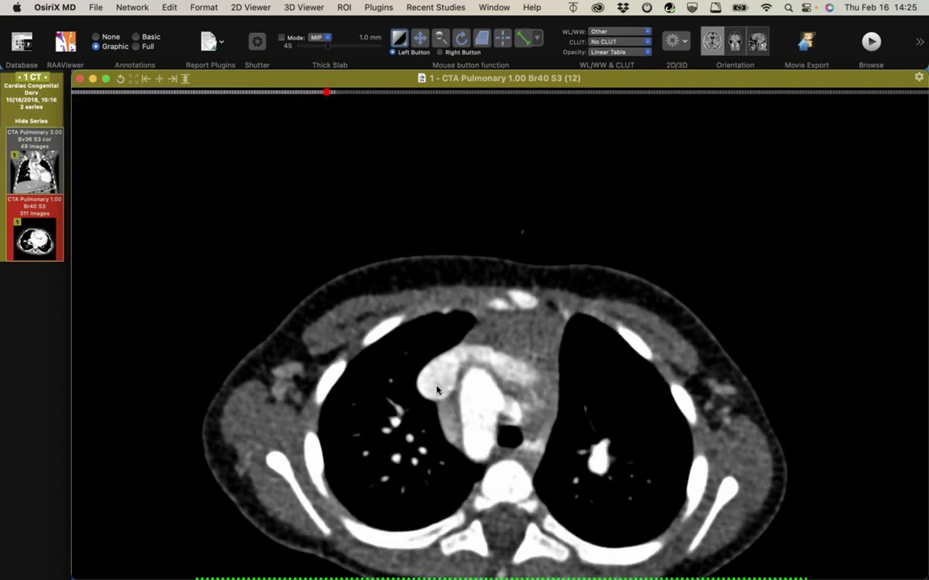
Examine the axial CTA slices between the aortic arch and the pulmonary artery bifurcation, going back and forth over the great vessels
scroll(459, 379, "up", 1)
scroll(484, 369, "down", 4)
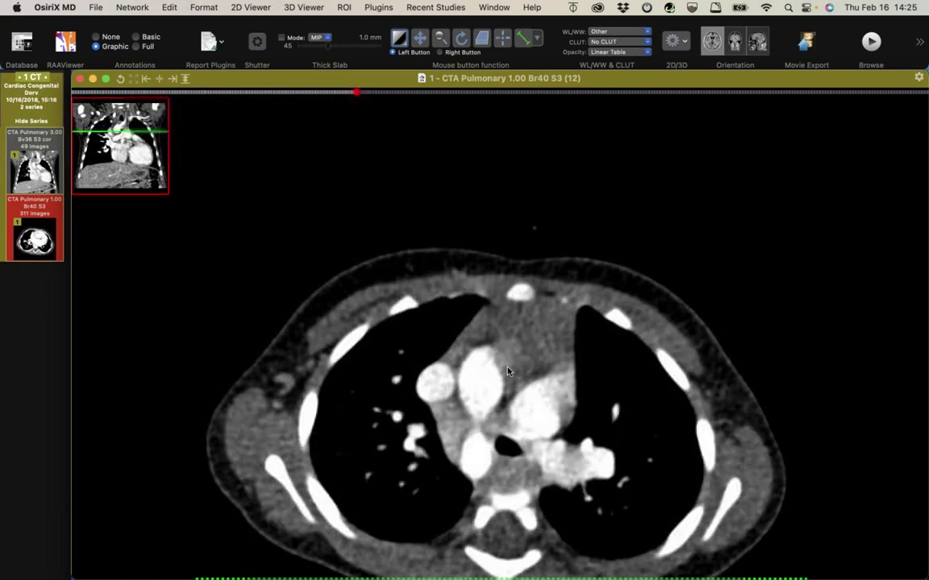
scroll(507, 370, "down", 4)
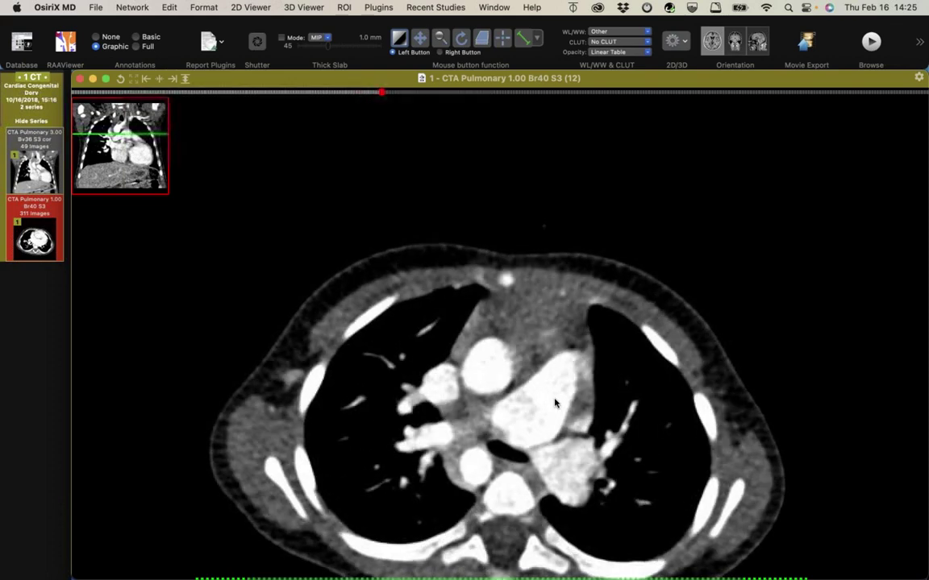
scroll(554, 403, "up", 4)
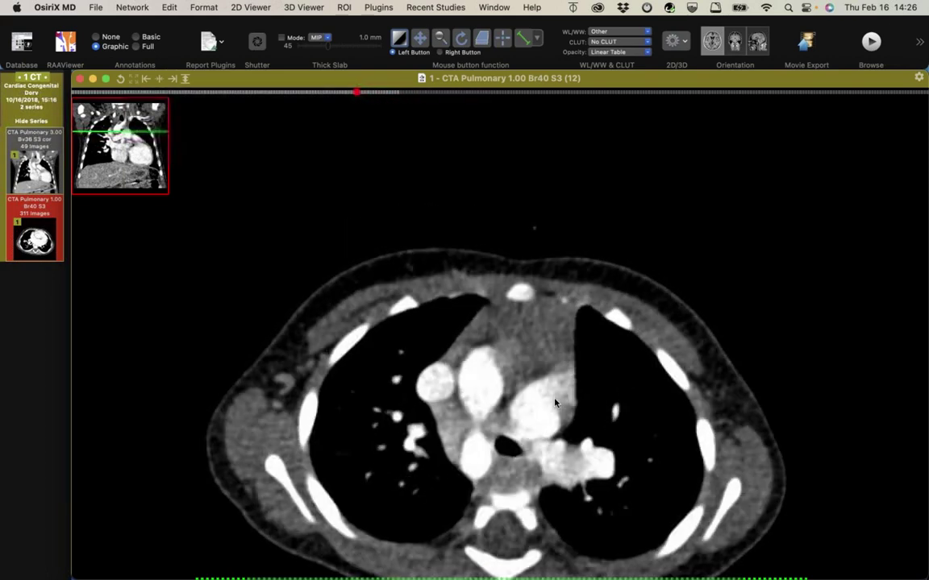
scroll(555, 403, "down", 3)
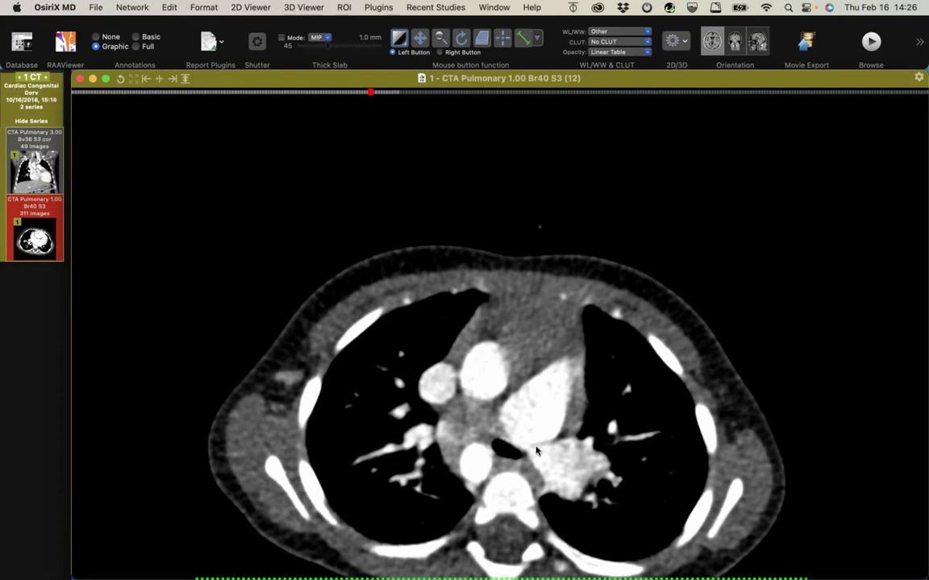
scroll(536, 450, "down", 3)
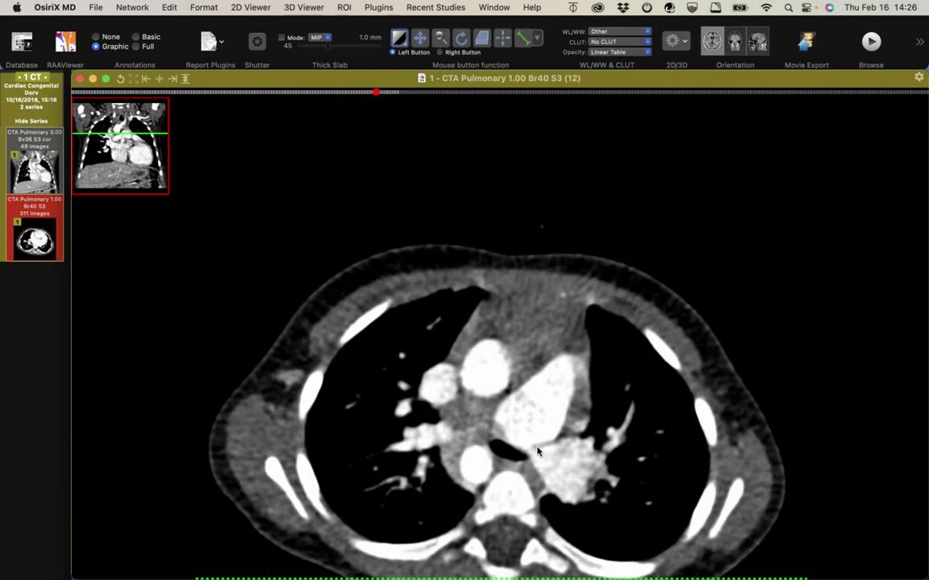
scroll(536, 458, "down", 4)
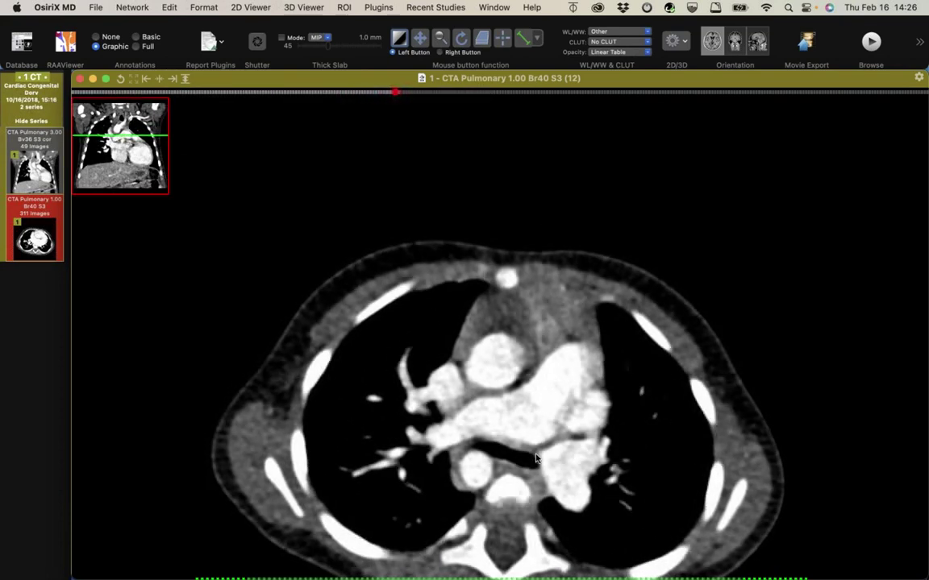
scroll(536, 458, "up", 10)
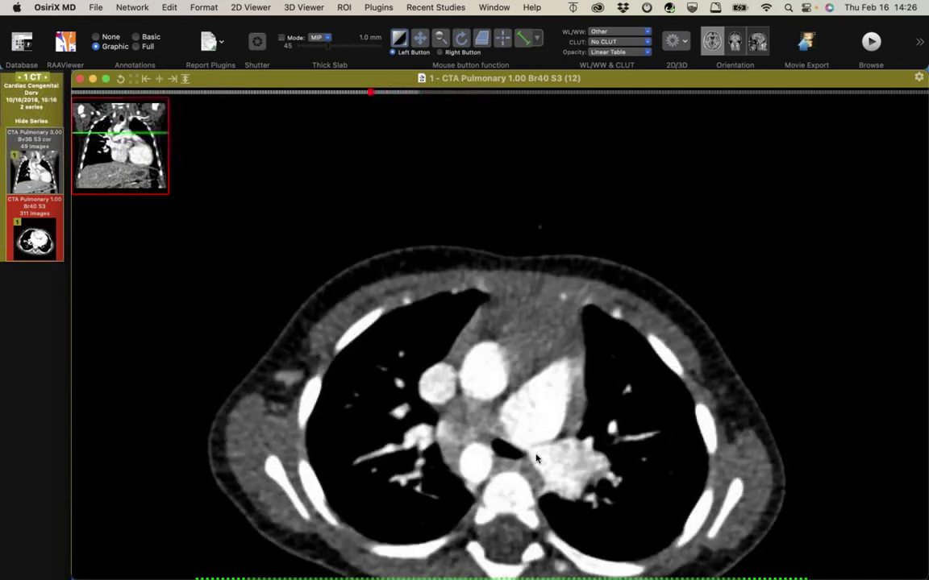
scroll(536, 457, "up", 5)
scroll(536, 458, "down", 6)
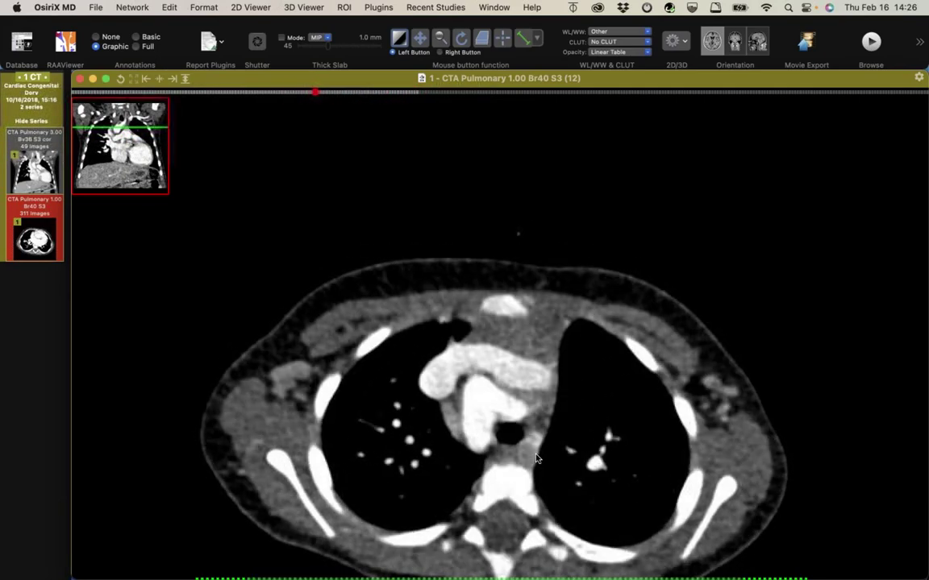
Follow the aorta and main pulmonary artery from the arch level down to the ventricular outflow tracts in the axial slices
scroll(536, 458, "down", 10)
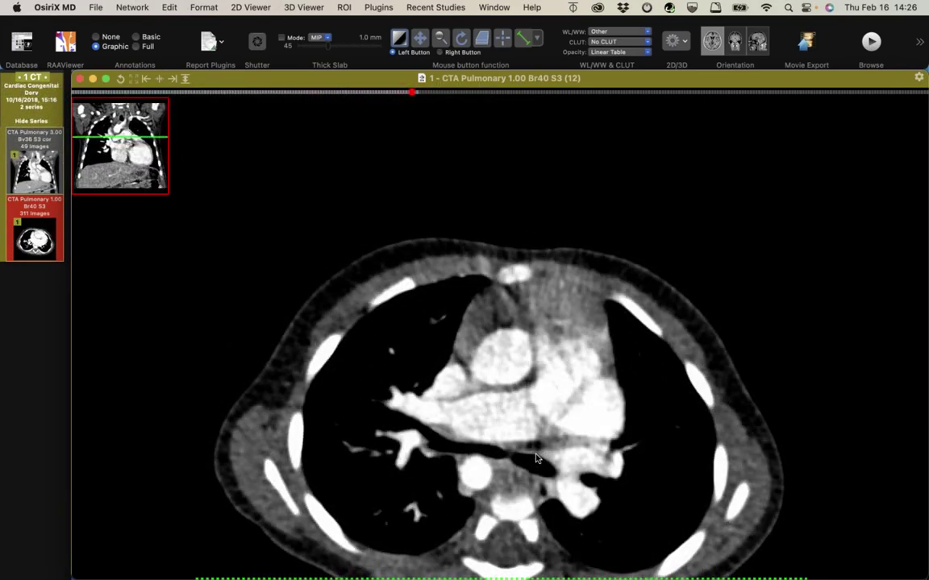
scroll(536, 458, "down", 7)
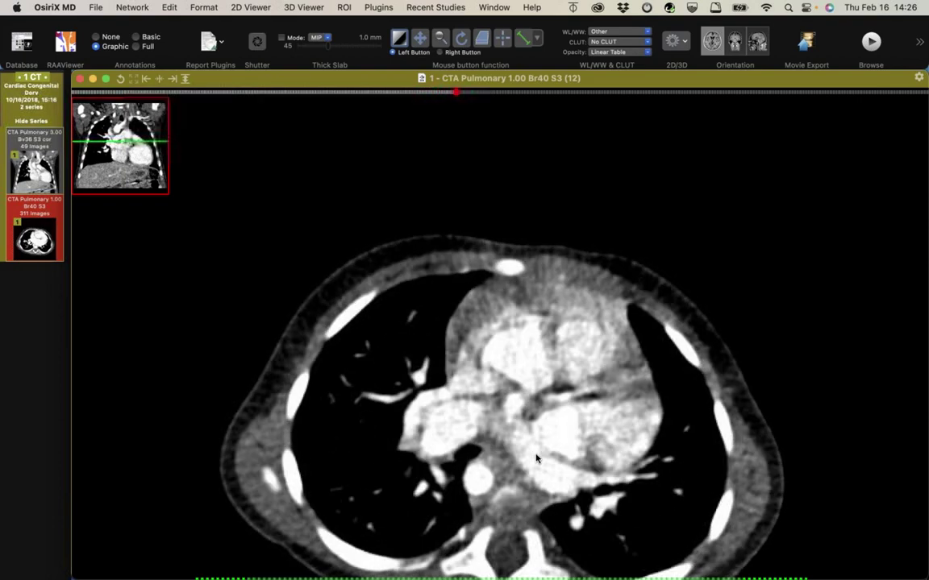
scroll(536, 458, "up", 13)
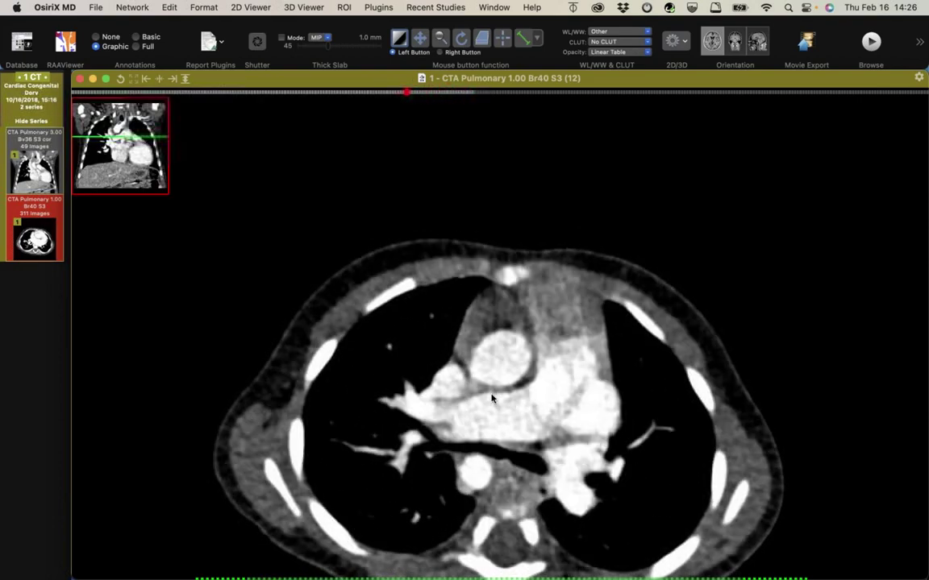
scroll(516, 366, "down", 14)
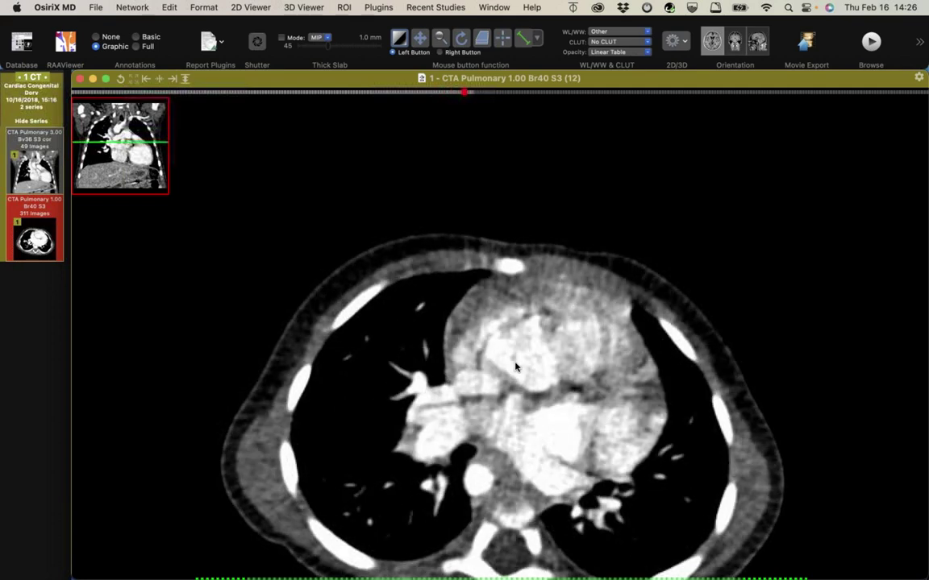
scroll(516, 366, "up", 4)
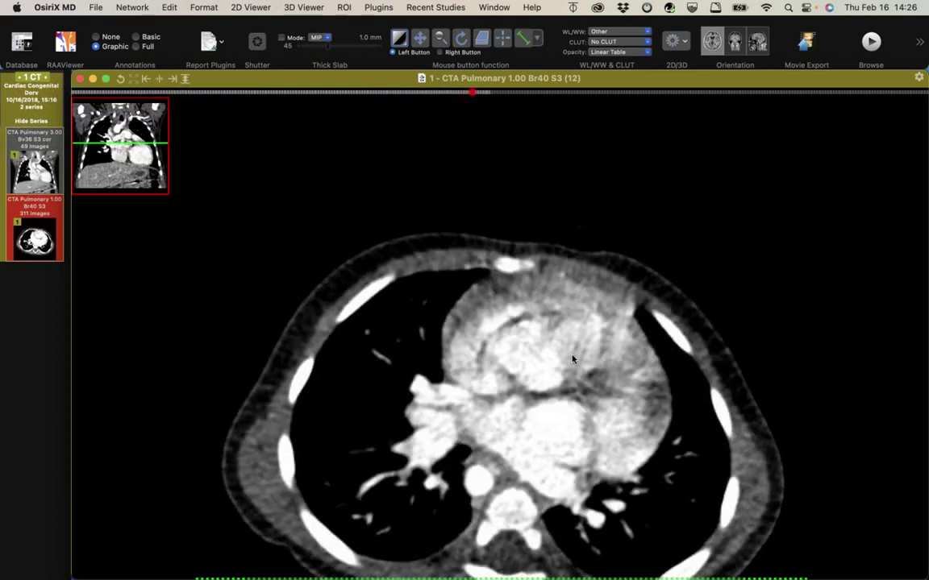
scroll(572, 359, "up", 9)
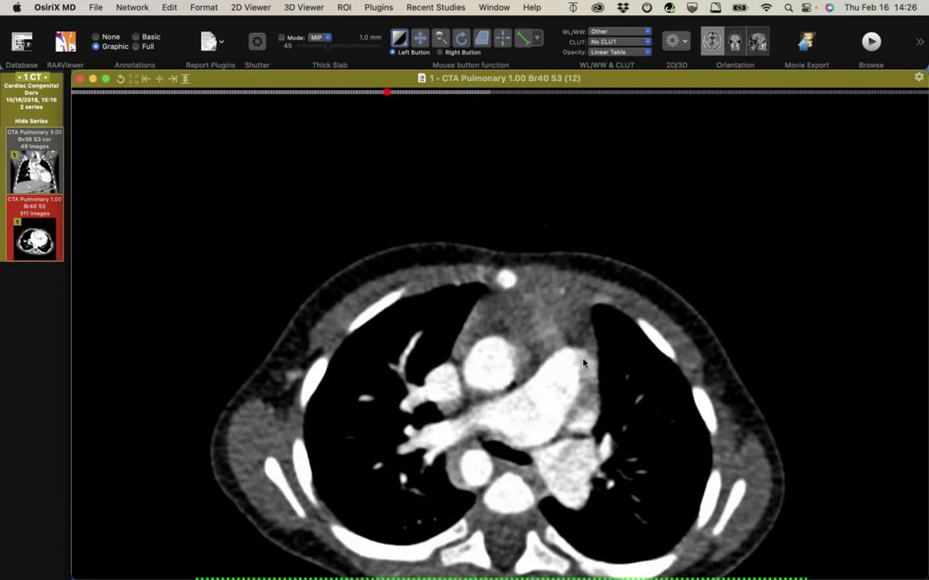
scroll(583, 362, "down", 12)
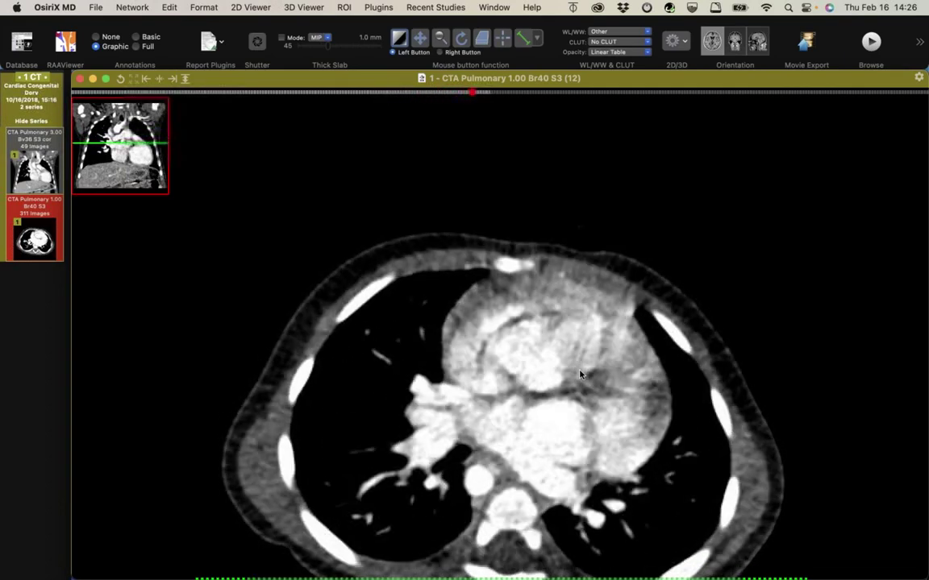
Examine the ventricles and septum down to the mid-heart slices and trace them back up to the pulmonary artery level
scroll(579, 374, "down", 9)
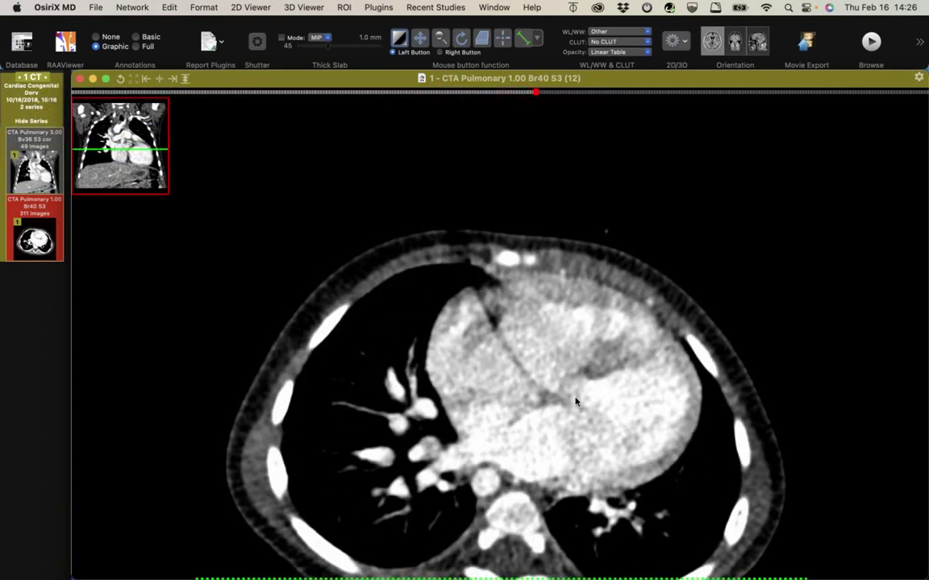
scroll(560, 385, "down", 3)
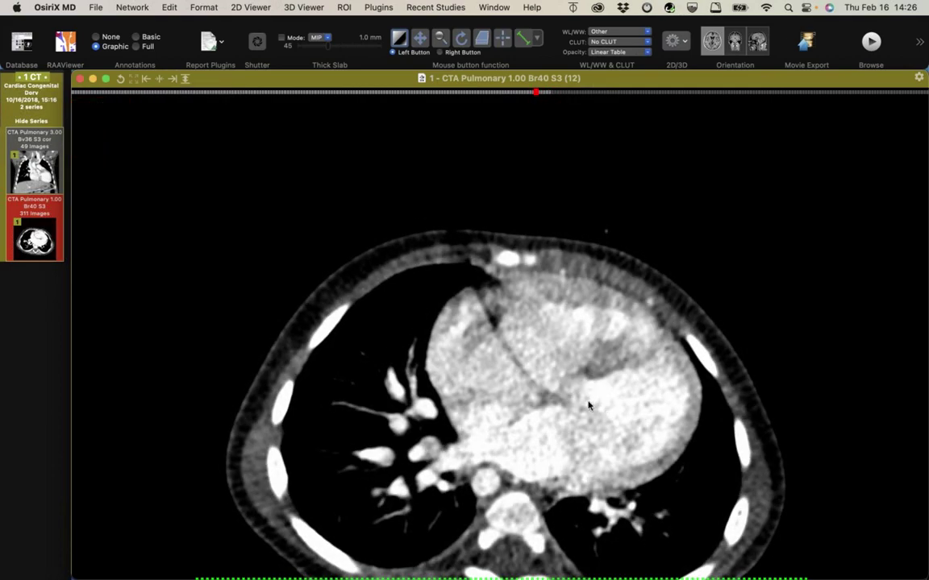
scroll(581, 401, "down", 4)
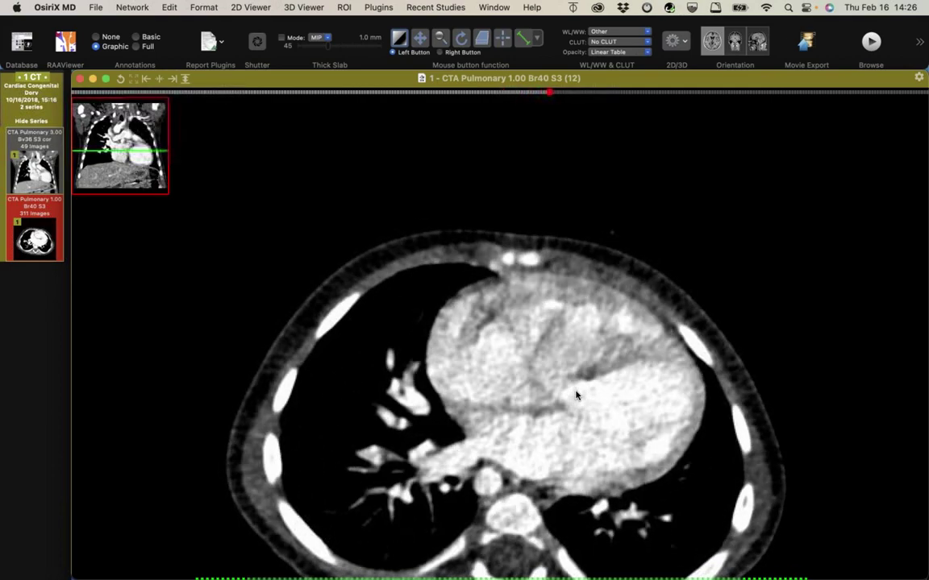
scroll(577, 395, "up", 10)
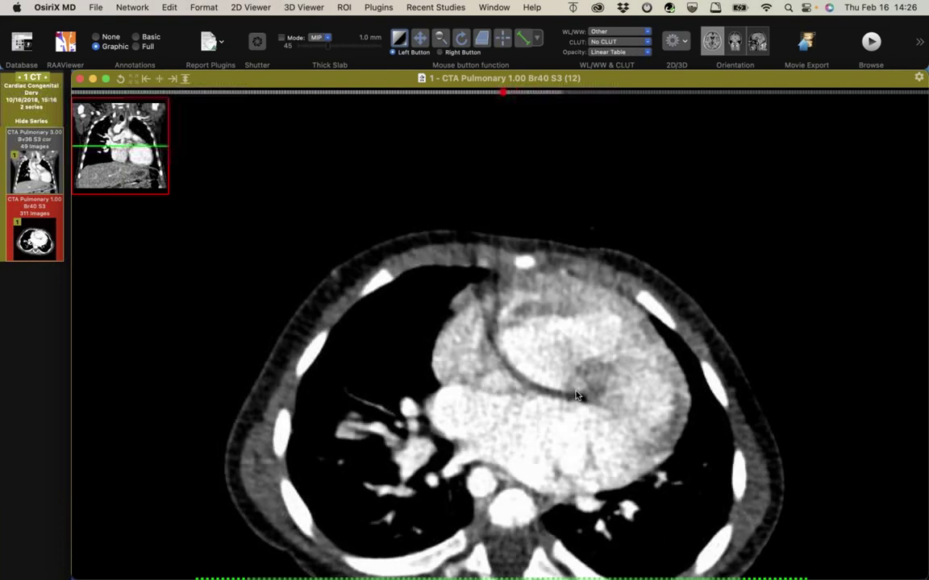
scroll(576, 395, "up", 8)
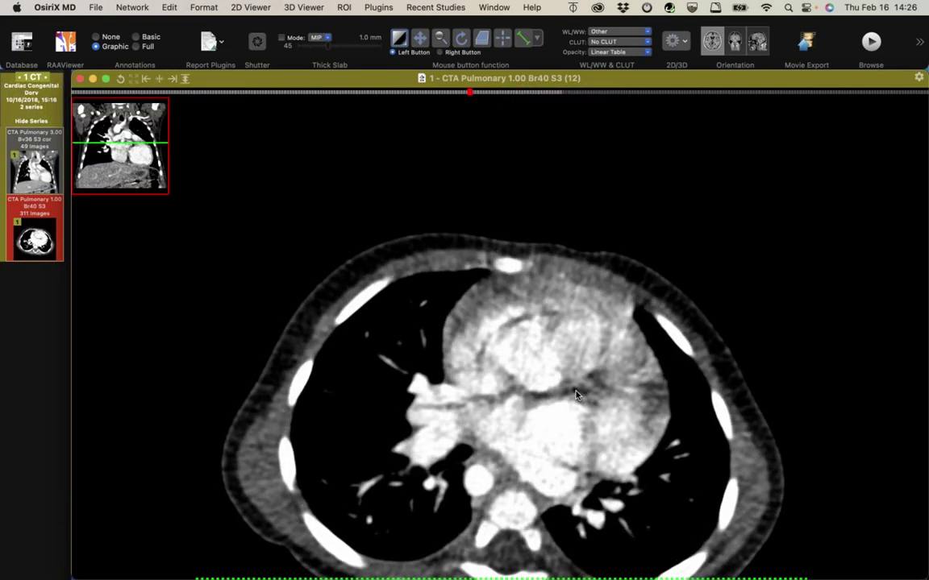
scroll(576, 395, "up", 8)
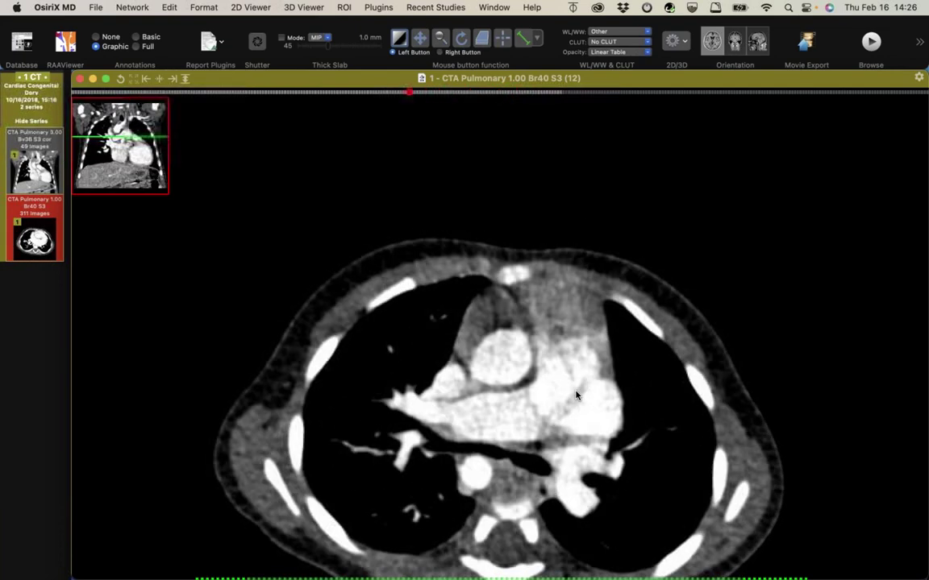
Review the axial slices from the outflow tracts down through the ventricular septum and atrioventricular valve level again
scroll(576, 395, "down", 12)
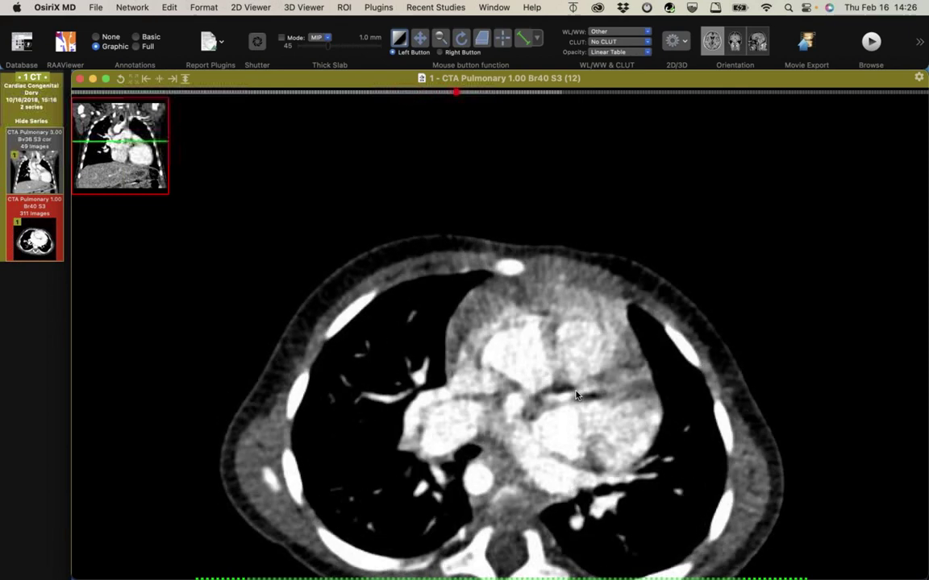
scroll(576, 395, "down", 7)
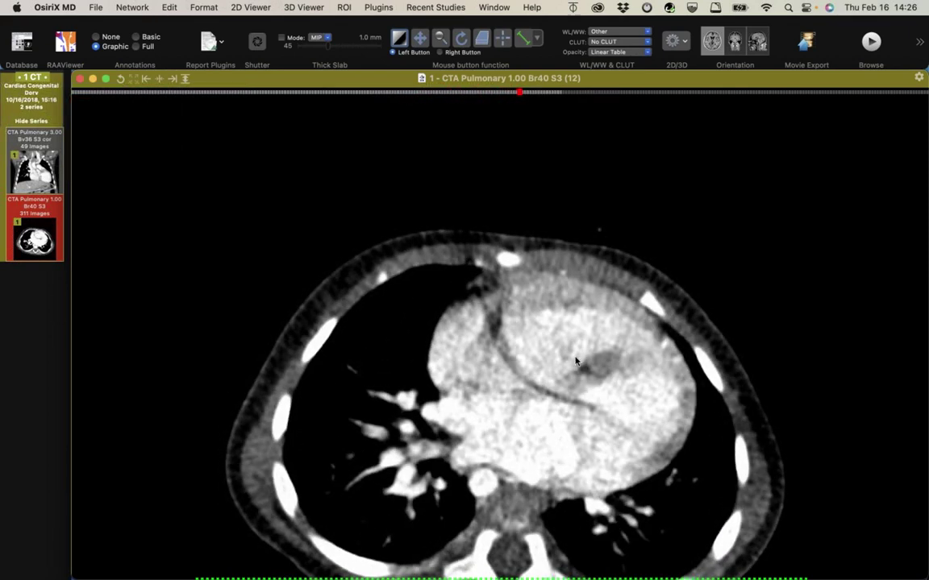
scroll(576, 362, "down", 2)
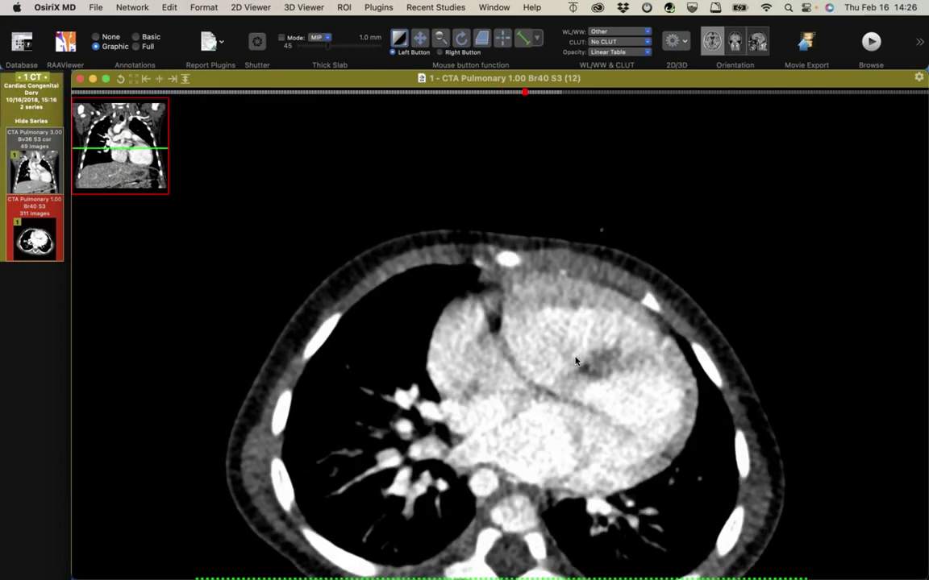
scroll(577, 362, "down", 3)
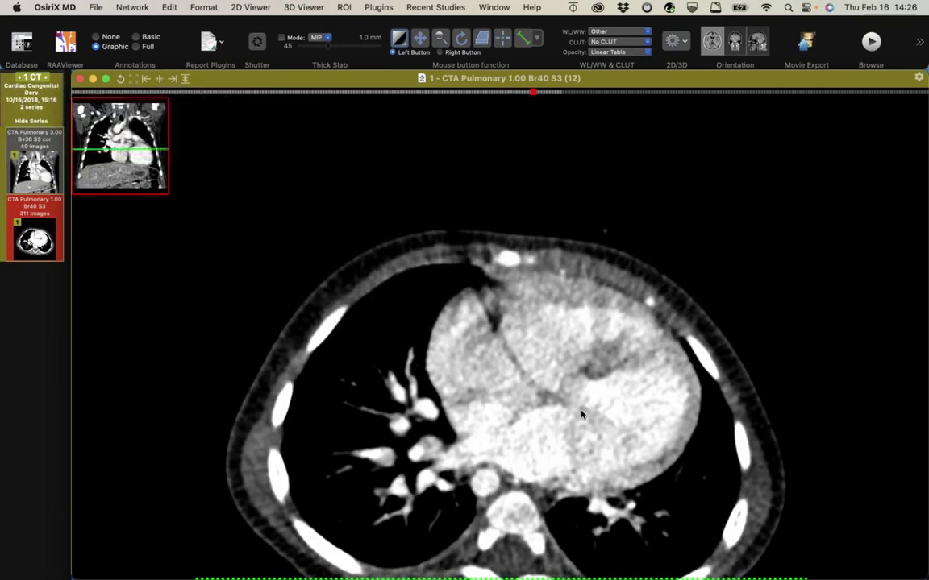
scroll(567, 316, "down", 1)
Re-examine the axial slices from the mid-heart up to the vessels above the aortic arch, and back down to the outflow tracts
scroll(536, 381, "up", 20)
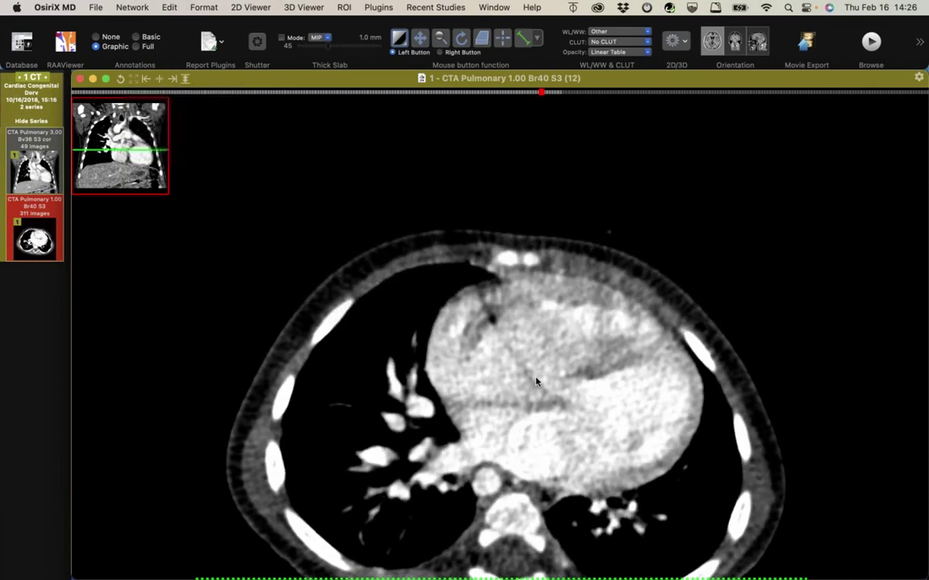
scroll(536, 381, "up", 15)
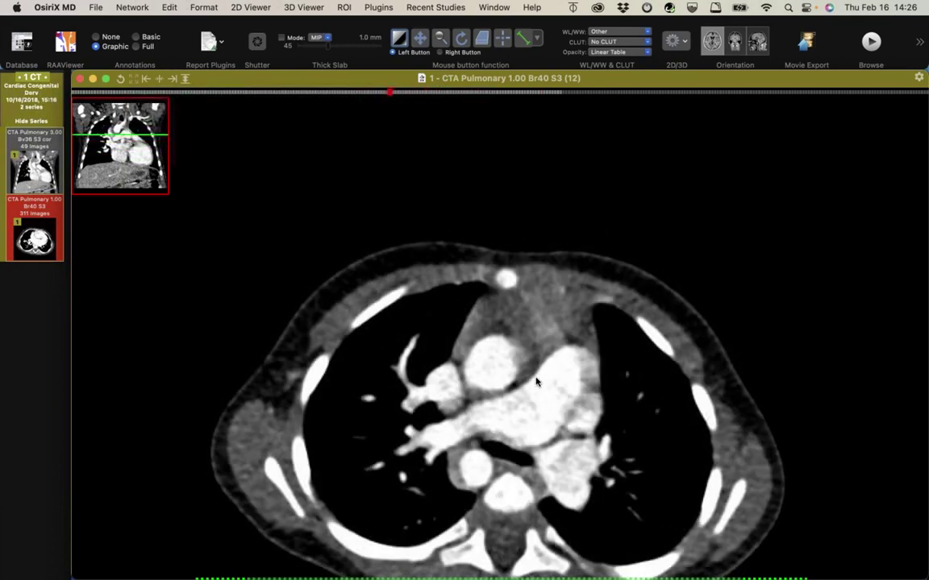
scroll(536, 381, "down", 7)
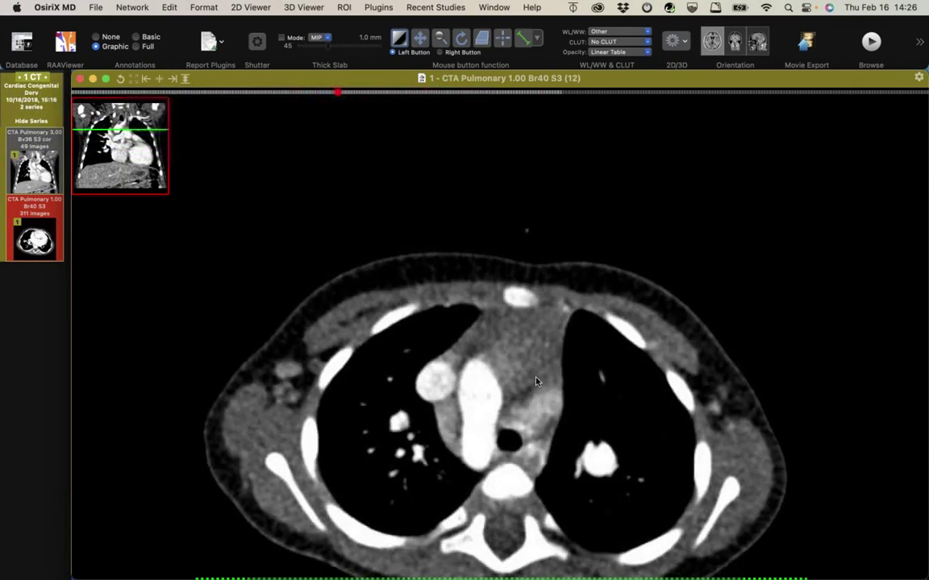
scroll(536, 381, "up", 6)
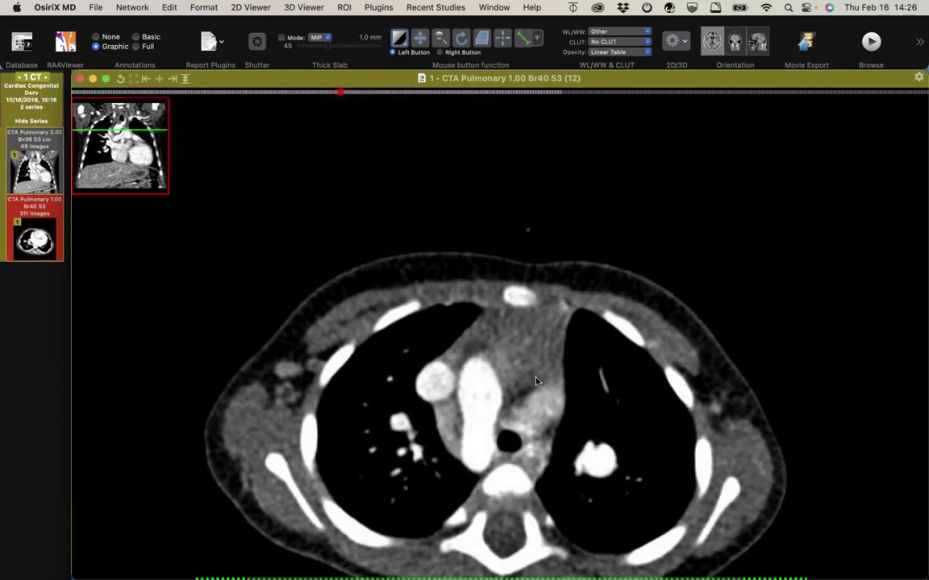
scroll(542, 411, "up", 5)
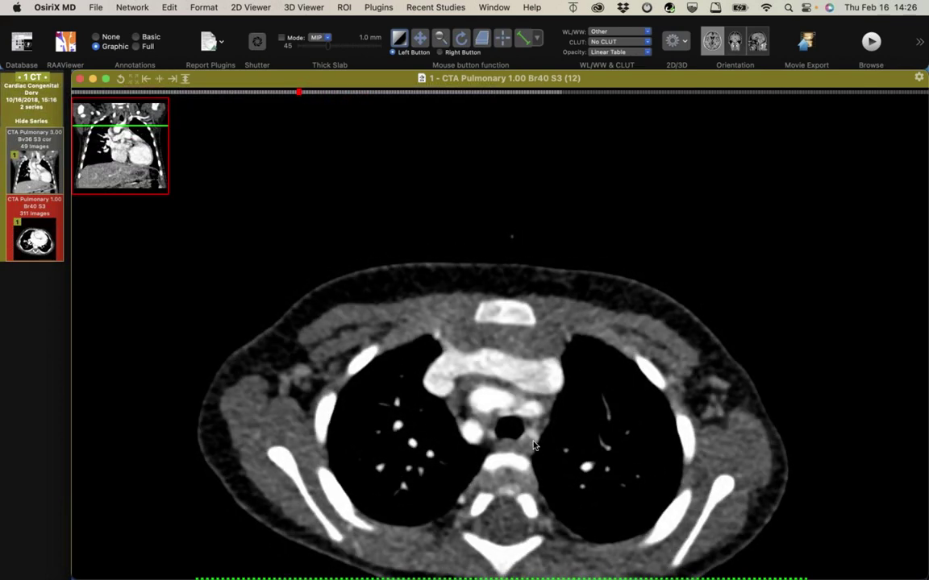
scroll(533, 439, "down", 6)
scroll(532, 445, "down", 6)
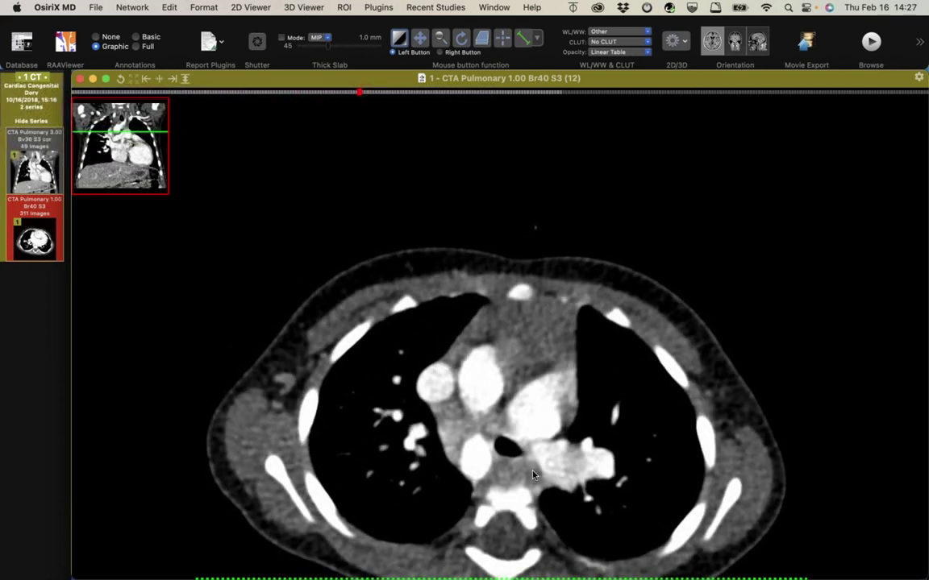
scroll(532, 476, "up", 6)
scroll(533, 476, "down", 9)
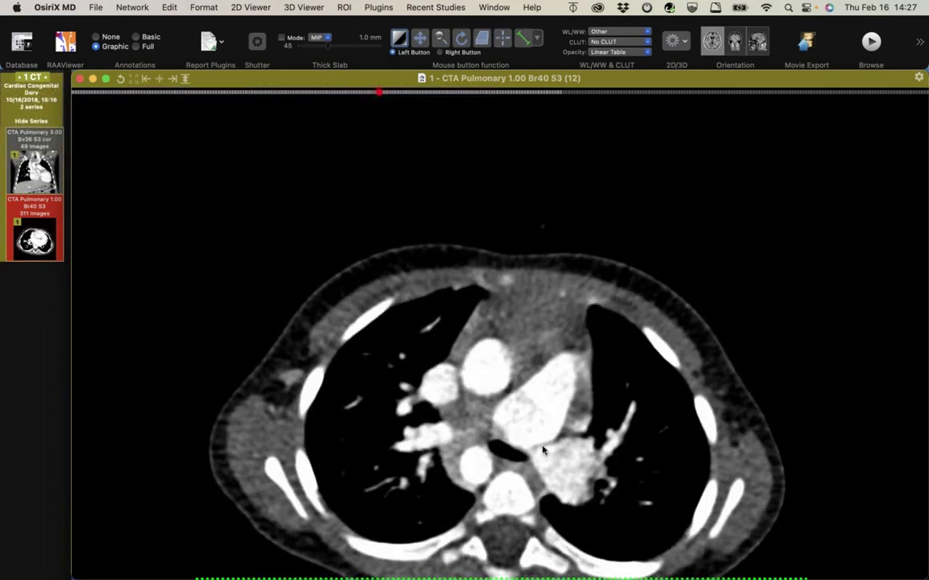
scroll(543, 449, "up", 4)
scroll(543, 450, "down", 8)
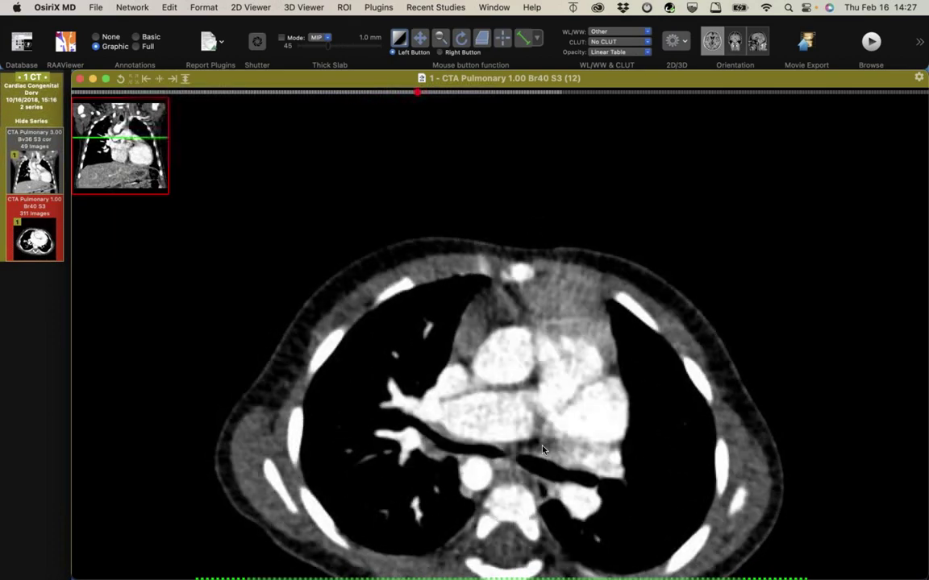
scroll(543, 450, "down", 6)
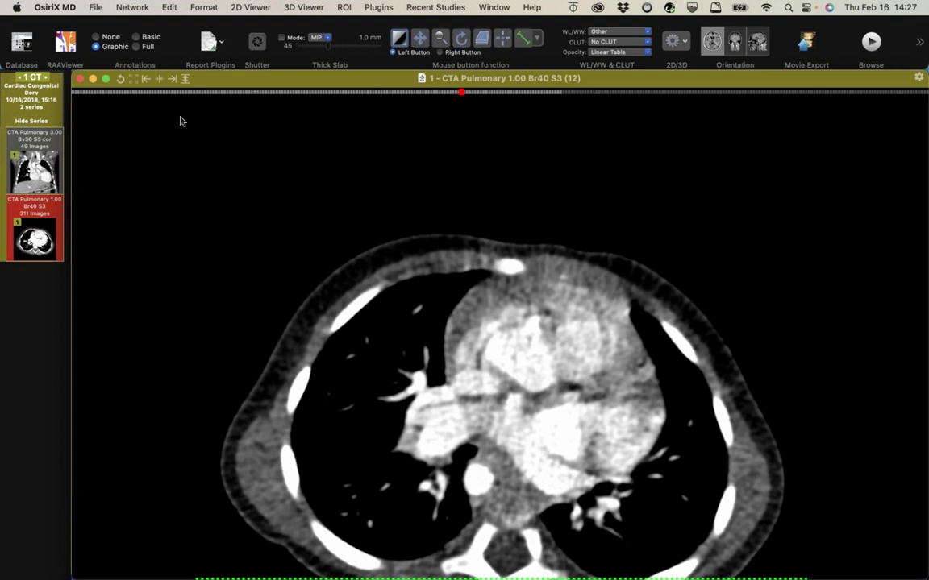
Leave the CT viewer and return to the study database window
left_click(22, 41)
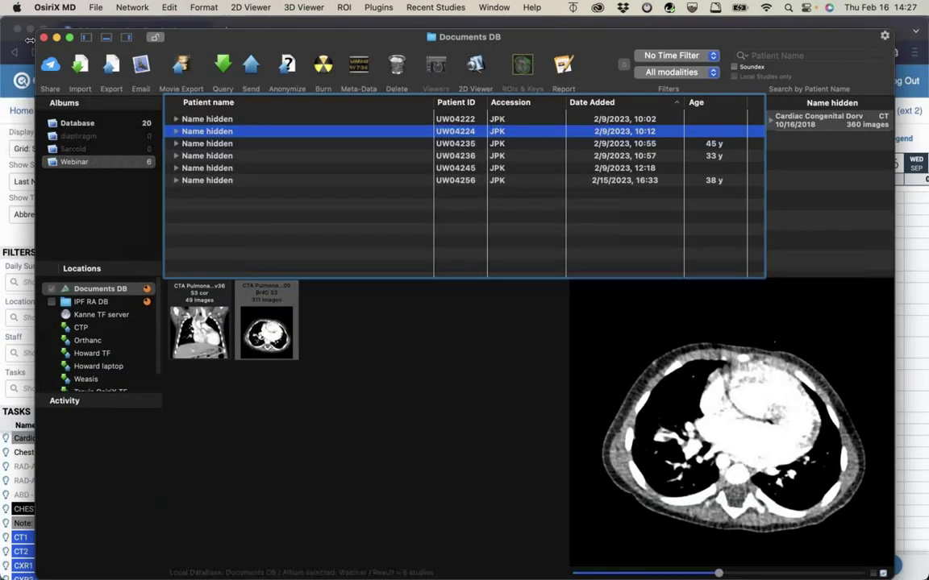
Open the Vascular CT study of the 45-year-old patient and display its axial series, CTA 2.00 Bv36 S3 ax
left_click(205, 142)
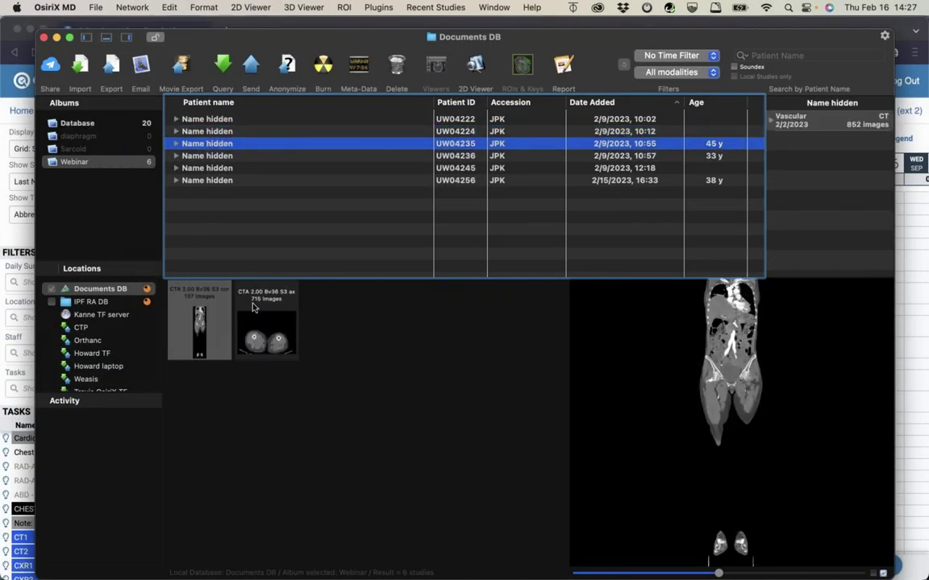
double_click(214, 307)
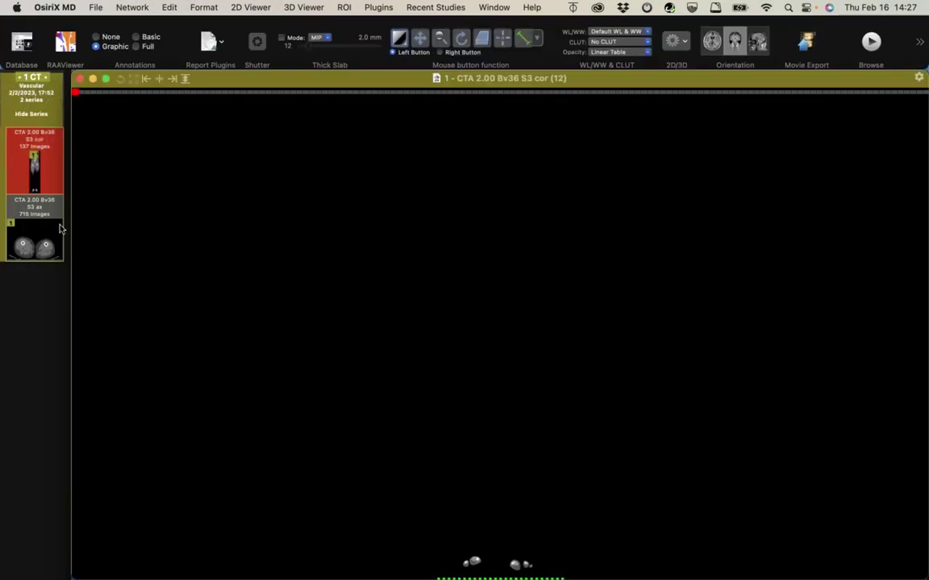
left_click_drag(59, 229, 282, 221)
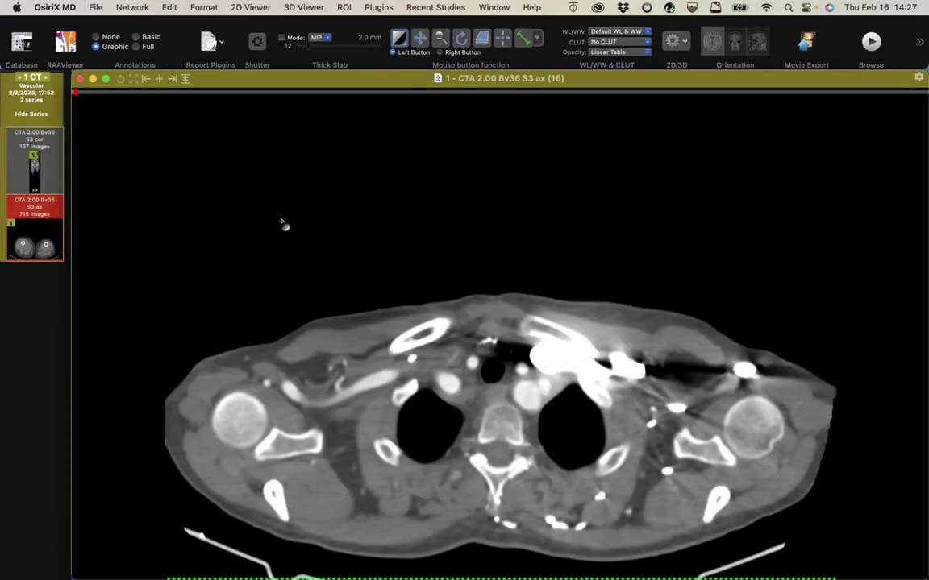
Examine the aortic arch and its branch vessels on the axial slices, going back and forth between the thoracic inlet and the lower arch
scroll(312, 261, "down", 2)
scroll(397, 378, "down", 5)
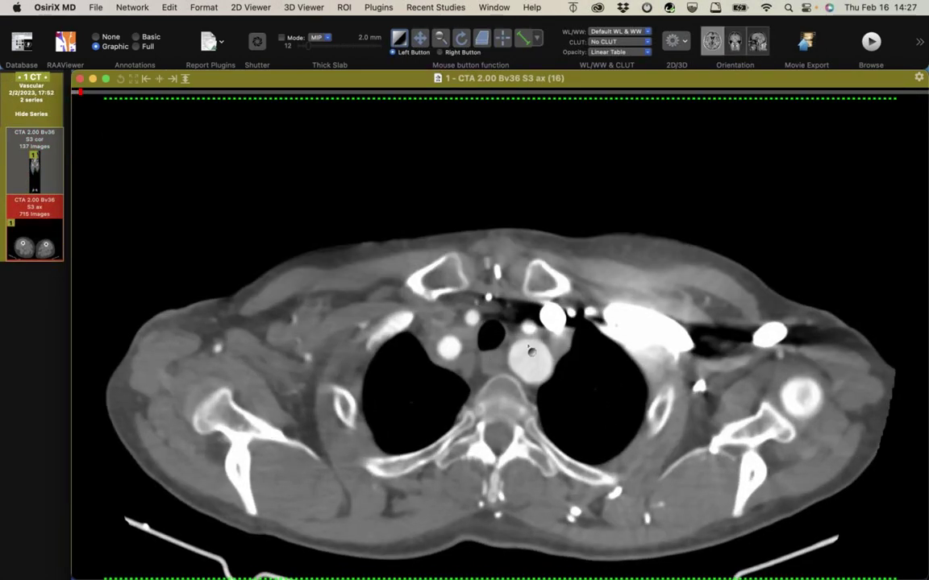
scroll(544, 357, "down", 10)
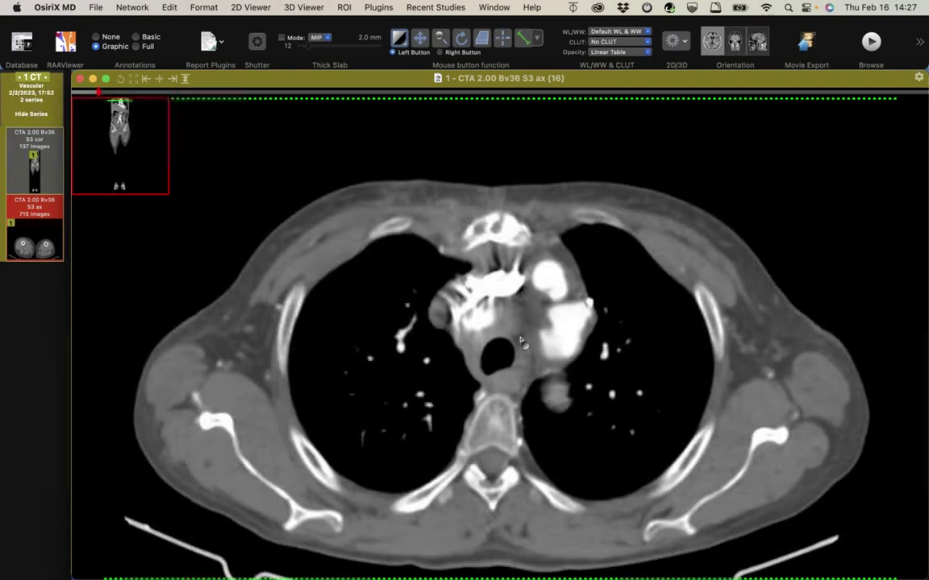
scroll(522, 342, "up", 10)
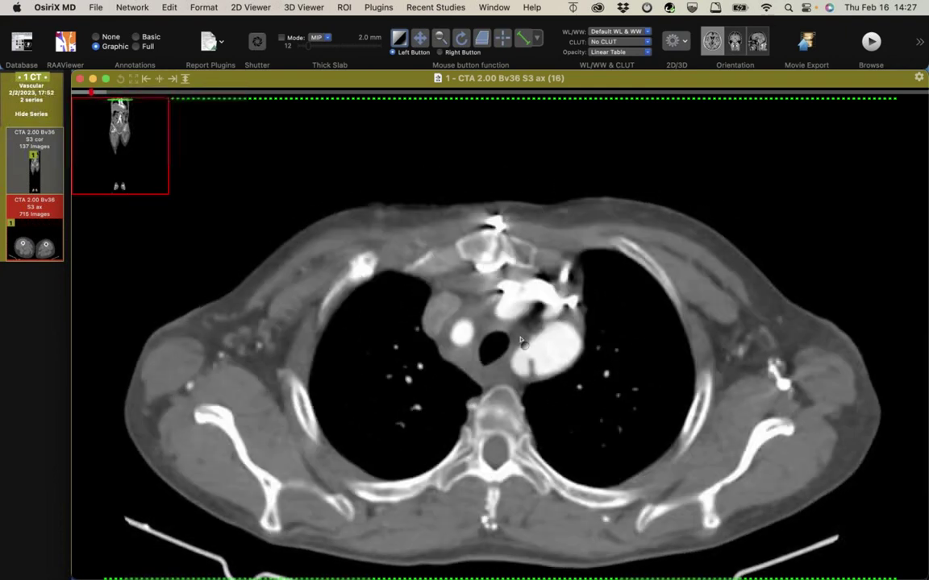
scroll(532, 368, "down", 10)
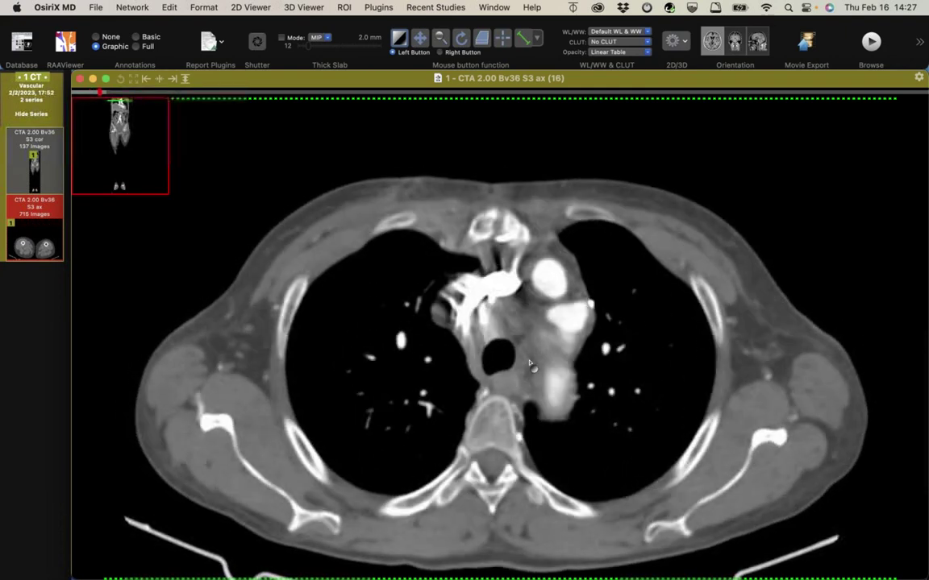
scroll(572, 330, "up", 10)
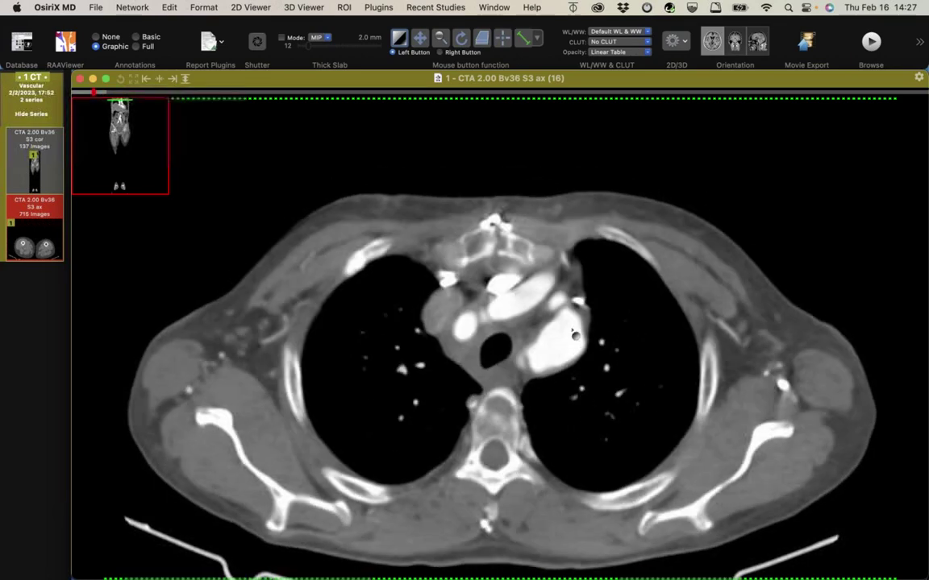
scroll(539, 367, "up", 5)
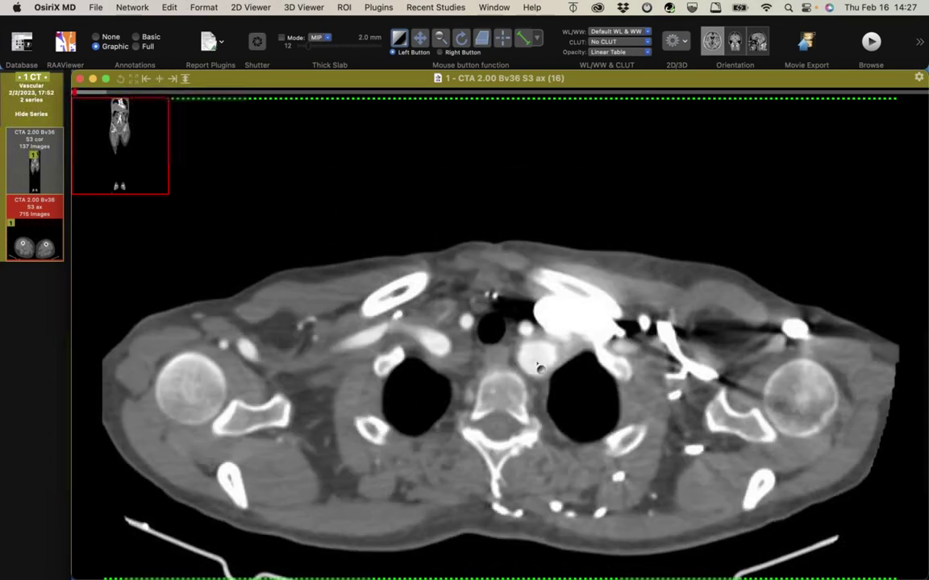
scroll(539, 368, "down", 7)
scroll(539, 367, "down", 2)
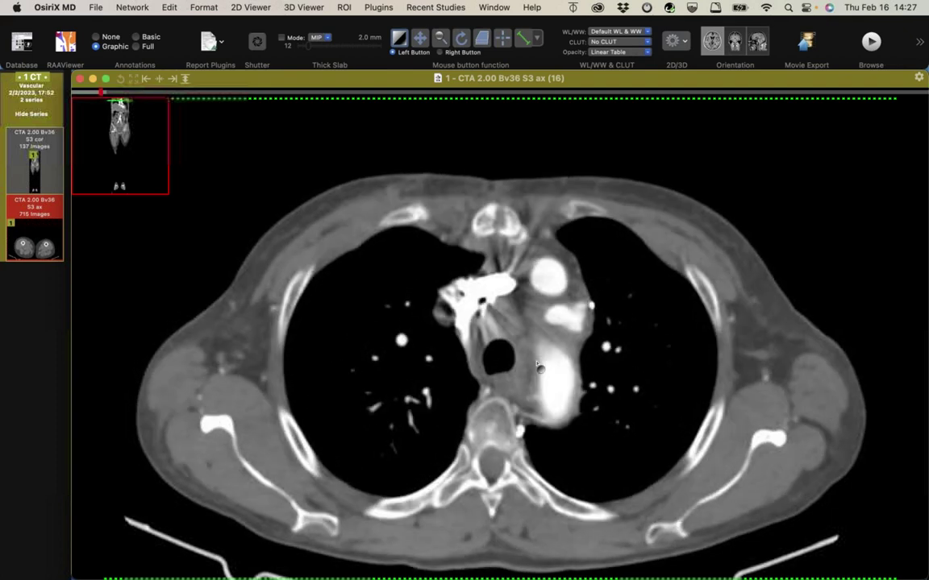
Review the axial chest slices from the ascending and descending aorta through the pulmonary arteries down to the heart chambers
scroll(539, 368, "down", 10)
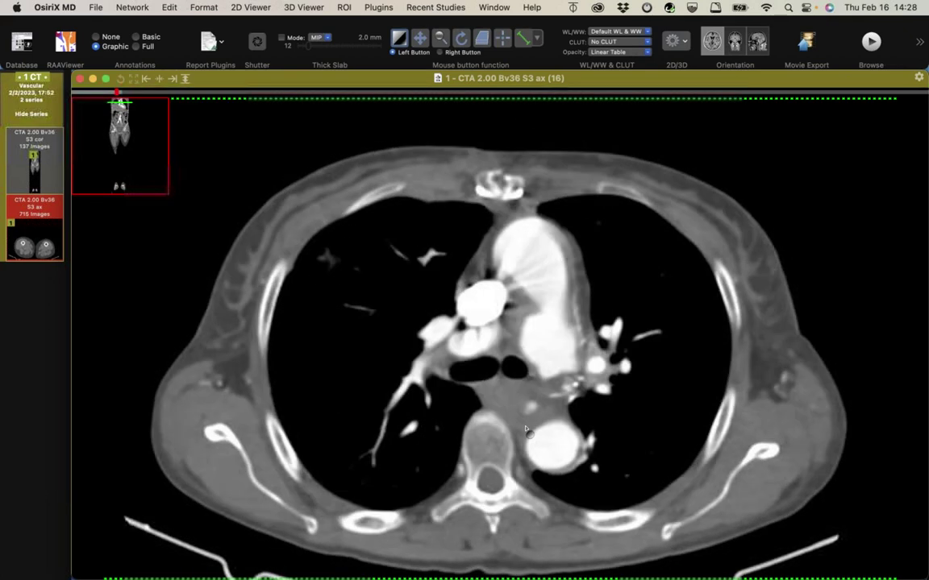
scroll(526, 430, "up", 6)
scroll(570, 325, "down", 2)
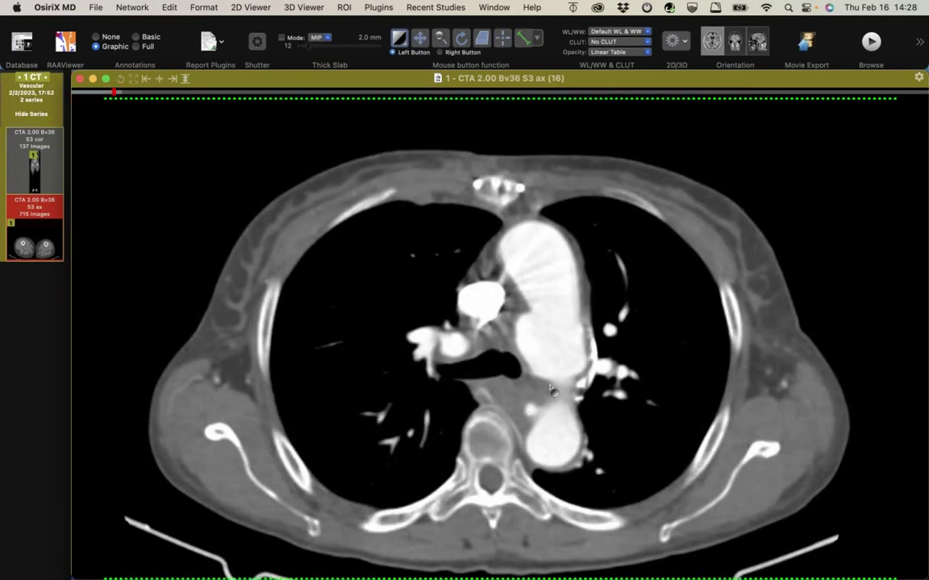
scroll(552, 390, "down", 3)
scroll(553, 393, "down", 5)
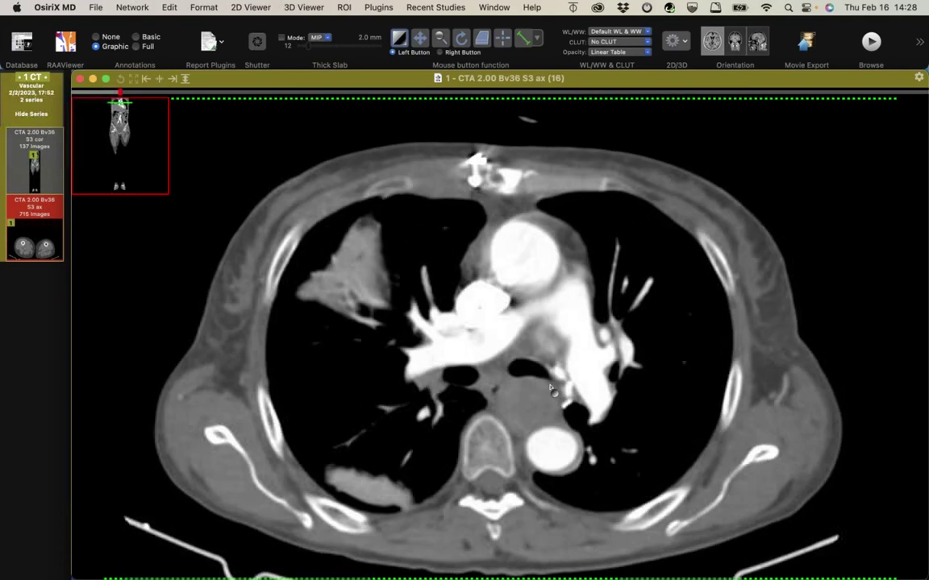
scroll(550, 389, "down", 3)
scroll(552, 393, "down", 5)
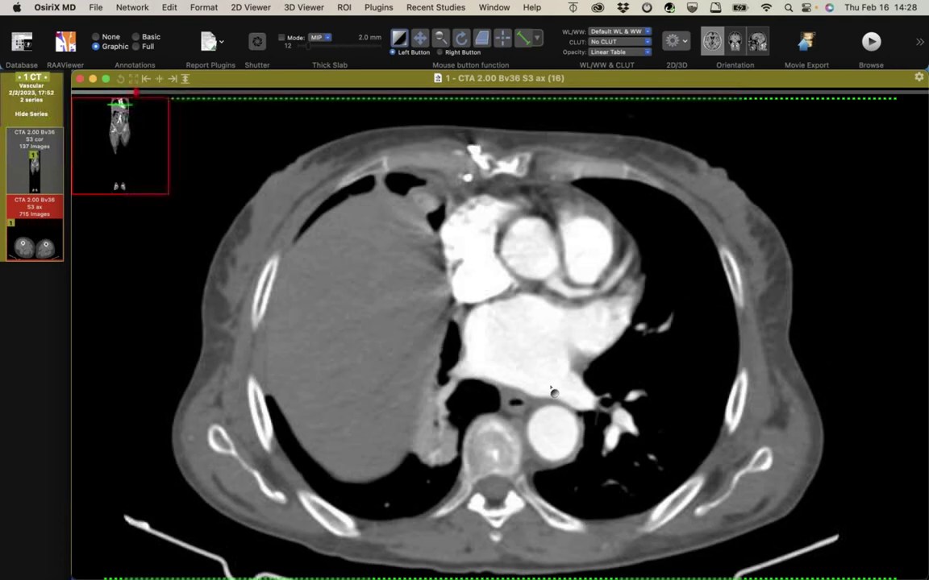
scroll(553, 416, "down", 5)
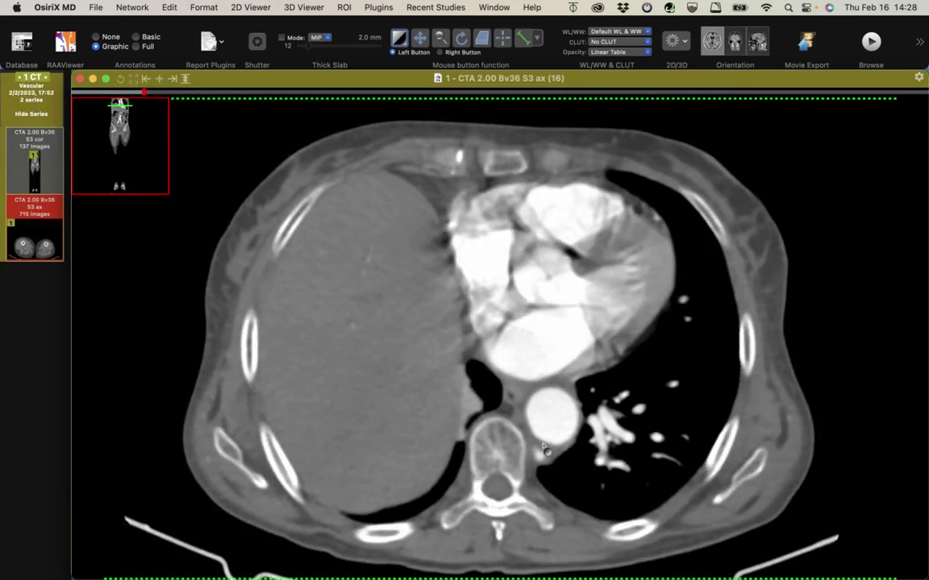
Follow the abdominal aorta and its visceral branches on the axial slices from the kidney level down to the common iliac arteries
scroll(545, 449, "up", 3)
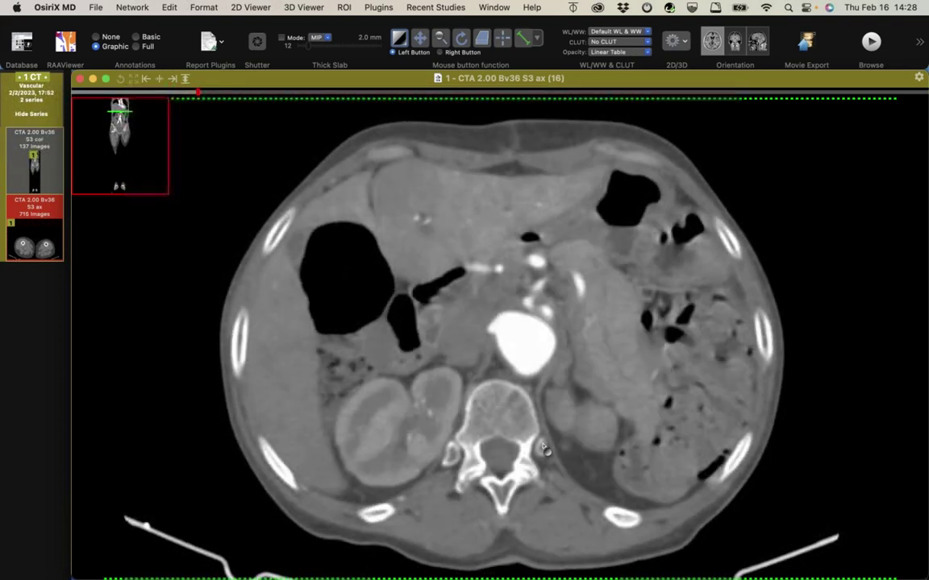
scroll(549, 435, "down", 3)
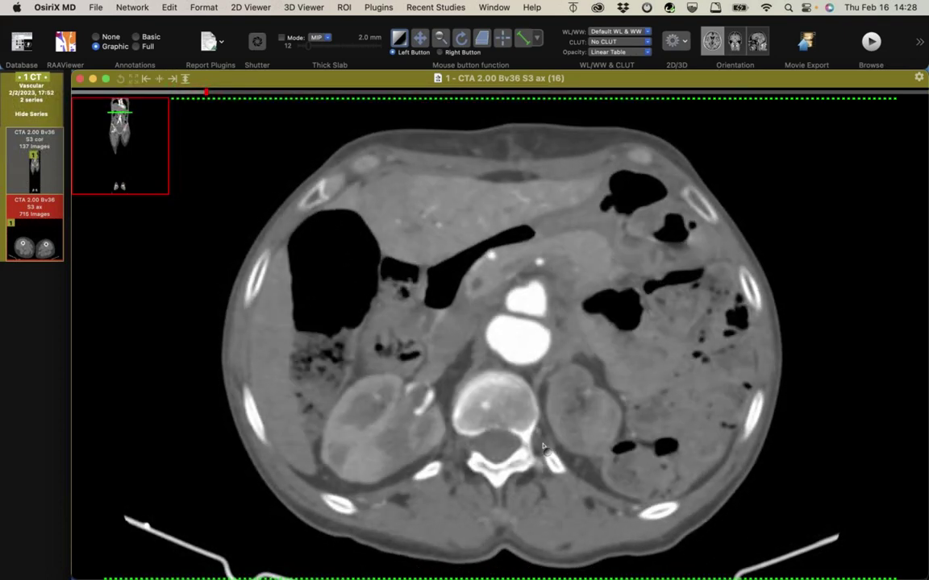
scroll(551, 318, "down", 3)
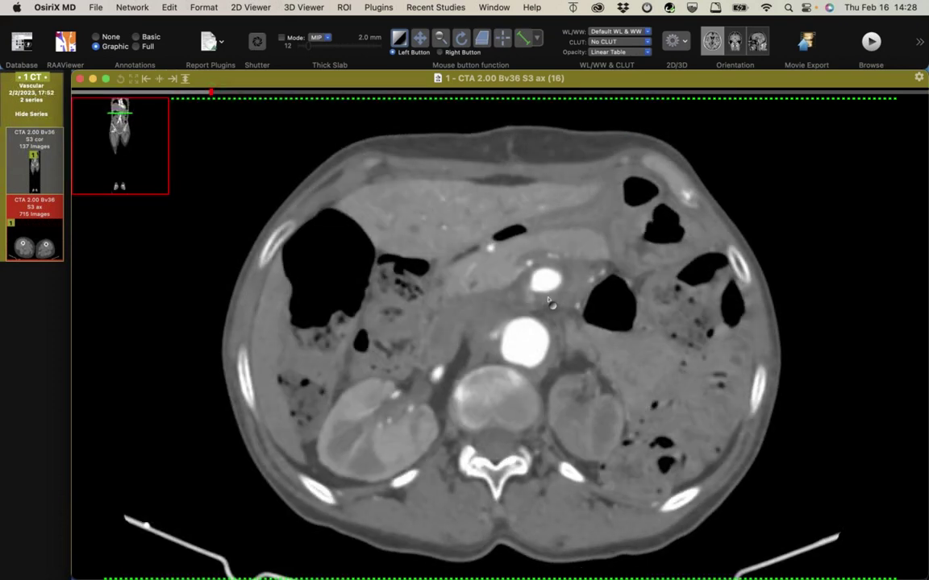
scroll(548, 301, "down", 6)
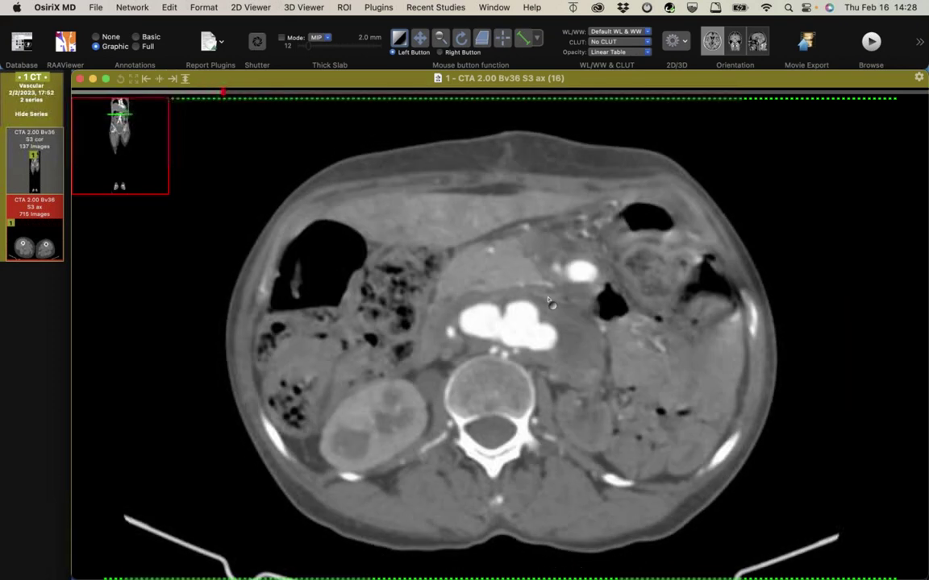
scroll(548, 302, "down", 3)
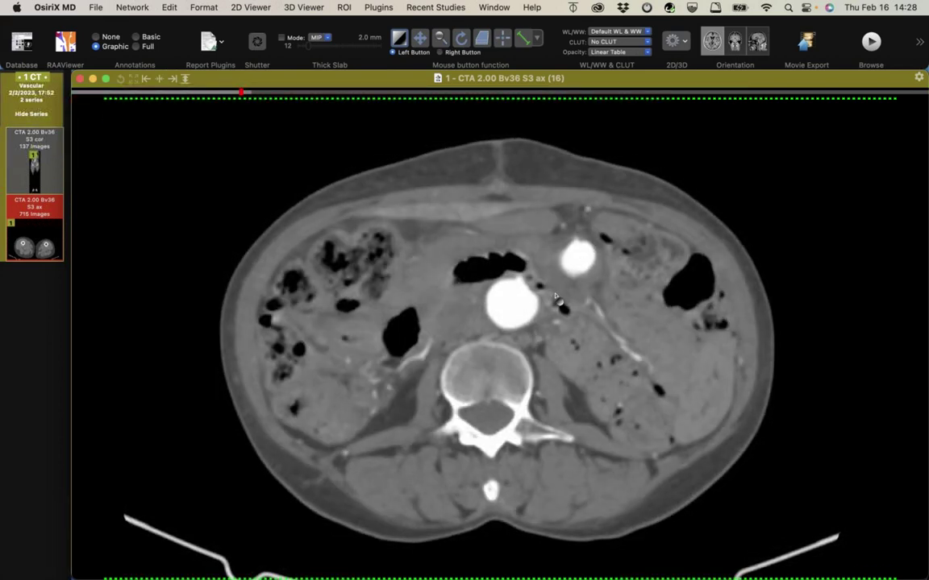
scroll(556, 298, "down", 3)
scroll(532, 322, "down", 12)
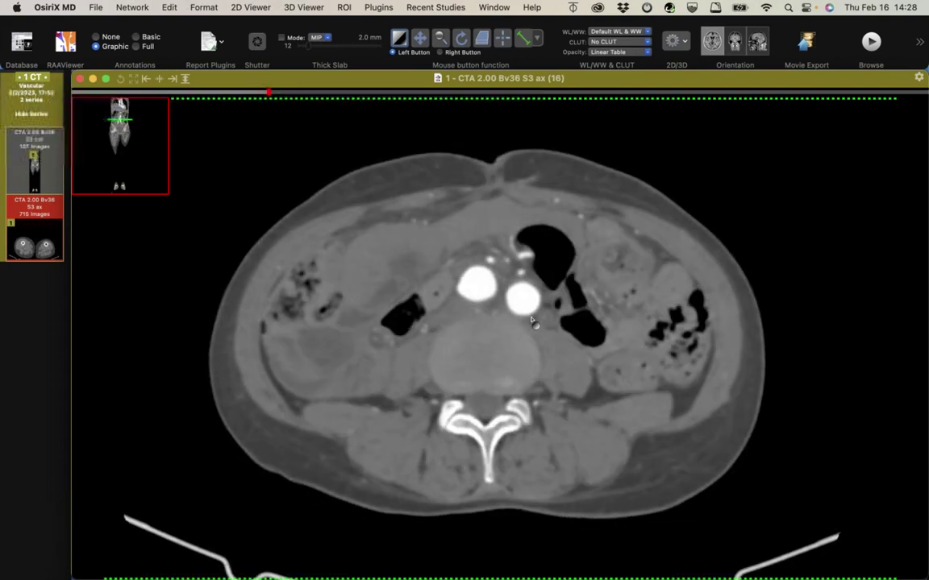
Trace the iliac arteries through the pelvis to the femoral arteries on the axial slices, rechecking the hip level
scroll(532, 322, "down", 8)
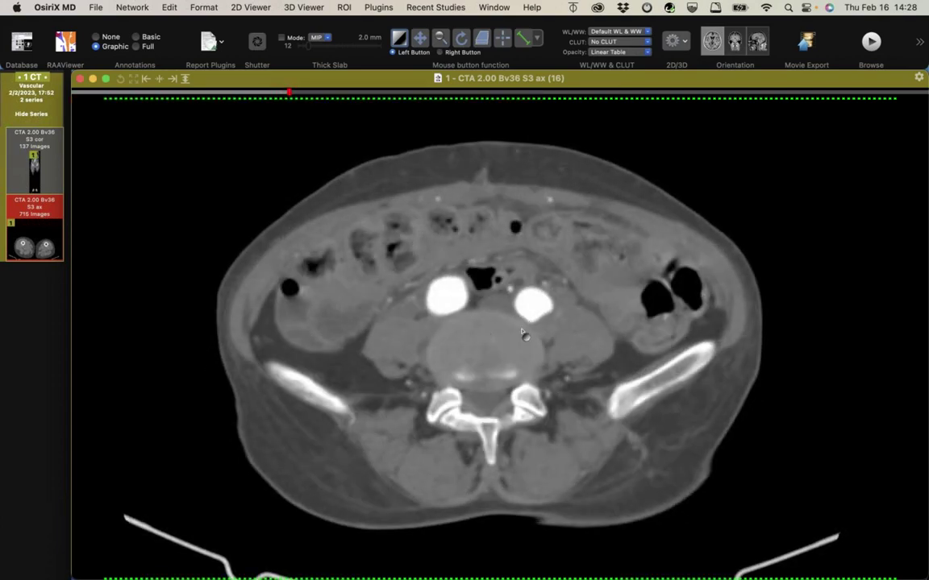
scroll(522, 333, "down", 18)
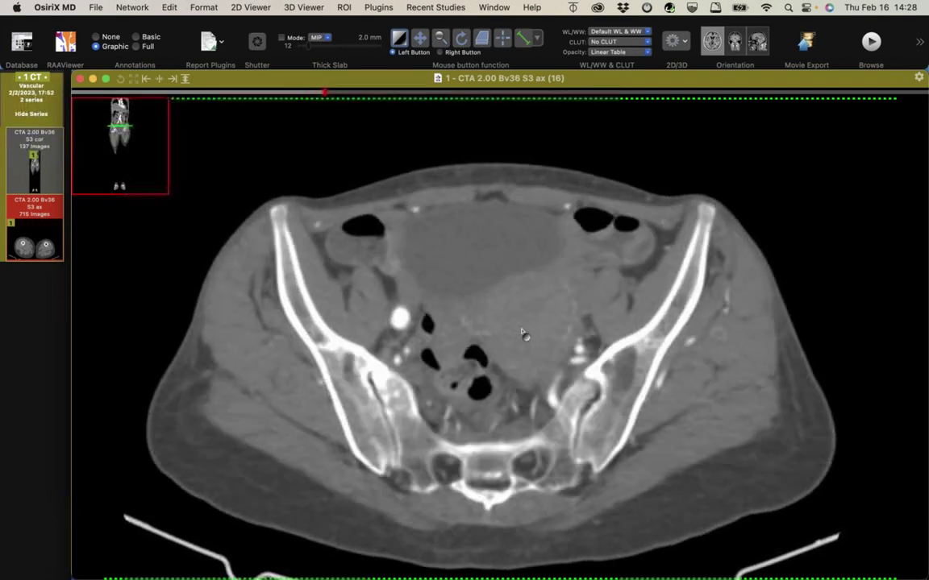
scroll(521, 333, "down", 7)
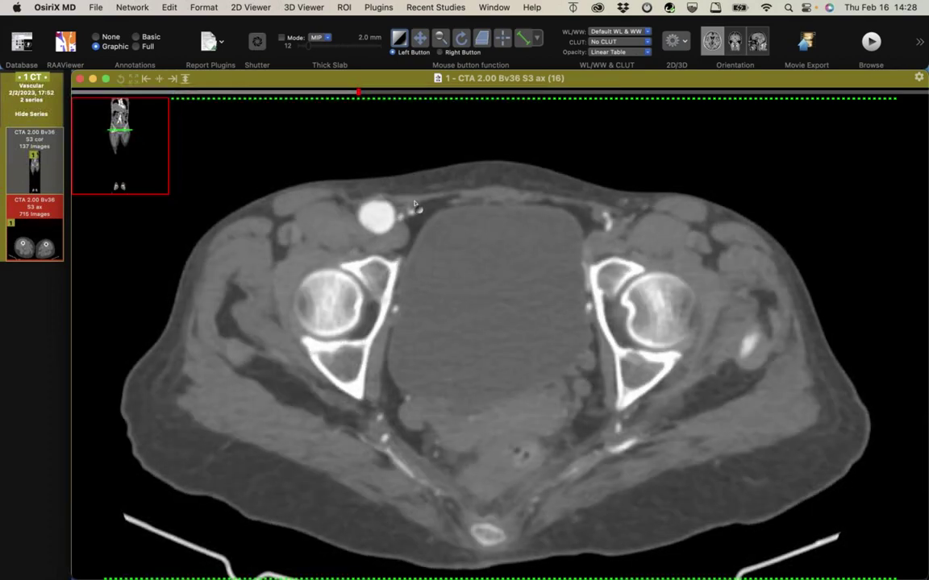
scroll(407, 239, "up", 6)
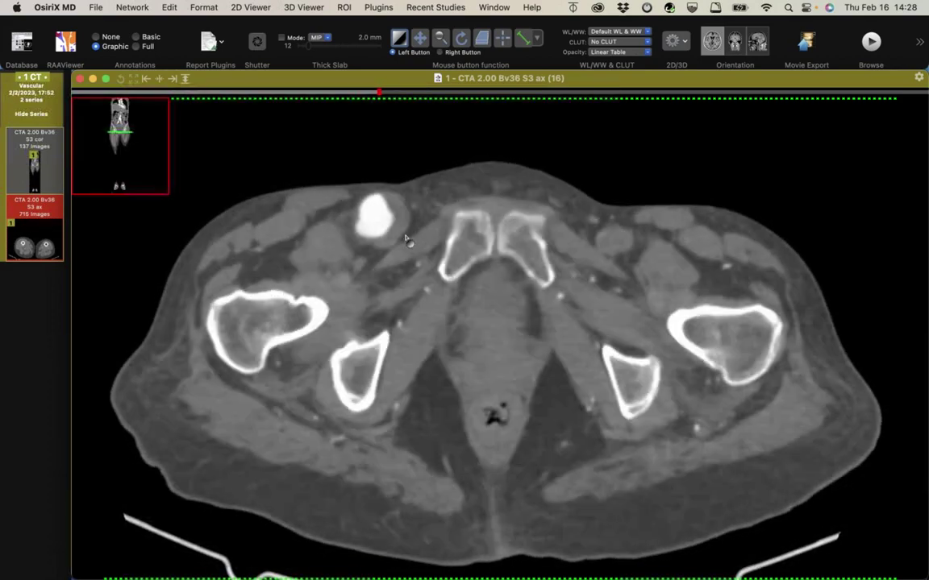
scroll(407, 239, "down", 3)
scroll(407, 240, "up", 5)
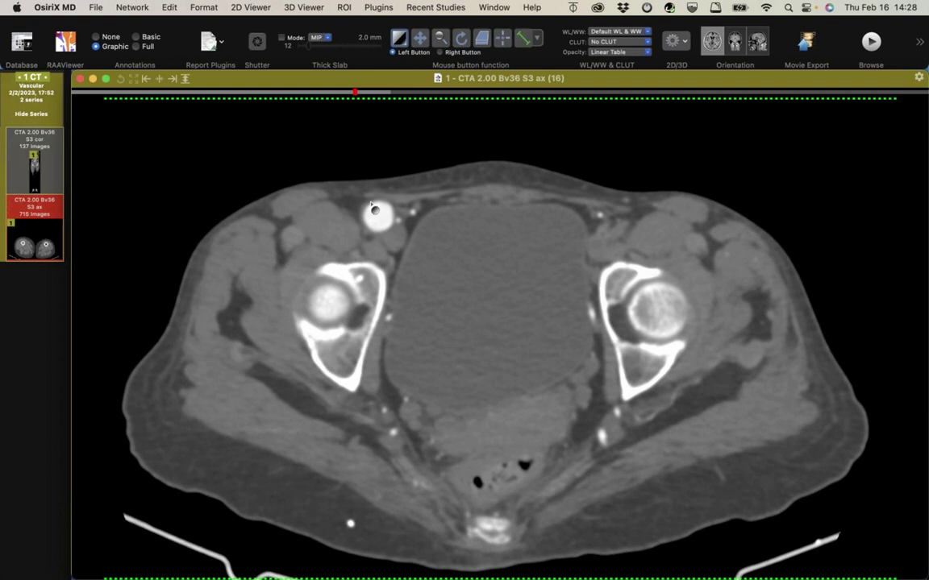
Display the coronal series, CTA 2.00 Bv36 S3 cor, at an aortic slice, enlarged and centred on the lower chest and abdomen
left_click_drag(34, 161, 302, 216)
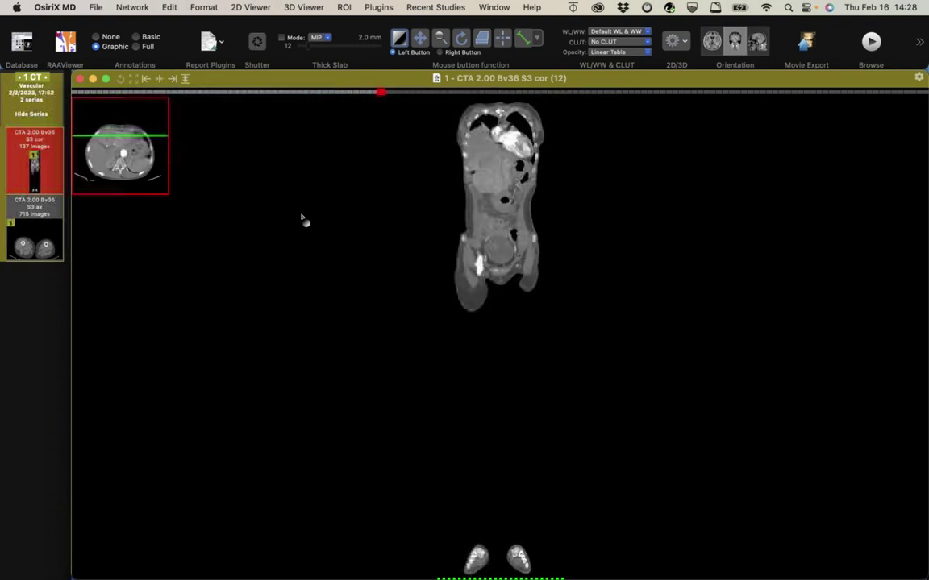
scroll(302, 218, "up", 15)
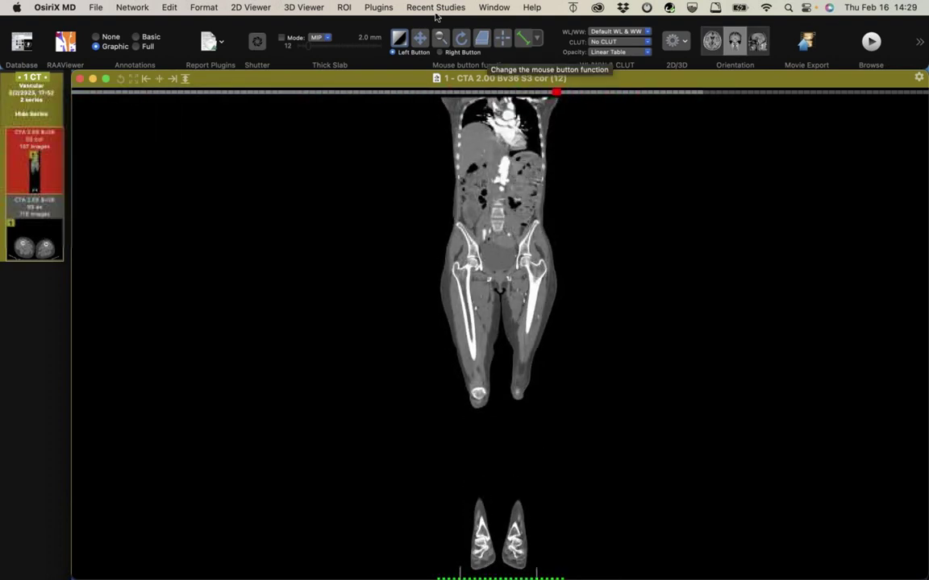
left_click(440, 38)
left_click_drag(515, 201, 532, 86)
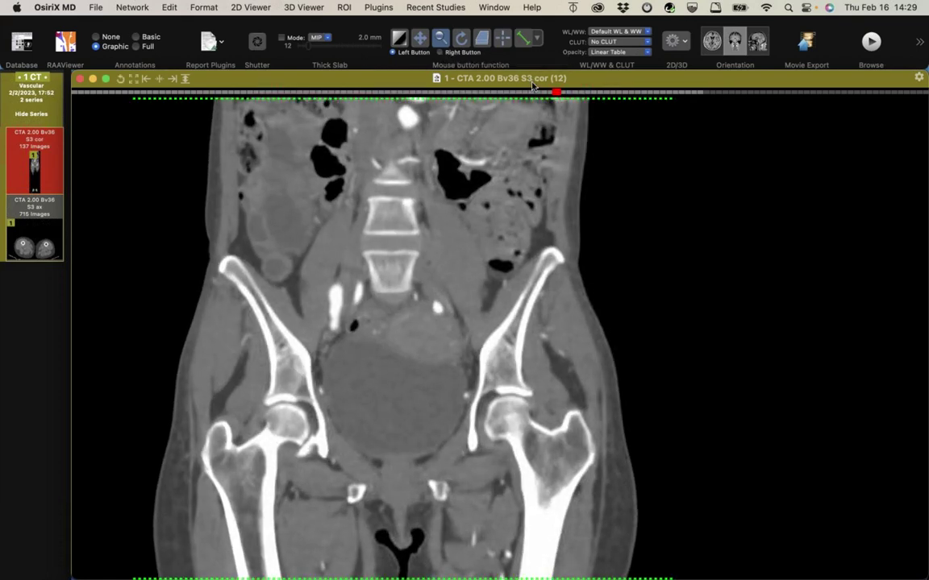
left_click(423, 38)
left_click_drag(448, 265, 504, 563)
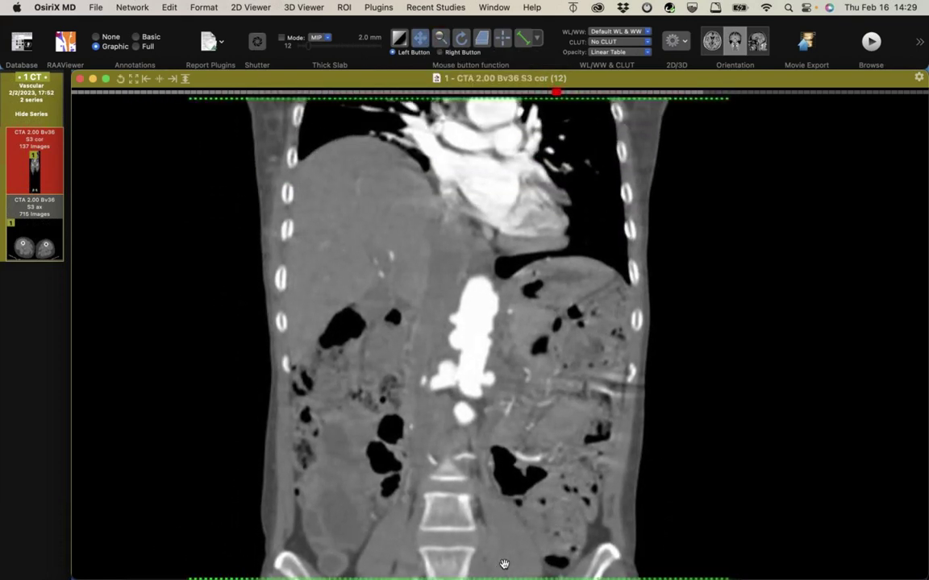
Examine the thoracic and abdominal aorta on the enlarged coronal slices, moving back and forth between anterior and posterior levels
scroll(484, 349, "down", 9)
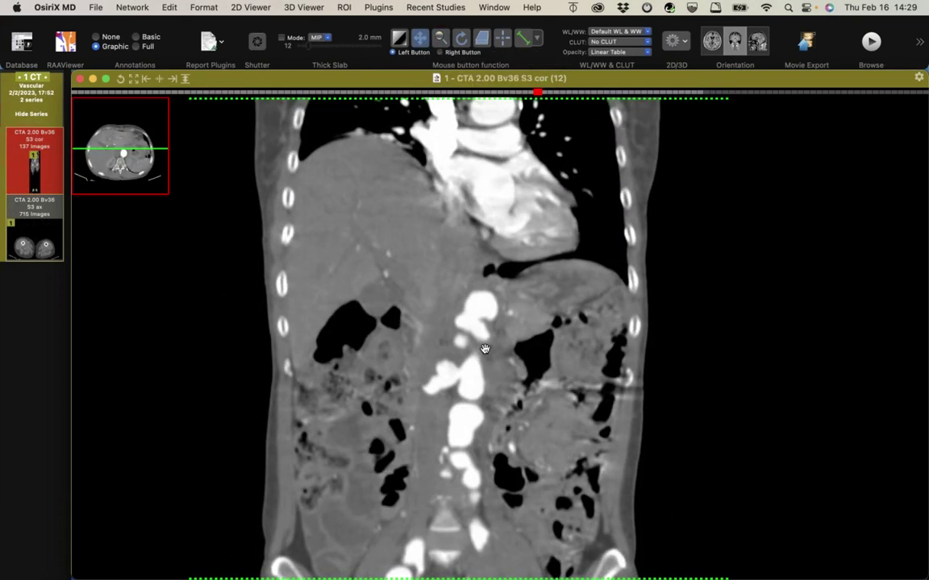
scroll(484, 348, "up", 13)
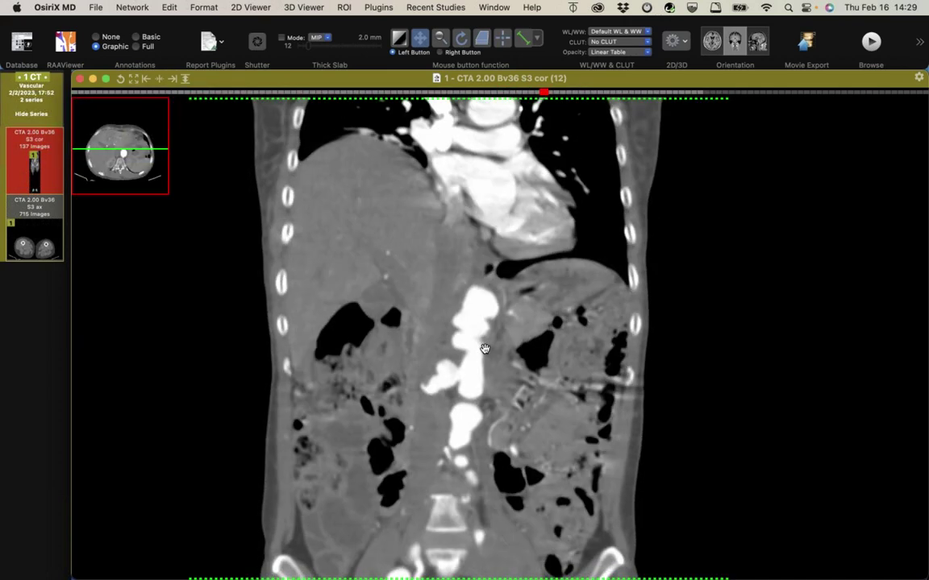
scroll(485, 348, "up", 9)
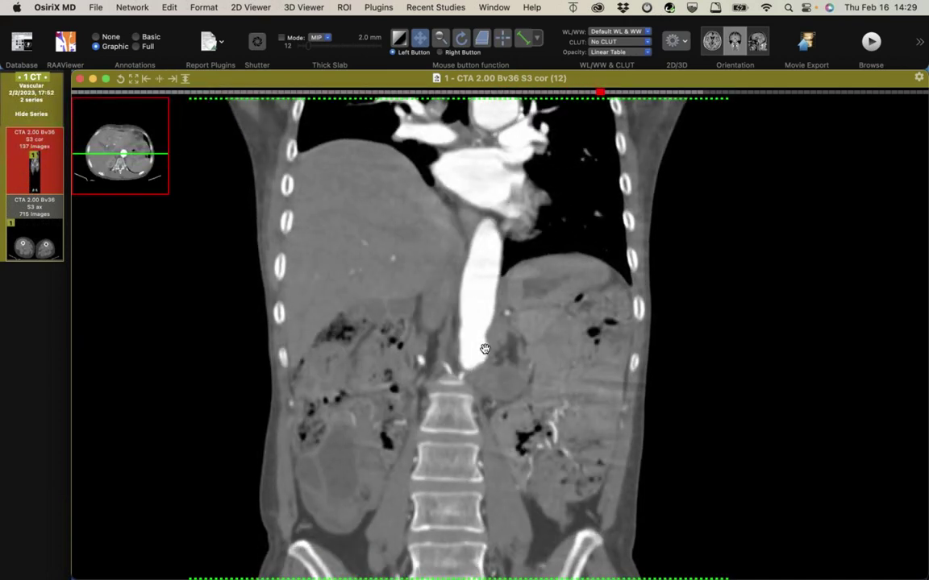
scroll(485, 349, "up", 6)
scroll(484, 348, "down", 17)
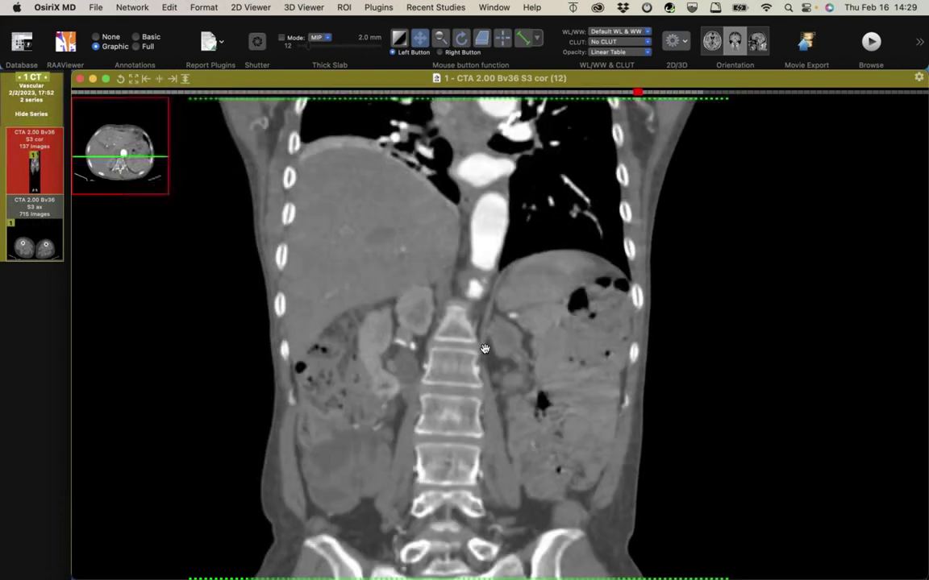
scroll(484, 348, "up", 12)
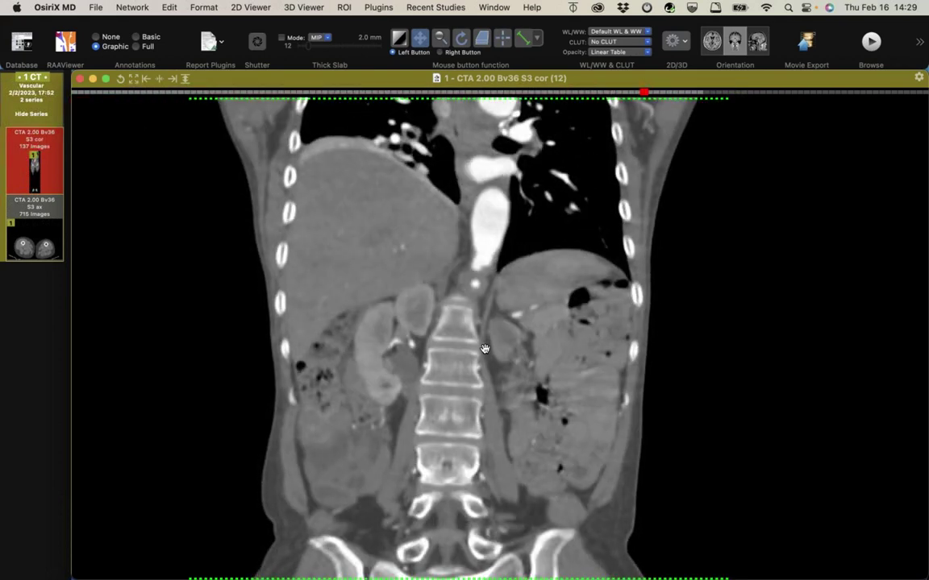
Recheck the abdominal aorta and the renal artery level on the coronal slices, from the spine forward
scroll(485, 348, "down", 8)
scroll(484, 348, "down", 14)
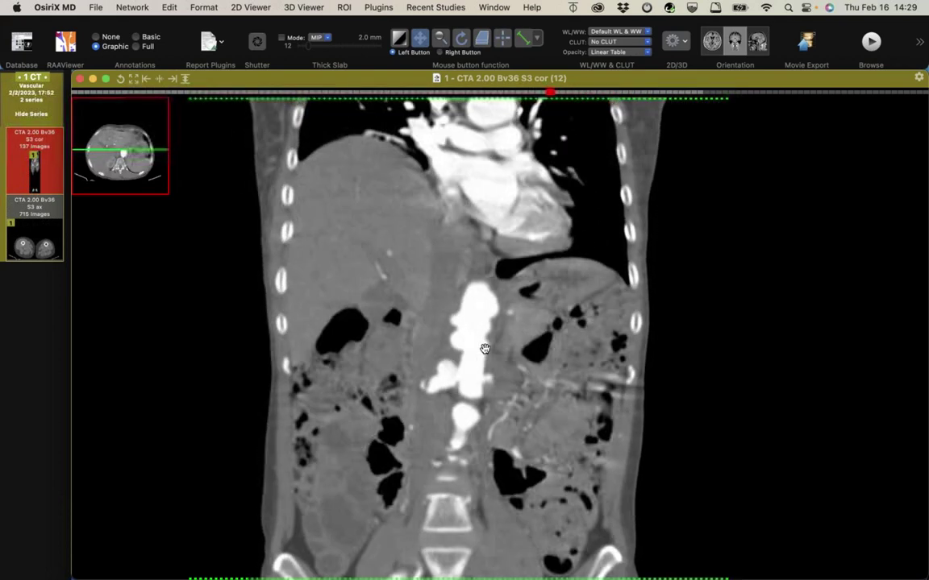
scroll(484, 348, "up", 6)
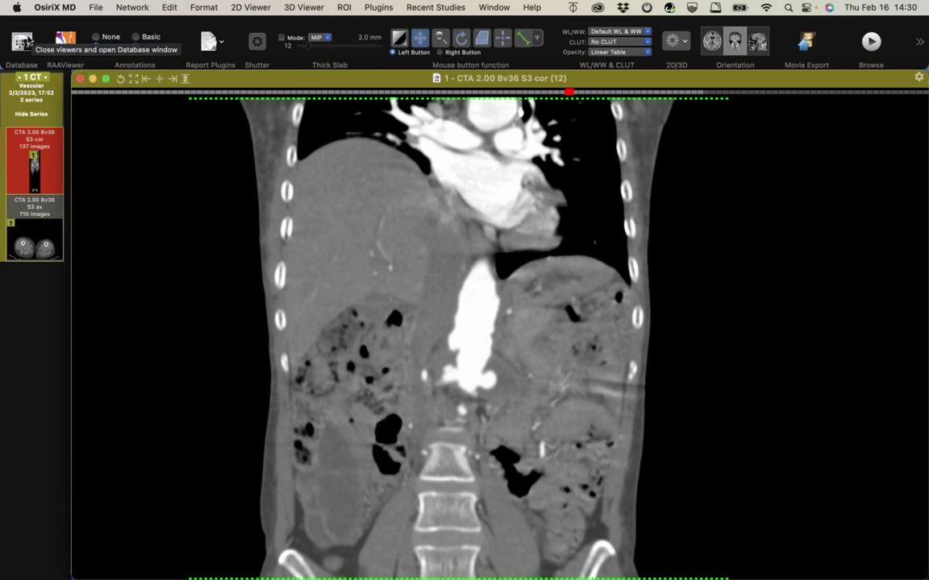
Return to the study database and open the +C 1.50 Br60 S3 LUNG series of the Infection Tb Pleura case
left_click(24, 40)
left_click(245, 155)
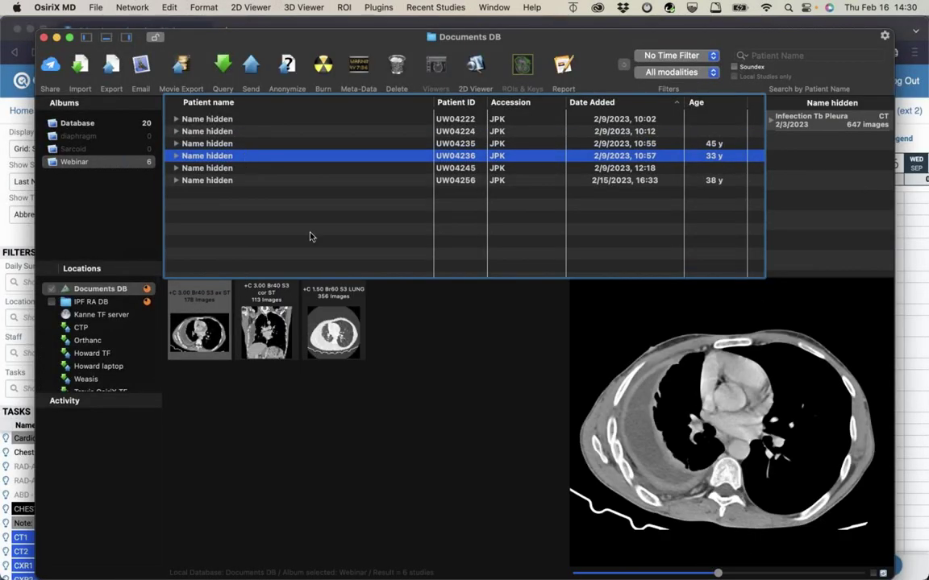
double_click(342, 323)
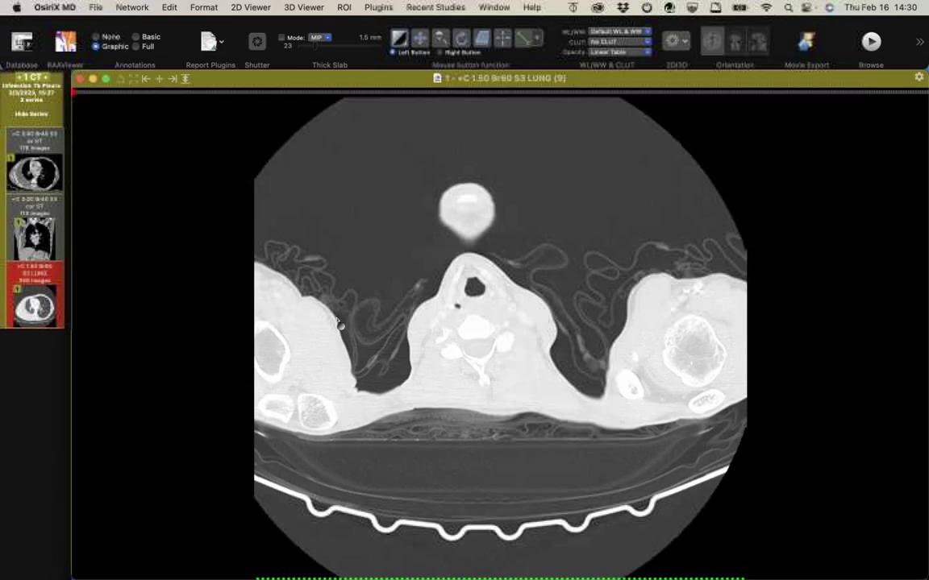
scroll(385, 143, "down", 5)
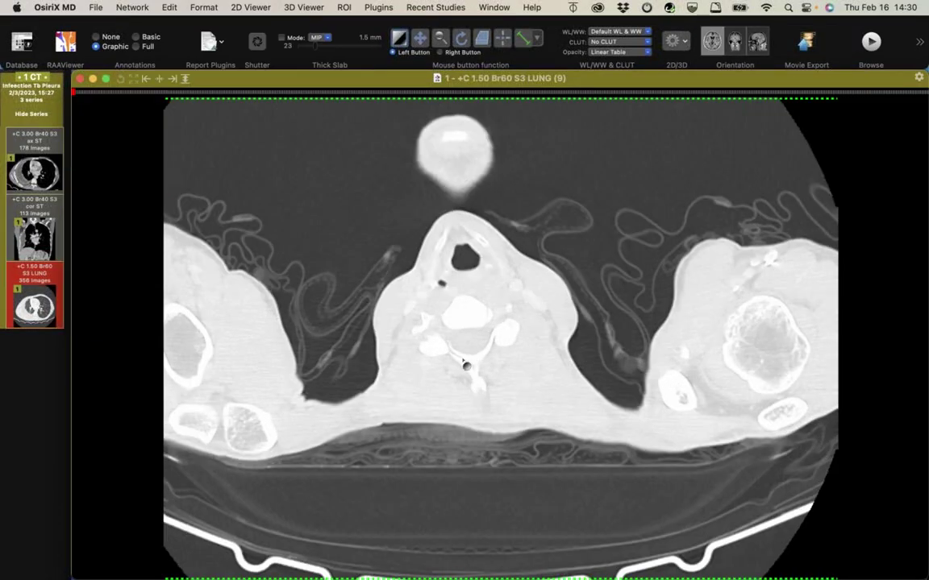
Examine both lungs on the axial lung-window slices from the apices down to the lower heart level
scroll(465, 364, "down", 10)
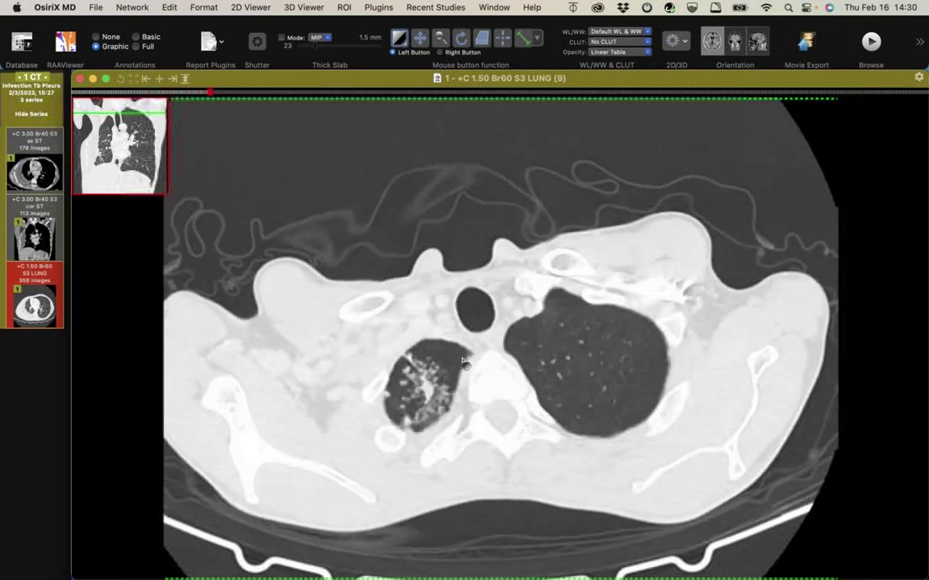
scroll(465, 364, "up", 5)
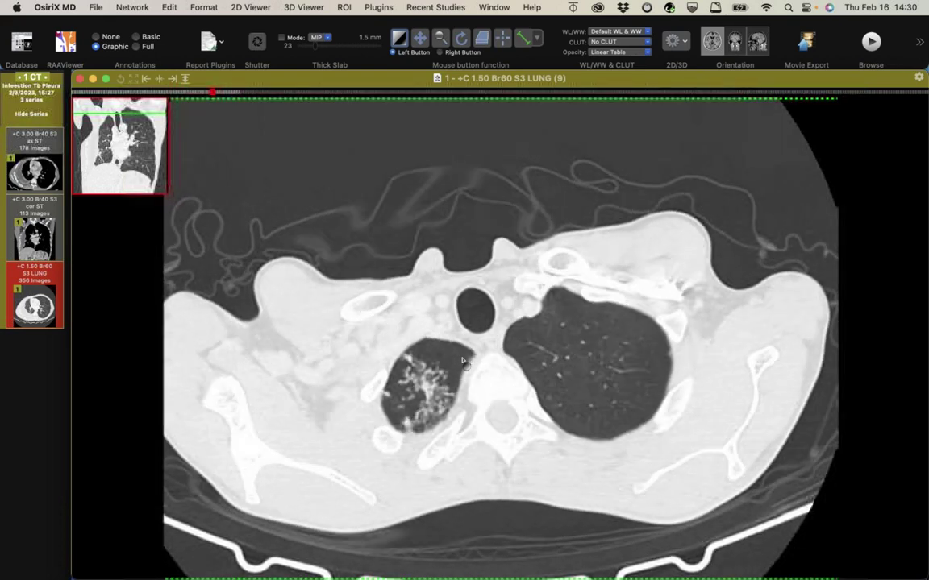
scroll(465, 364, "down", 10)
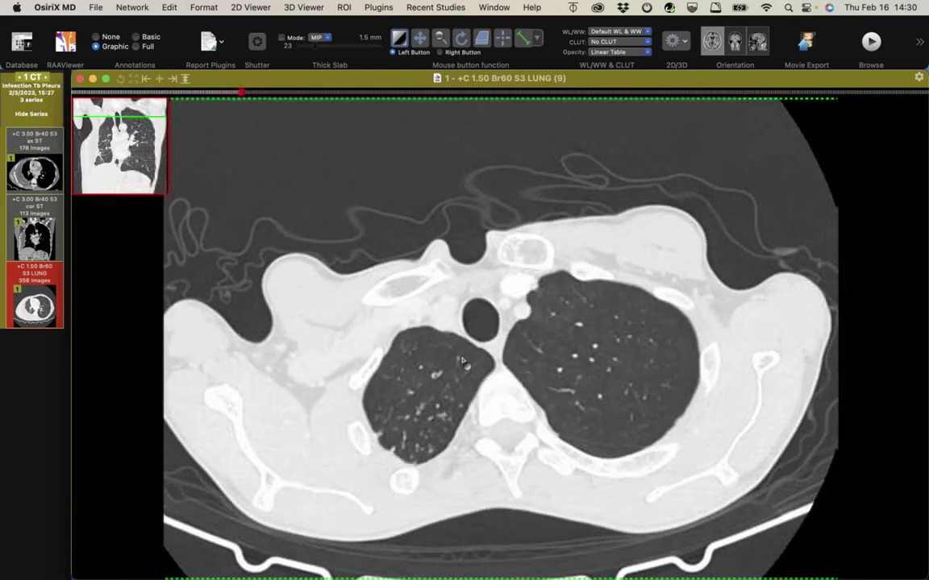
scroll(444, 397, "down", 15)
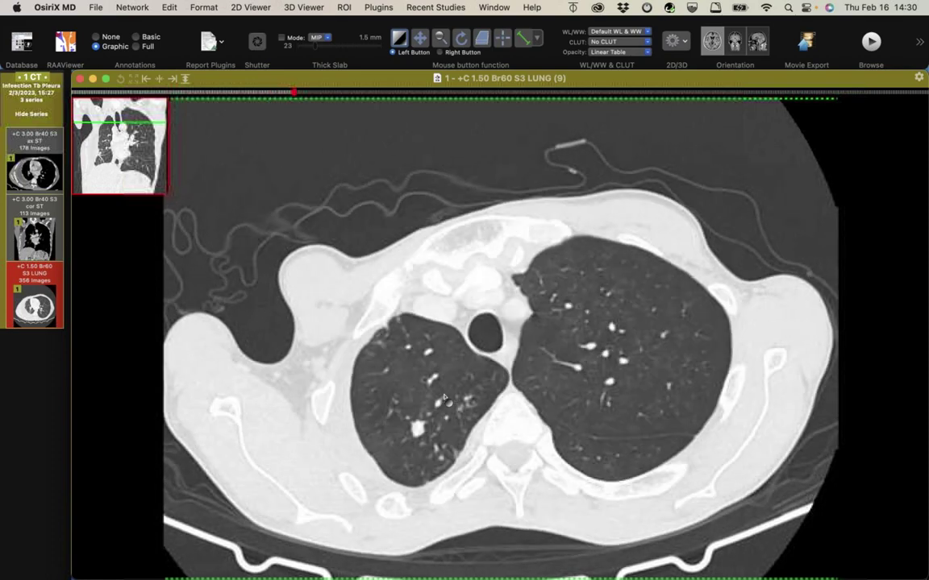
scroll(444, 397, "down", 20)
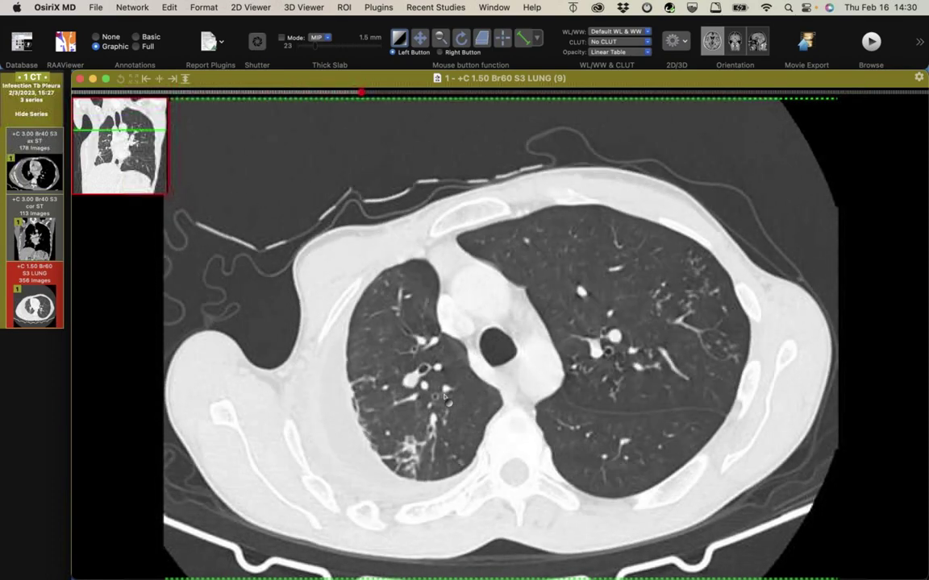
scroll(444, 397, "down", 14)
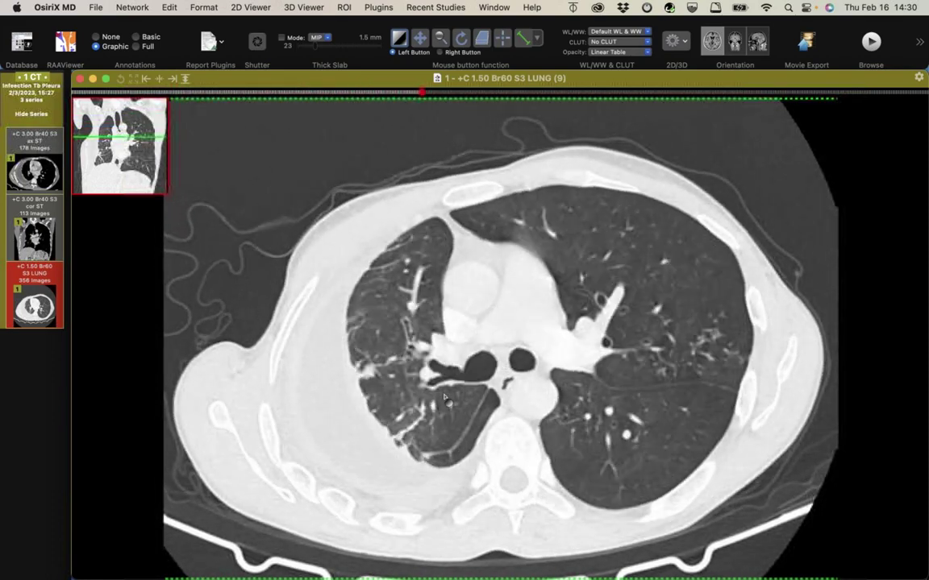
scroll(372, 510, "down", 16)
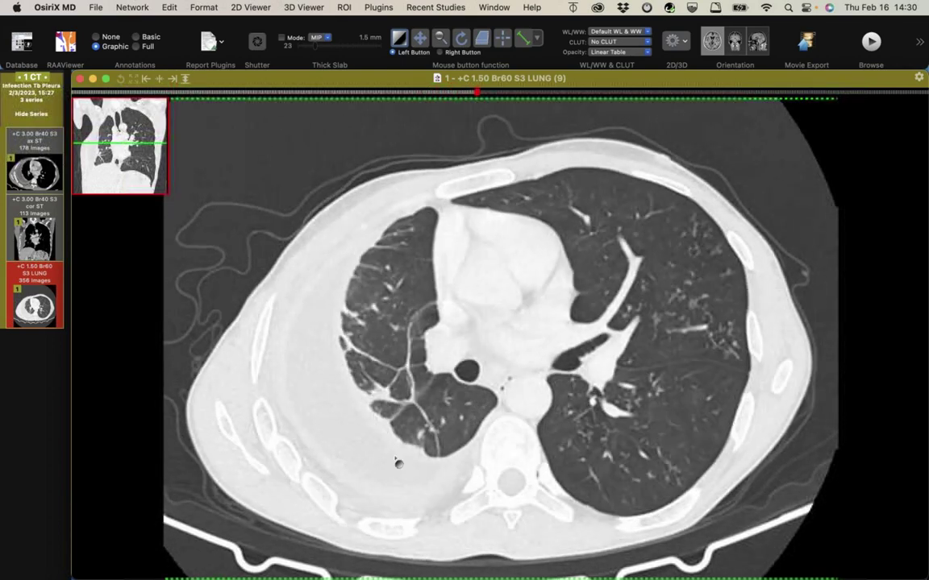
scroll(604, 487, "down", 20)
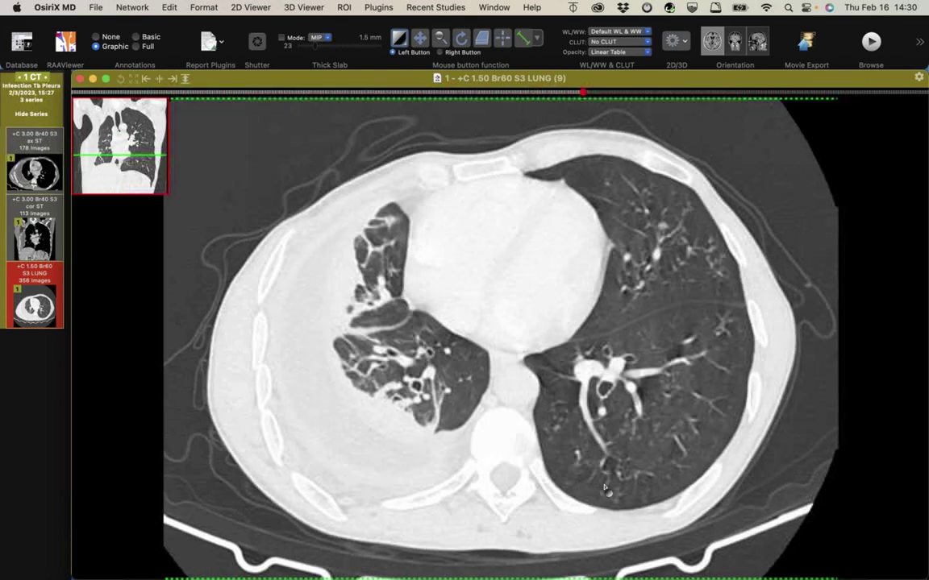
Display the axial soft-tissue series, +C 3.00 Br40 S3 ax ST, and follow the right pleural collection from the aortic arch level down to the lower heart
left_click_drag(61, 178, 292, 203)
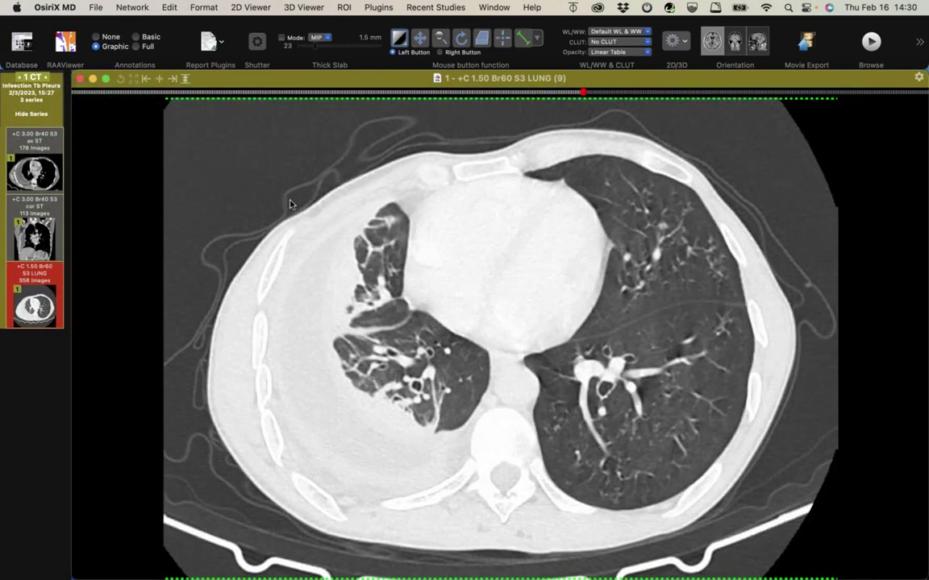
scroll(292, 202, "down", 20)
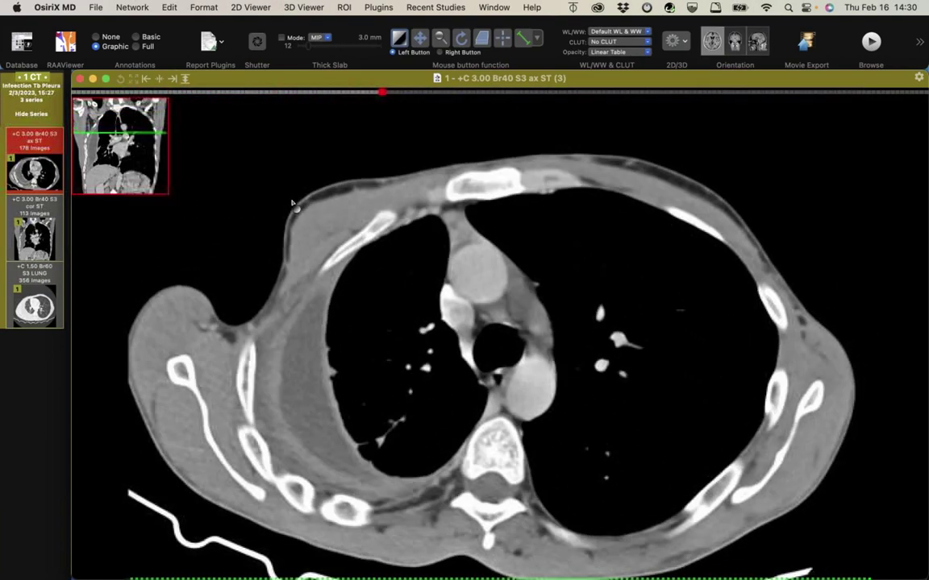
scroll(294, 206, "down", 5)
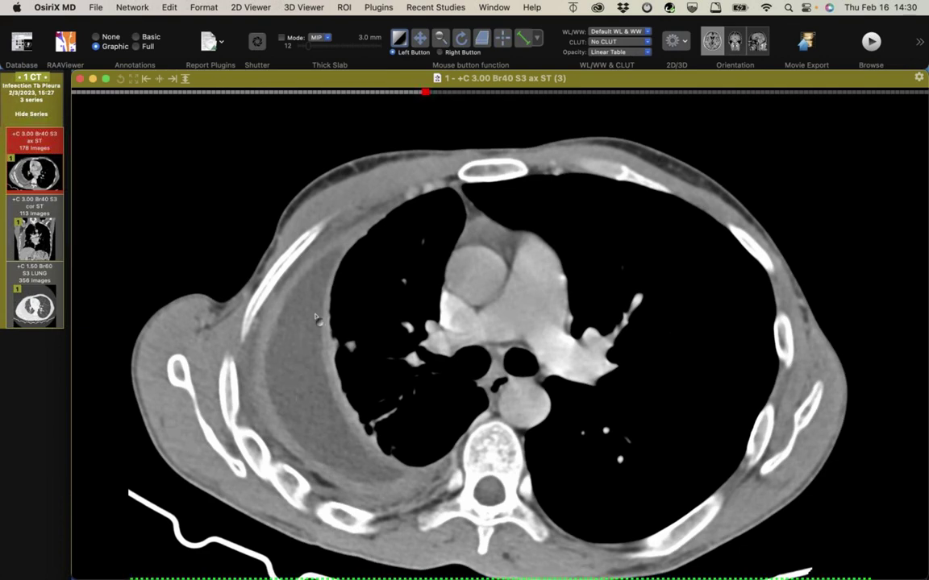
scroll(286, 415, "down", 12)
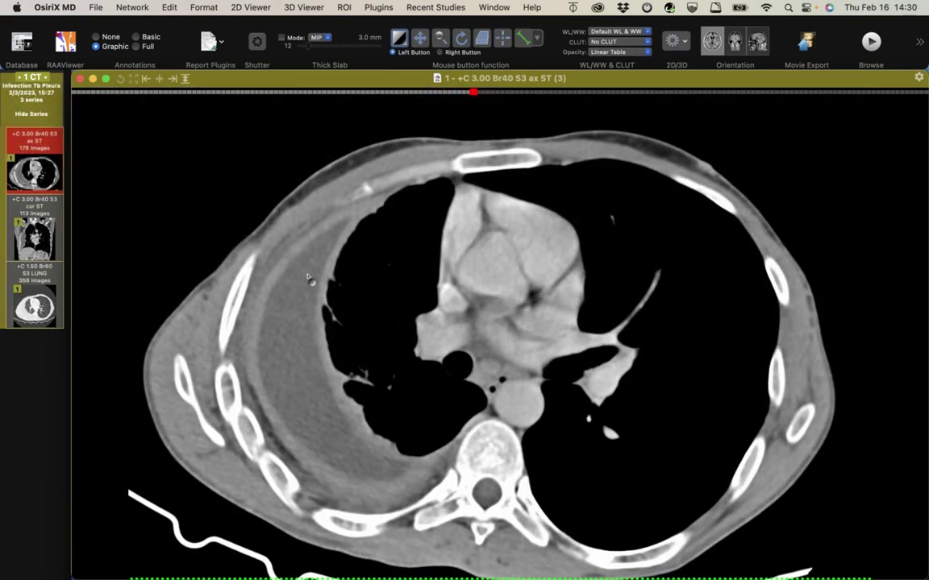
scroll(306, 403, "down", 20)
scroll(313, 397, "down", 4)
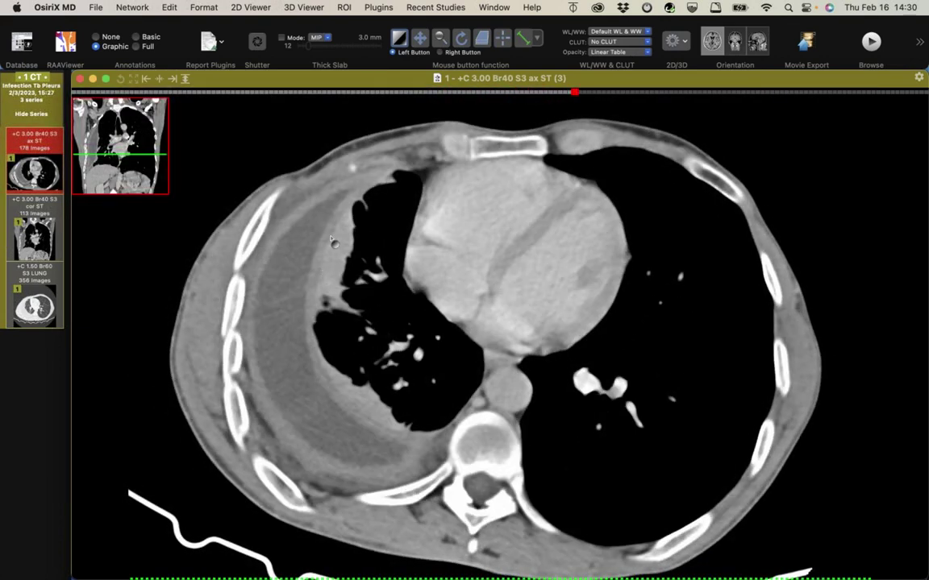
scroll(345, 427, "down", 4)
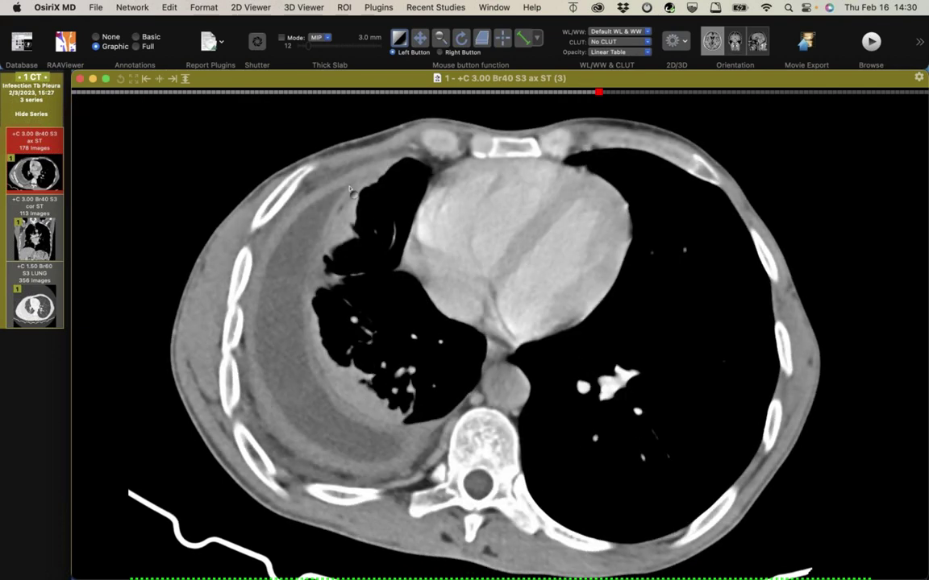
Recheck the right pleural collection and thickened pleura on the axial slices between the diaphragm and mid-heart levels
scroll(332, 395, "down", 12)
scroll(333, 395, "up", 10)
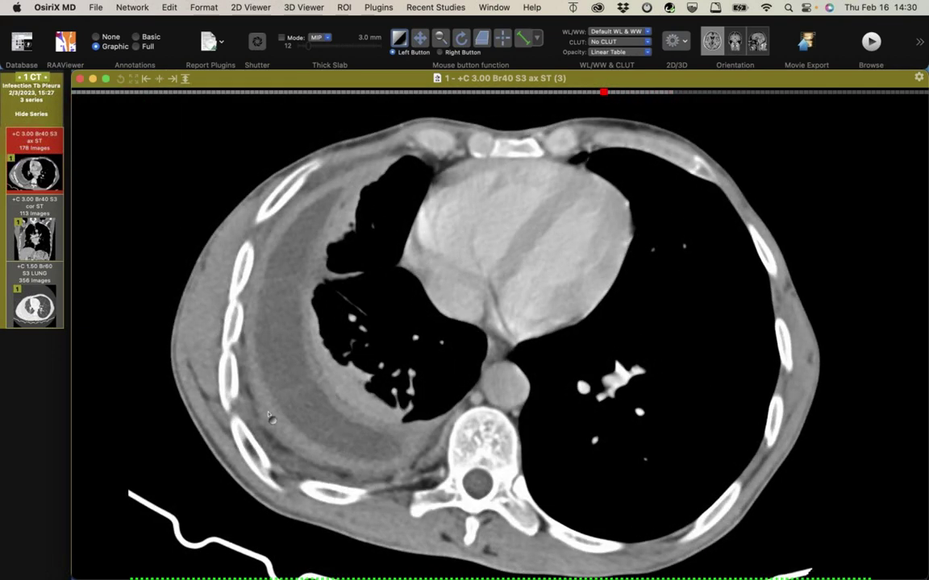
scroll(326, 471, "down", 3)
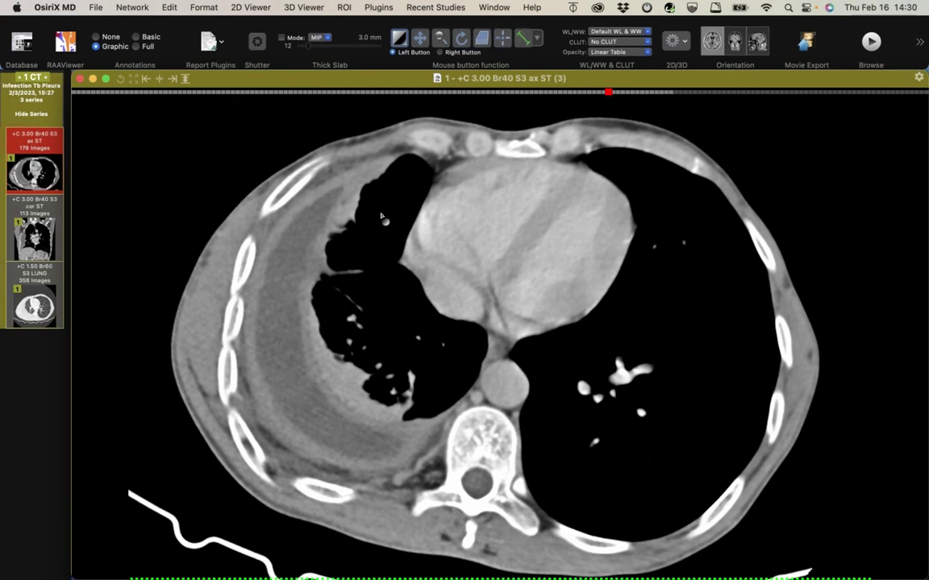
scroll(290, 342, "down", 10)
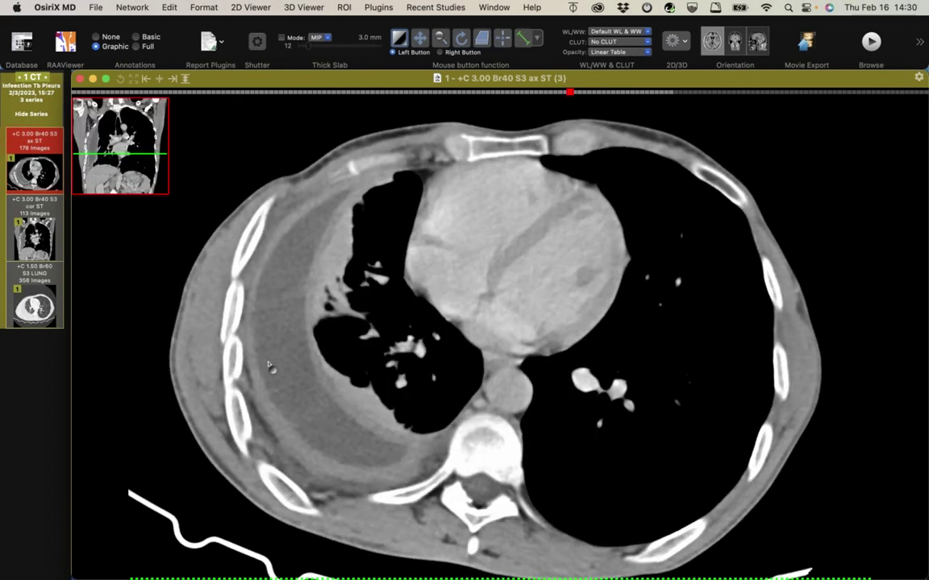
scroll(270, 366, "up", 20)
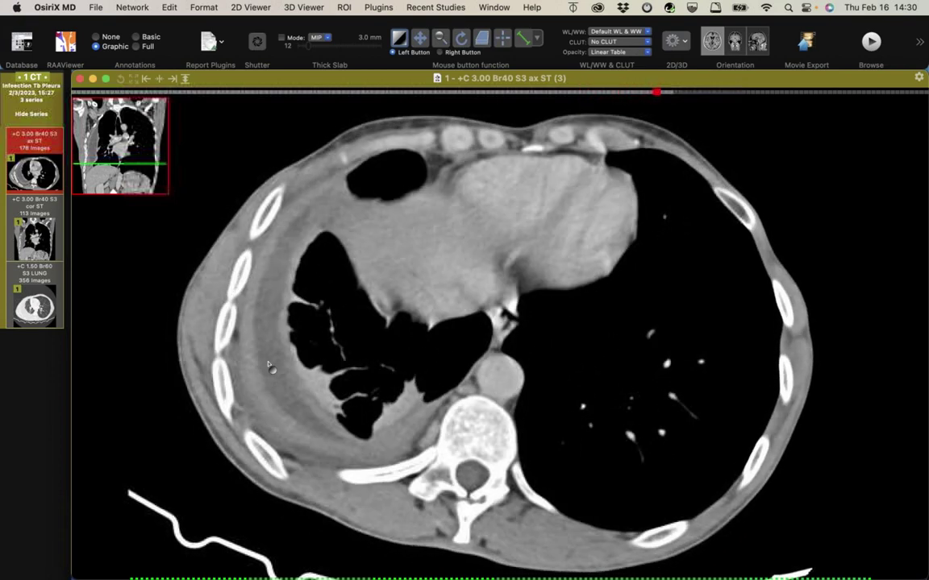
scroll(270, 367, "up", 6)
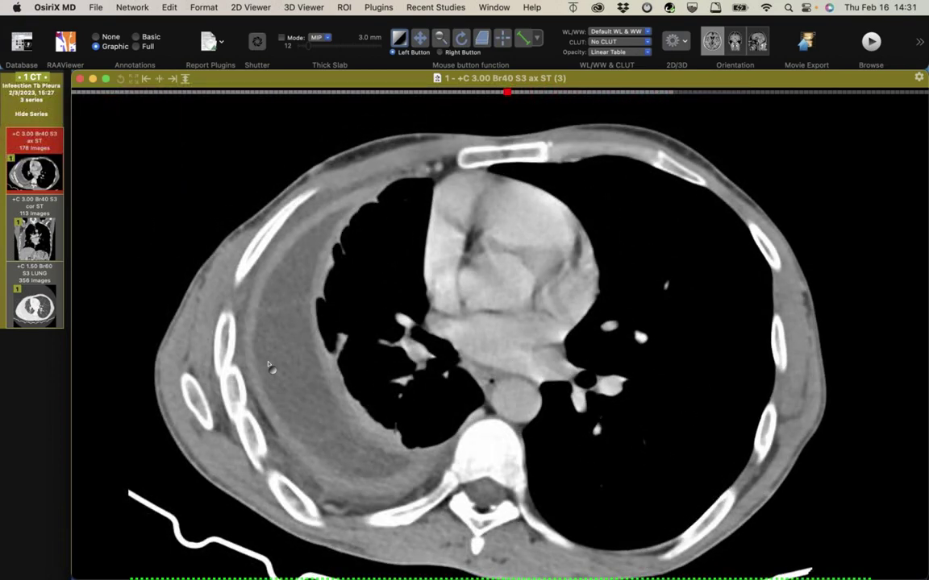
Display the coronal soft-tissue series, +C 3.00 Br40 S3 cor ST, and examine the right pleural collection around the hilar level
left_click_drag(34, 234, 381, 246)
scroll(382, 246, "down", 20)
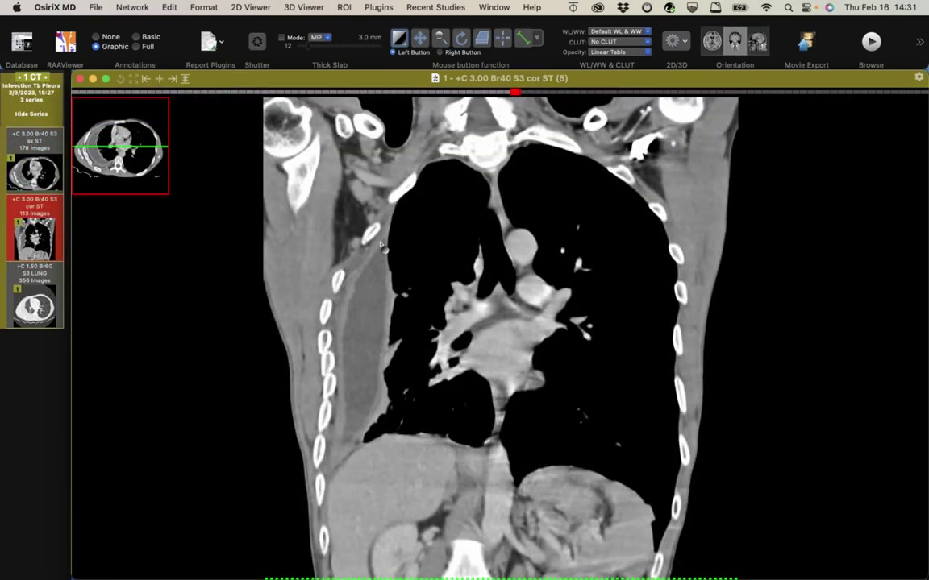
scroll(381, 246, "up", 5)
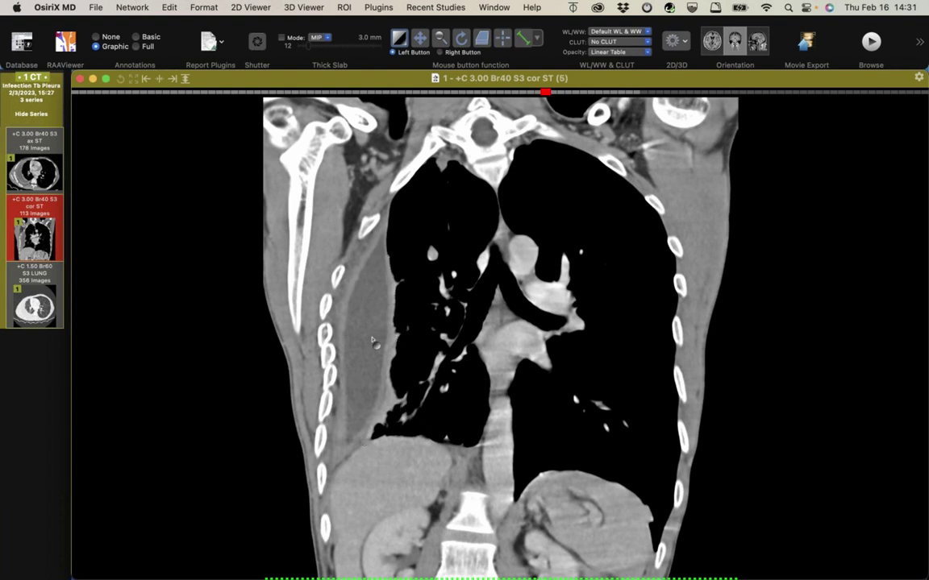
Reopen the Infection Tb Pleura study from the database and display the +C 3.00 Br40 S3 ax ST series just below the aortic arch
left_click(22, 41)
double_click(266, 326)
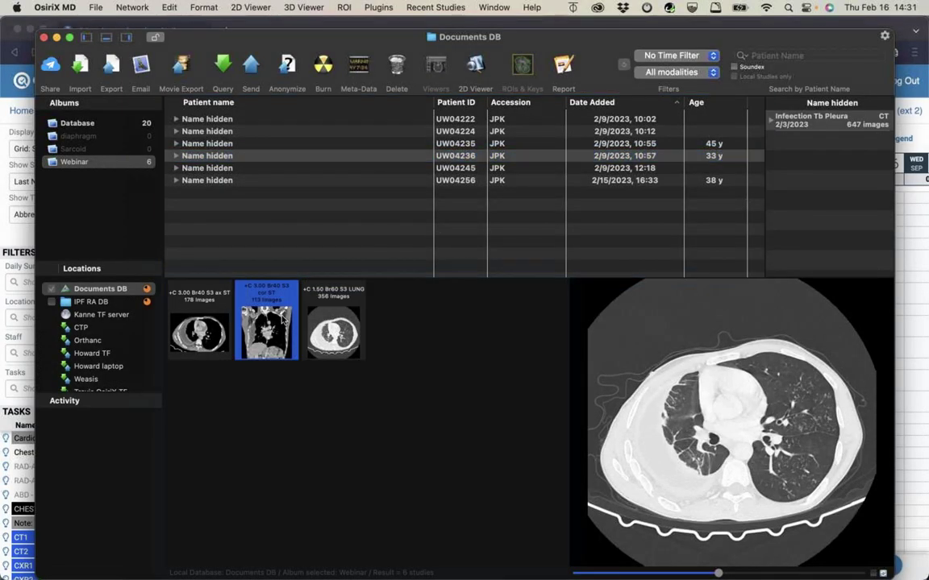
left_click(40, 161)
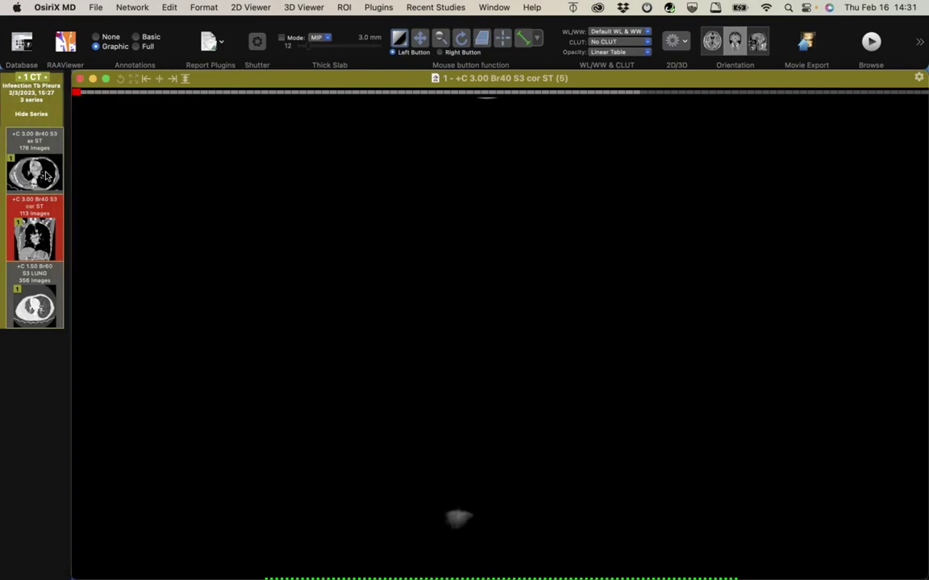
scroll(314, 227, "down", 20)
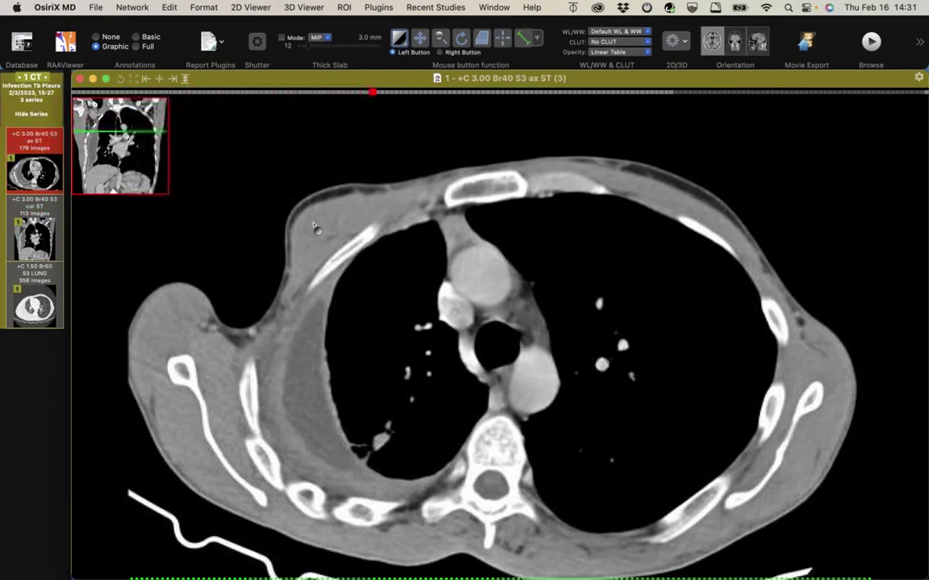
Examine the mediastinum beside the descending aorta on the axial slices, moving back and forth between the aortic arch and the heart
scroll(314, 227, "down", 15)
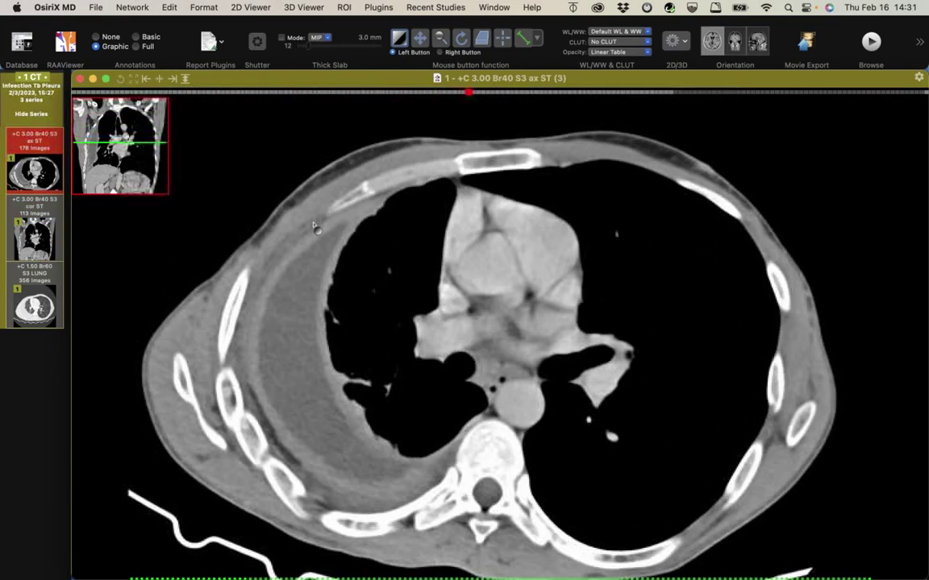
scroll(477, 371, "up", 10)
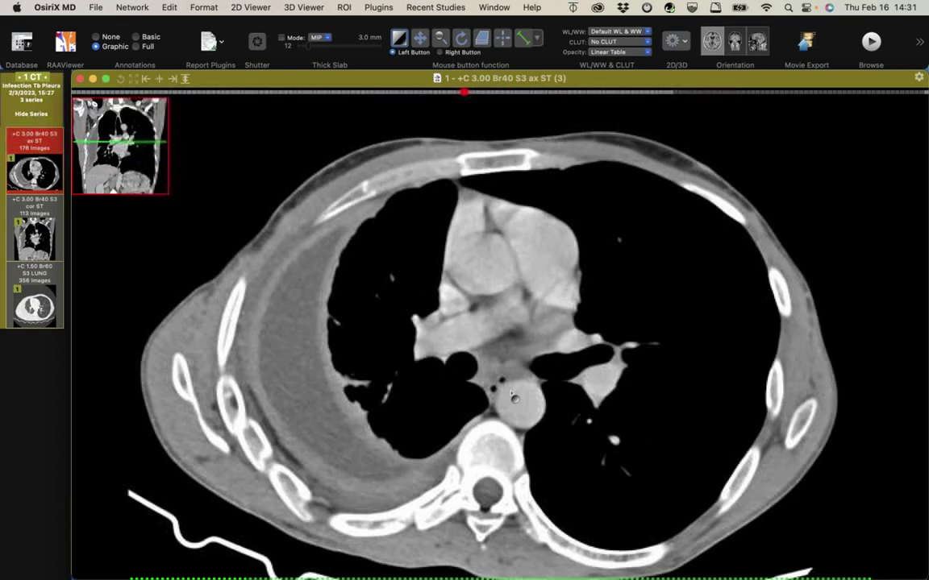
scroll(512, 396, "up", 8)
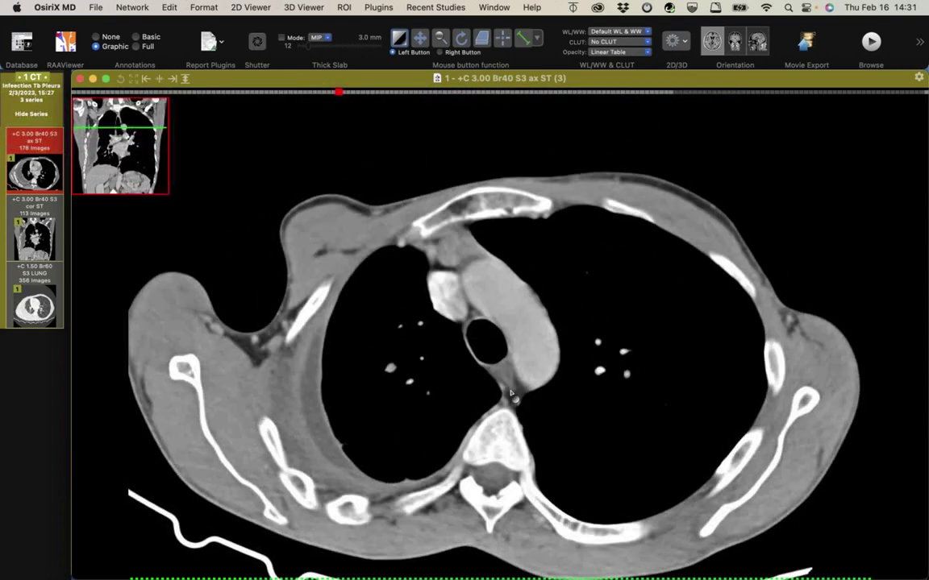
scroll(512, 396, "down", 8)
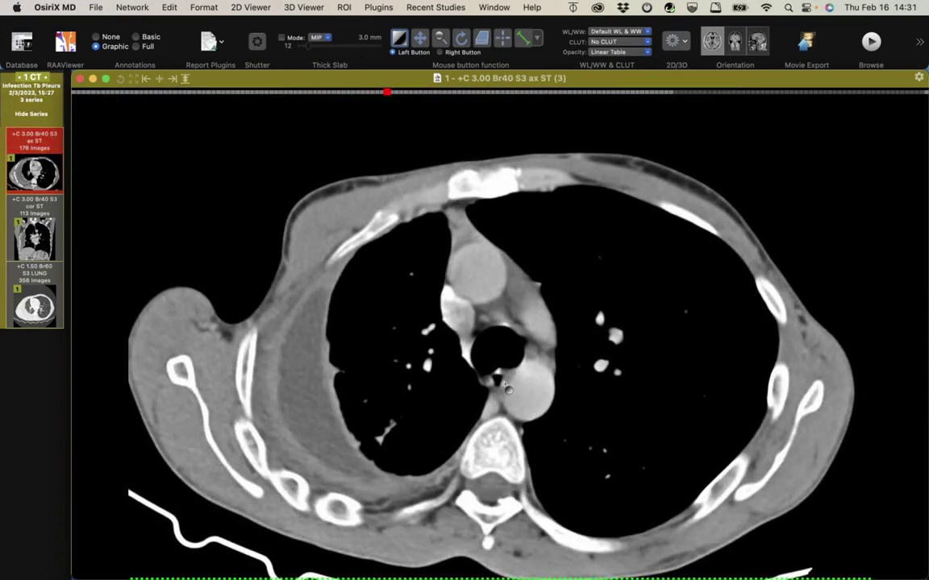
scroll(505, 389, "down", 15)
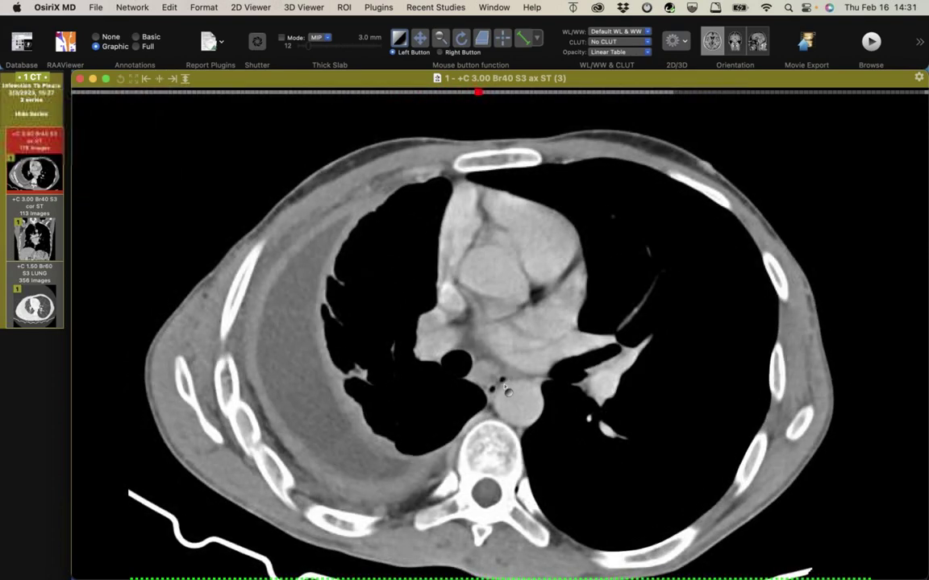
scroll(505, 389, "down", 10)
scroll(505, 389, "up", 9)
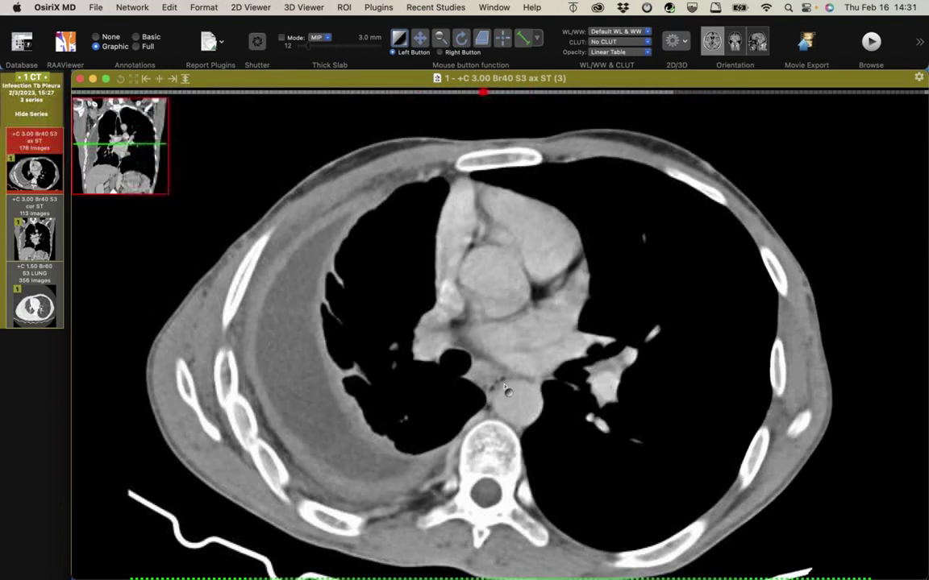
Examine the mediastinum around the esophagus and descending aorta on the axial slices from just above the carina down to mid-heart level
scroll(506, 390, "up", 10)
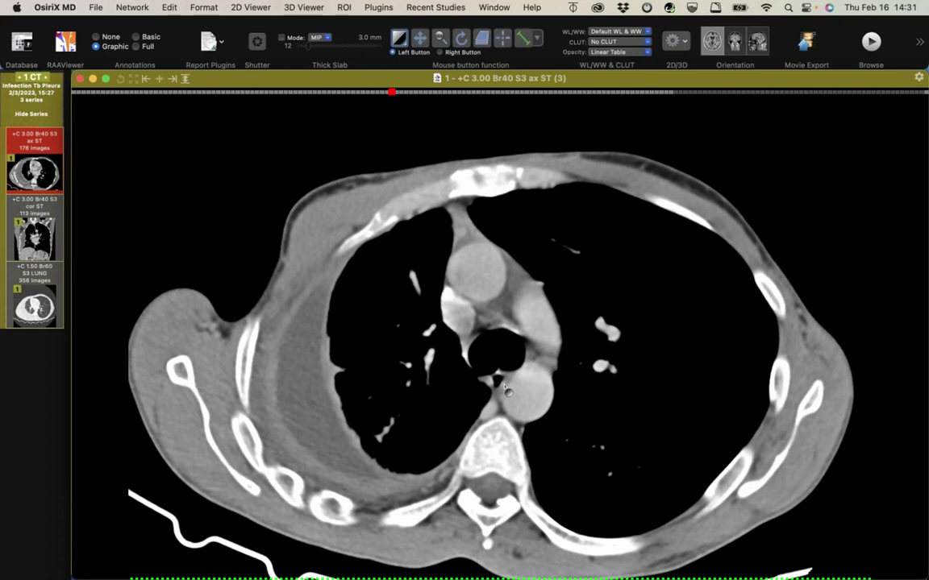
scroll(506, 390, "down", 10)
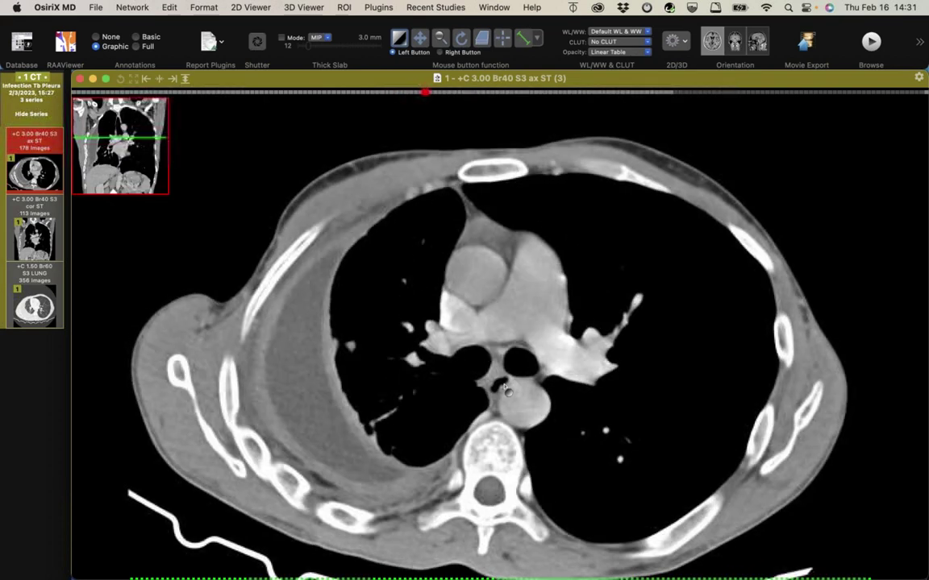
scroll(504, 389, "down", 20)
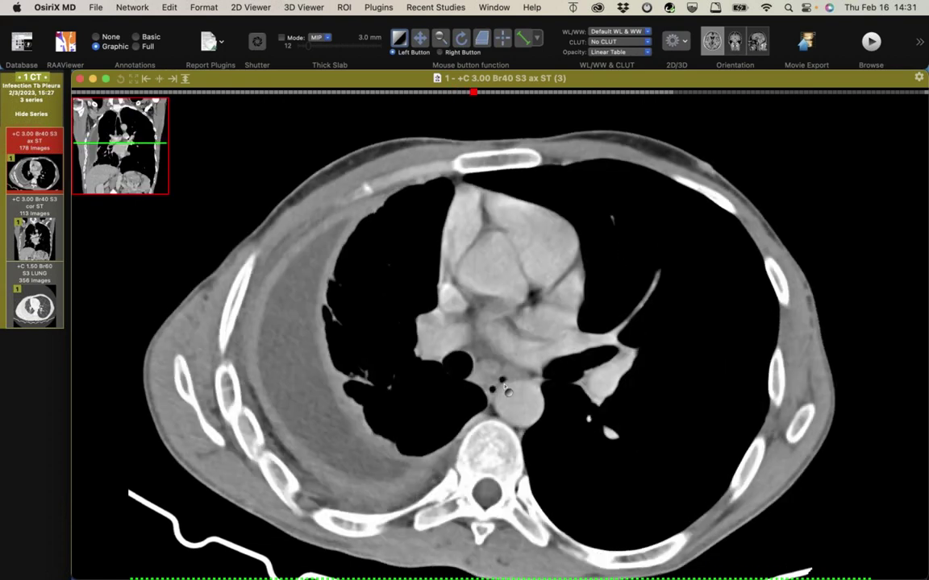
scroll(504, 389, "down", 4)
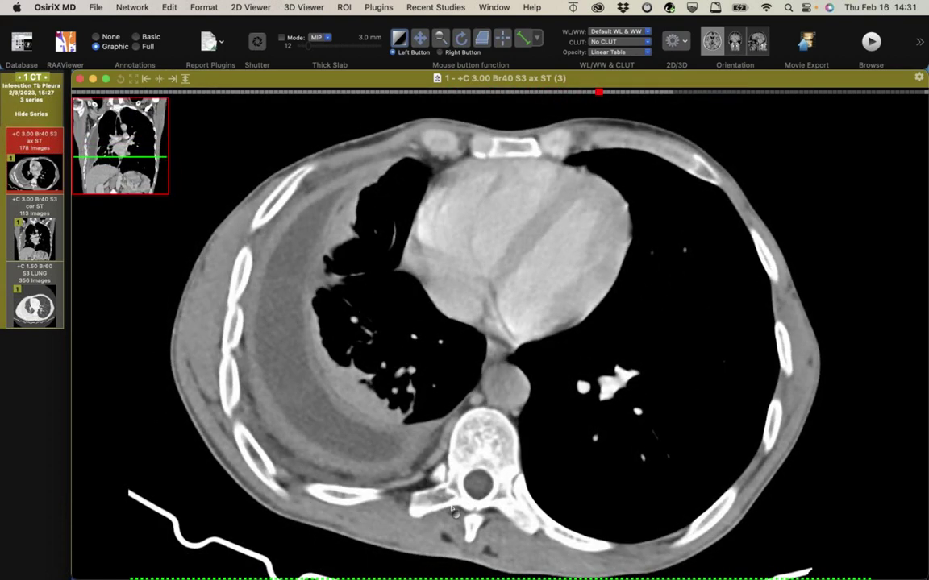
Compare the right pleural collection, thickened pleura and adjacent ribs on the axial slices between the left atrium and the lower heart
scroll(286, 373, "down", 3)
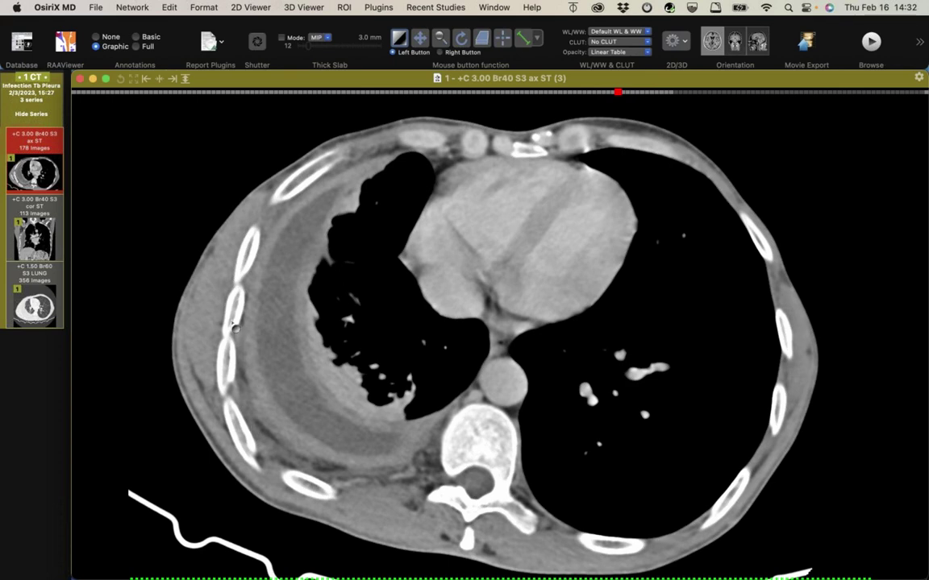
scroll(256, 211, "up", 5)
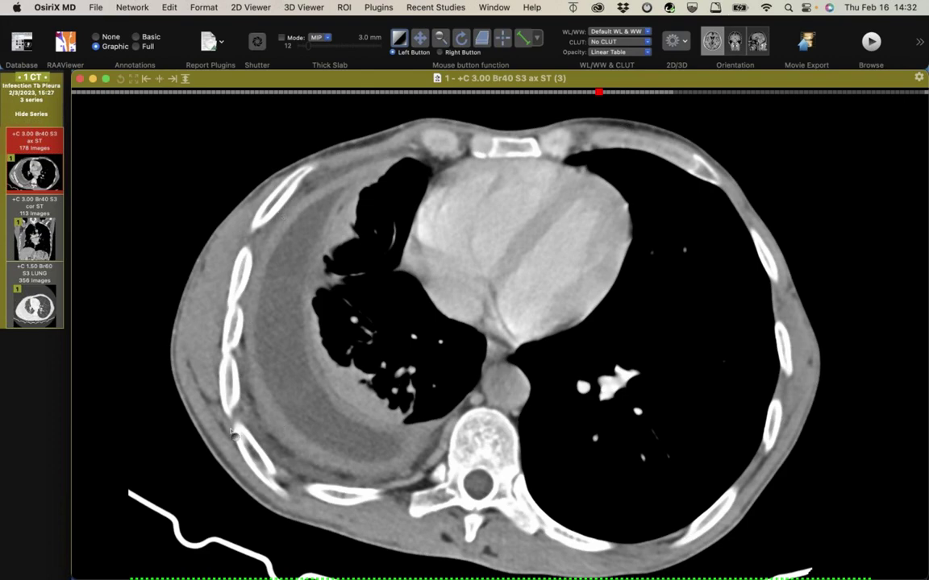
scroll(220, 395, "up", 4)
scroll(259, 458, "up", 10)
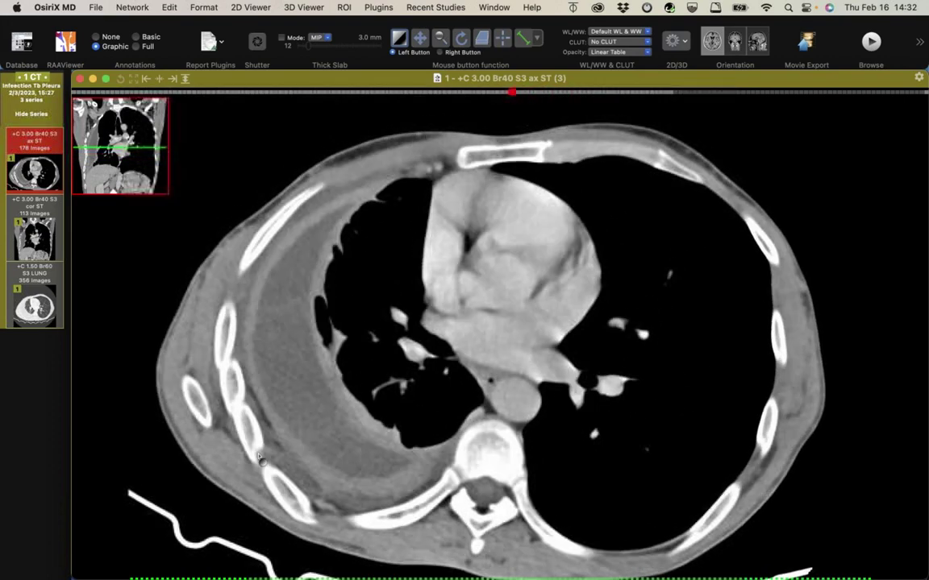
scroll(260, 458, "down", 8)
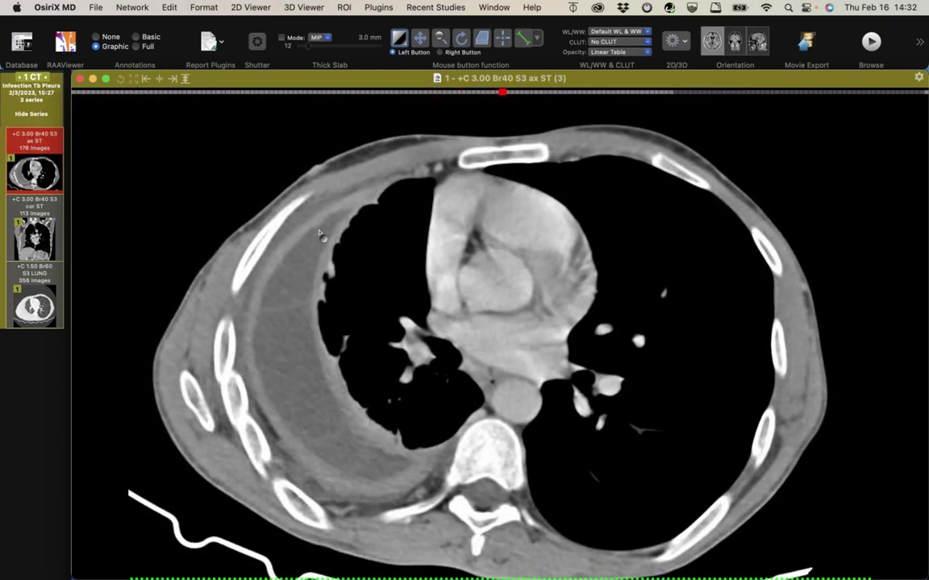
scroll(278, 307, "down", 3)
scroll(278, 307, "down", 6)
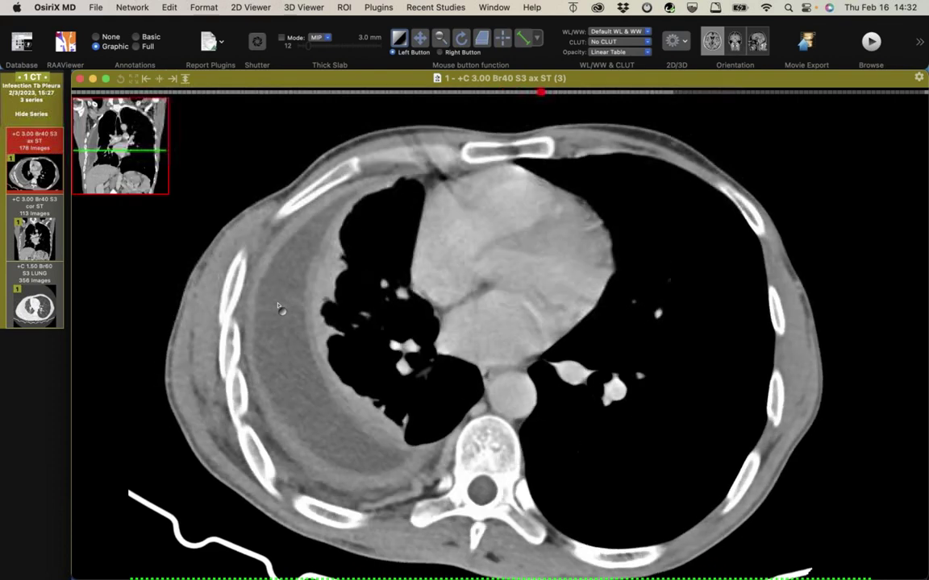
scroll(278, 307, "down", 7)
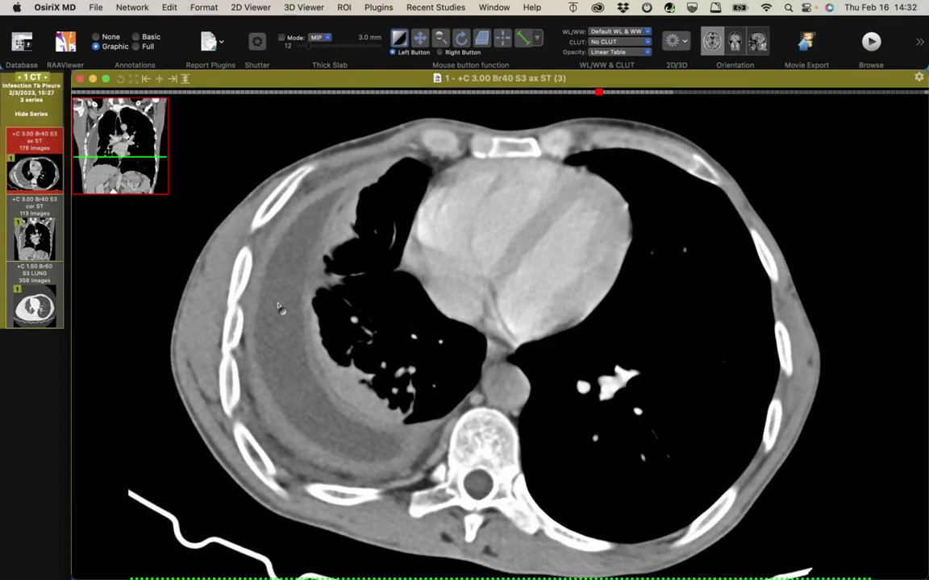
scroll(278, 307, "up", 6)
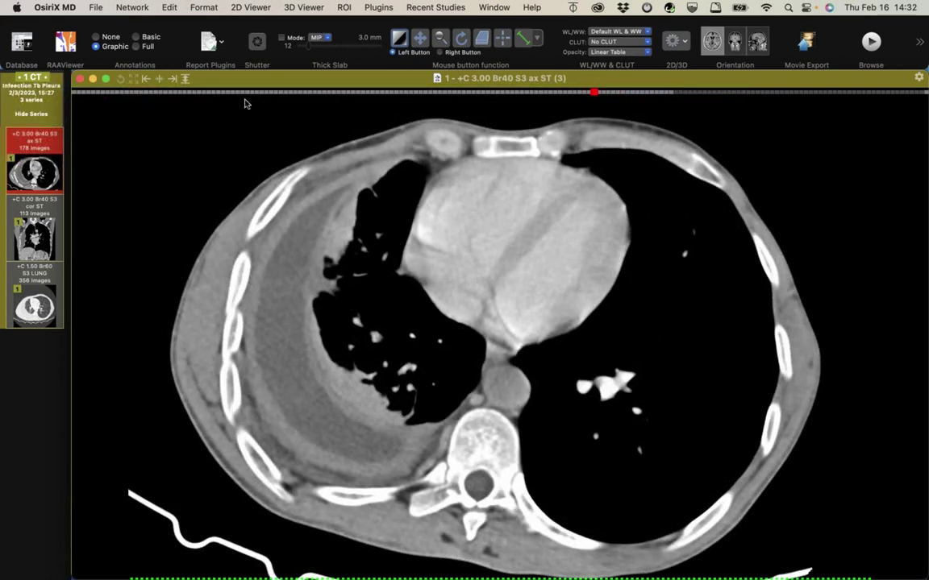
Open the Vascular Esophagus study from the Webinar album and display its THIN ST series
left_click(22, 42)
left_click(215, 169)
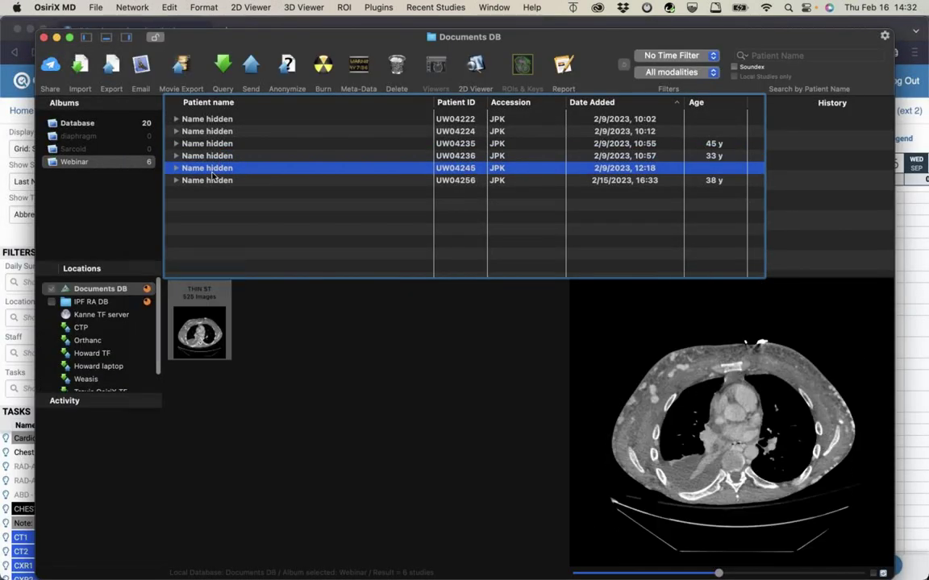
double_click(214, 317)
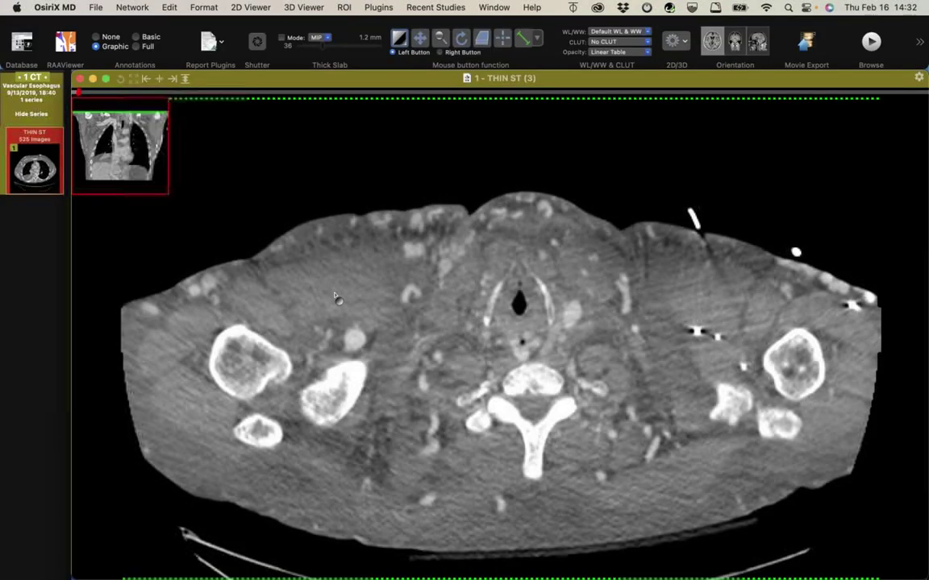
Examine the superficial chest wall and shoulder vessels on the axial slices from the lower neck to the manubrium
scroll(335, 296, "down", 15)
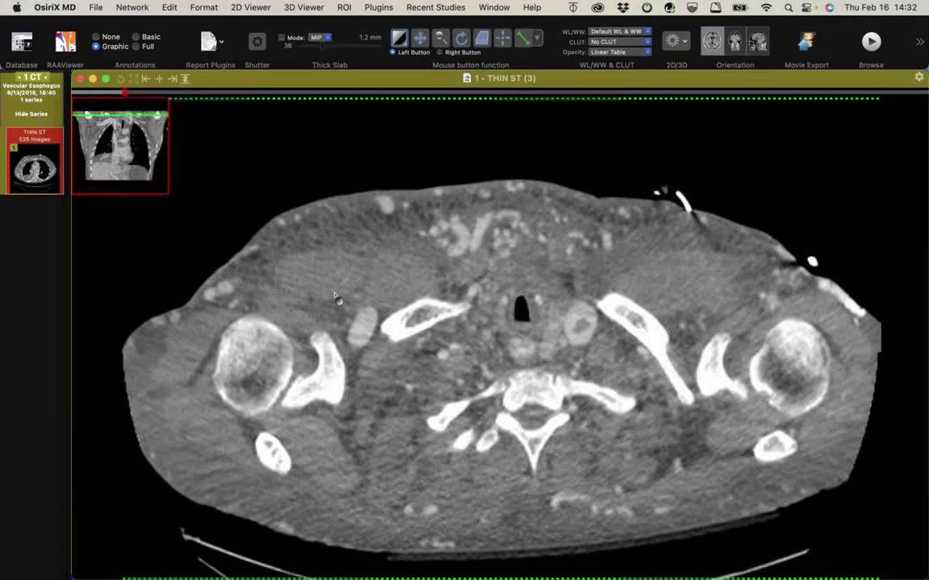
scroll(336, 297, "down", 10)
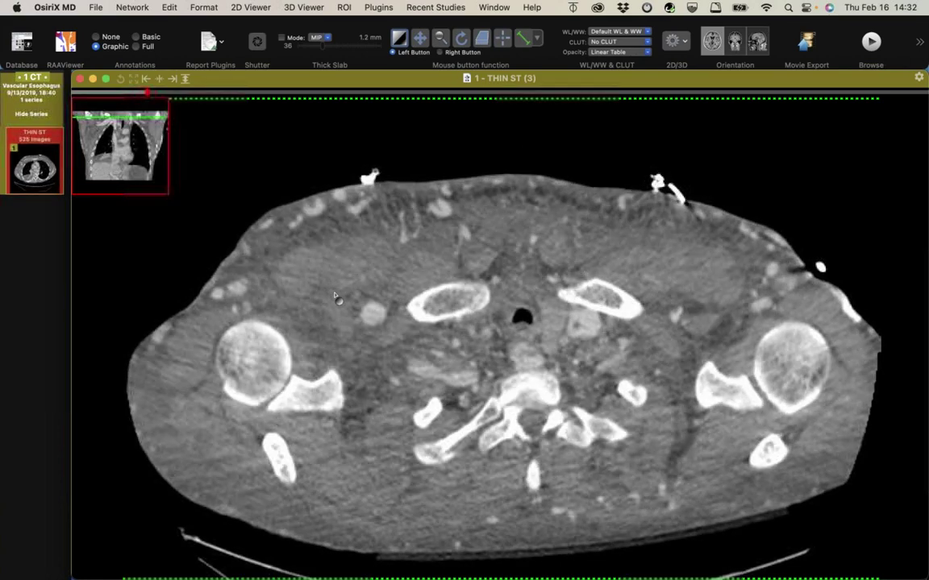
scroll(335, 297, "down", 10)
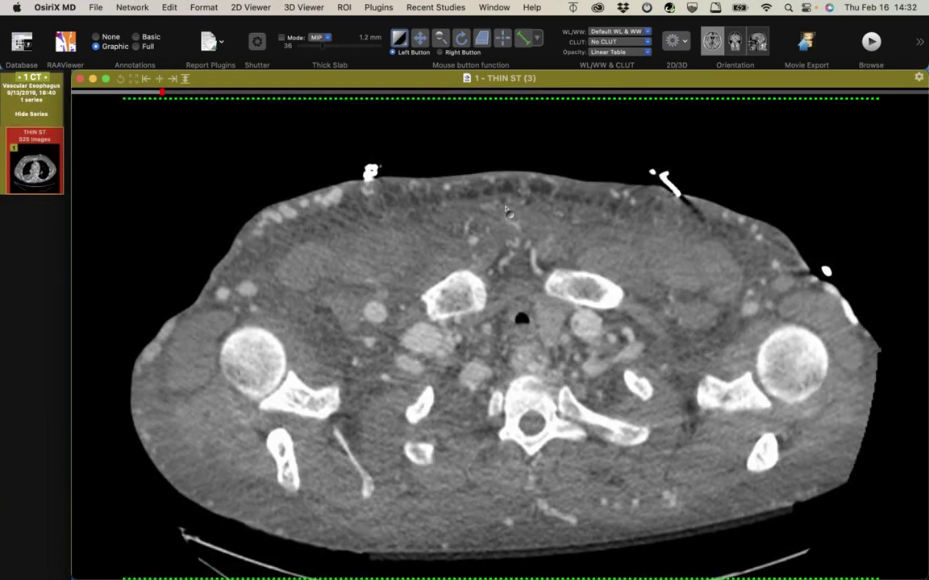
scroll(296, 213, "down", 6)
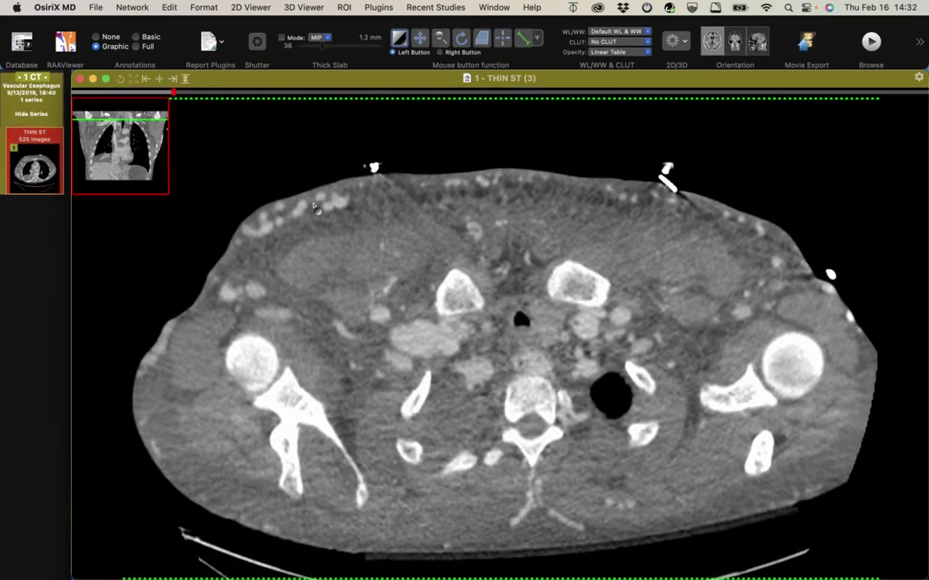
scroll(486, 212, "down", 10)
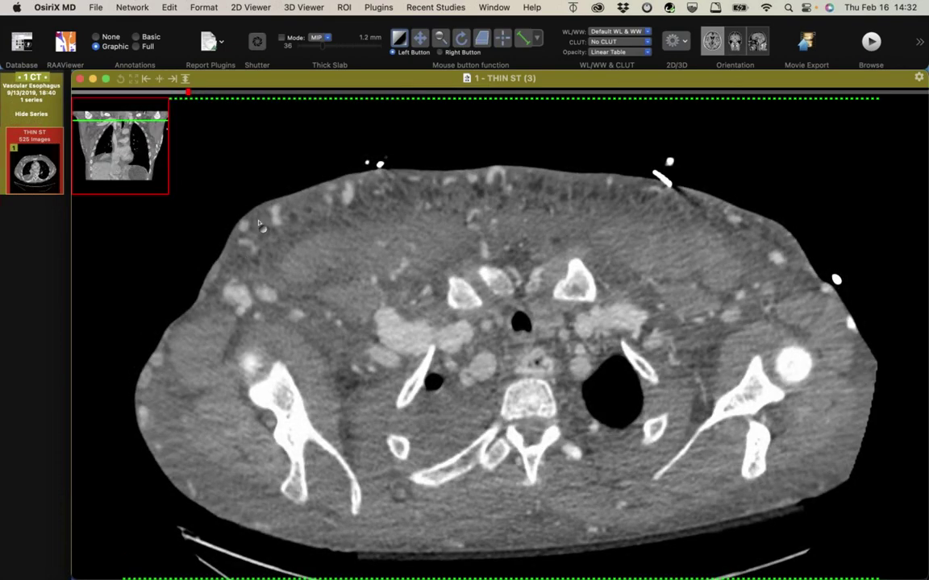
scroll(283, 394, "down", 20)
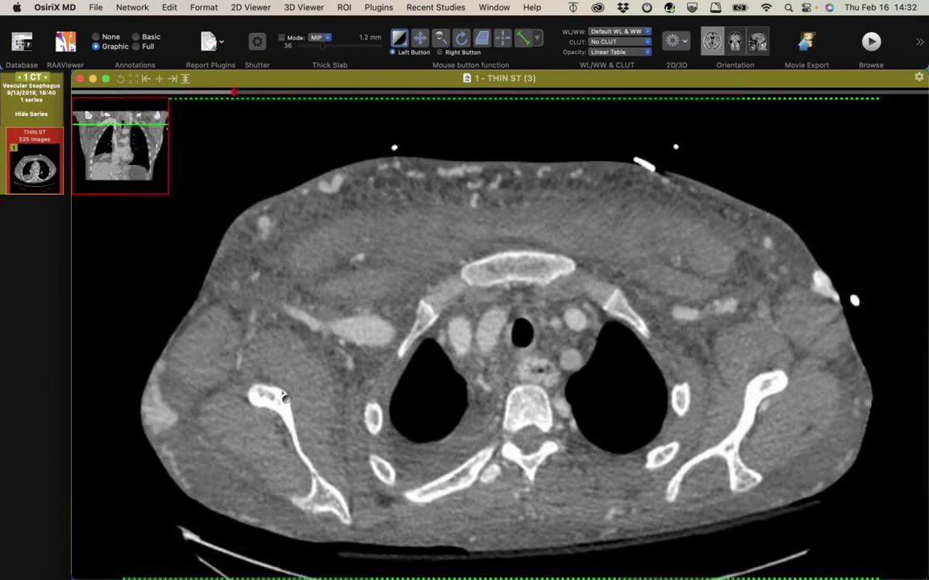
Examine the esophagus behind the trachea, moving back and forth between the thoracic inlet and the level just above the aortic arch
scroll(284, 396, "up", 20)
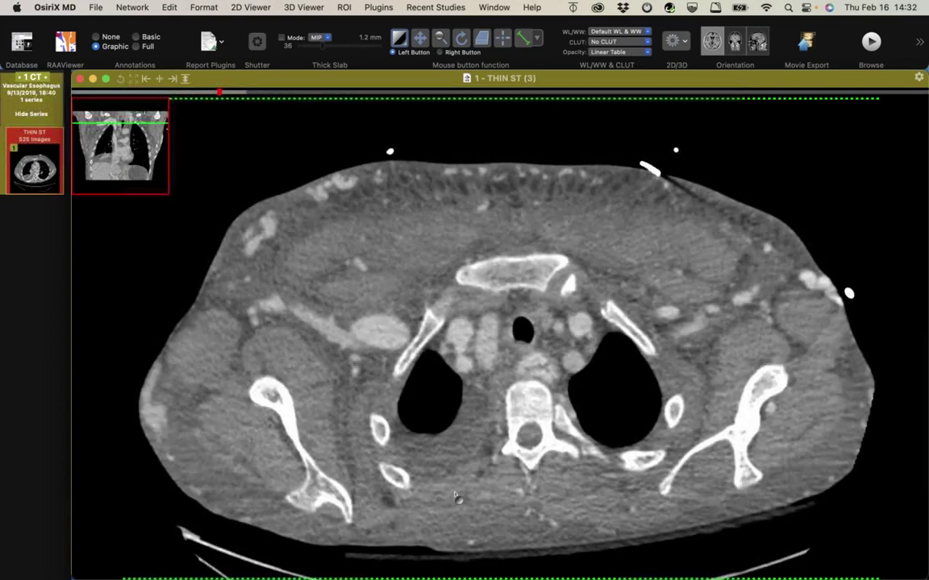
scroll(457, 497, "down", 6)
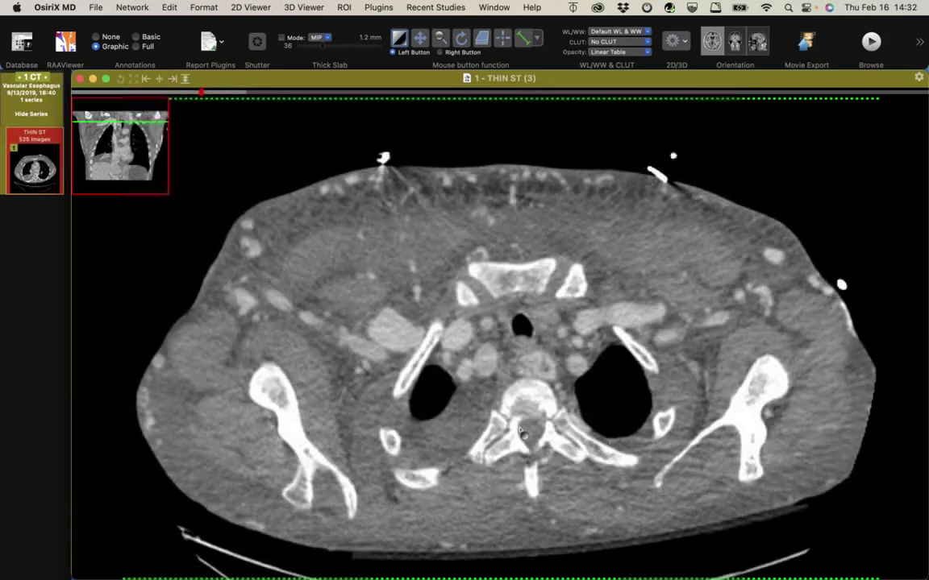
scroll(557, 389, "down", 5)
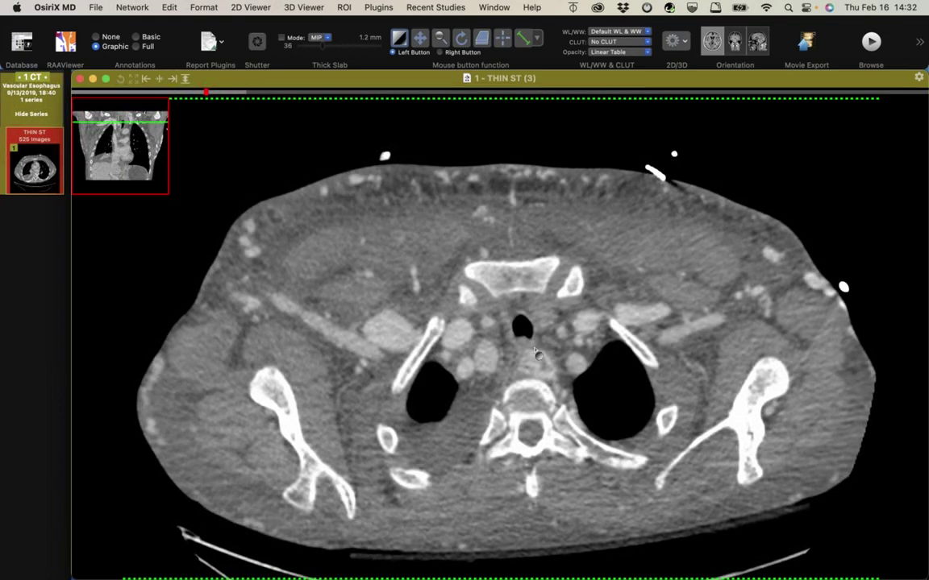
scroll(552, 363, "down", 8)
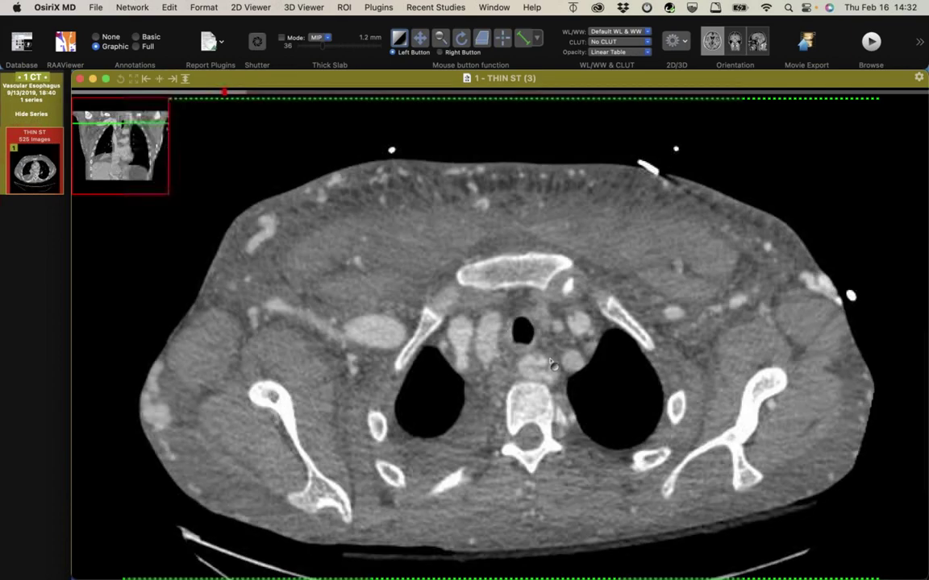
scroll(524, 389, "down", 5)
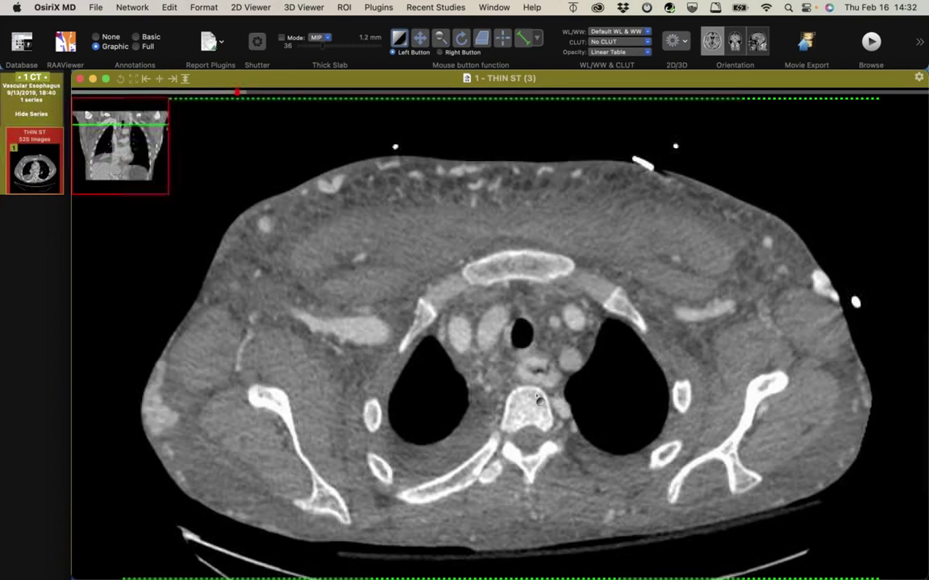
scroll(538, 401, "down", 5)
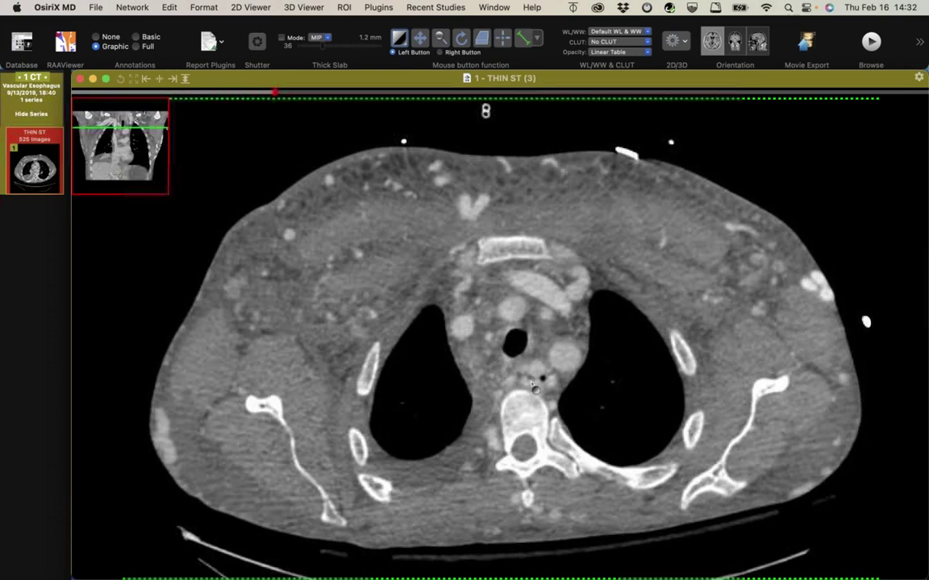
scroll(534, 388, "up", 3)
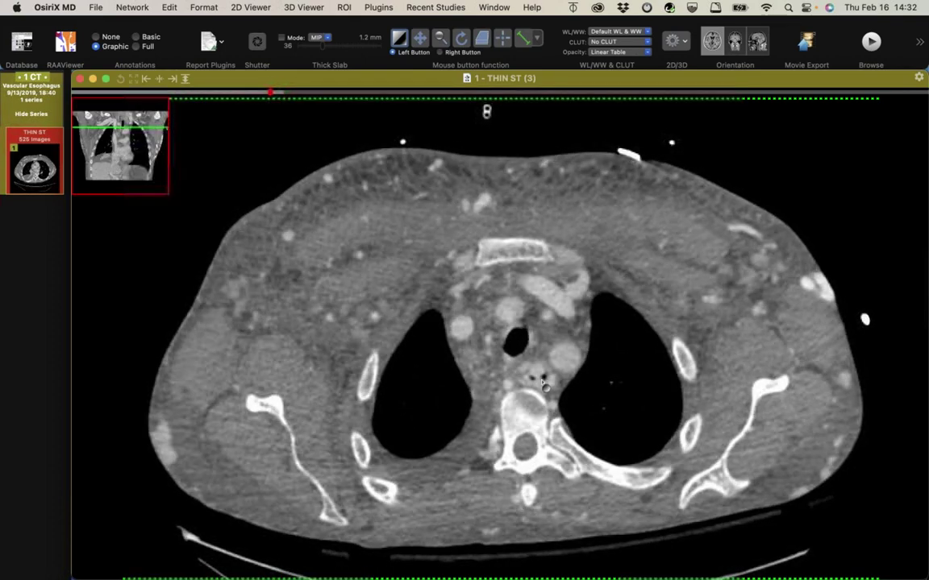
Follow the esophagus and surrounding vessels on the axial slices from the aortic arch down to the dome of the liver
scroll(542, 385, "down", 20)
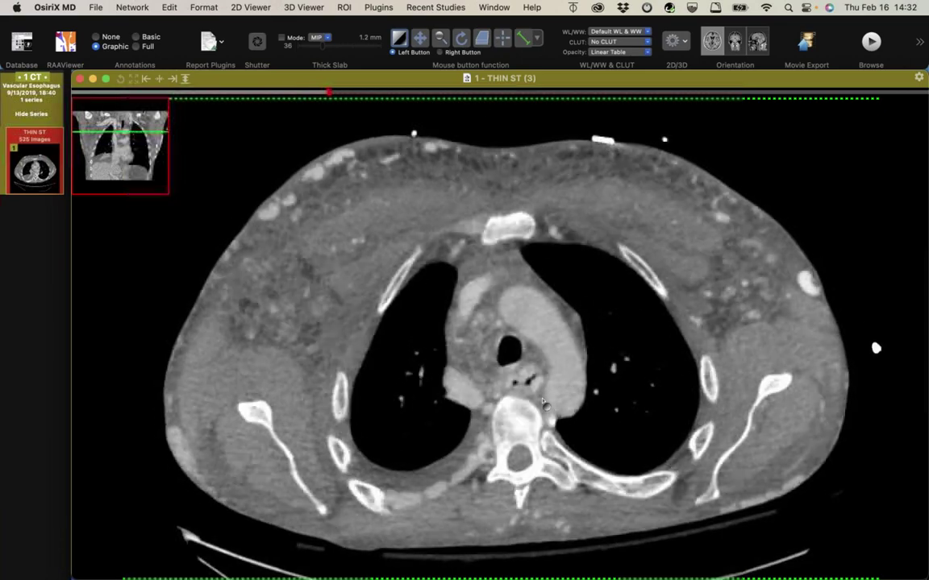
scroll(543, 403, "down", 3)
scroll(544, 406, "down", 15)
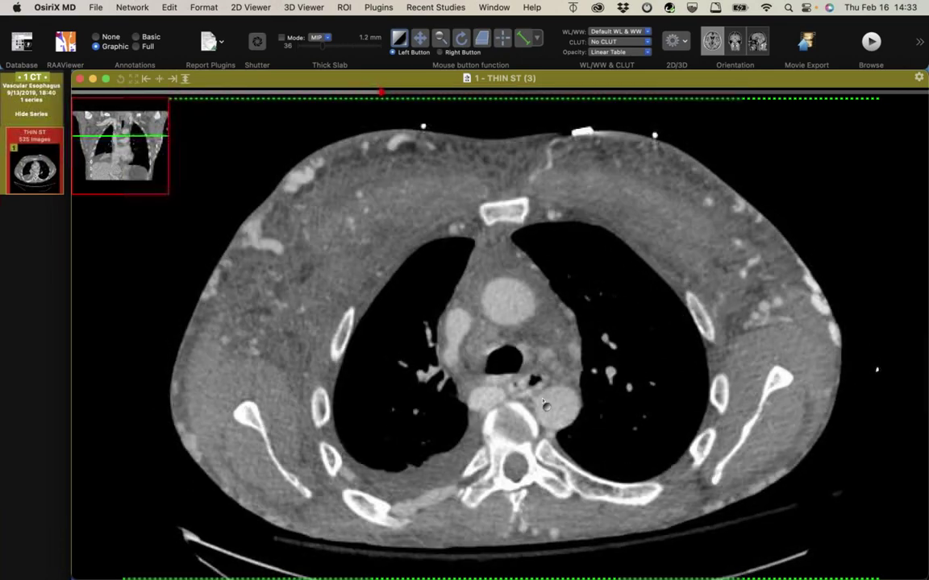
scroll(545, 406, "down", 20)
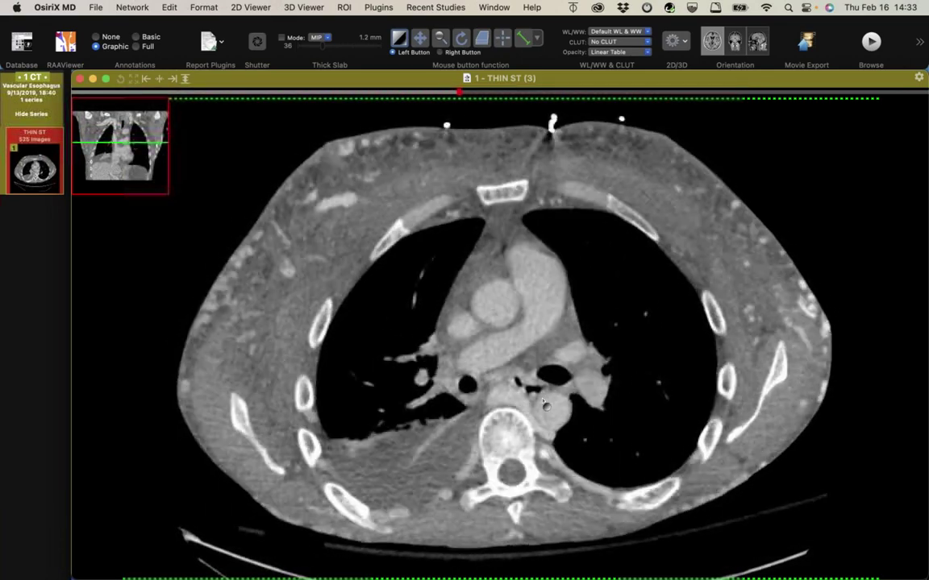
scroll(543, 403, "down", 15)
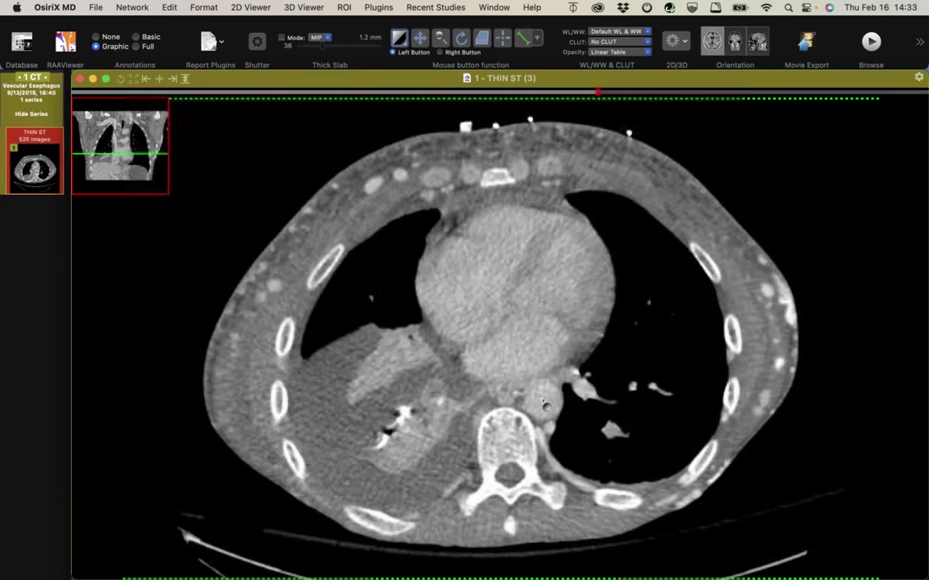
scroll(544, 403, "down", 20)
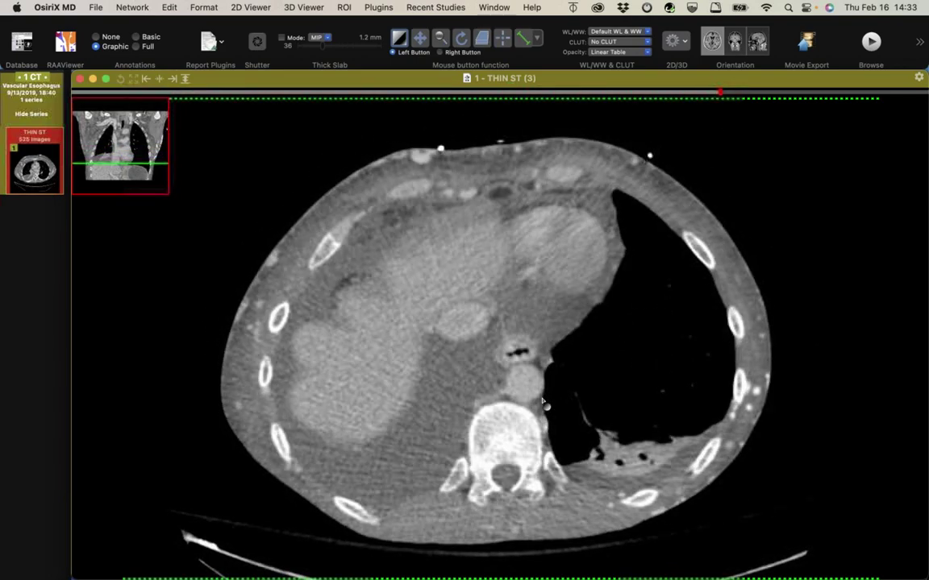
scroll(545, 405, "down", 10)
Trace the esophagus back up the axial slices from the liver dome to the aortic arch
scroll(511, 339, "up", 10)
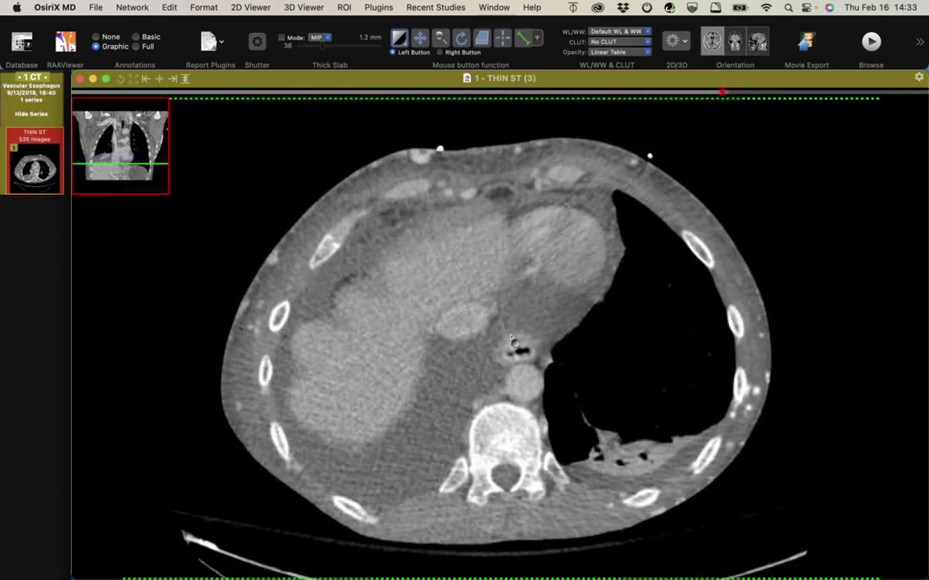
scroll(510, 338, "up", 20)
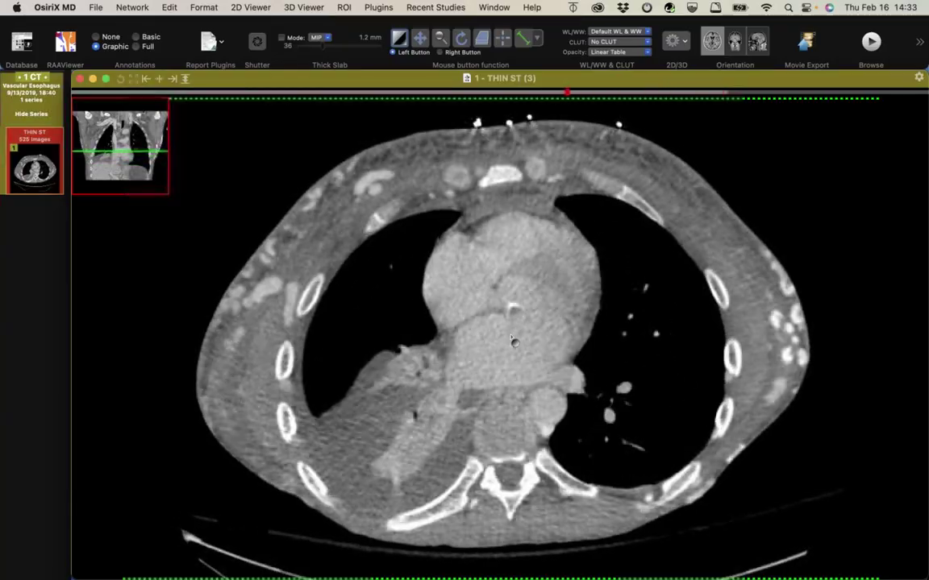
scroll(511, 340, "up", 20)
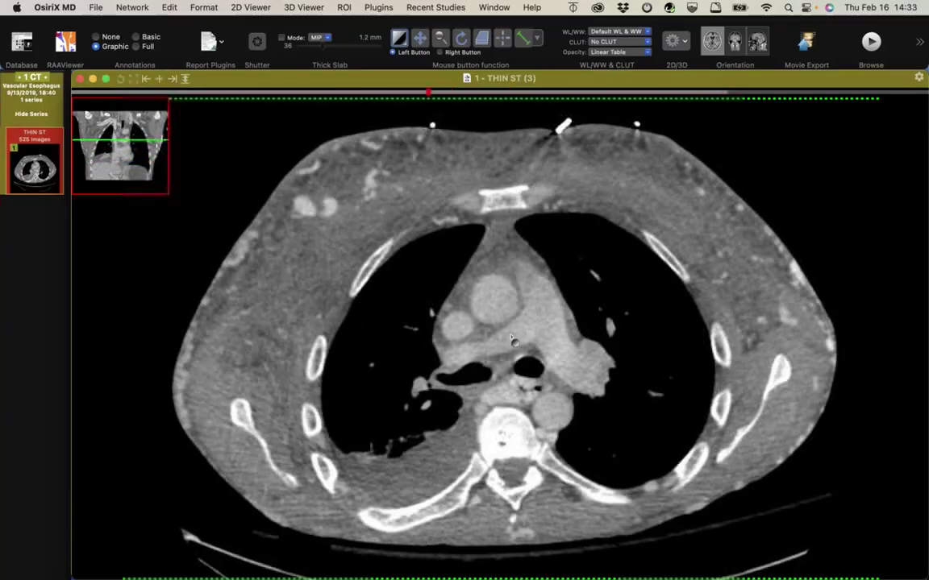
scroll(511, 340, "up", 6)
scroll(510, 338, "up", 7)
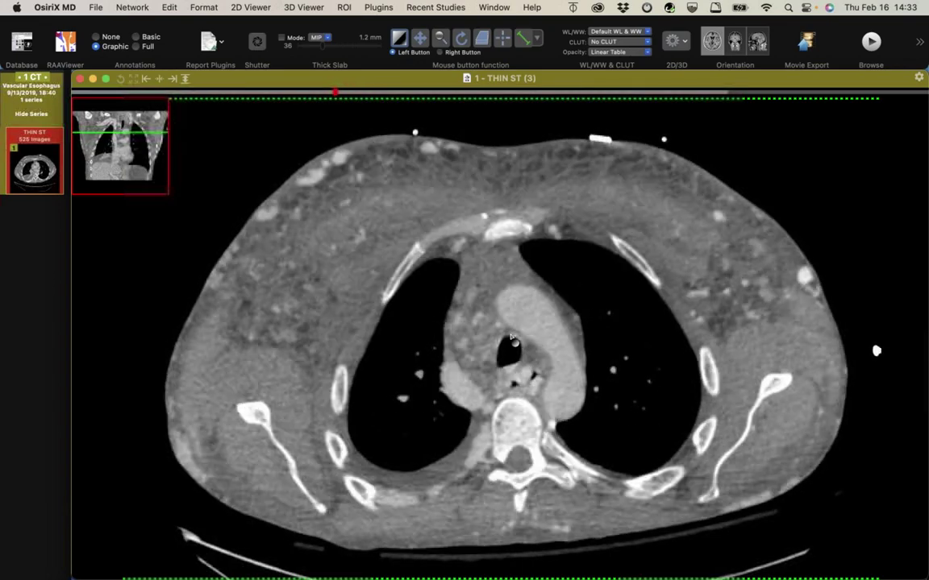
Compare the axial slices at the thoracic inlet with those at the aortic arch, following the mediastinal vessels beside the trachea to the azygos arch
scroll(510, 338, "up", 20)
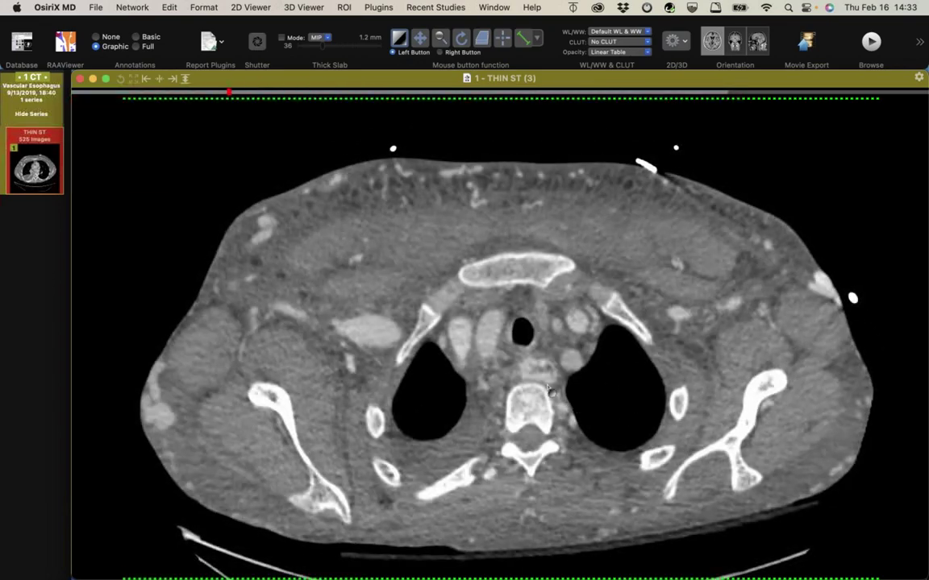
scroll(601, 274, "down", 20)
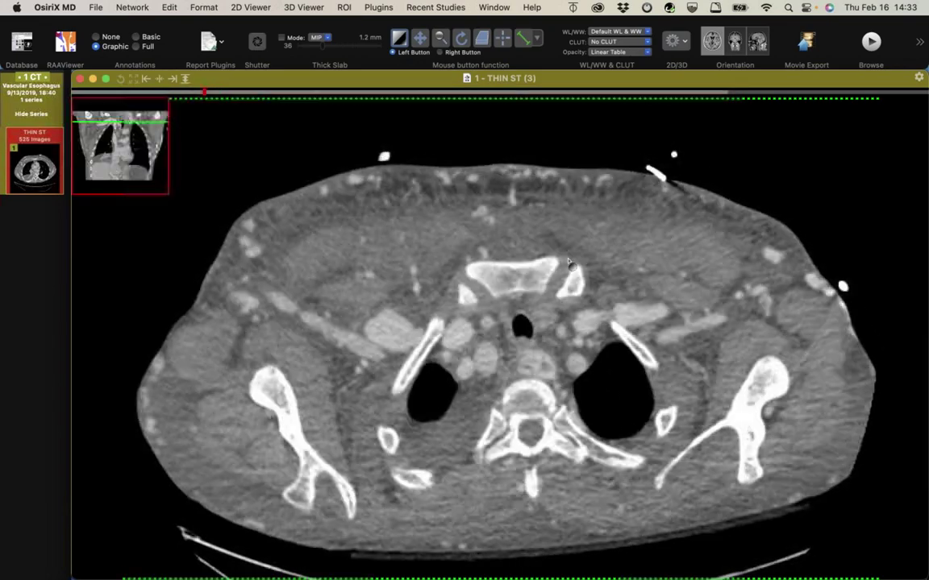
scroll(569, 264, "down", 12)
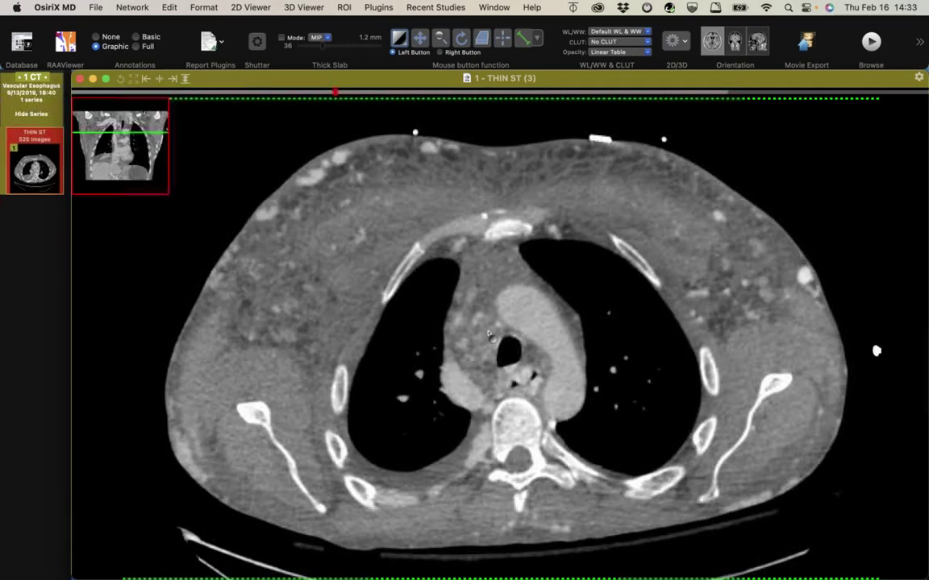
scroll(488, 335, "down", 3)
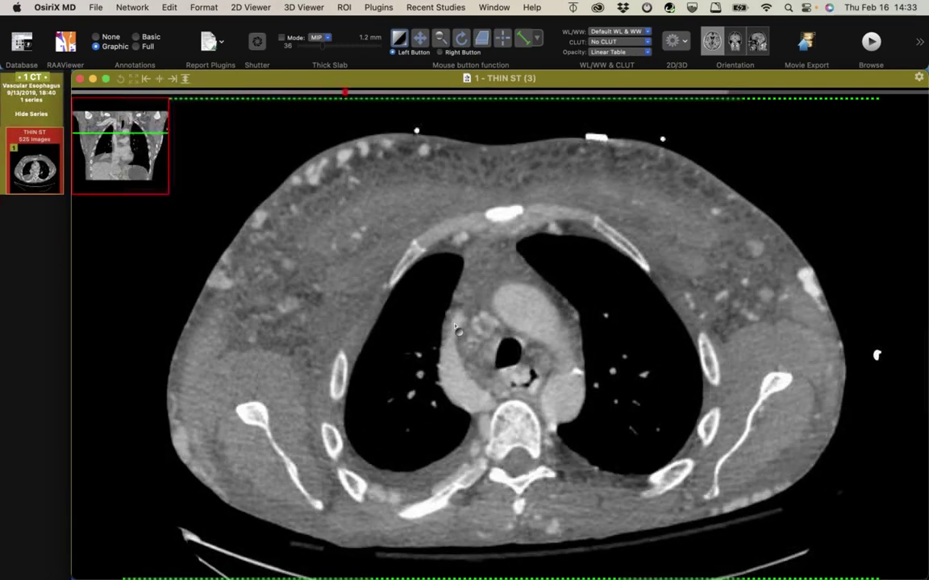
scroll(456, 329, "down", 3)
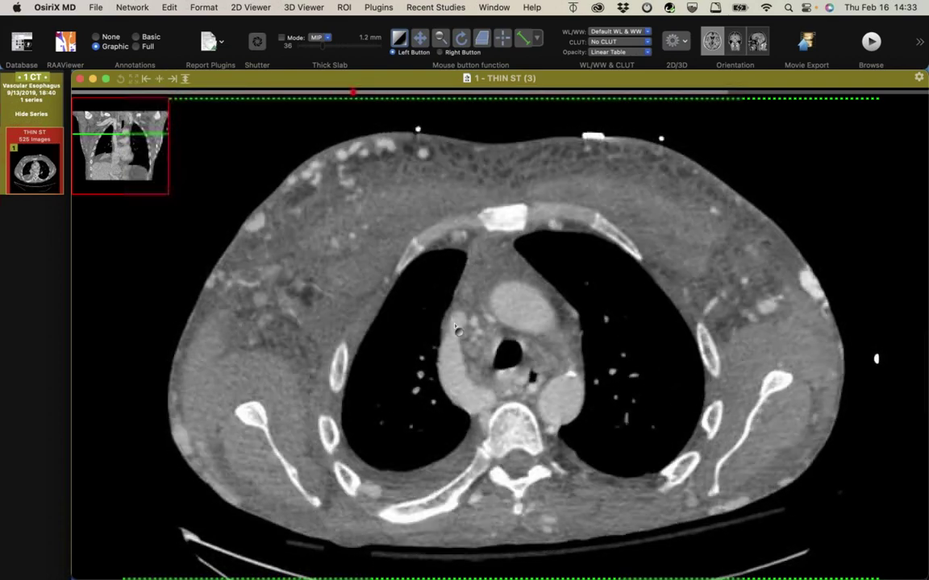
Follow the mediastinal and chest wall vessels on the axial slices from just above the azygos arch down to the main bronchi
scroll(456, 329, "up", 12)
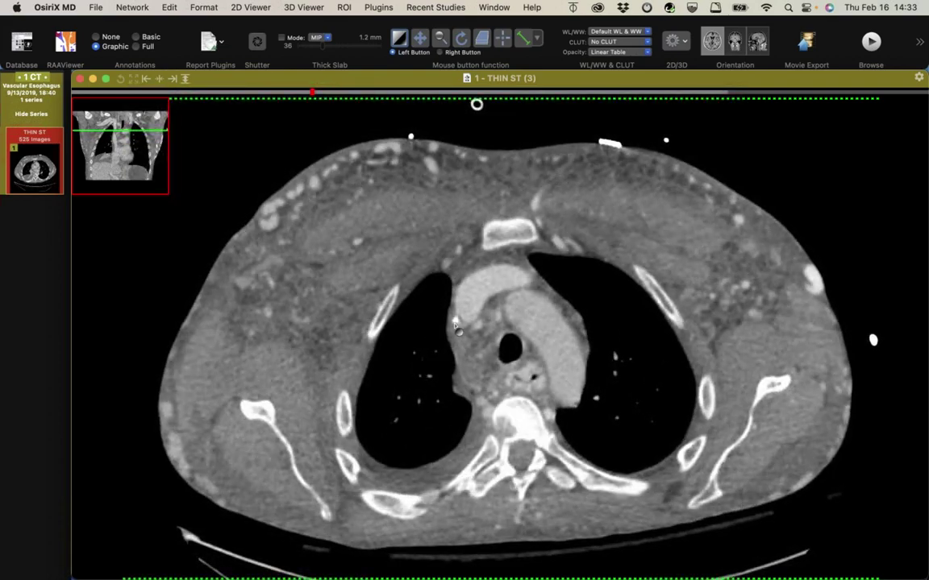
scroll(457, 329, "up", 3)
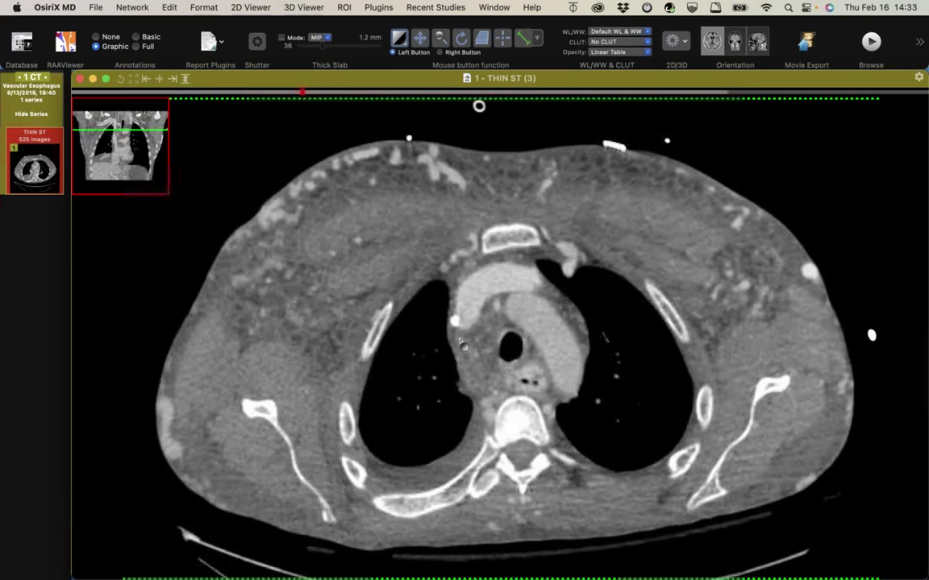
scroll(461, 343, "down", 6)
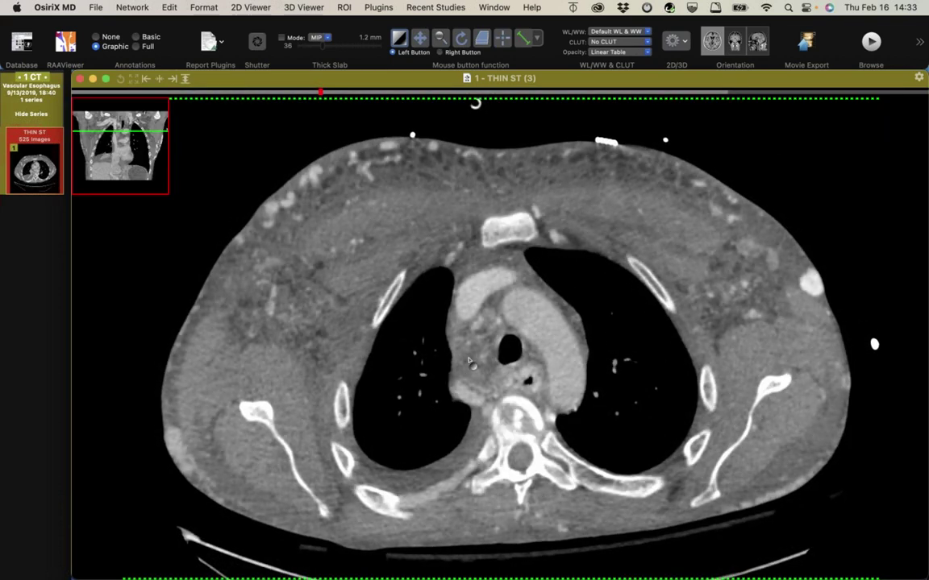
scroll(468, 360, "down", 1)
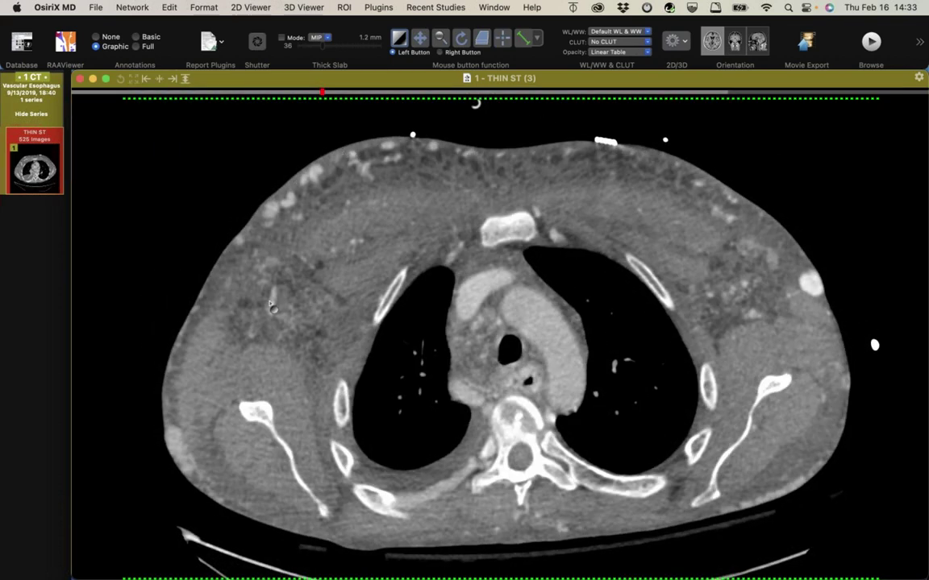
scroll(272, 304, "down", 15)
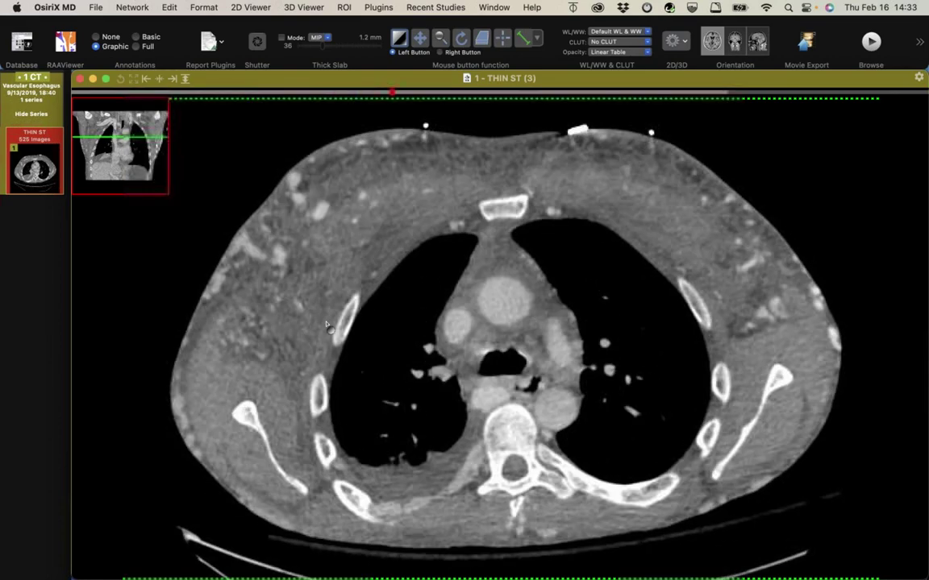
scroll(327, 325, "down", 6)
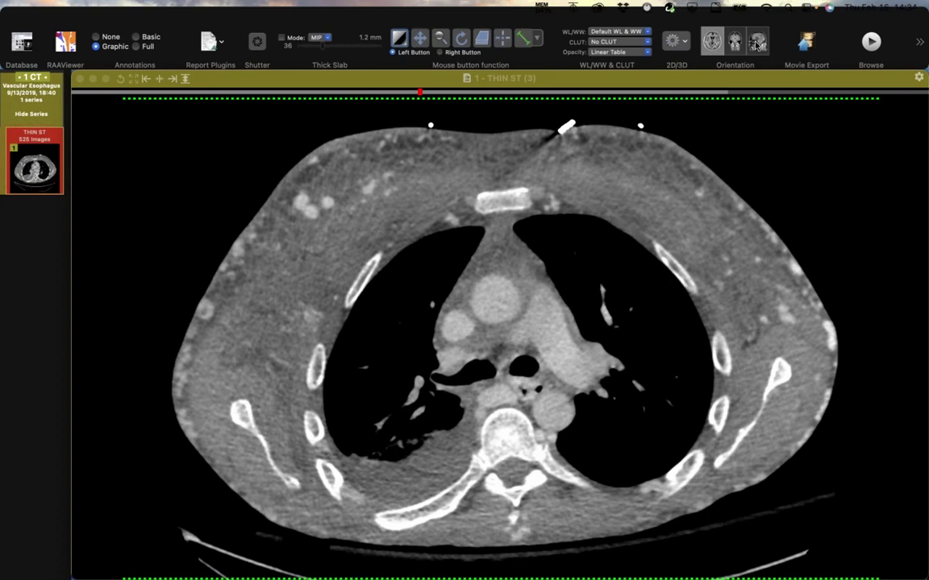
Switch the series to the sagittal orientation and examine the esophagus between the trachea and the spine near the midline
left_click(681, 40)
left_click(589, 222)
scroll(589, 233, "down", 10)
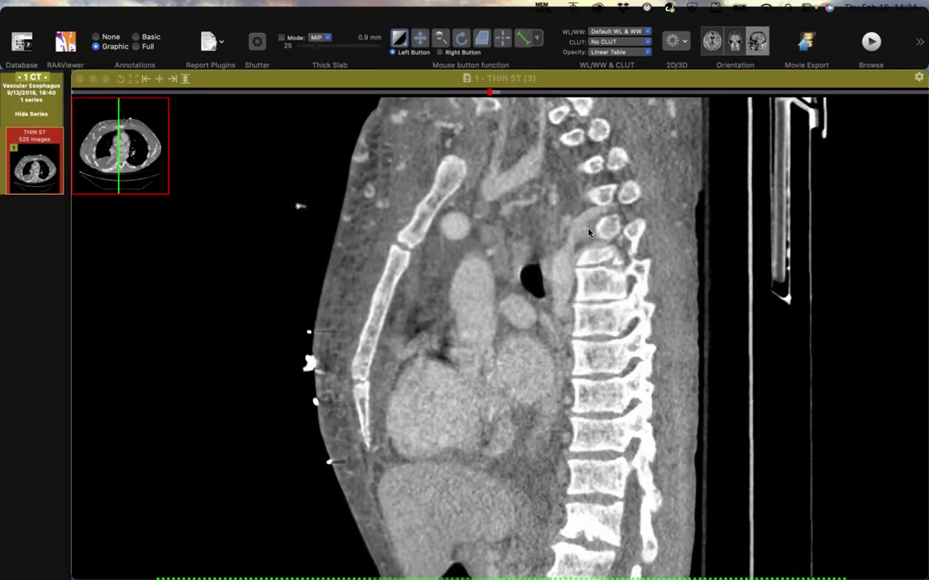
scroll(588, 233, "down", 10)
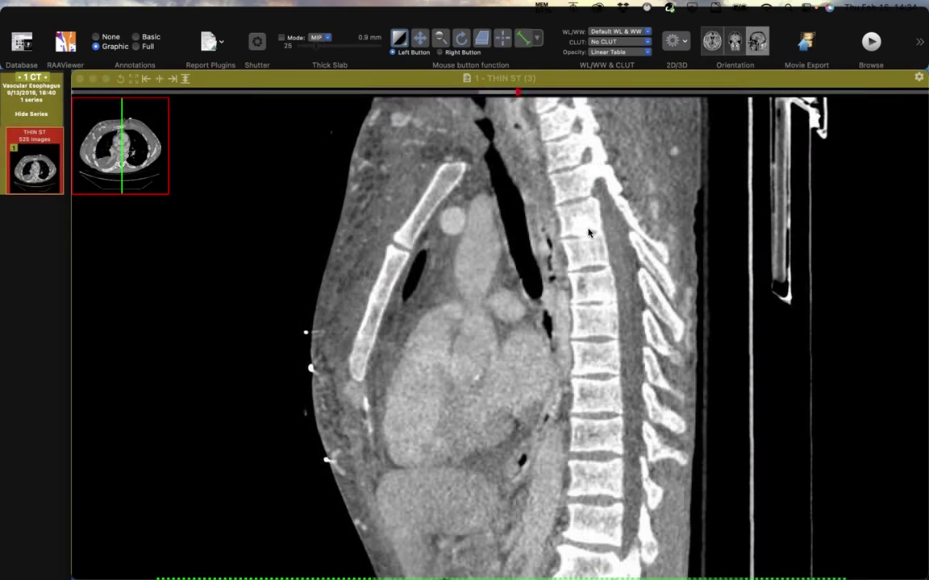
scroll(589, 233, "down", 5)
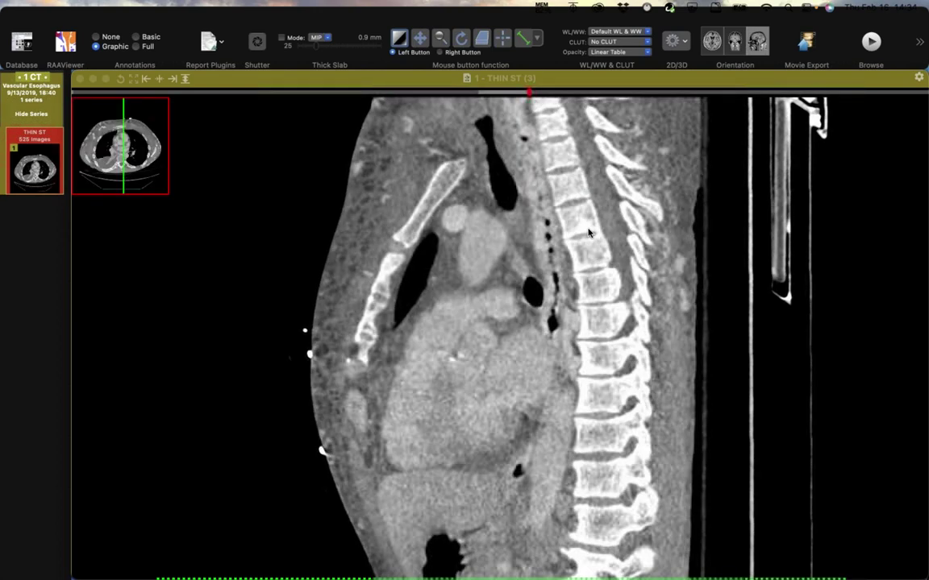
scroll(538, 170, "down", 2)
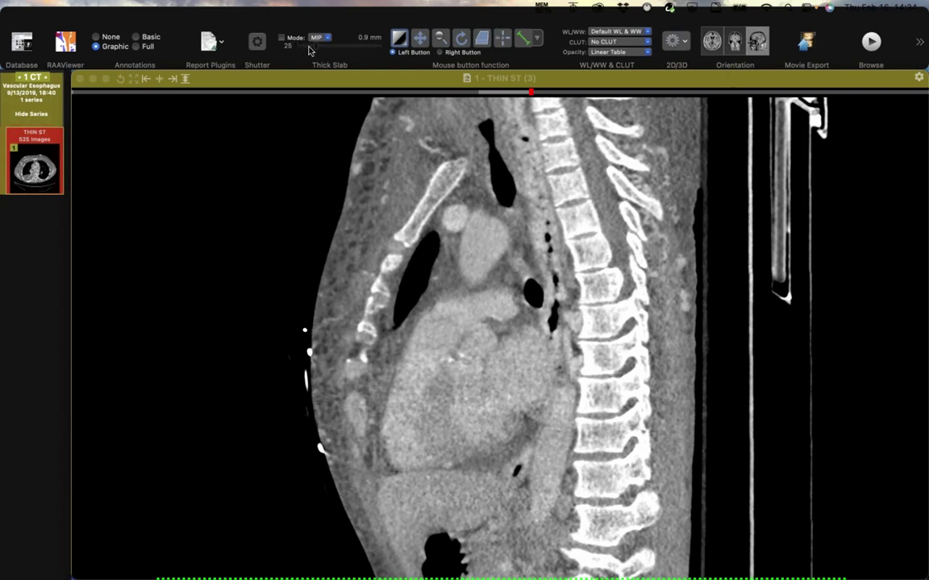
Turn on the MIP thick slab with a thickness of 1 and review the esophagus on the neighbouring sagittal slices
left_click_drag(284, 44, 308, 47)
scroll(306, 50, "down", 8)
left_click(287, 37)
scroll(395, 121, "up", 2)
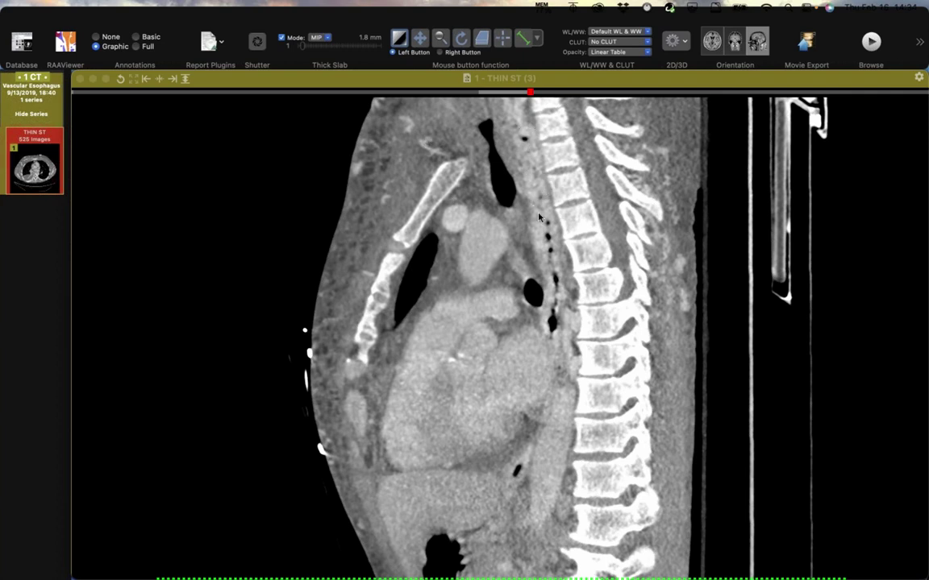
scroll(558, 275, "down", 5)
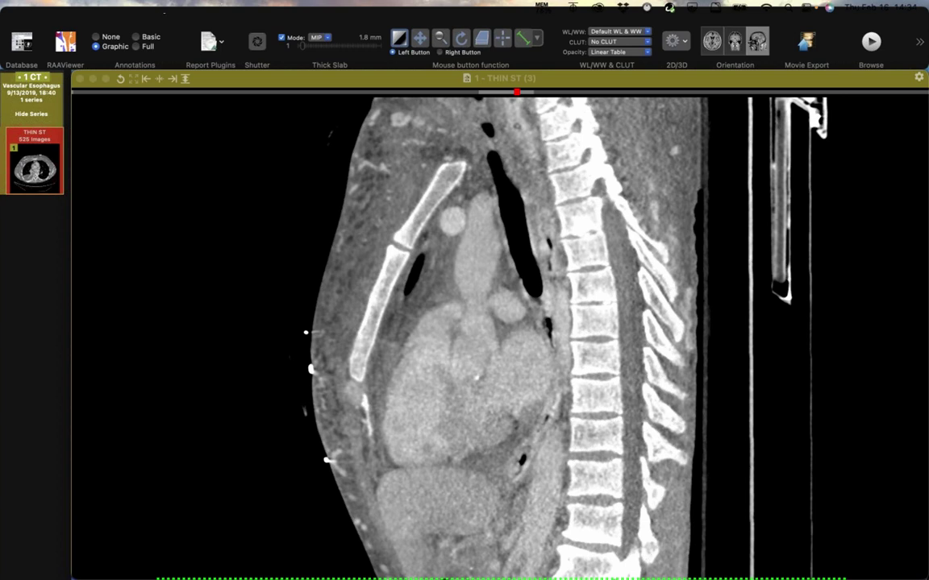
Return to the study database and open the last study in the Webinar album, the Device Vascular case
left_click(21, 40)
left_click(234, 181)
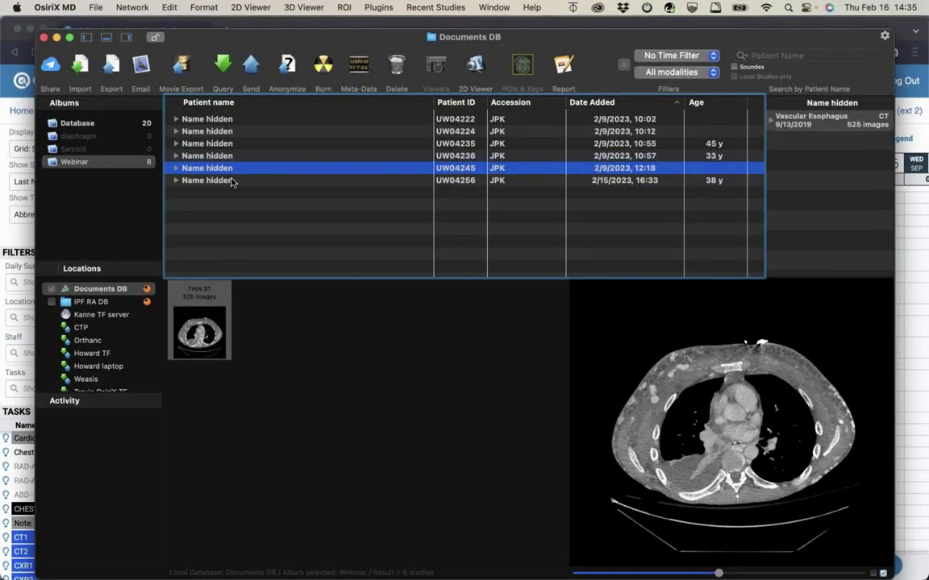
left_click(231, 181)
double_click(198, 294)
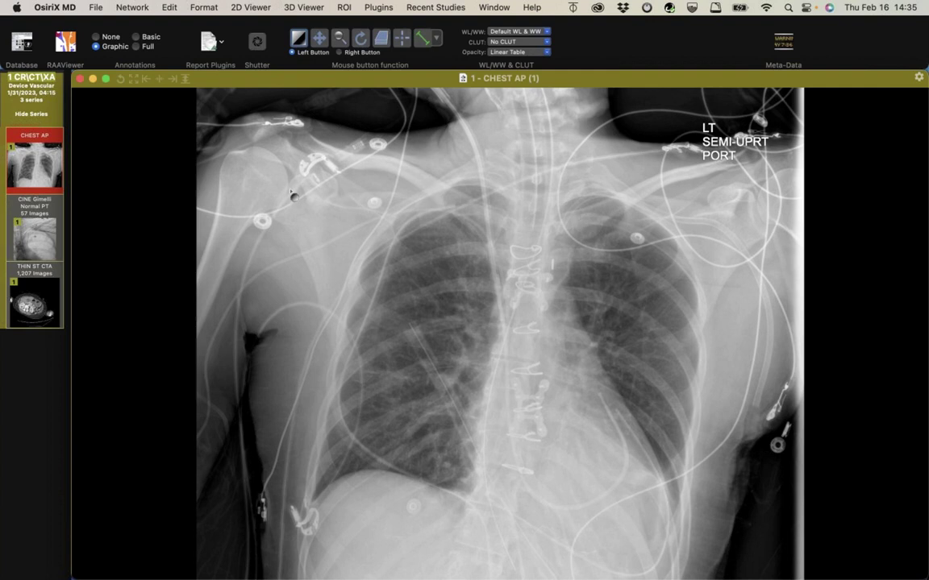
Display the CINE Gimelli Normal PT series, stop playback and examine the contrast-filled vessels below the clavicle frame by frame
left_click_drag(53, 228, 404, 226)
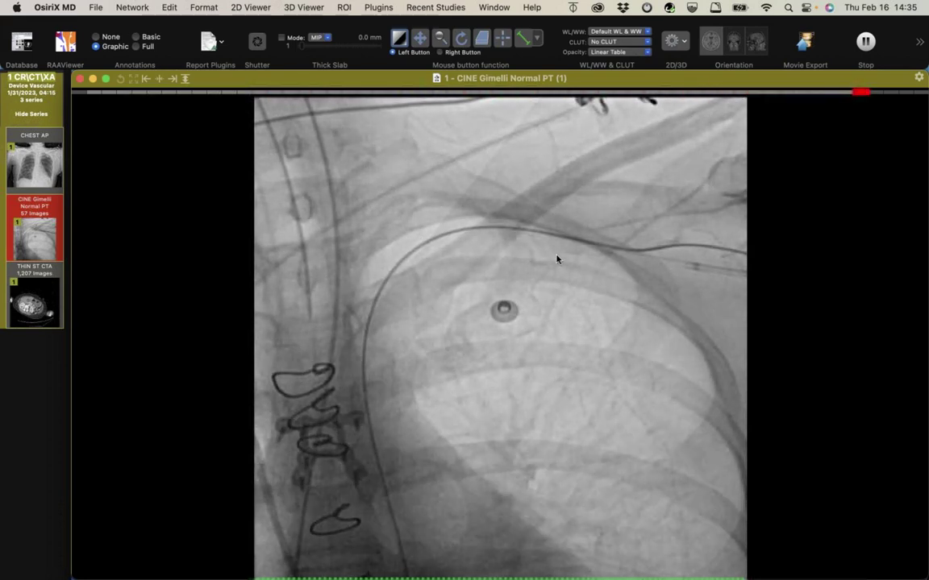
key("space")
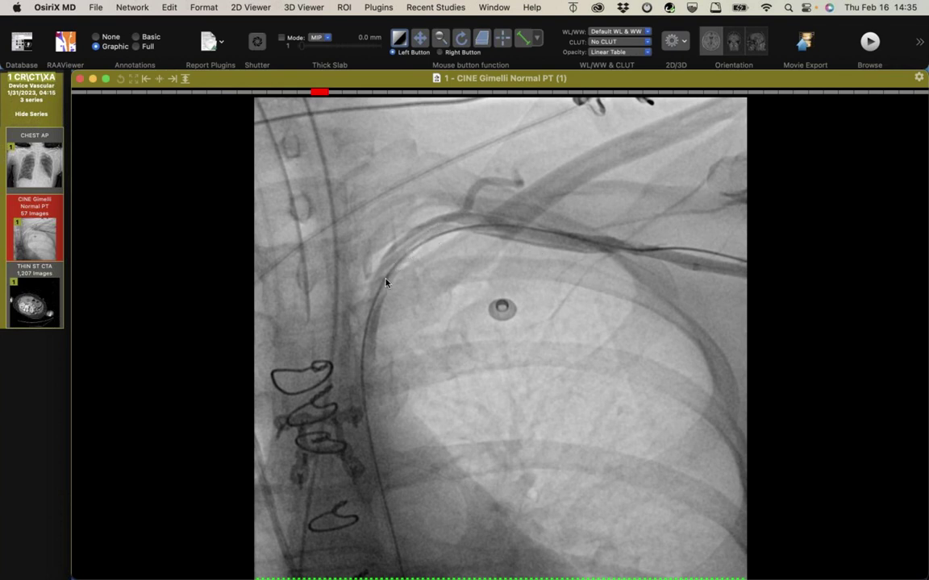
scroll(506, 226, "down", 6)
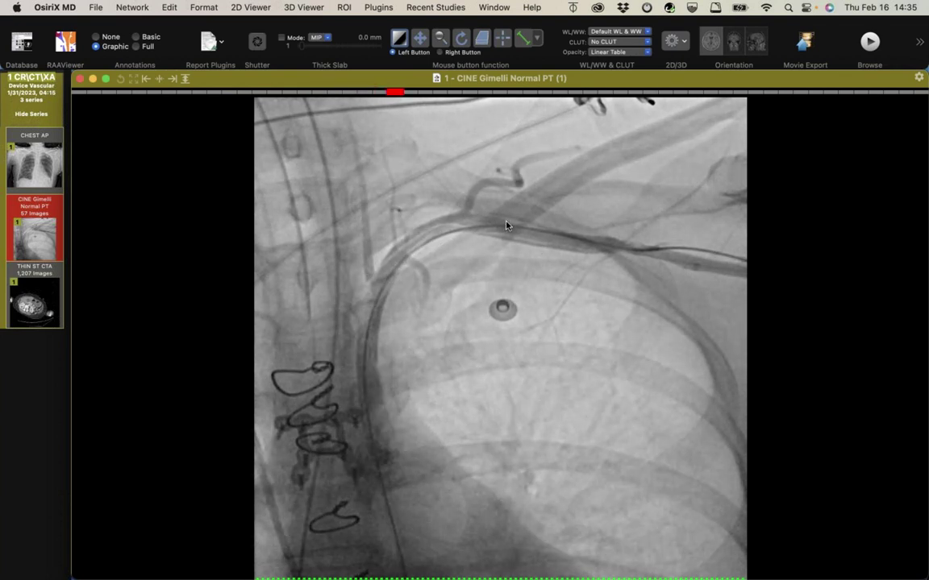
scroll(506, 226, "up", 5)
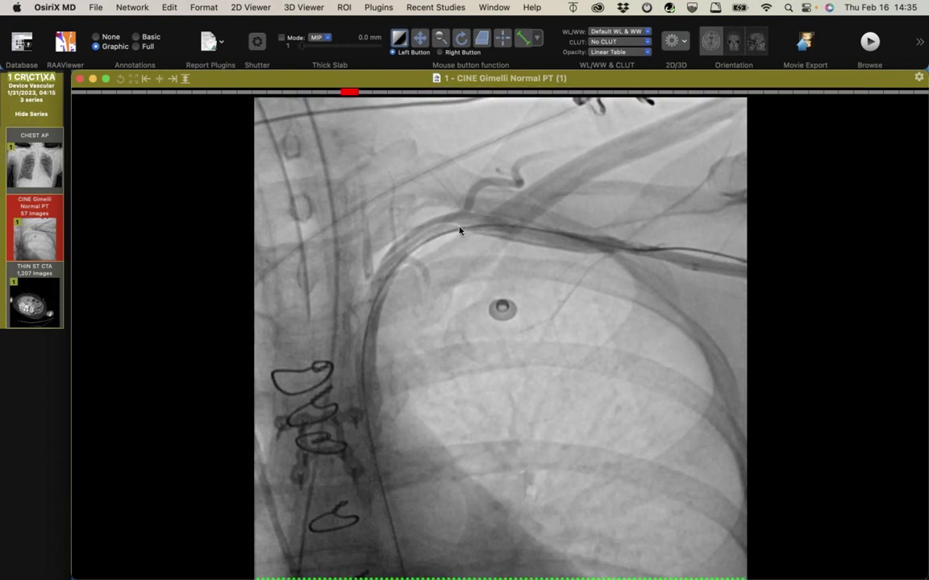
scroll(493, 221, "down", 2)
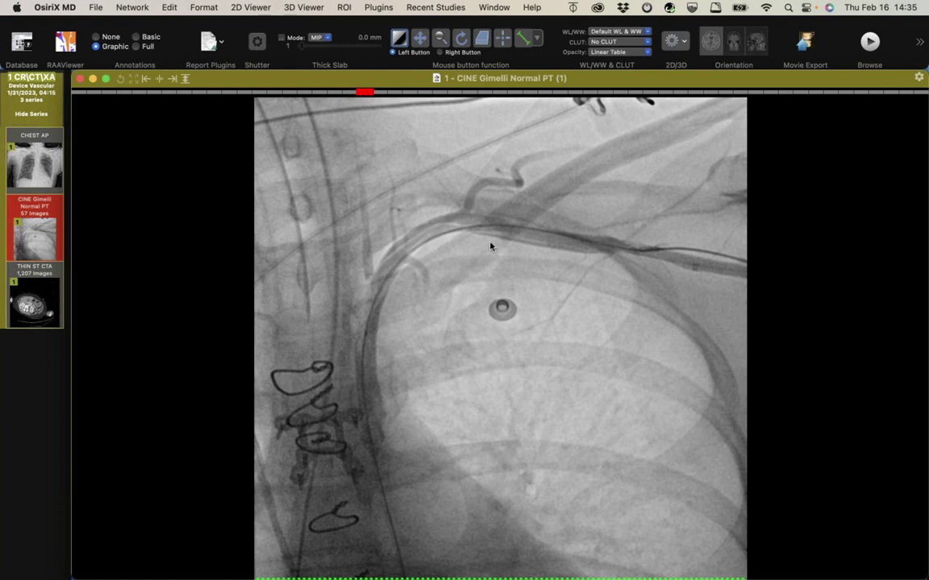
scroll(490, 245, "down", 1)
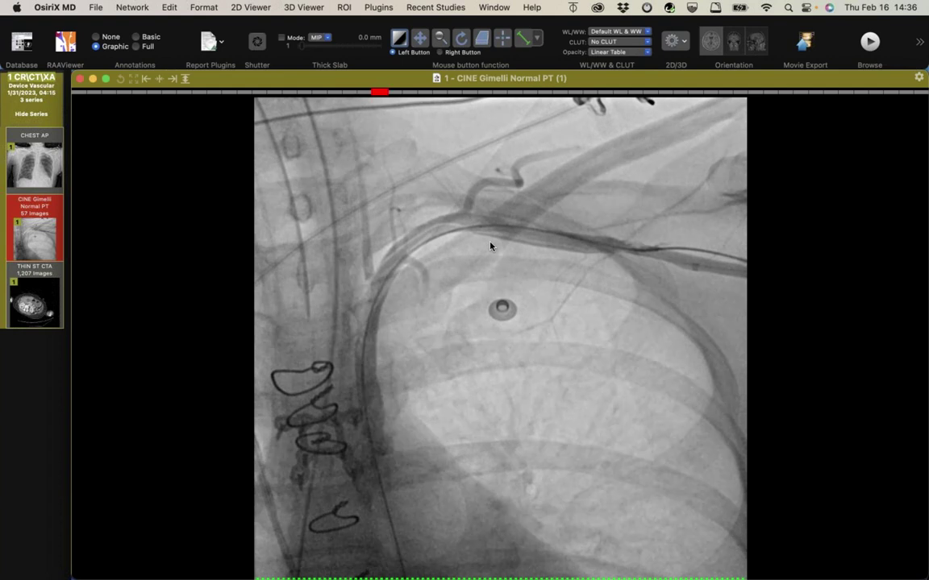
scroll(490, 245, "up", 1)
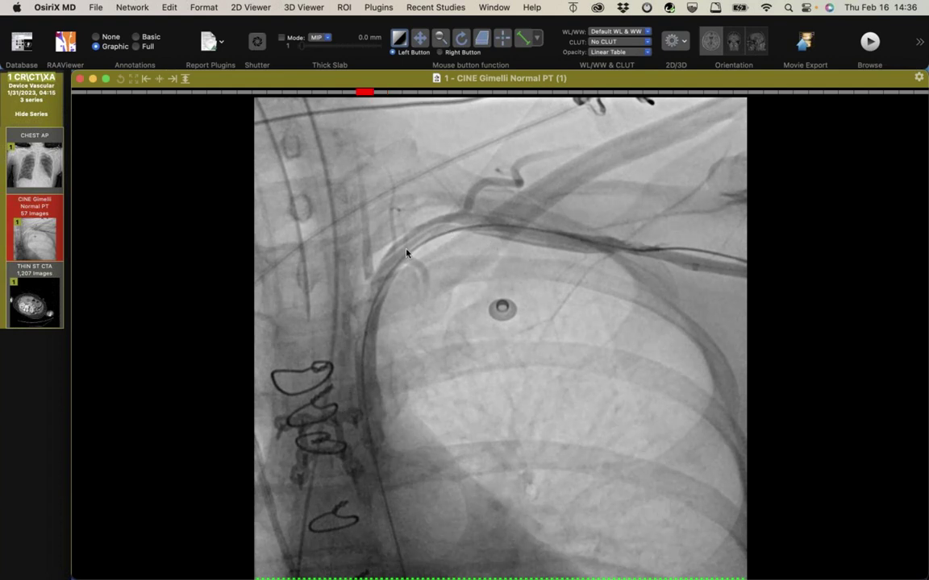
Display the THIN ST CTA series, enlarge the image and review the axial slices from the jaw to the shoulders
left_click_drag(28, 270, 292, 246)
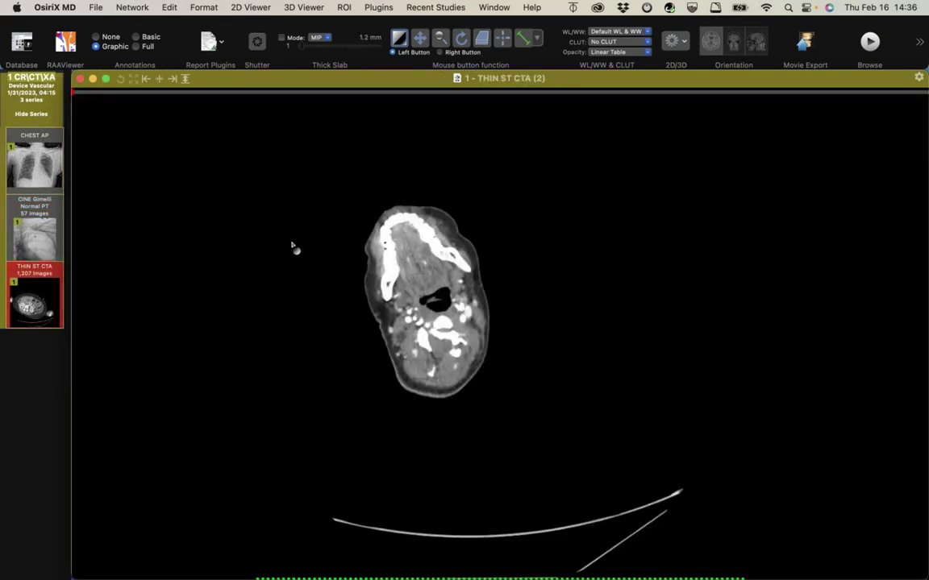
left_click(440, 38)
left_click_drag(423, 351, 471, 357)
scroll(471, 356, "down", 10)
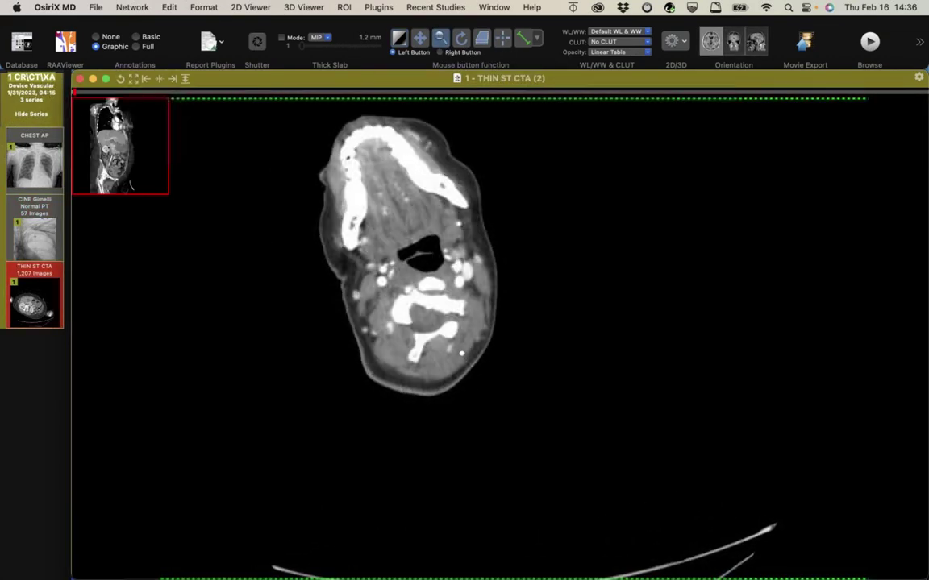
scroll(470, 356, "down", 10)
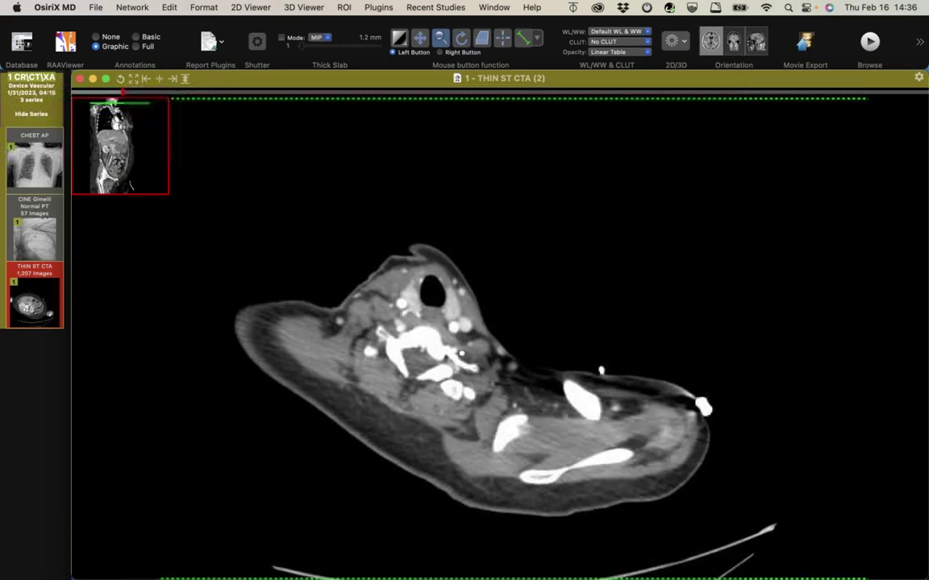
scroll(471, 356, "down", 10)
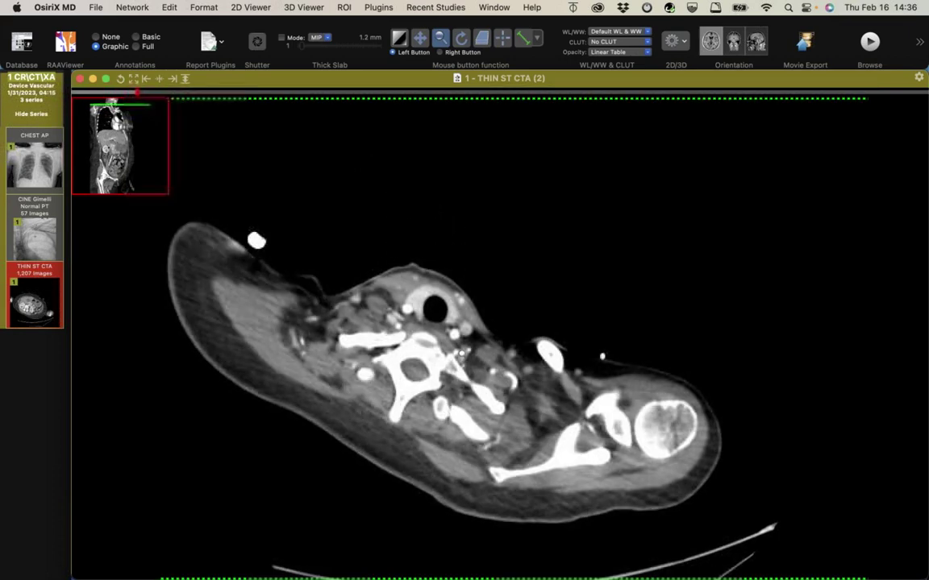
Darken the CTA's window/level setting and follow the chest vessels on the axial slices from the lung apices to the aortic arch
left_click(398, 38)
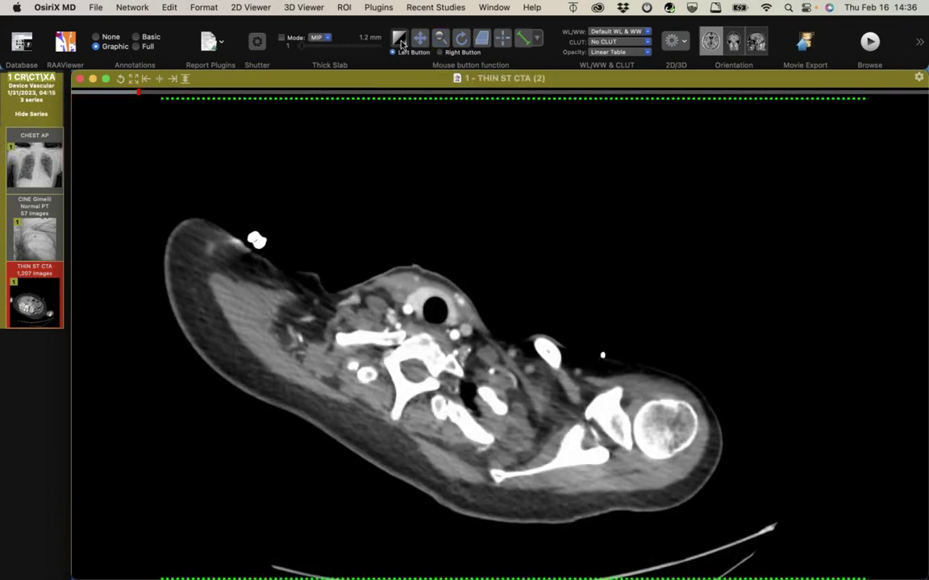
left_click_drag(435, 262, 435, 278)
scroll(436, 278, "down", 10)
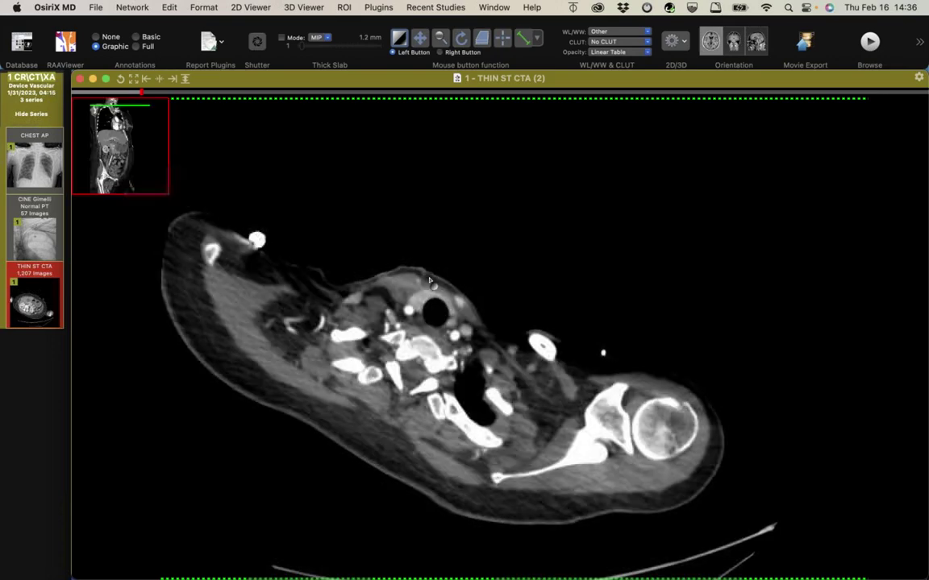
scroll(431, 282, "down", 10)
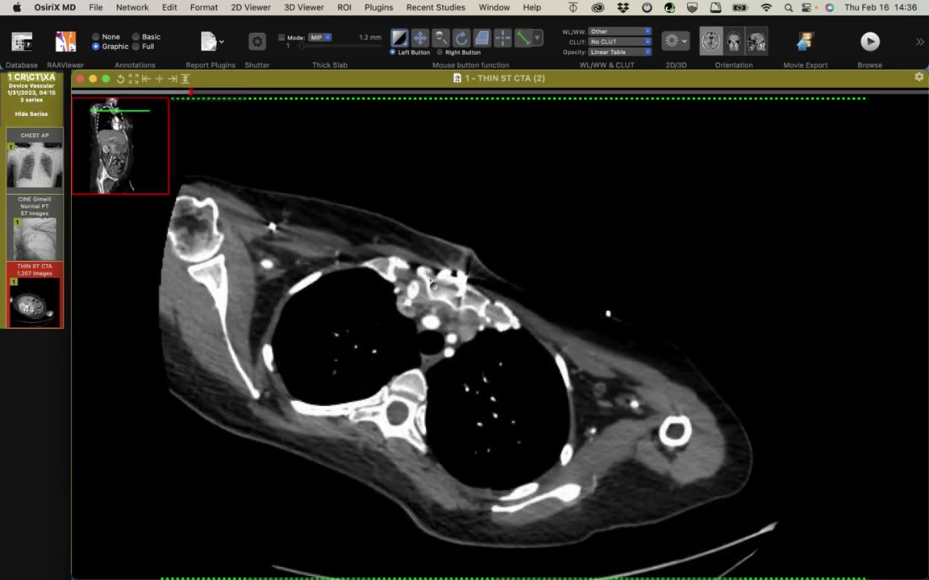
scroll(431, 282, "down", 10)
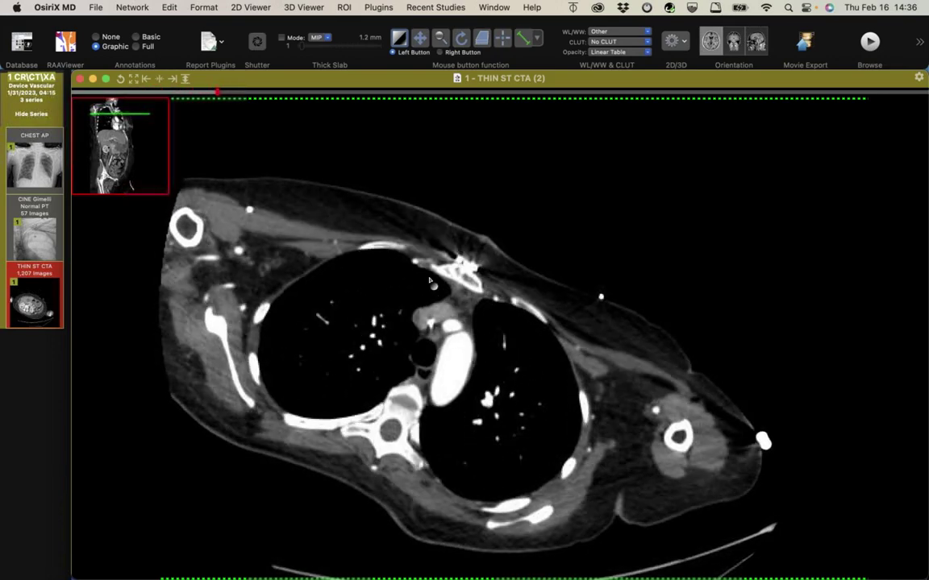
scroll(429, 282, "up", 5)
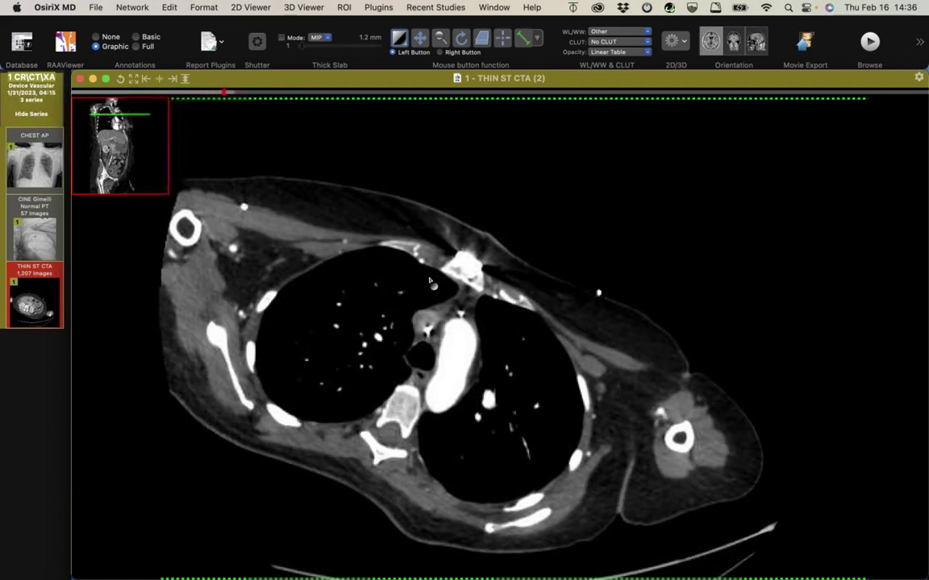
Reduce the brightness of the contrast-filled vessels, enlarge the CTA image and review the axial slices from the aortic arch up to the lung apices
left_click_drag(429, 282, 419, 266)
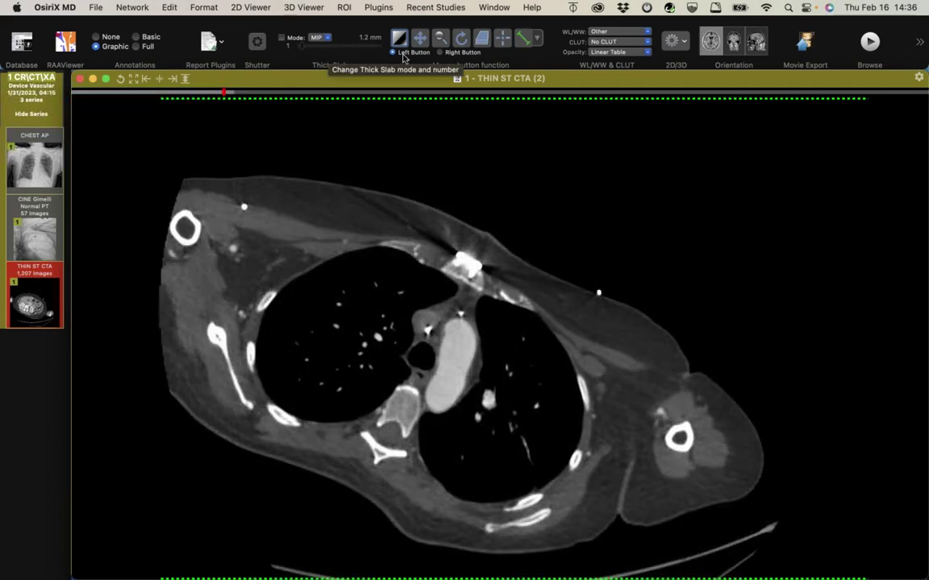
left_click_drag(475, 386, 480, 347)
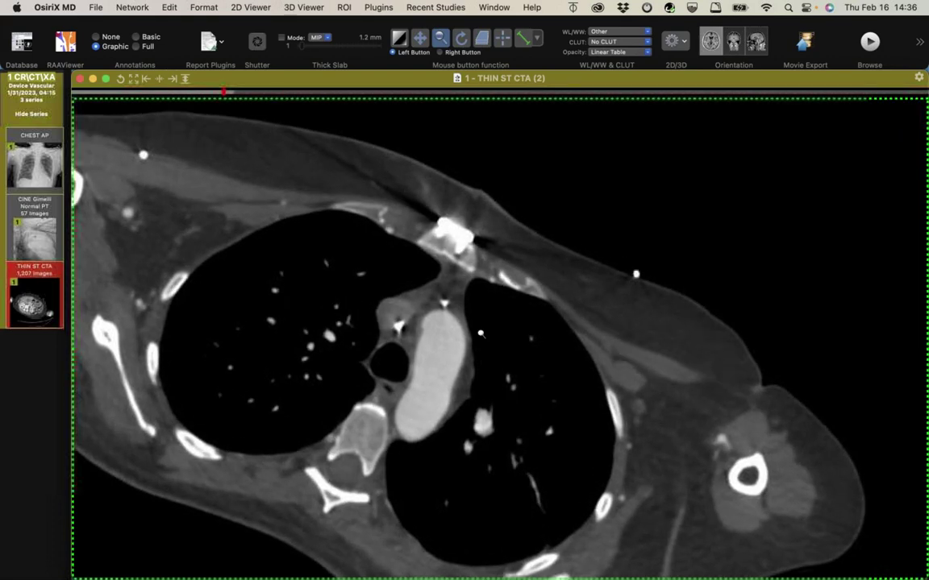
scroll(480, 347, "up", 5)
scroll(481, 347, "up", 10)
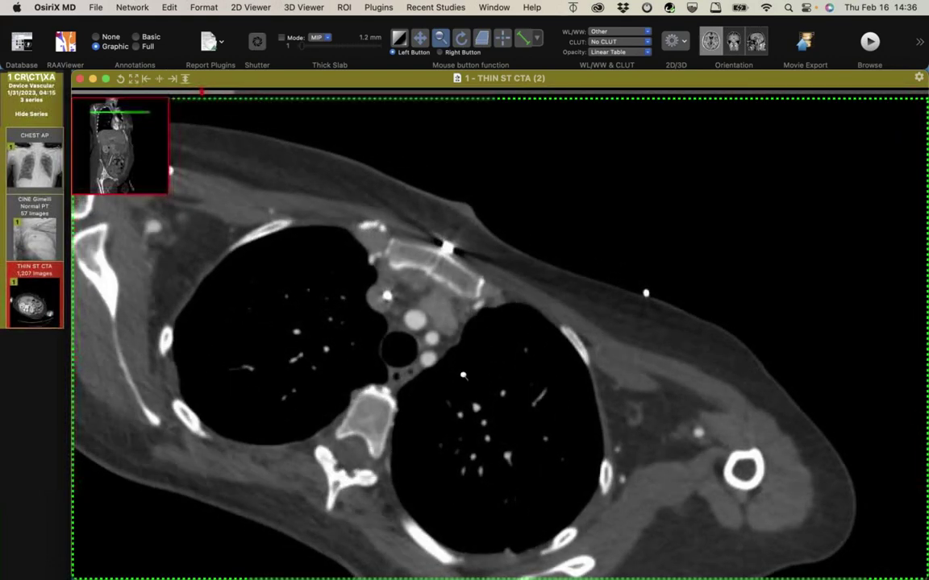
scroll(463, 375, "up", 5)
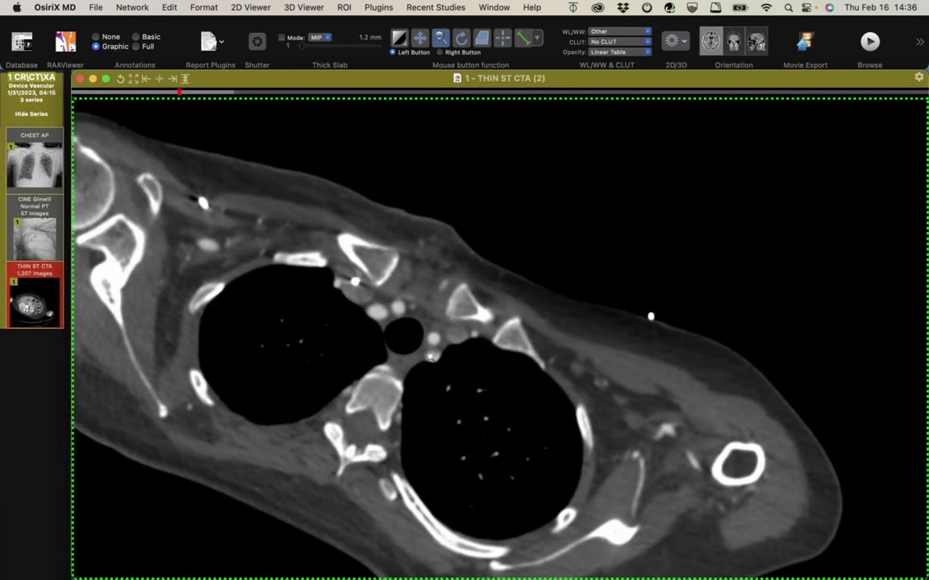
left_click_drag(440, 360, 450, 339)
scroll(451, 338, "up", 5)
scroll(450, 338, "up", 10)
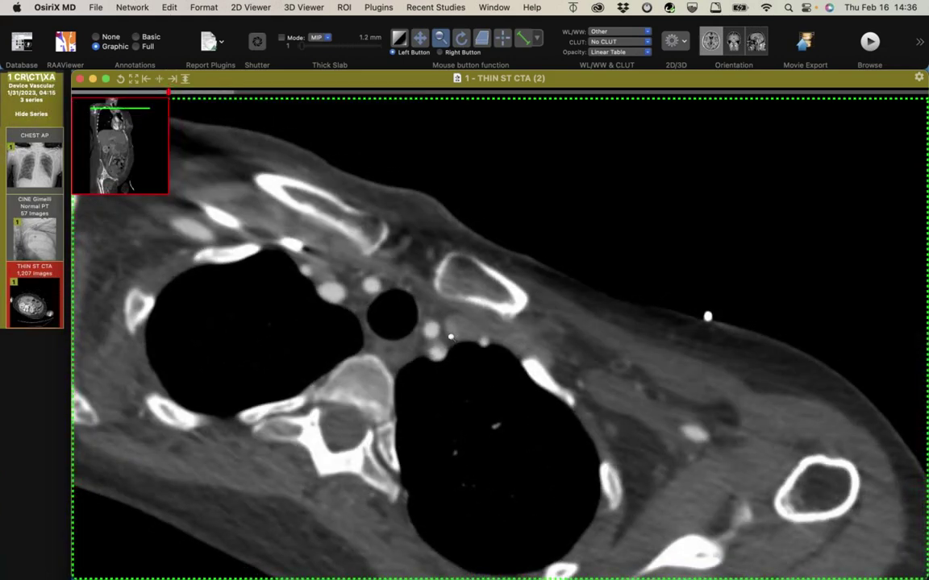
scroll(451, 338, "up", 3)
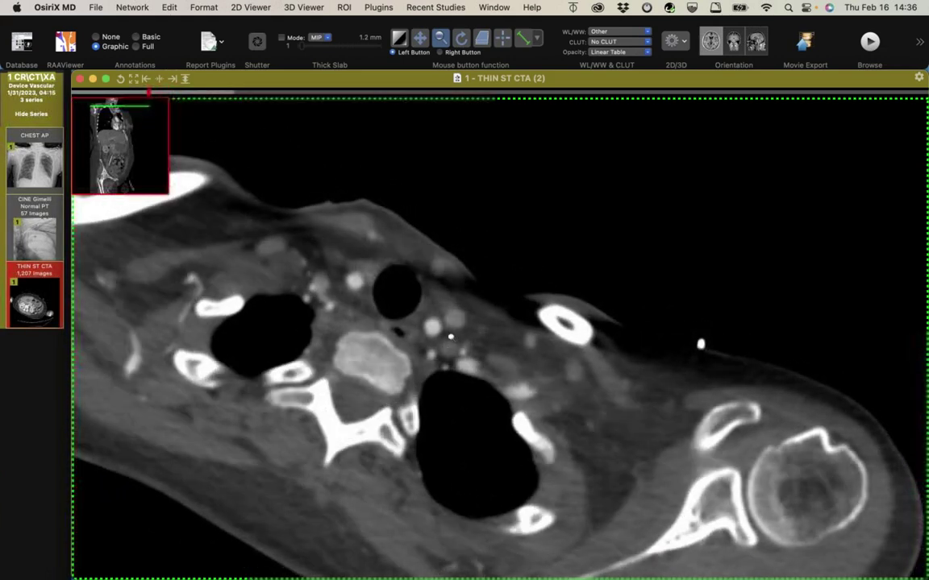
Follow the contrast-filled artery of the patient's left arm on the axial slices from the lung apex down to the upper arm
scroll(509, 390, "down", 4)
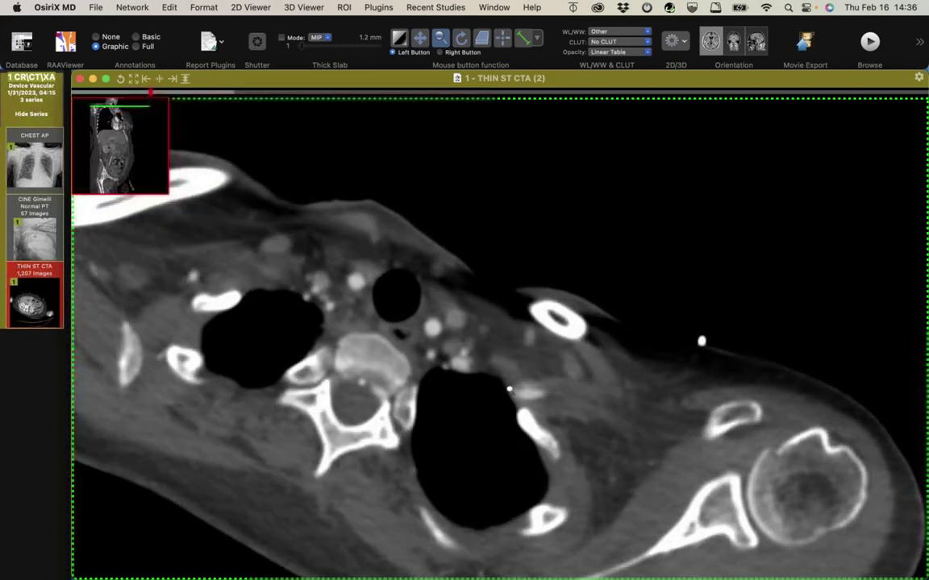
scroll(528, 395, "up", 3)
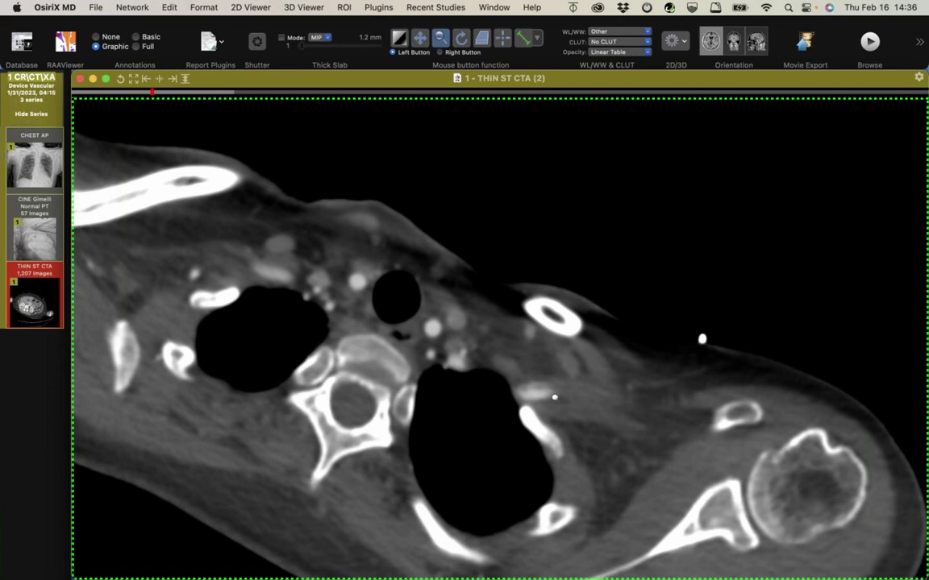
scroll(553, 396, "down", 3)
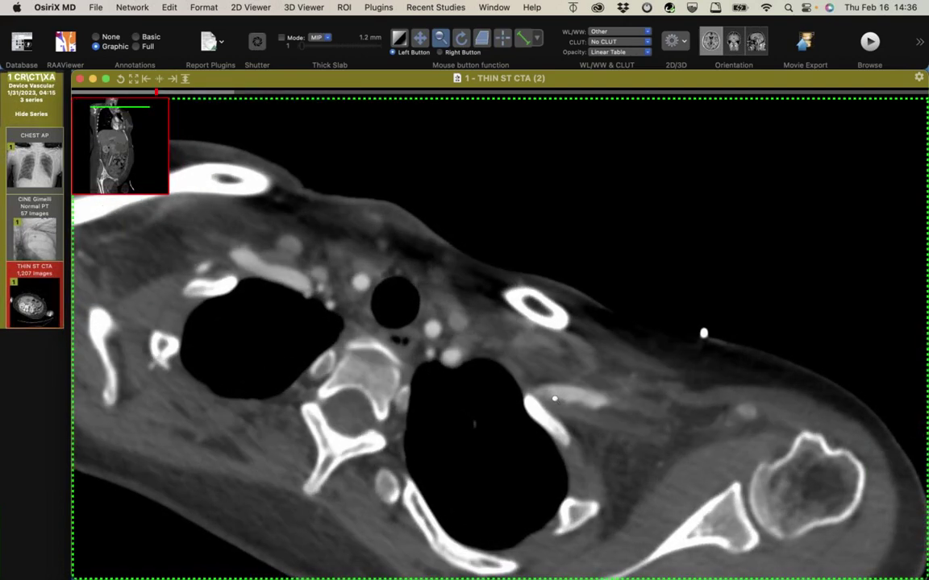
scroll(564, 403, "down", 4)
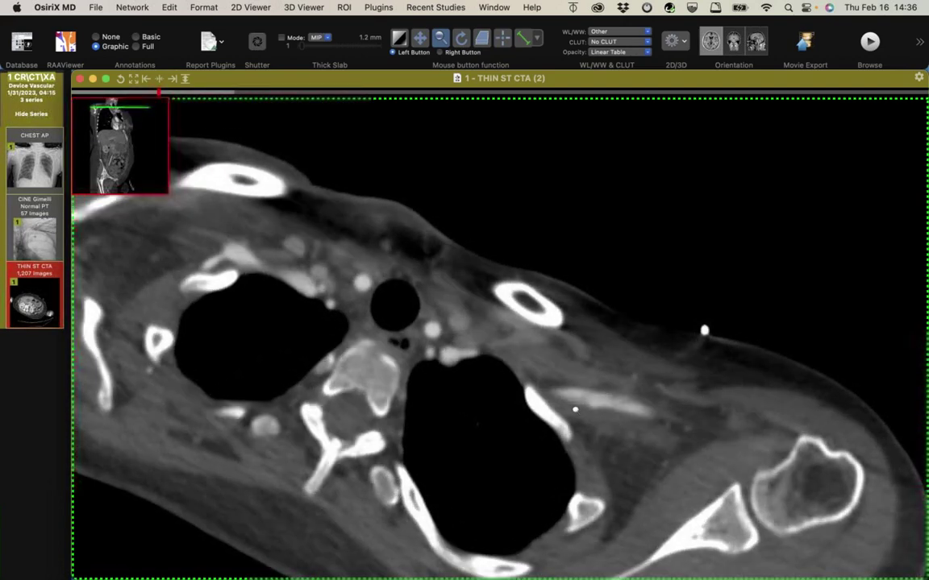
scroll(575, 410, "down", 5)
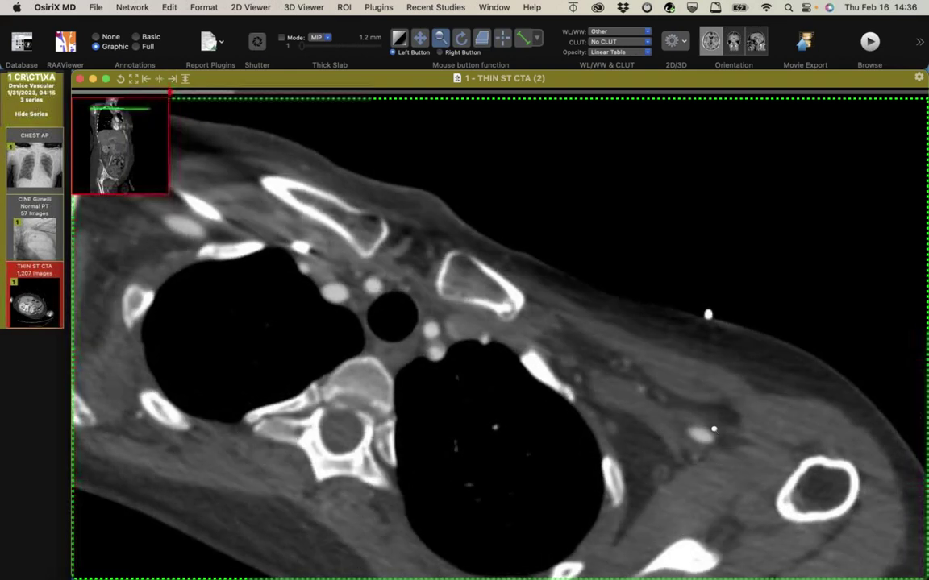
scroll(575, 410, "down", 5)
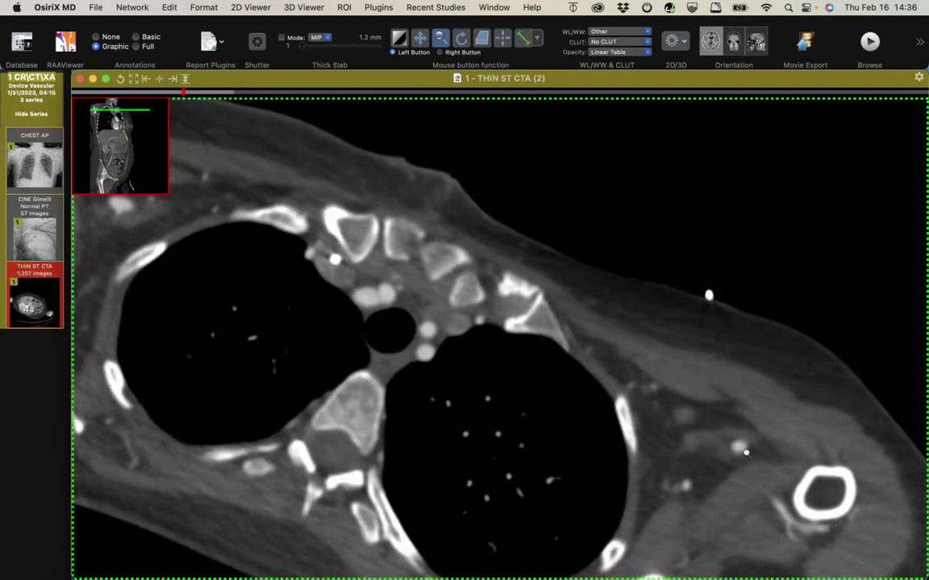
scroll(499, 337, "down", 6)
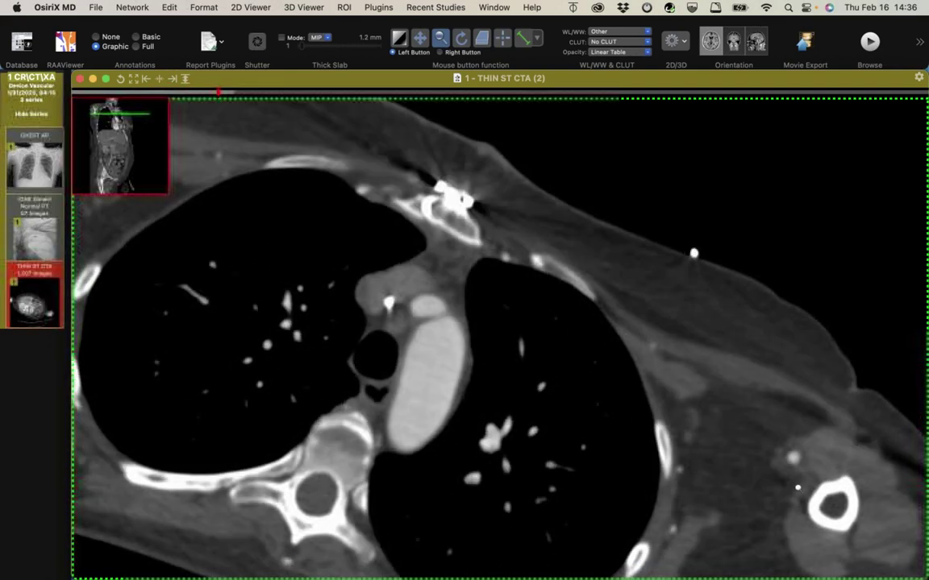
scroll(500, 337, "down", 6)
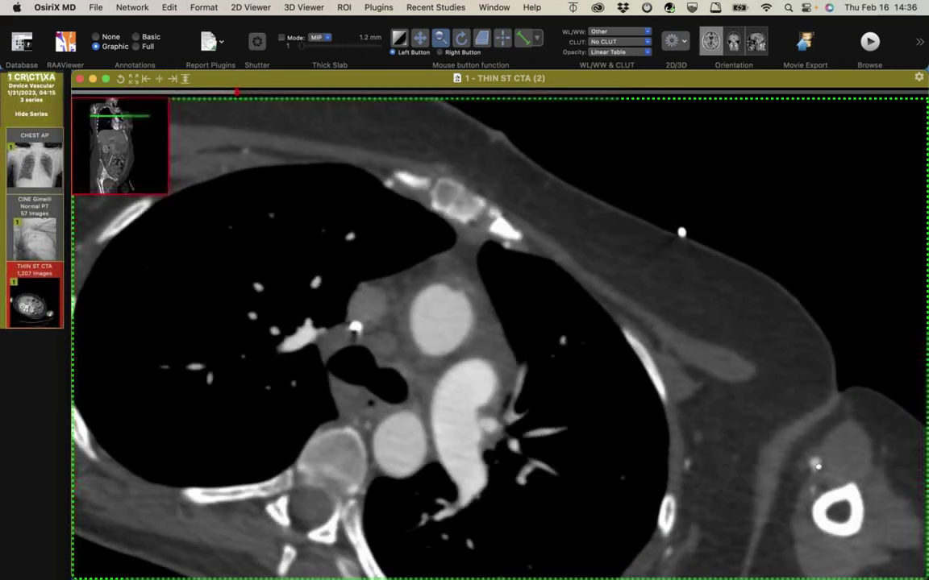
Examine the mediastinal vessels and the central catheter on the axial slices from the aortic arch down to the heart chambers
scroll(499, 337, "up", 6)
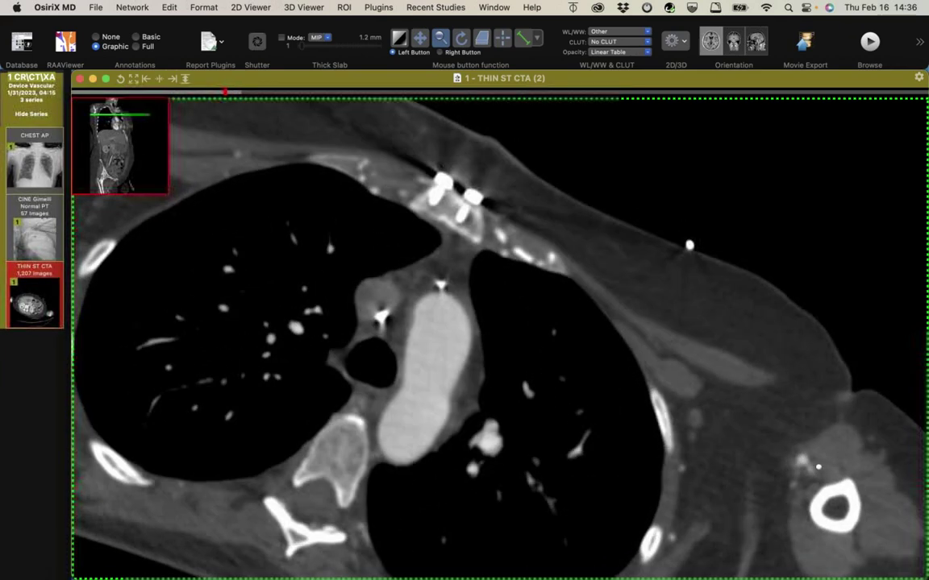
scroll(499, 336, "down", 3)
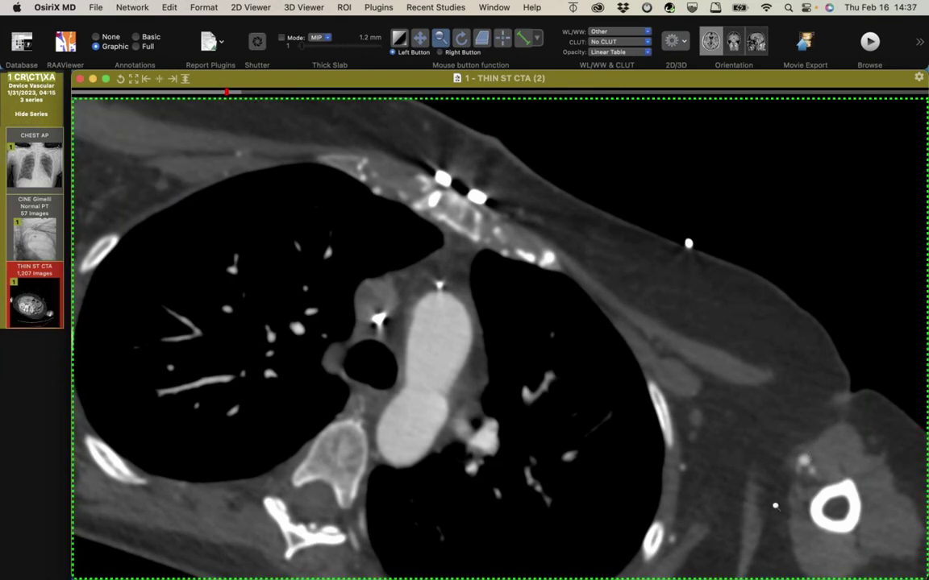
scroll(531, 507, "down", 10)
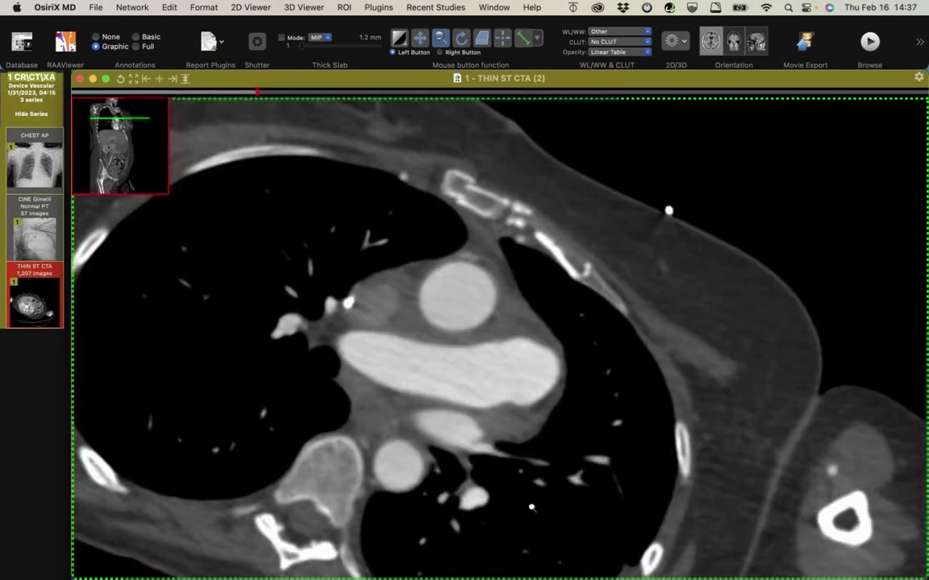
scroll(532, 507, "down", 5)
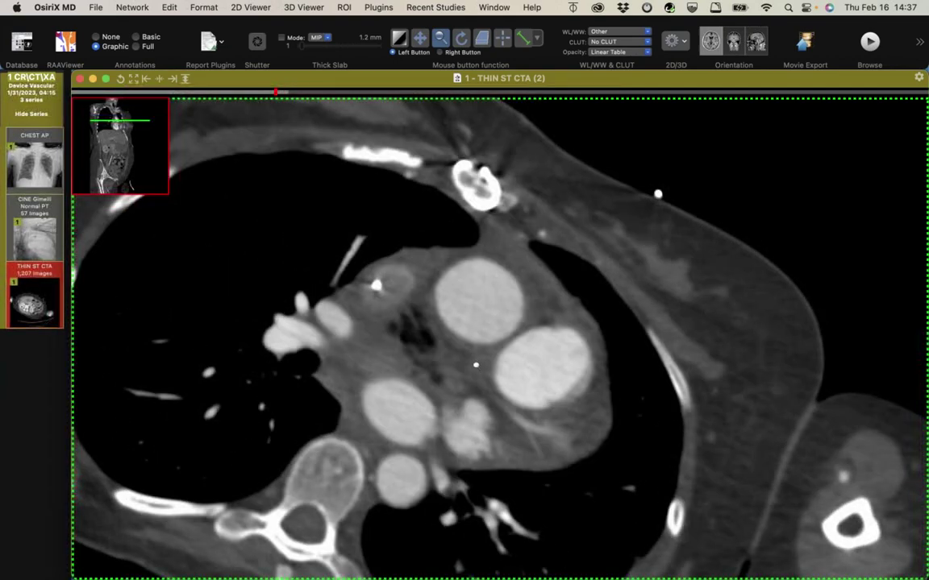
scroll(531, 507, "up", 5)
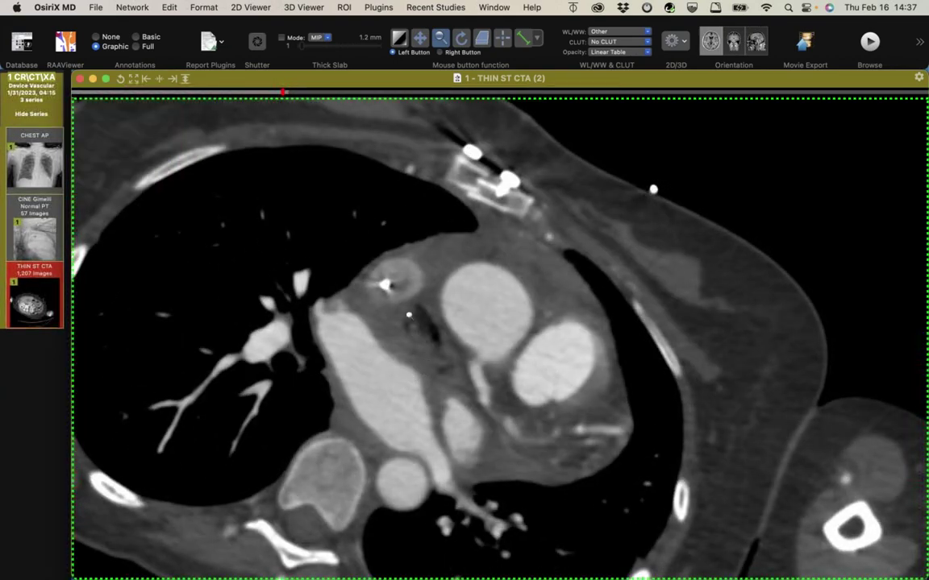
scroll(532, 507, "down", 5)
scroll(500, 339, "down", 5)
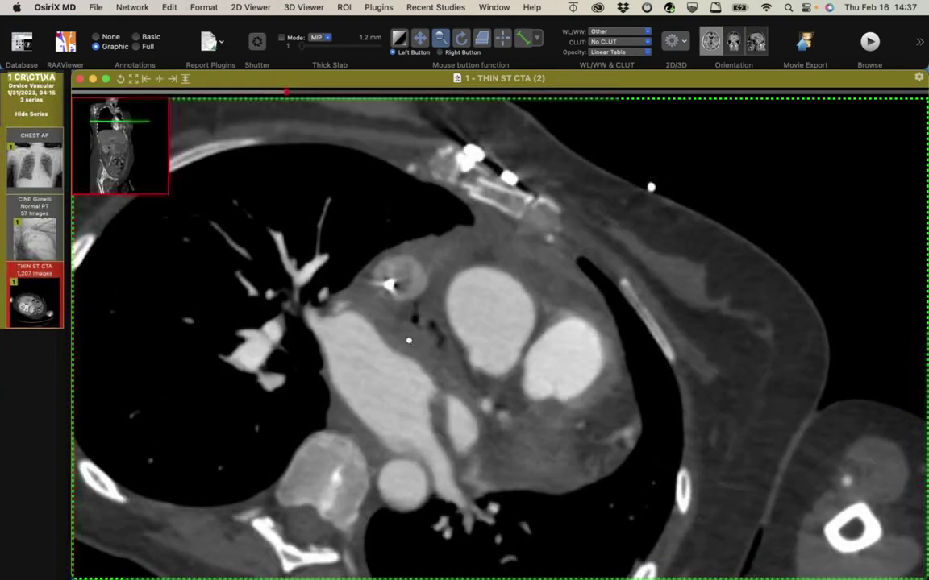
scroll(409, 342, "down", 10)
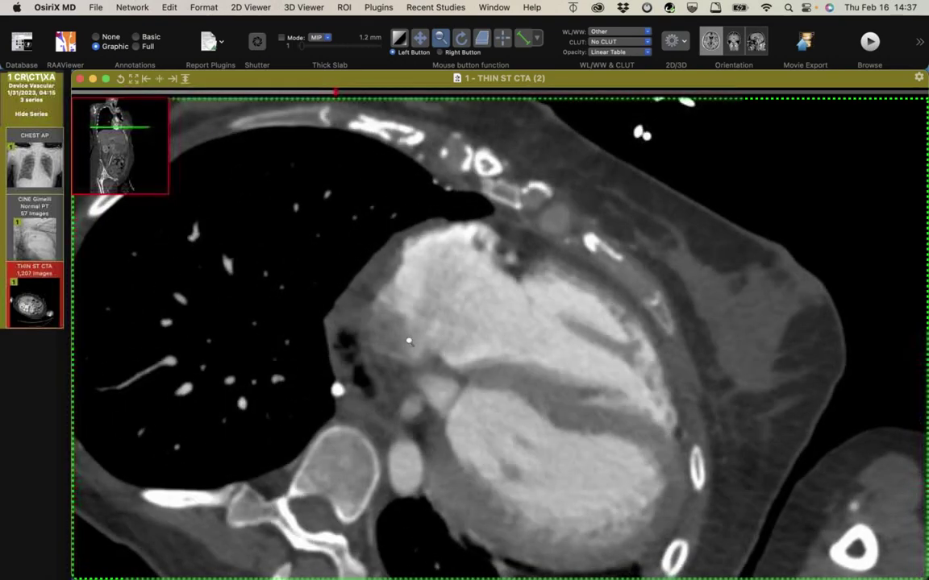
Trace the central vessels back up the axial slices from the heart chambers to the clavicles and lung apices
scroll(332, 361, "up", 5)
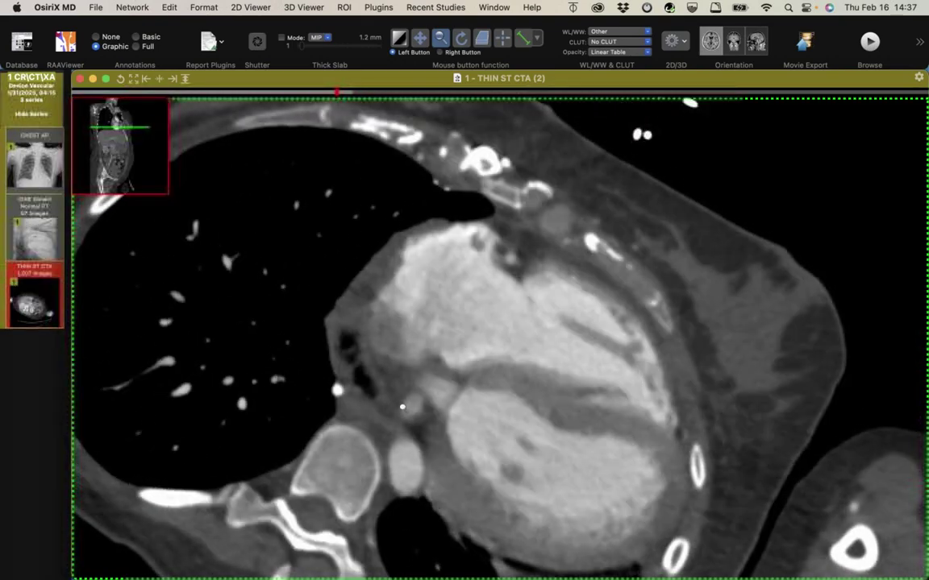
scroll(402, 409, "up", 12)
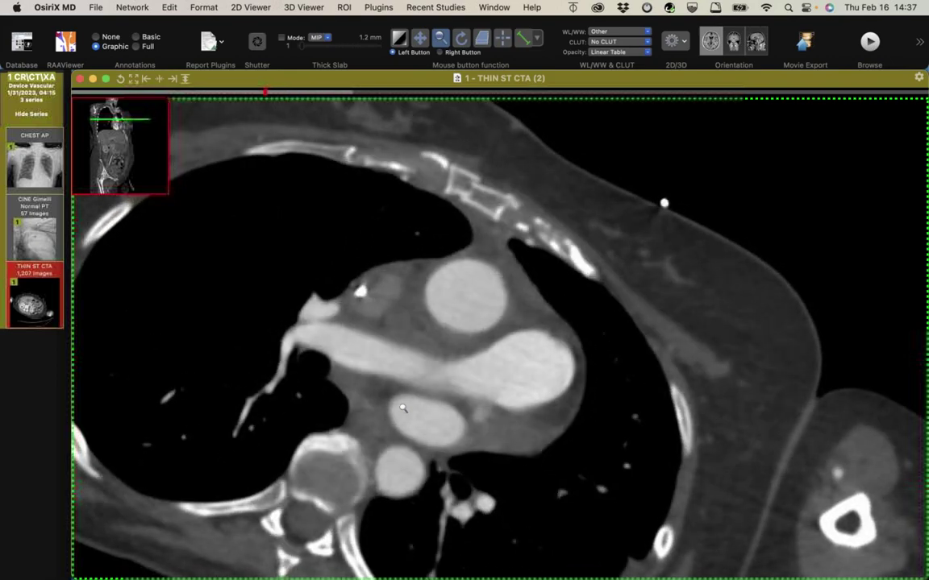
scroll(403, 409, "up", 10)
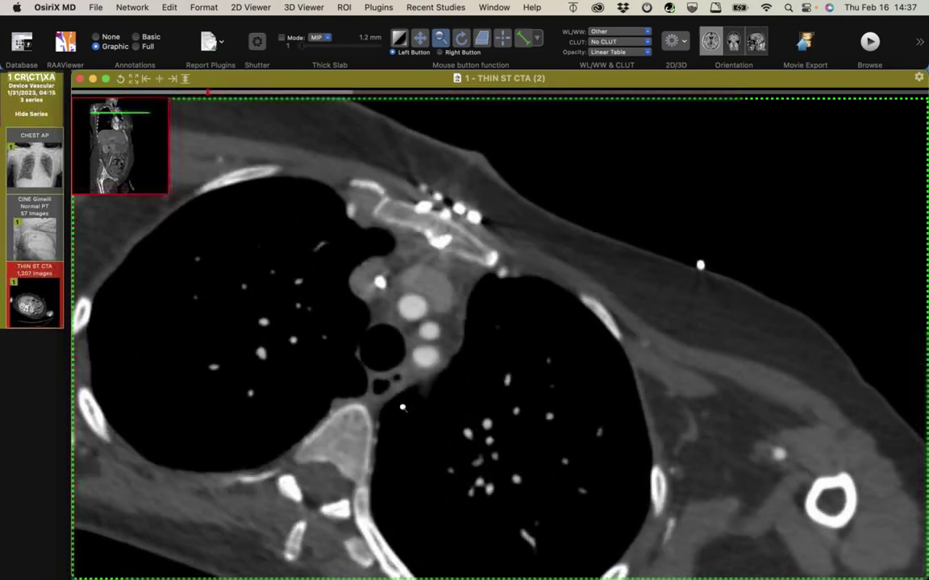
scroll(402, 408, "up", 3)
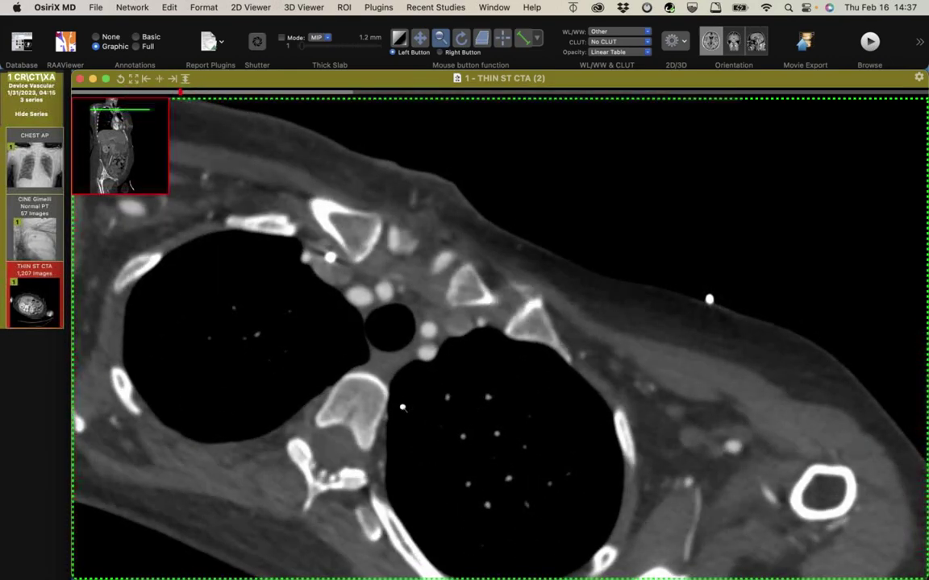
scroll(402, 409, "down", 2)
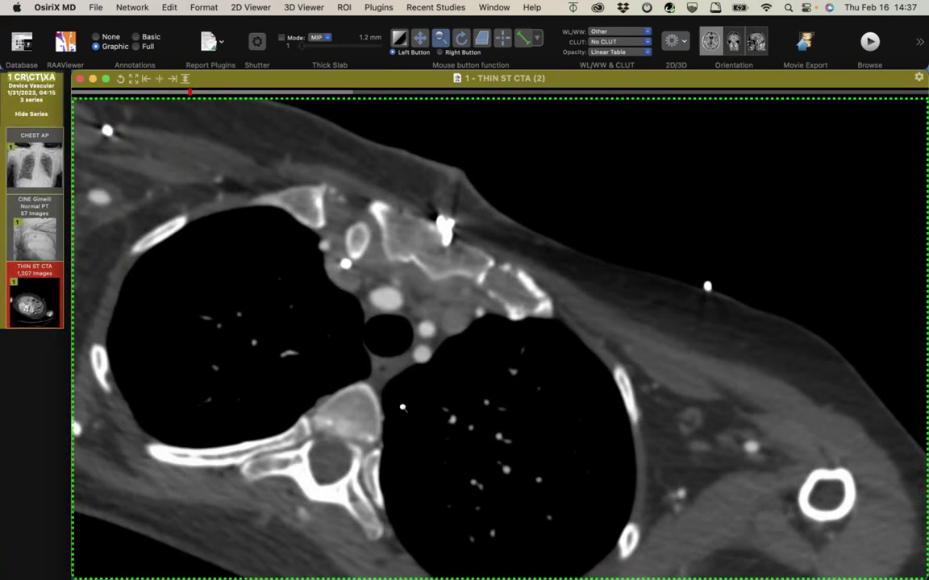
scroll(402, 409, "up", 7)
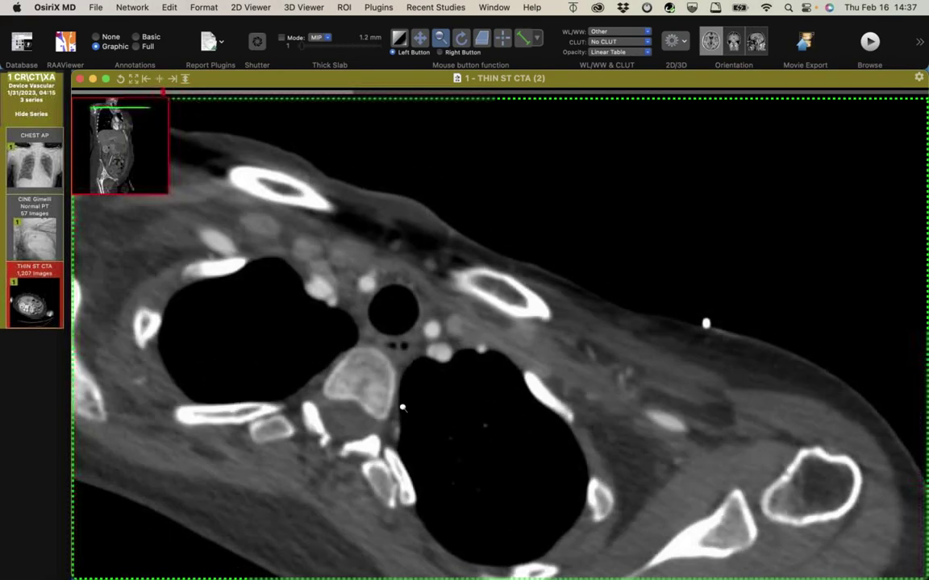
scroll(402, 409, "up", 3)
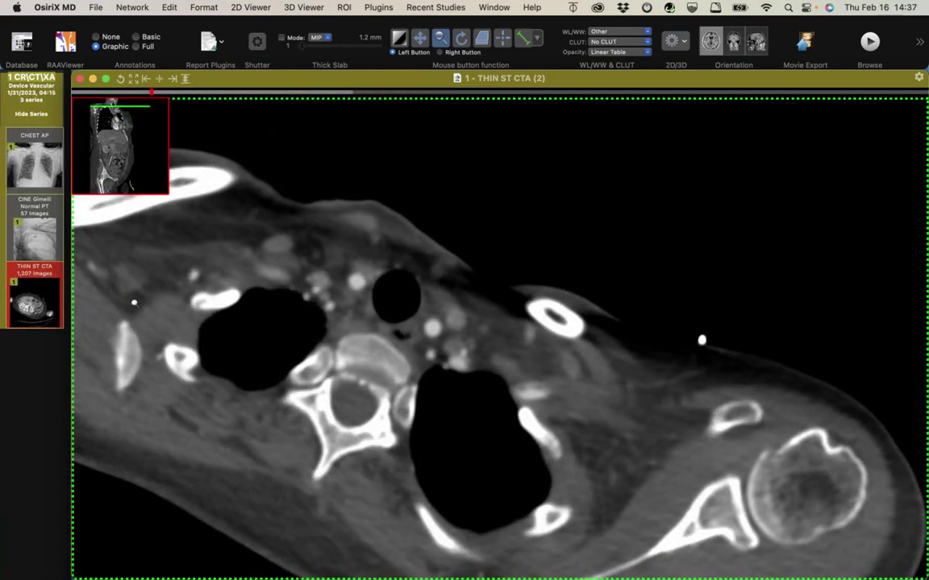
Display the CHEST AP radiograph, enlarge it to examine the mediastinum and sternal wires, and shrink it back to show the whole chest
key("Up")
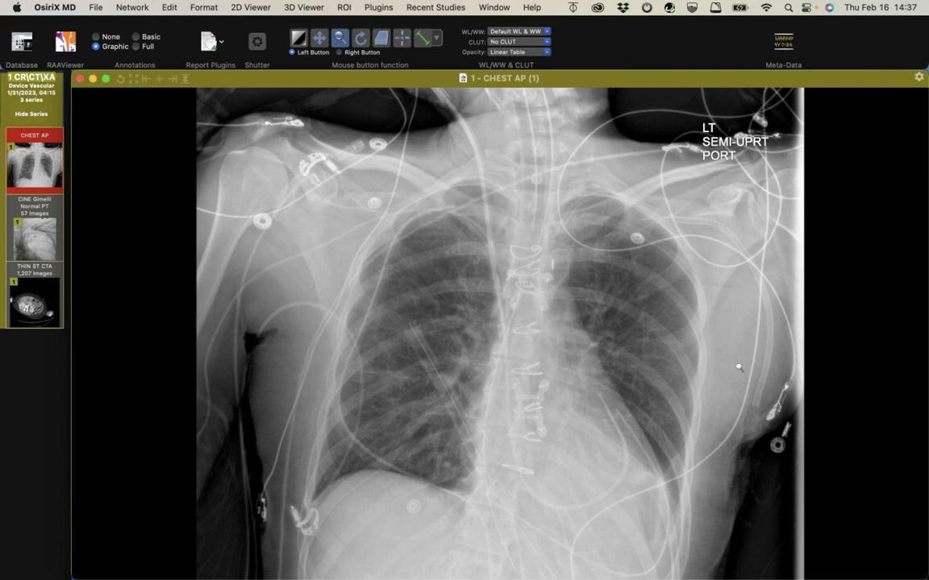
left_click_drag(614, 270, 623, 170)
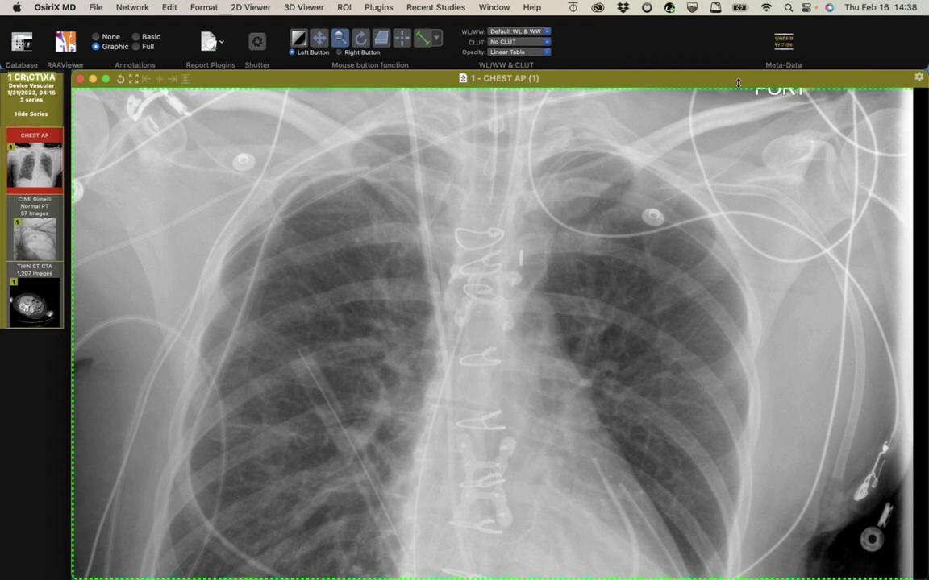
left_click_drag(604, 88, 588, 93)
left_click_drag(599, 306, 587, 386)
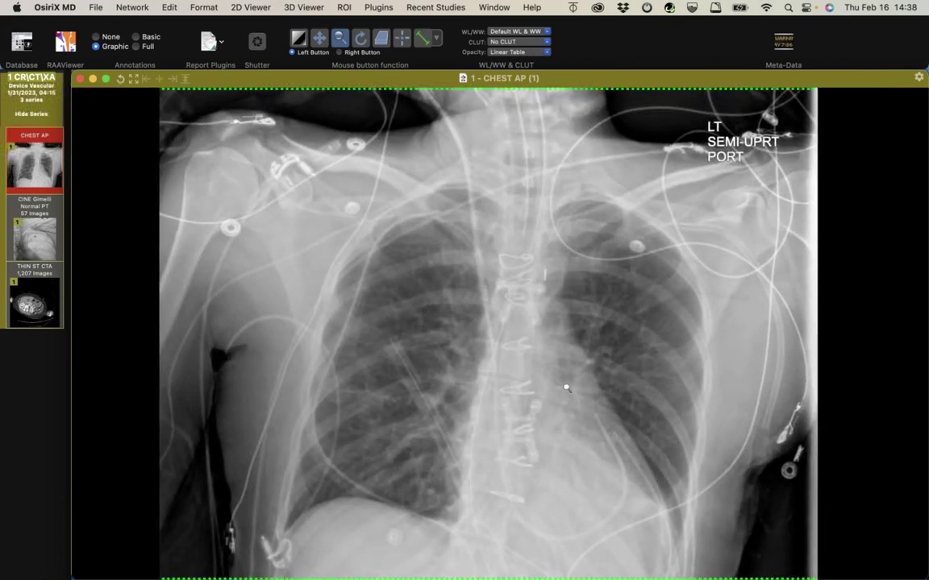
Move and rescale the radiograph to inspect the lower chest, bring the full chest back into view and return to the study database
left_click(319, 38)
left_click_drag(553, 305, 550, 222)
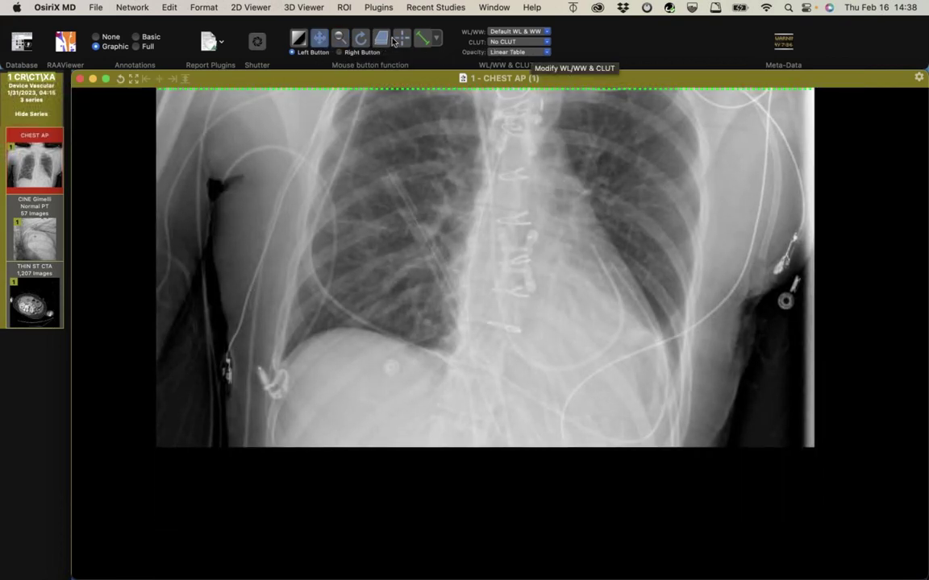
left_click(340, 37)
left_click_drag(553, 294, 489, 199)
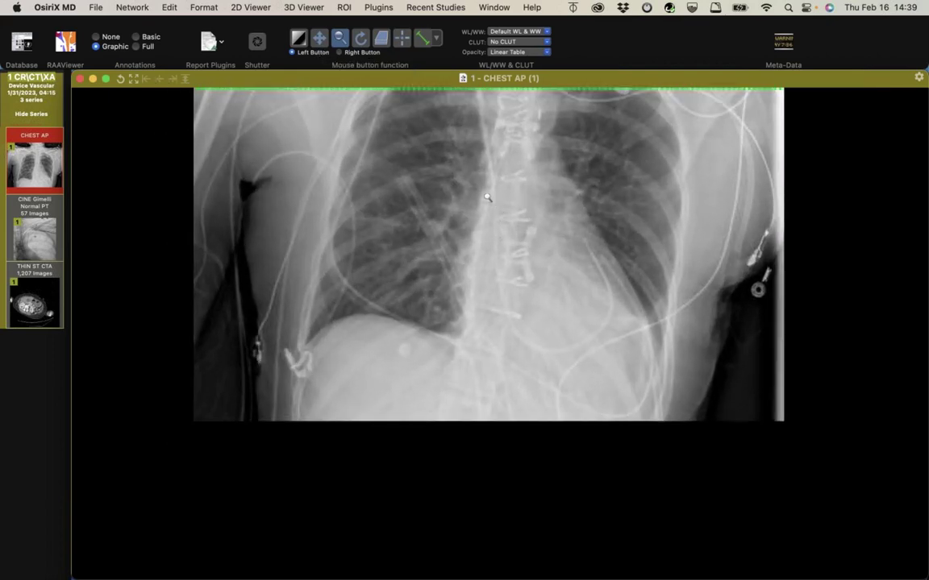
left_click(320, 38)
left_click_drag(536, 341, 484, 485)
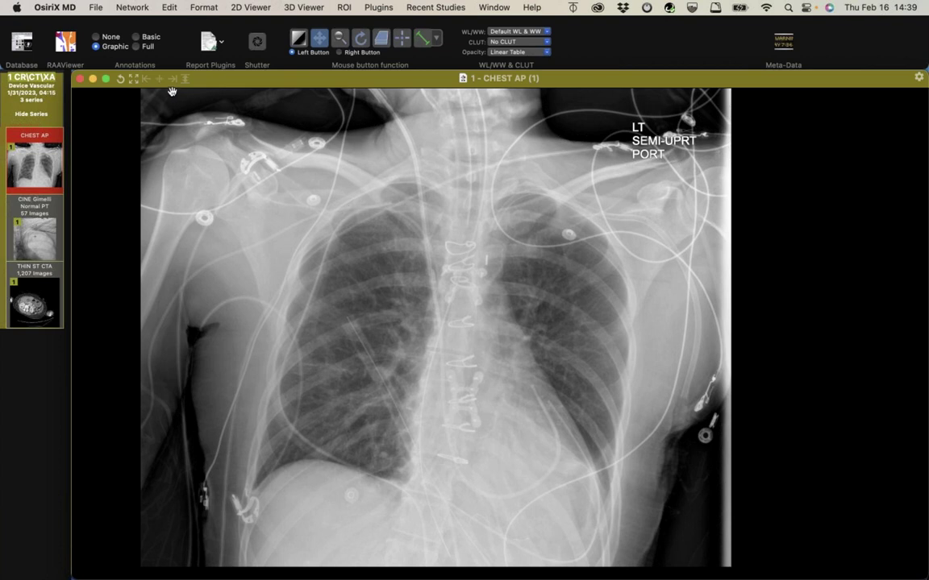
left_click(34, 47)
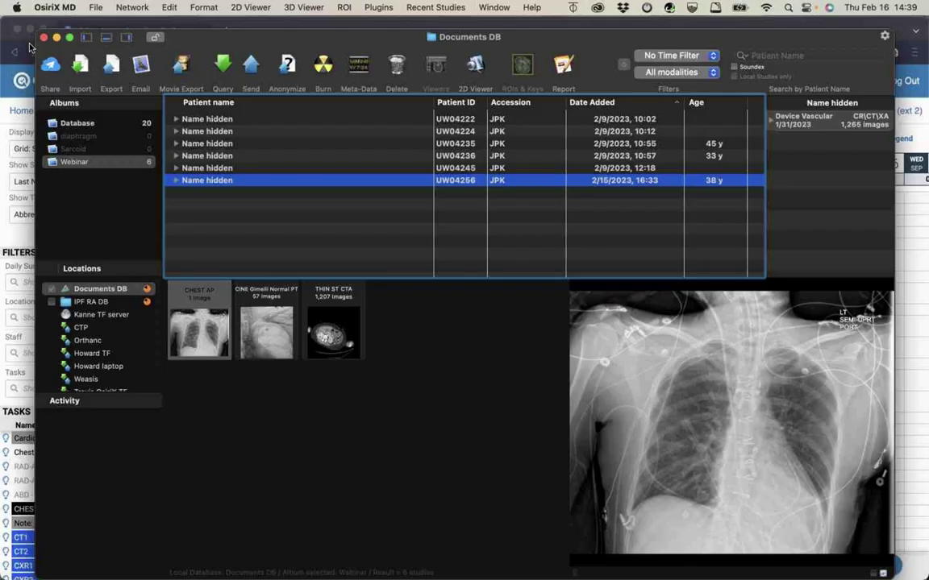
Open the Pleura Diaphragm CT study and review its first THIN ST series from the hila down to the heart chambers
left_click(207, 120)
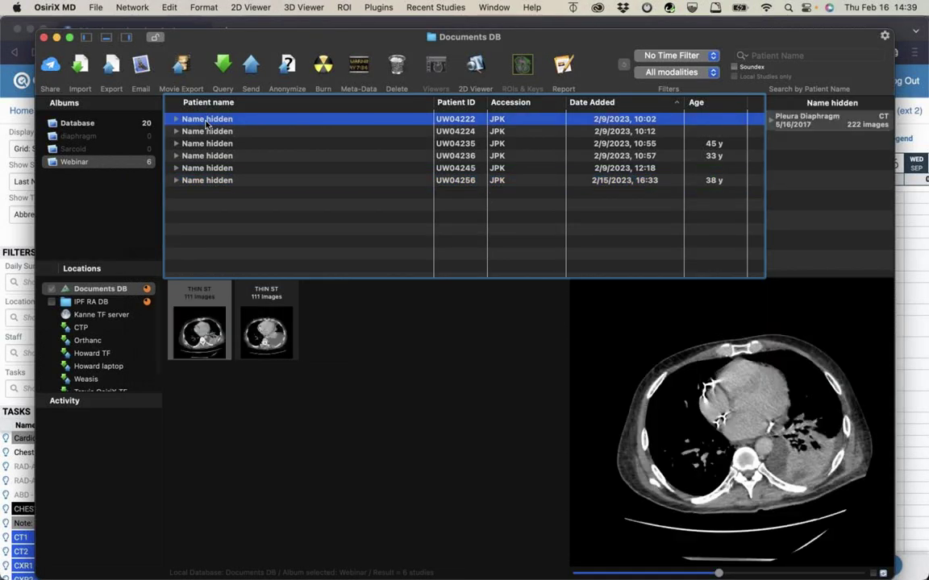
double_click(207, 119)
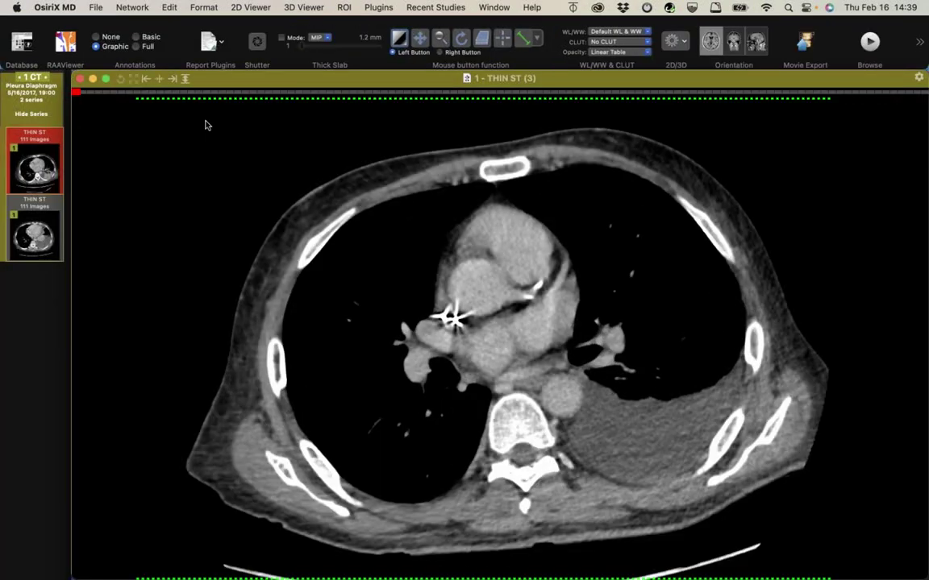
mouse_move(121, 187)
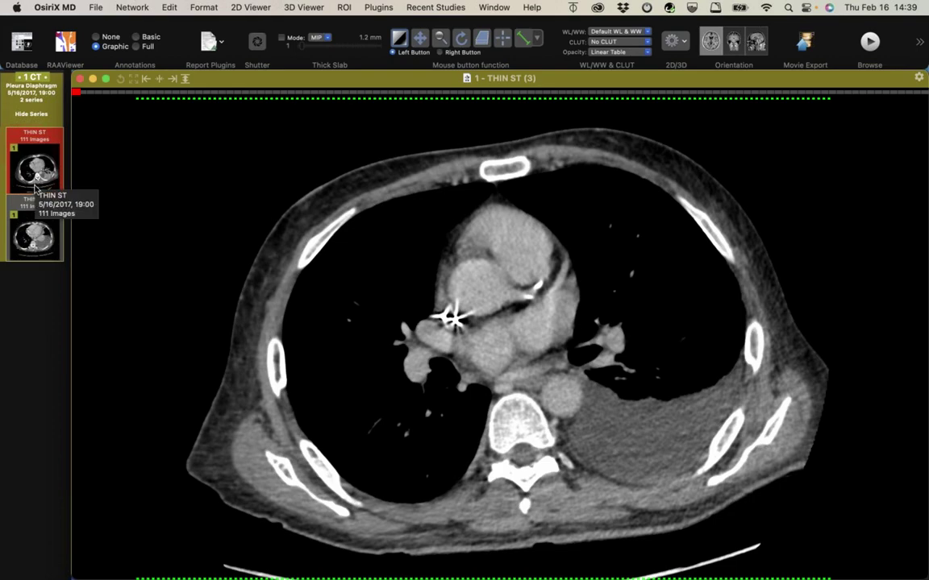
scroll(358, 272, "down", 2)
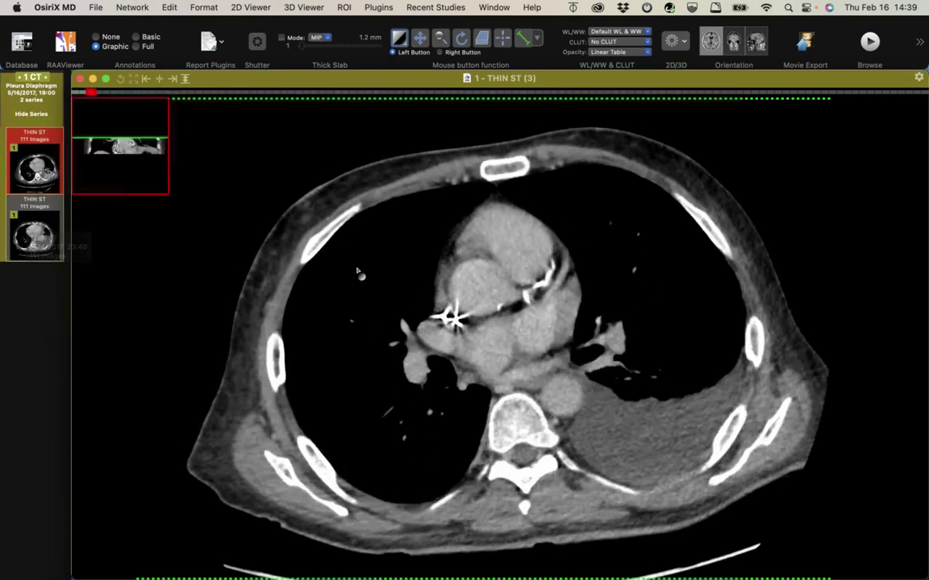
scroll(358, 272, "down", 20)
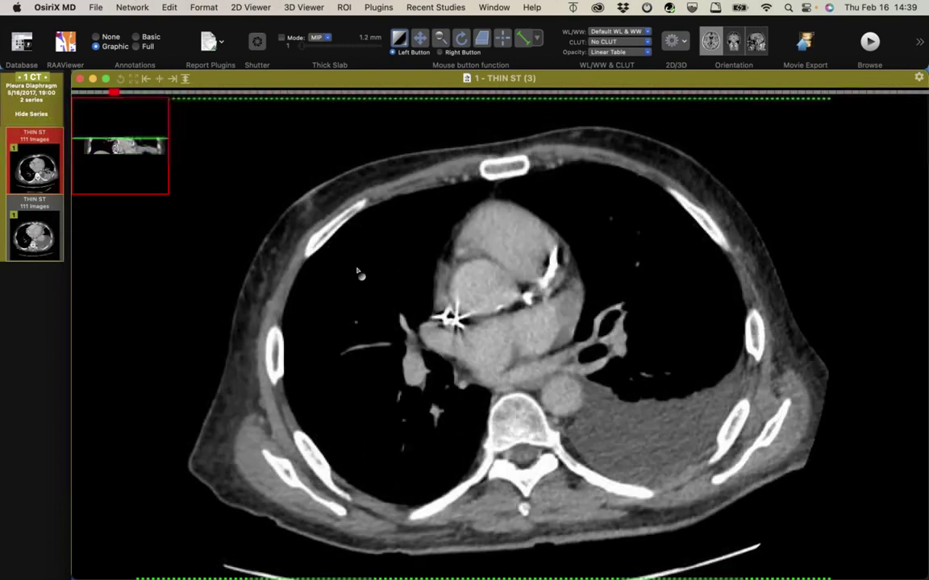
scroll(358, 272, "down", 20)
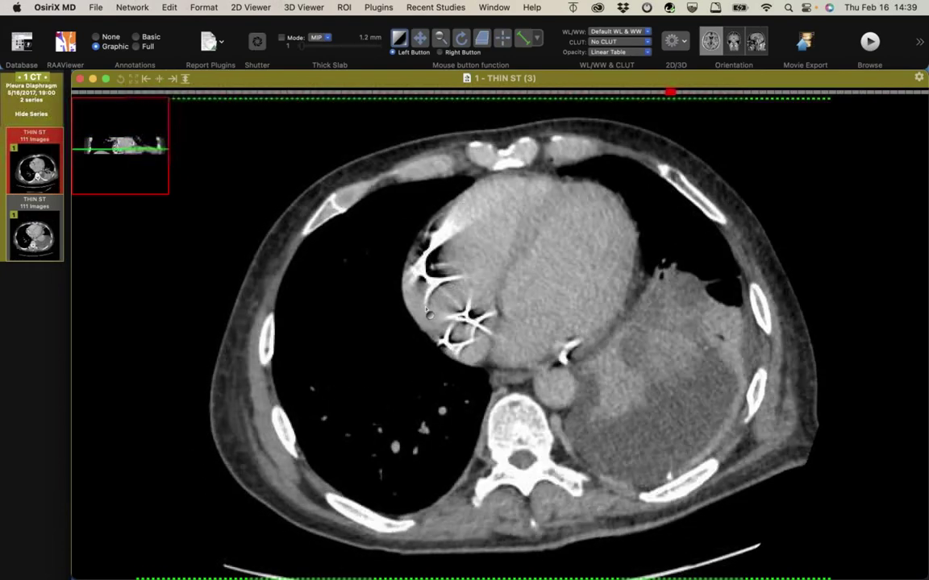
Examine the left pleural space and diaphragm region on the lowest axial slices of the first series
scroll(358, 272, "down", 12)
scroll(395, 282, "down", 8)
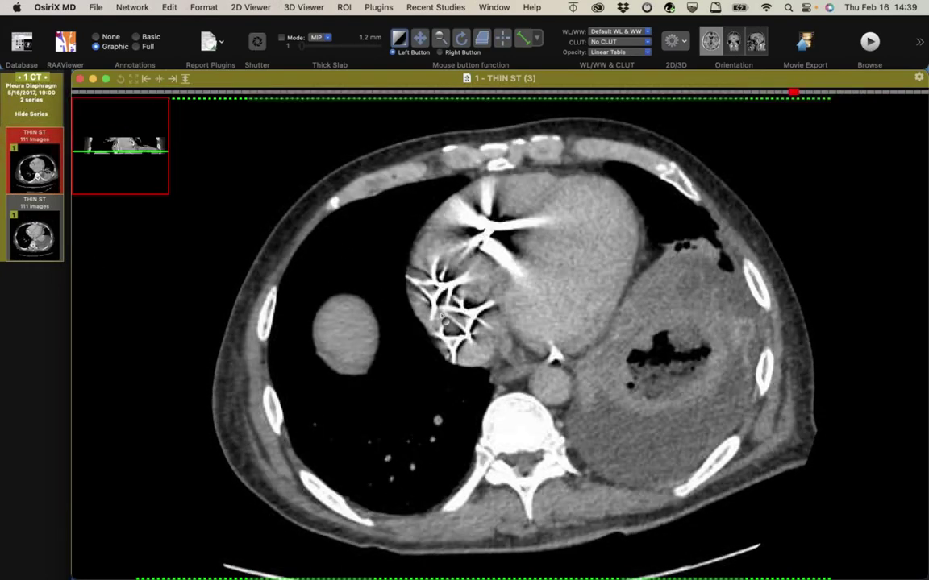
scroll(590, 400, "down", 4)
scroll(590, 401, "down", 6)
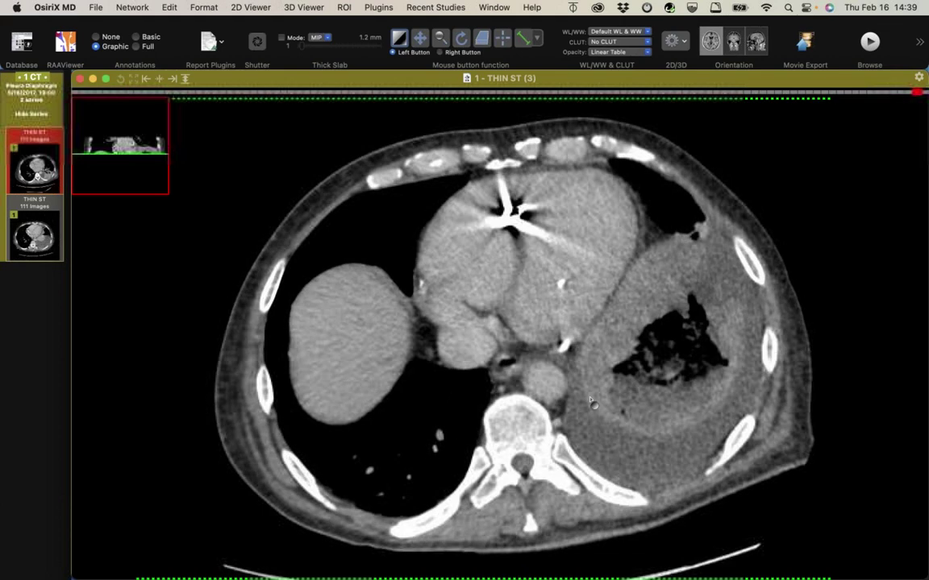
scroll(656, 322, "up", 3)
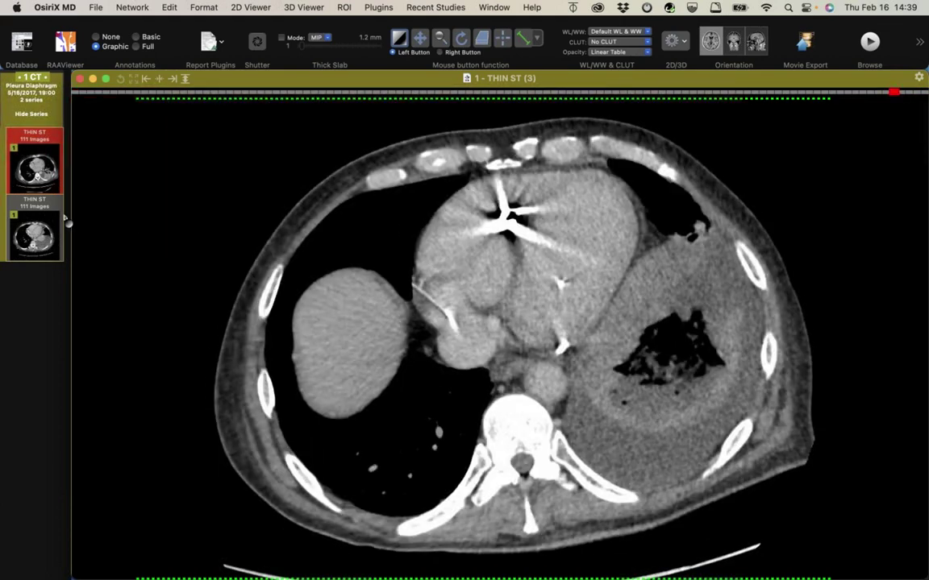
Display the second THIN ST series, examine the left lower chest and diaphragm on its axial slices, and return to the study database
left_click_drag(35, 234, 397, 208)
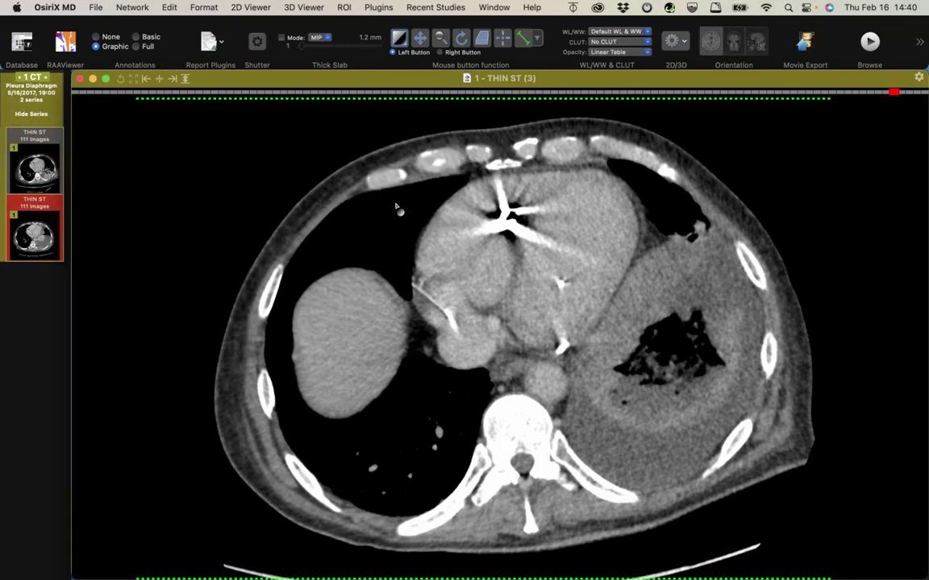
scroll(591, 324, "down", 3)
scroll(590, 325, "up", 3)
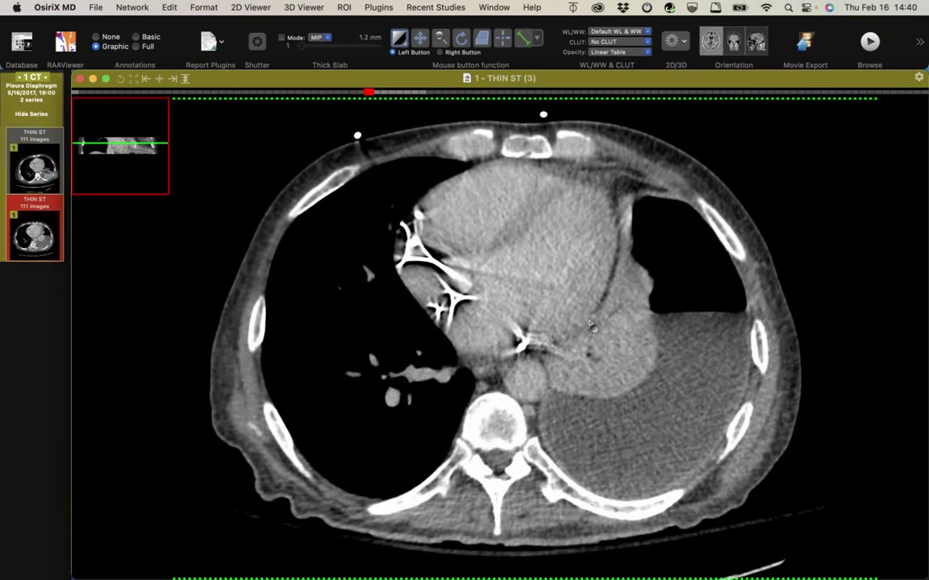
scroll(591, 325, "down", 10)
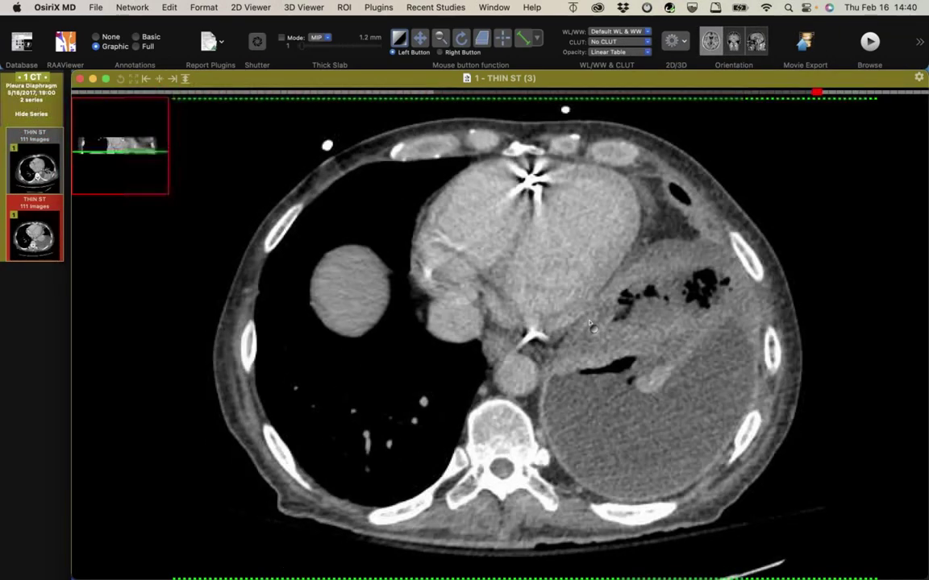
scroll(591, 325, "up", 8)
scroll(591, 324, "down", 2)
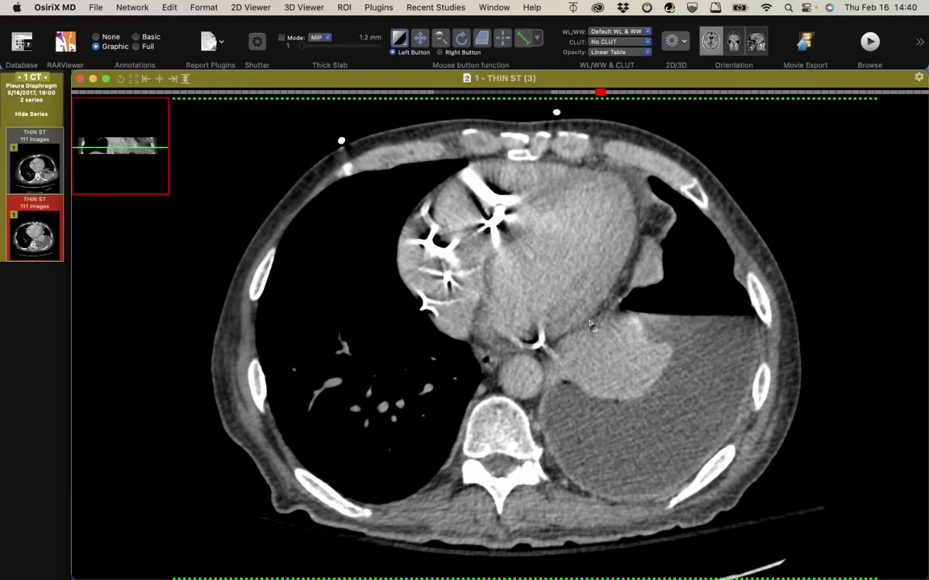
scroll(591, 325, "down", 6)
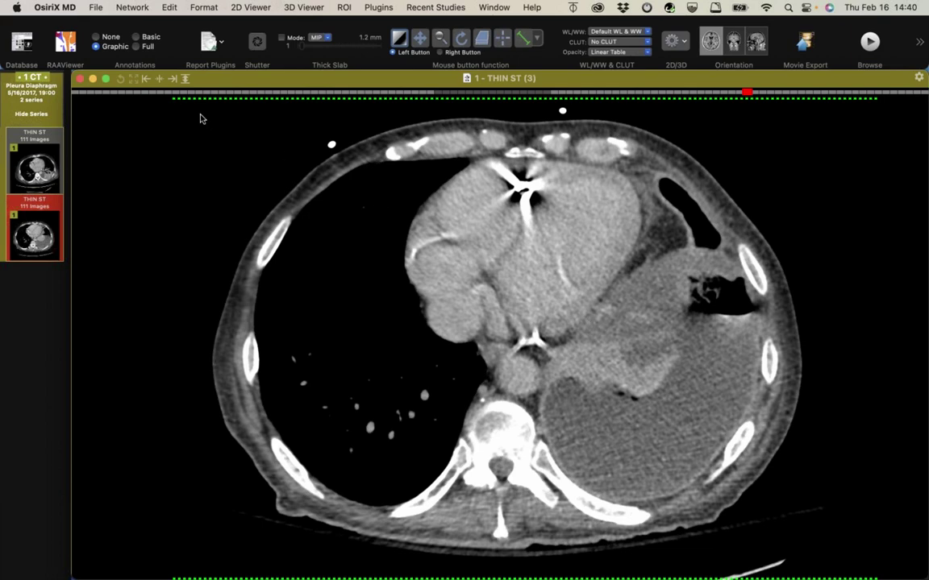
left_click(32, 44)
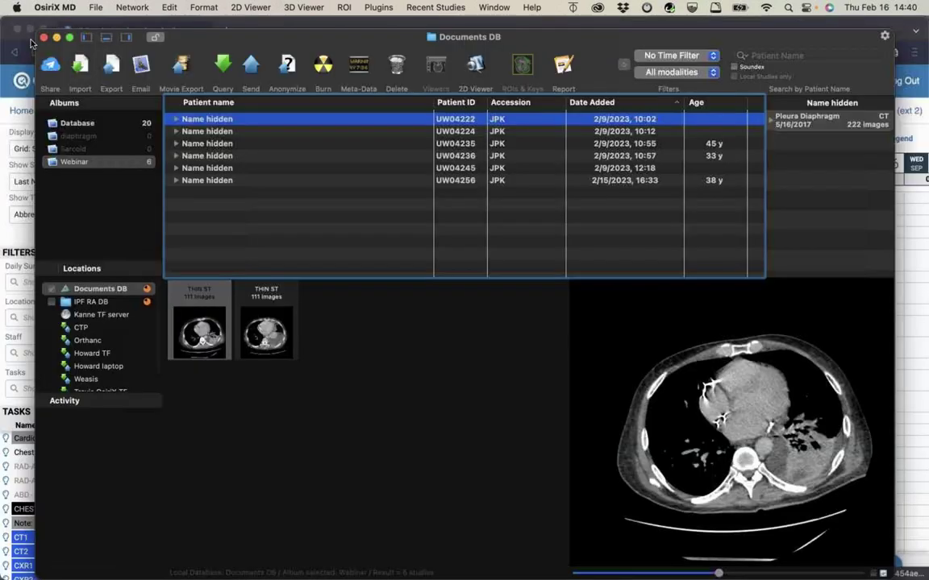